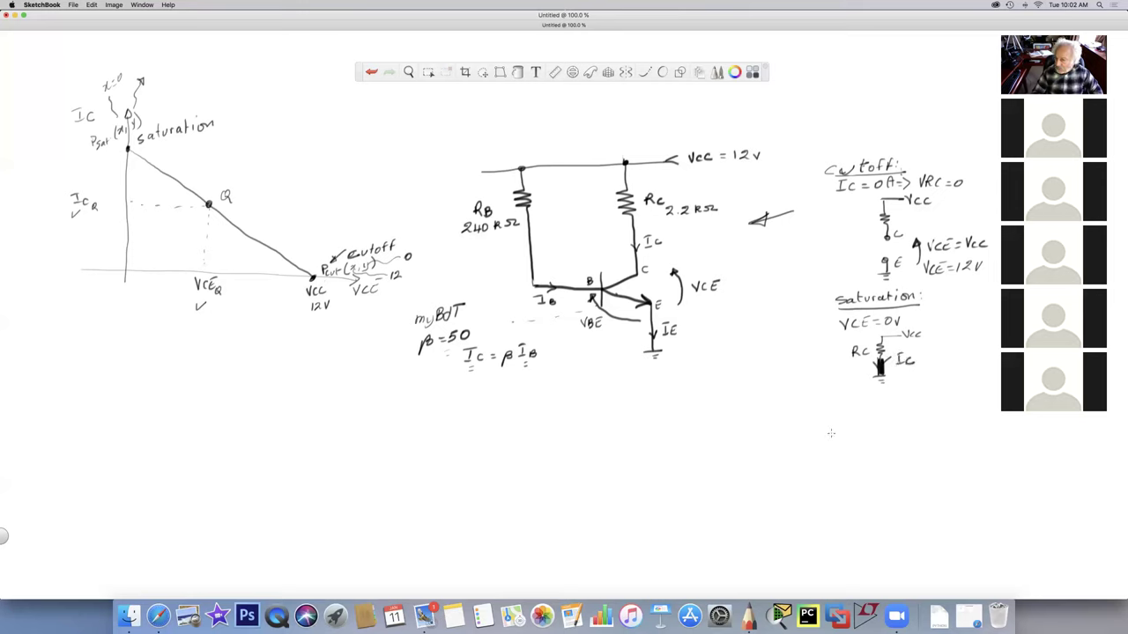
- Write the saturation current below the saturation sketch: ICsat = VCC/RC = 12/2.2, with ICsat = 5.45 mA on the line underneath
mouse_move(869, 389)
left_mouse_down()
mouse_move(871, 402)
mouse_move(899, 395)
left_mouse_up()
mouse_move(893, 399)
left_mouse_down()
mouse_move(887, 406)
mouse_move(898, 408)
mouse_move(925, 392)
left_mouse_up()
mouse_move(932, 385)
left_mouse_down()
mouse_move(939, 395)
mouse_move(924, 410)
mouse_move(934, 409)
left_mouse_up()
left_click_drag(940, 402, 951, 389)
mouse_move(944, 392)
left_mouse_down()
mouse_move(969, 385)
mouse_move(958, 402)
mouse_move(971, 403)
left_mouse_up()
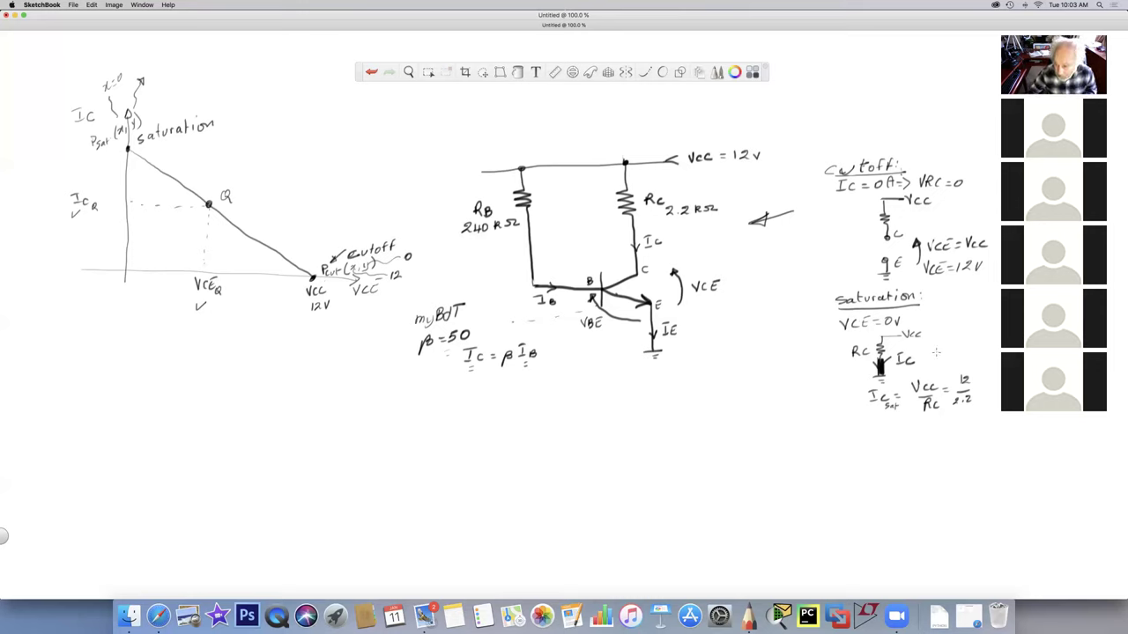
mouse_move(871, 421)
left_mouse_down()
mouse_move(875, 435)
mouse_move(972, 417)
mouse_move(933, 426)
left_mouse_up()
left_click(935, 422)
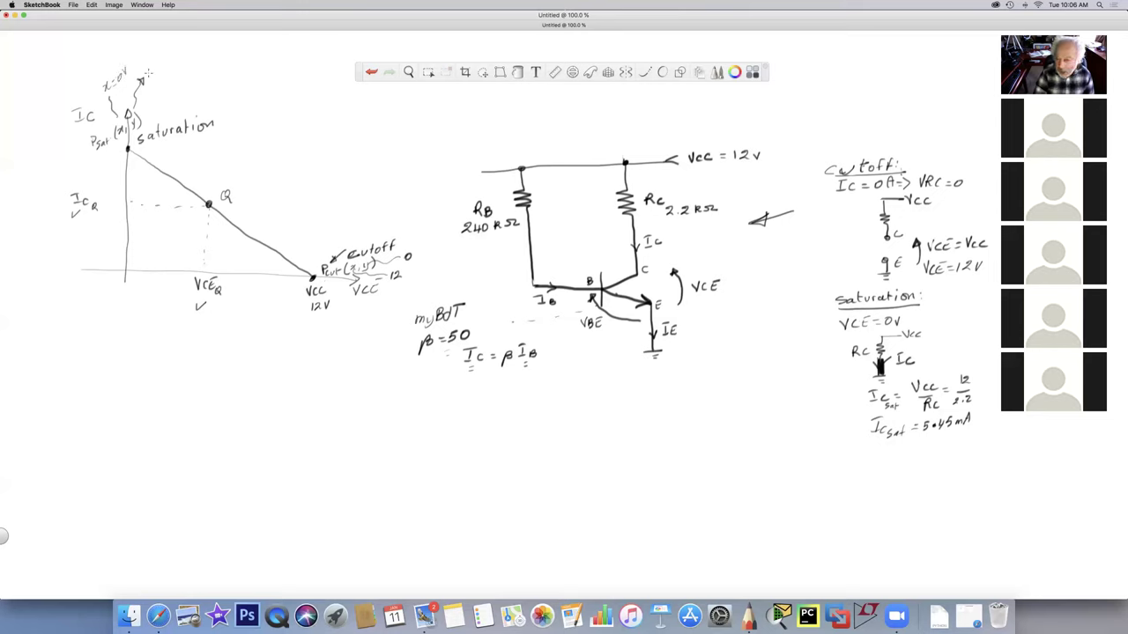
- Label the saturation point's y coordinate 5.45 mA on the load-line graph and put a question mark beside Q
mouse_move(146, 76)
left_mouse_down()
mouse_move(176, 58)
mouse_move(179, 67)
left_mouse_up()
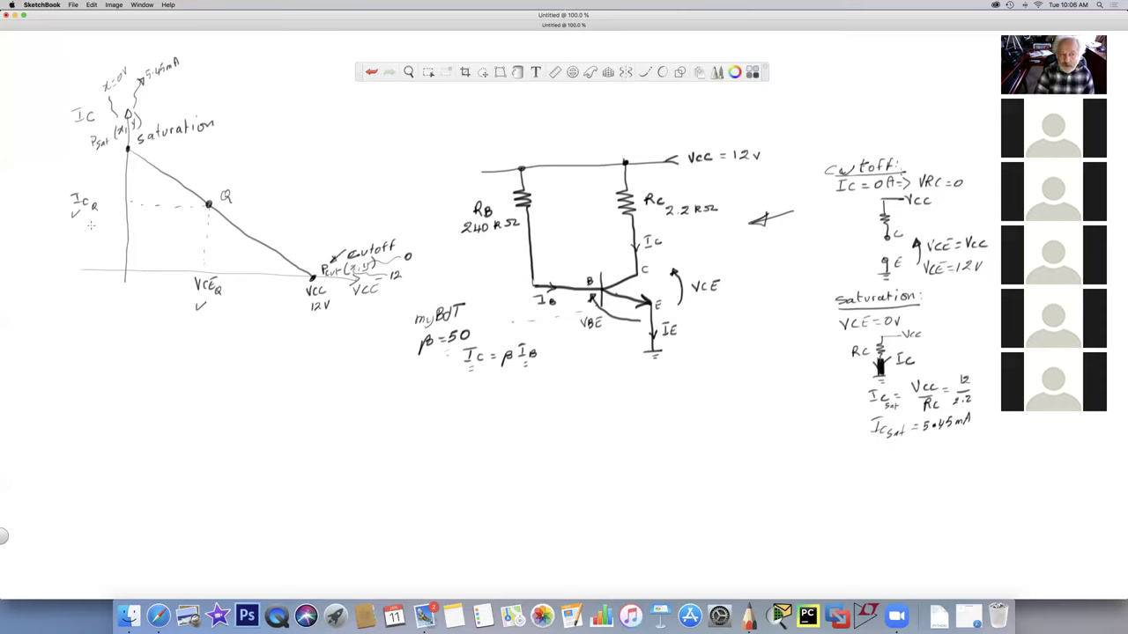
left_click_drag(232, 185, 238, 194)
left_click(238, 199)
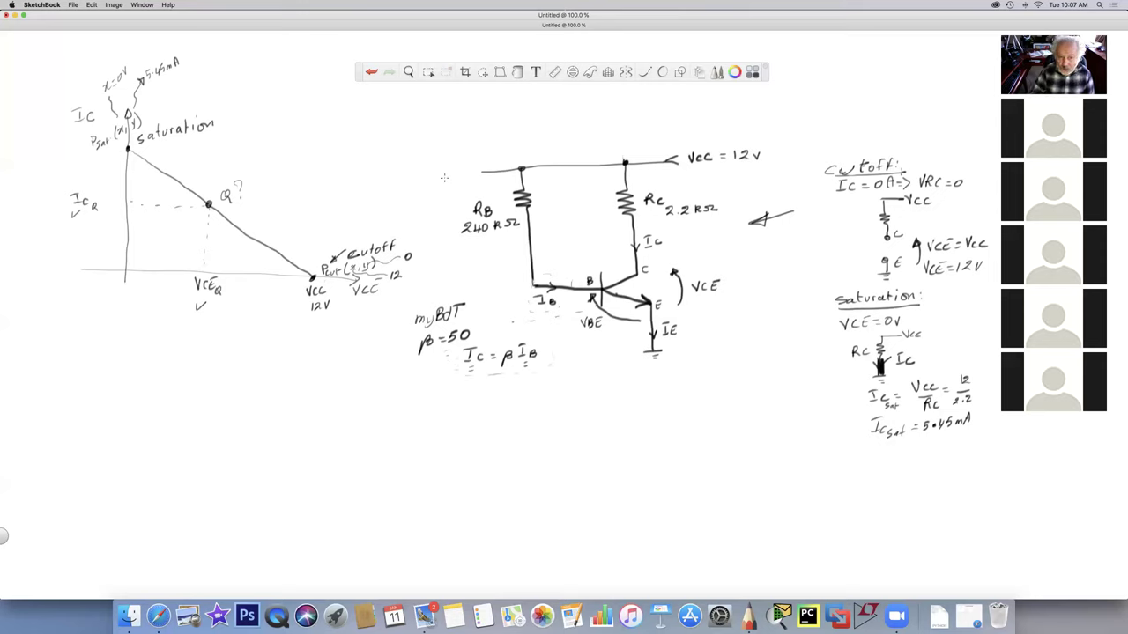
- Mark the two sides of the transistor circuit L and R, and start an "L:" section with an eye symbol below the graph
left_click_drag(446, 175, 457, 187)
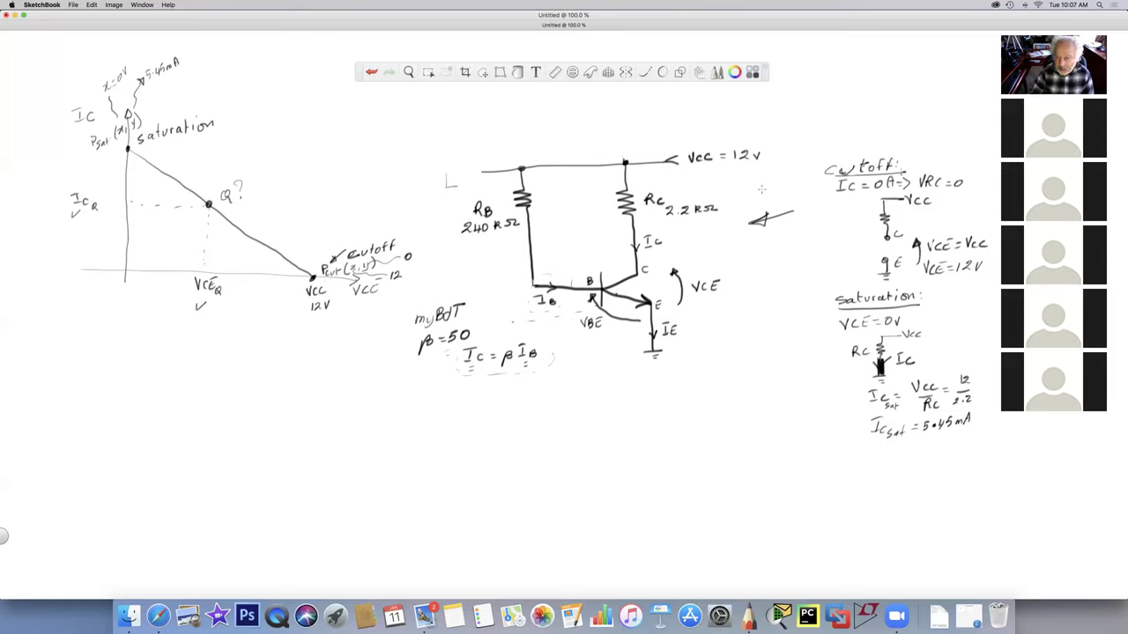
left_click_drag(751, 175, 762, 182)
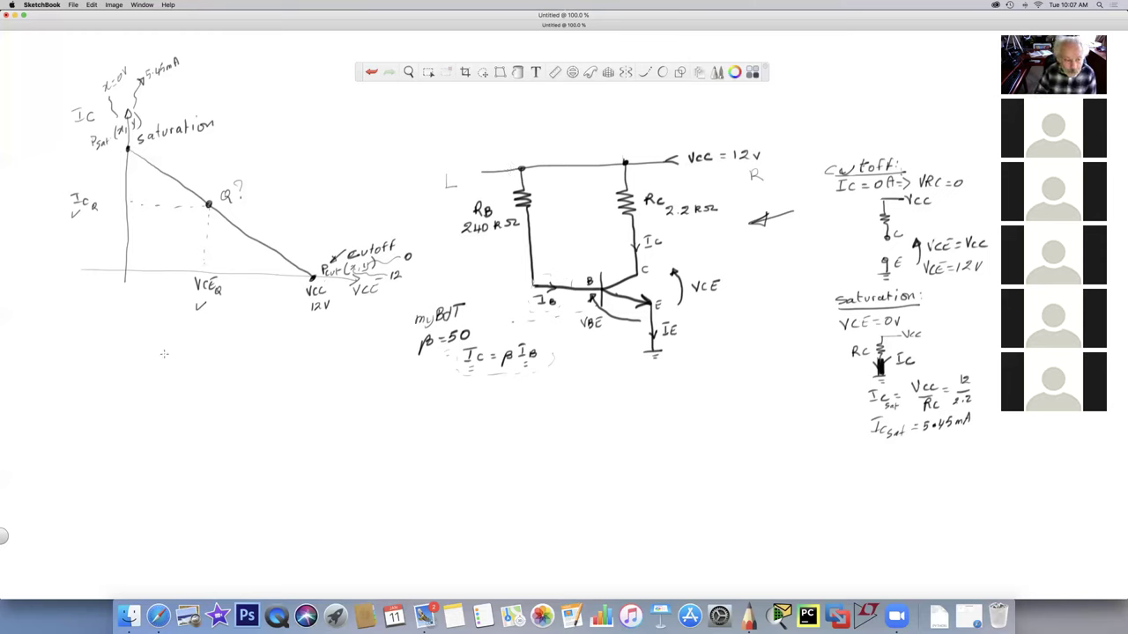
left_click_drag(152, 392, 159, 394)
left_click(163, 392)
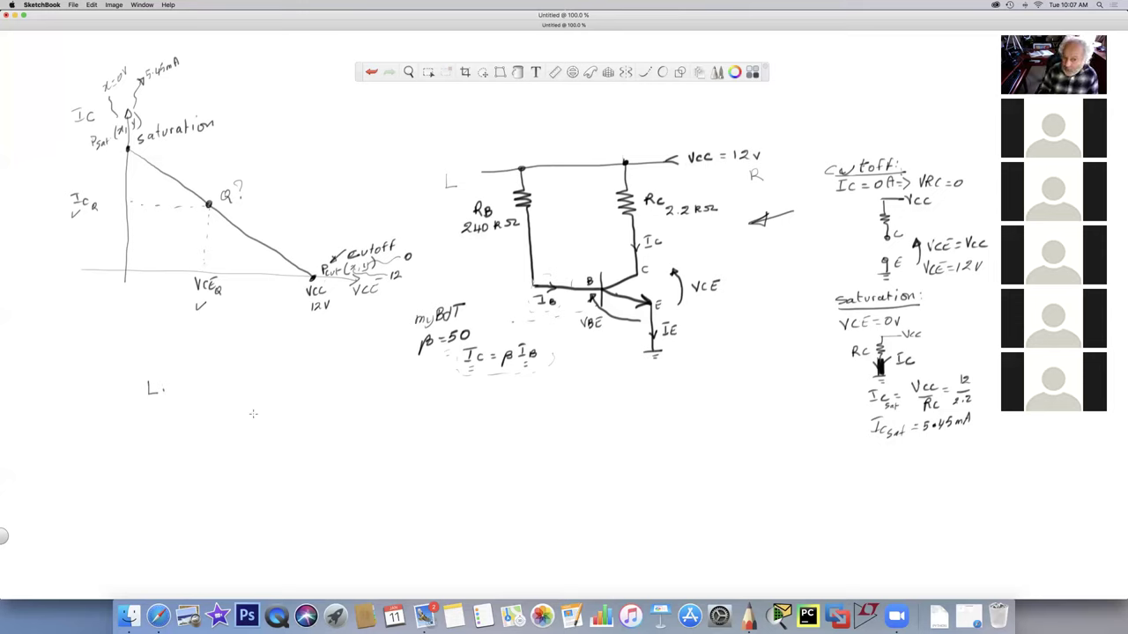
mouse_move(217, 374)
left_mouse_down()
mouse_move(213, 393)
mouse_move(195, 390)
mouse_move(216, 399)
left_mouse_up()
left_click(216, 385)
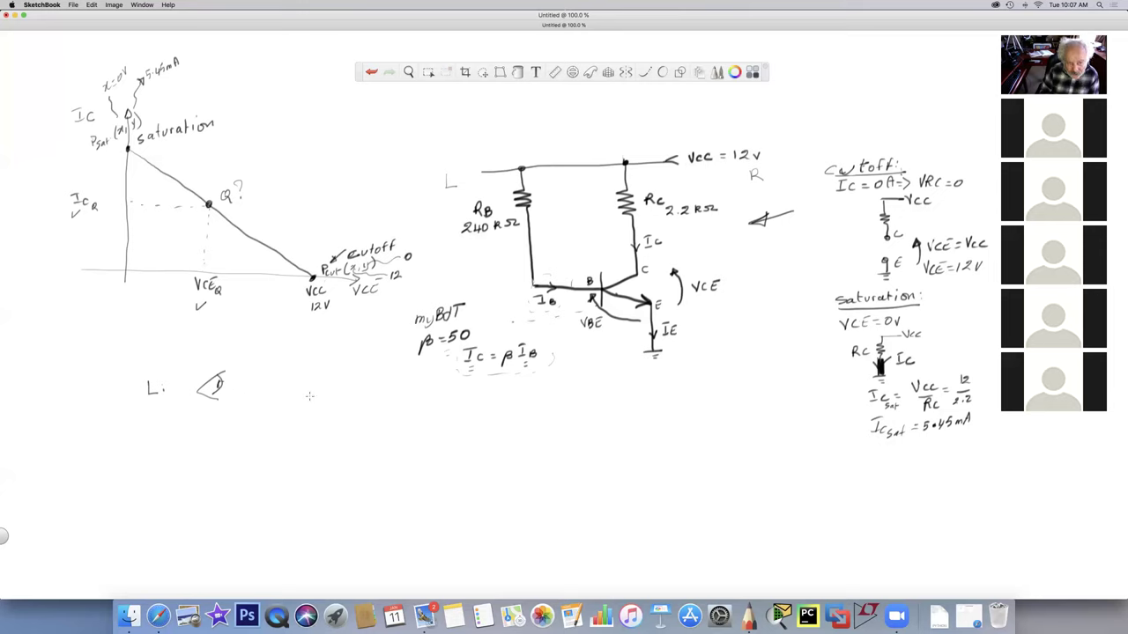
- Sketch the base branch beside "L:" with VCC, RB, node B, ground and a VBE arrow, and label VB on the main circuit
mouse_move(281, 364)
left_mouse_down()
mouse_move(298, 369)
mouse_move(287, 395)
mouse_move(305, 391)
mouse_move(302, 401)
left_mouse_up()
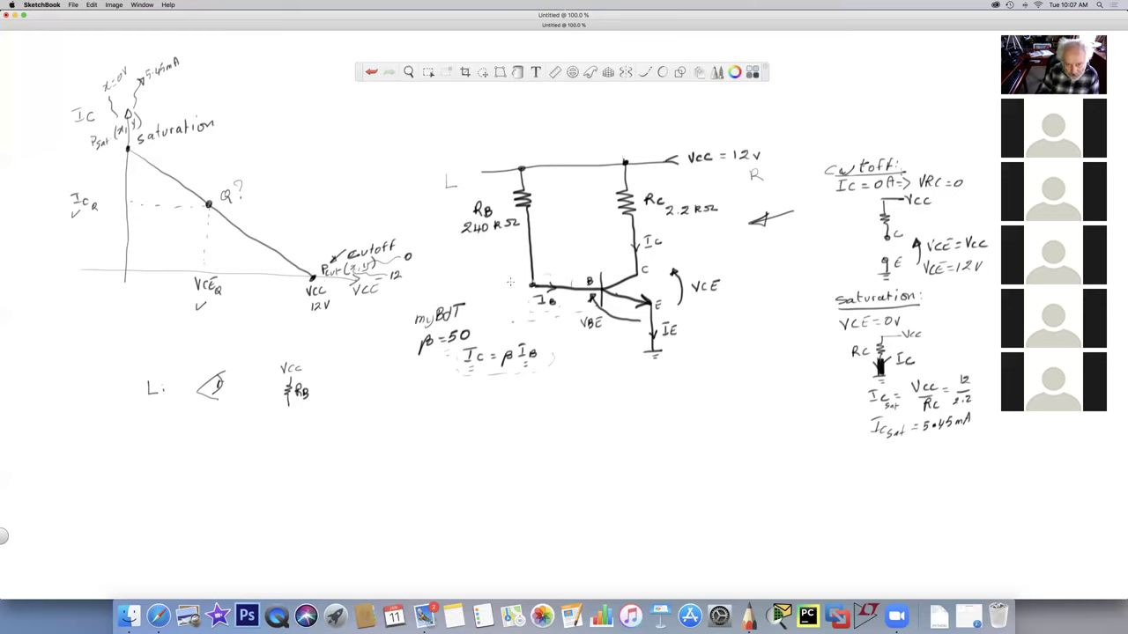
mouse_move(512, 273)
left_mouse_down()
mouse_move(515, 284)
mouse_move(499, 284)
mouse_move(503, 272)
left_mouse_up()
left_click_drag(286, 407, 300, 414)
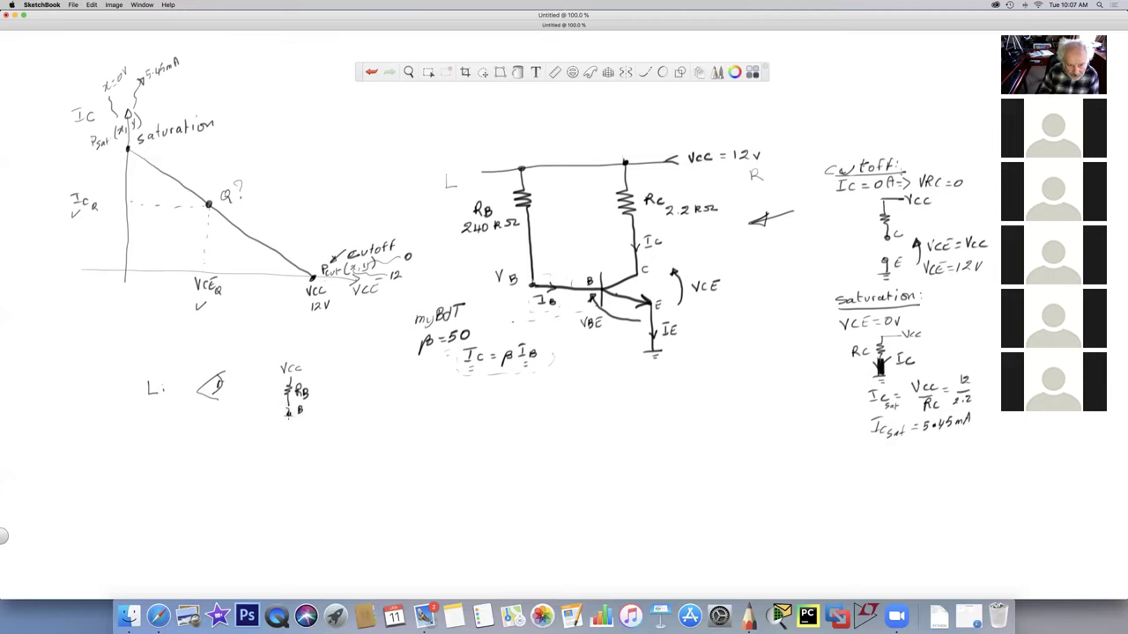
mouse_move(288, 442)
left_mouse_down()
mouse_move(291, 465)
mouse_move(273, 410)
mouse_move(278, 420)
mouse_move(249, 422)
mouse_move(260, 431)
left_mouse_up()
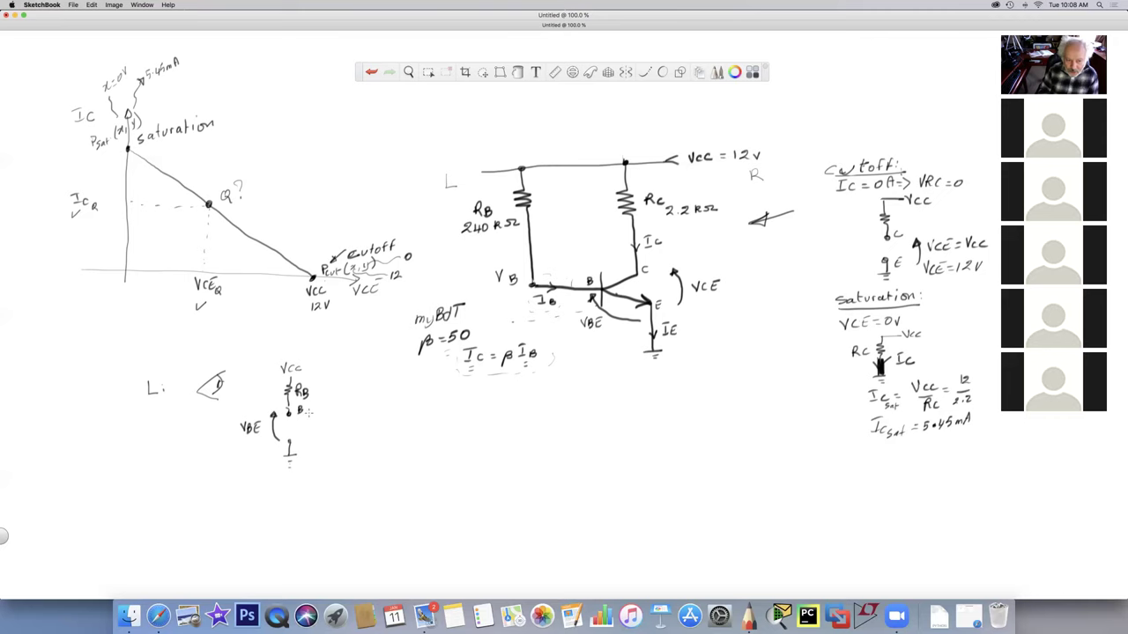
- Annotate the base-branch sketch with VB = VBE, a supply line, voltage arrows for VCC and RB, and the current IB
left_click_drag(310, 408, 374, 406)
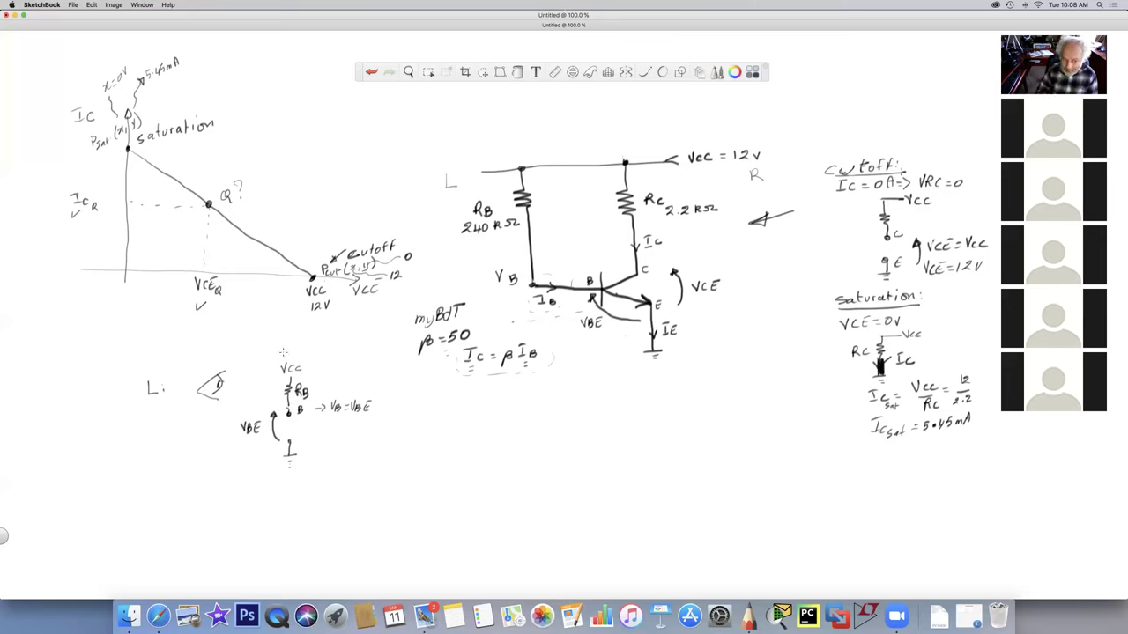
left_click_drag(256, 376, 305, 374)
mouse_move(239, 447)
left_mouse_down()
mouse_move(234, 379)
mouse_move(241, 387)
mouse_move(212, 419)
mouse_move(226, 430)
mouse_move(272, 385)
left_mouse_up()
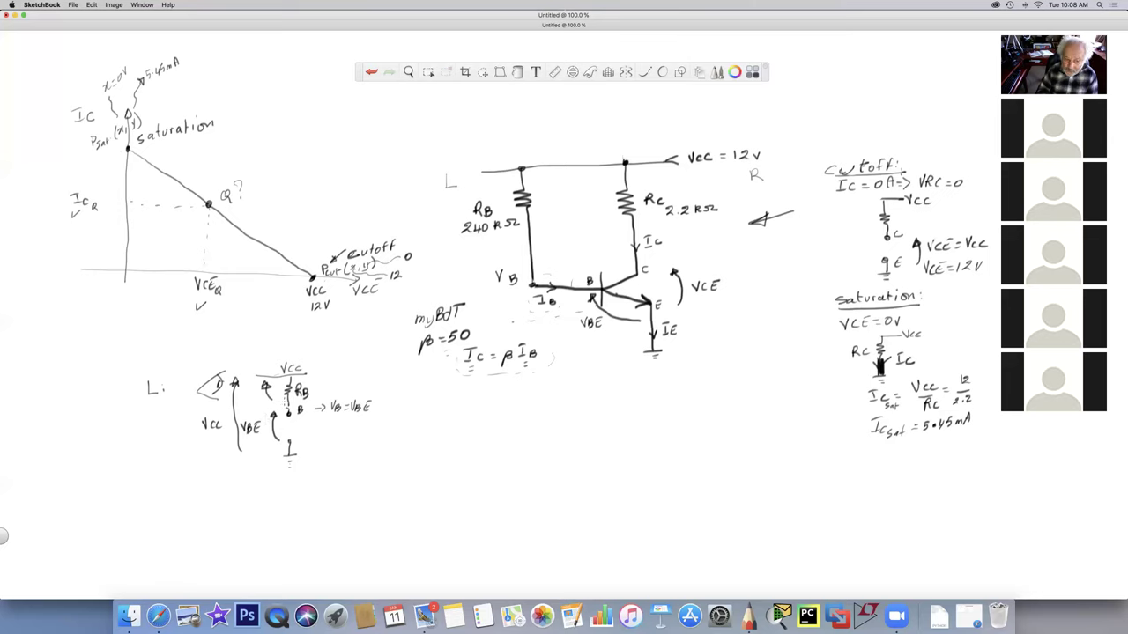
left_click_drag(285, 396, 308, 403)
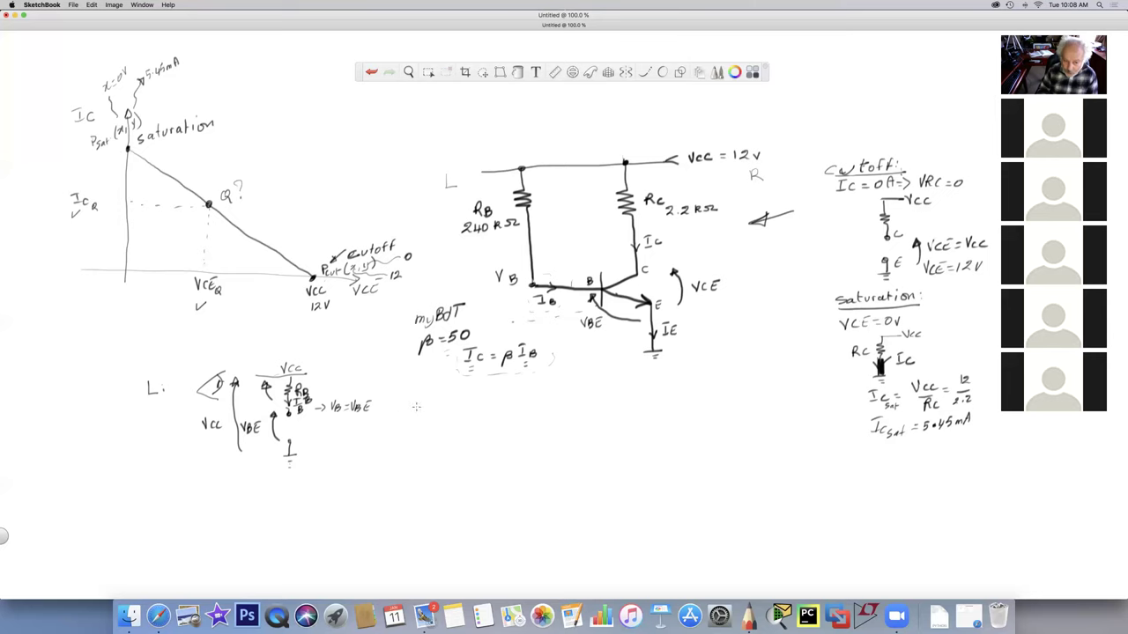
- Write the base current formula IB = VRB/RB to the right of the base-branch sketch
left_click_drag(384, 405, 400, 423)
left_click_drag(404, 412, 413, 411)
left_click_drag(403, 417, 429, 407)
mouse_move(429, 407)
left_mouse_down()
mouse_move(433, 396)
mouse_move(440, 408)
left_mouse_up()
left_click_drag(438, 401, 436, 413)
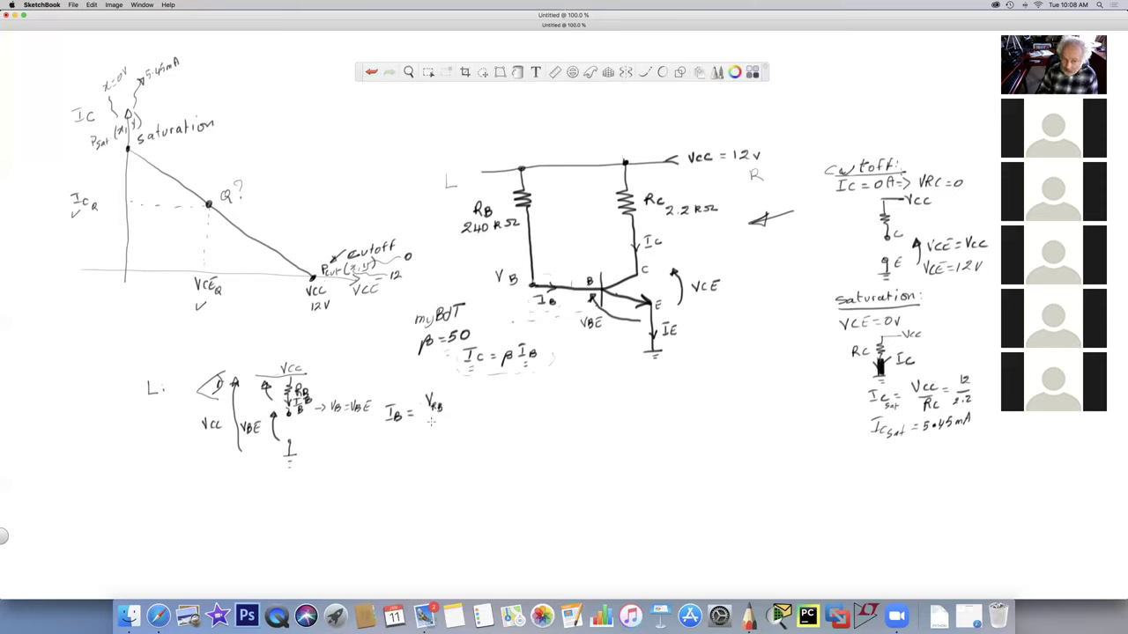
mouse_move(427, 412)
left_mouse_down()
mouse_move(447, 410)
mouse_move(430, 435)
mouse_move(442, 437)
mouse_move(460, 416)
left_mouse_up()
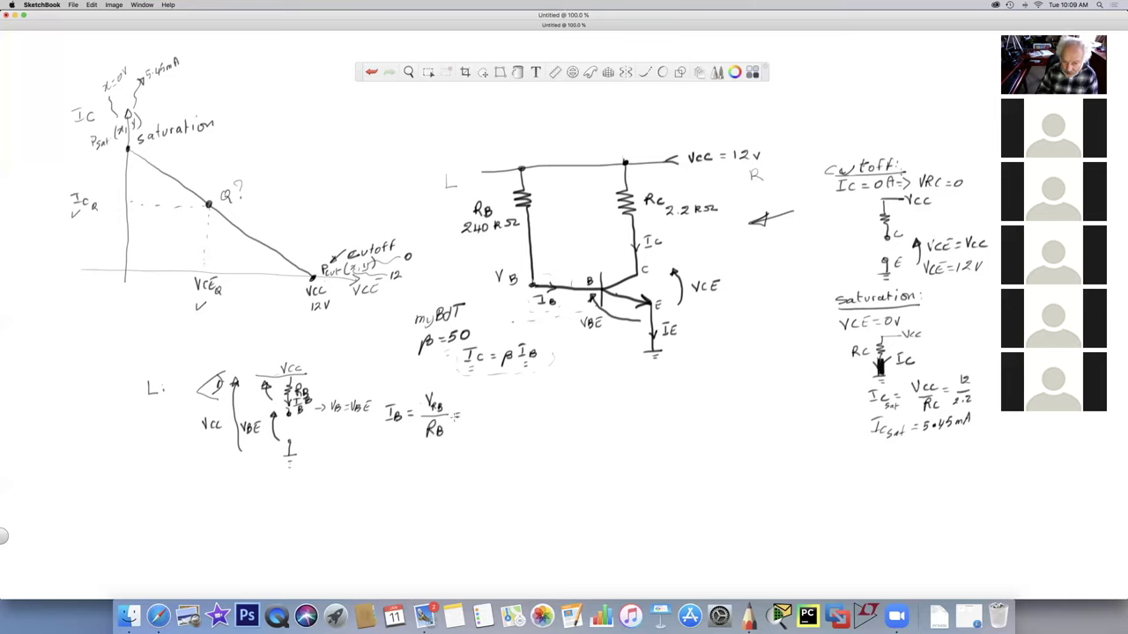
- Extend the IB equation with (VCC − VBE)/RB = (12 − 0.7)/(240 10^3) = 47.08 µA
mouse_move(477, 398)
left_mouse_down()
mouse_move(533, 399)
mouse_move(485, 414)
mouse_move(524, 411)
mouse_move(501, 419)
mouse_move(512, 430)
mouse_move(535, 408)
mouse_move(566, 421)
mouse_move(553, 395)
mouse_move(590, 391)
mouse_move(552, 412)
mouse_move(586, 424)
left_mouse_up()
left_click(588, 403)
left_click_drag(592, 416, 615, 403)
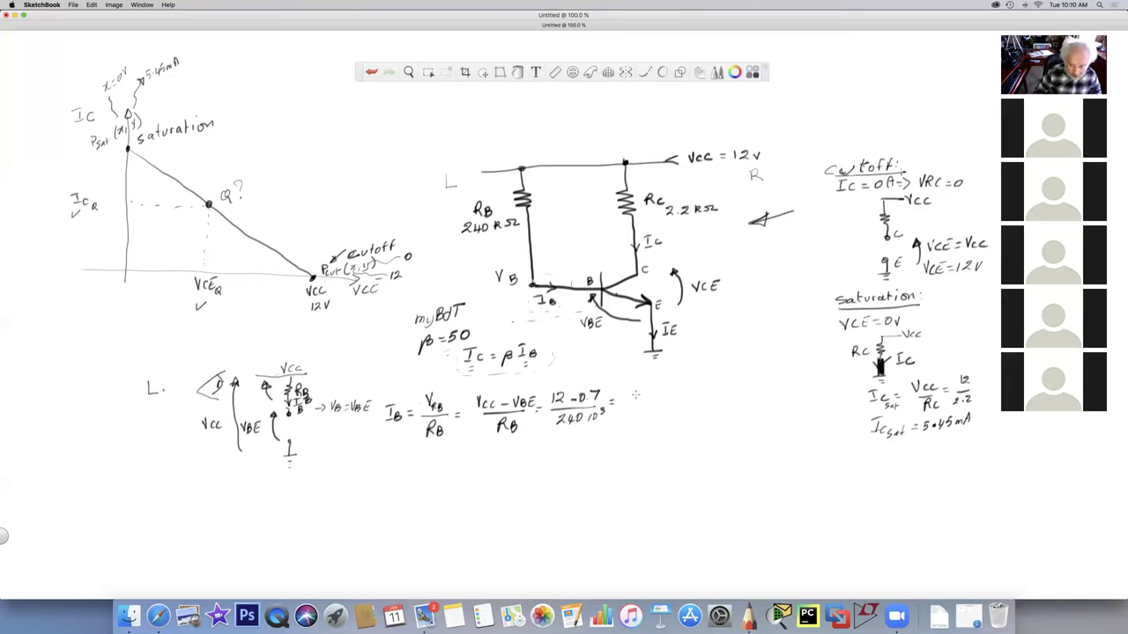
mouse_move(629, 394)
left_mouse_down()
mouse_move(632, 404)
mouse_move(690, 395)
left_mouse_up()
left_click(652, 401)
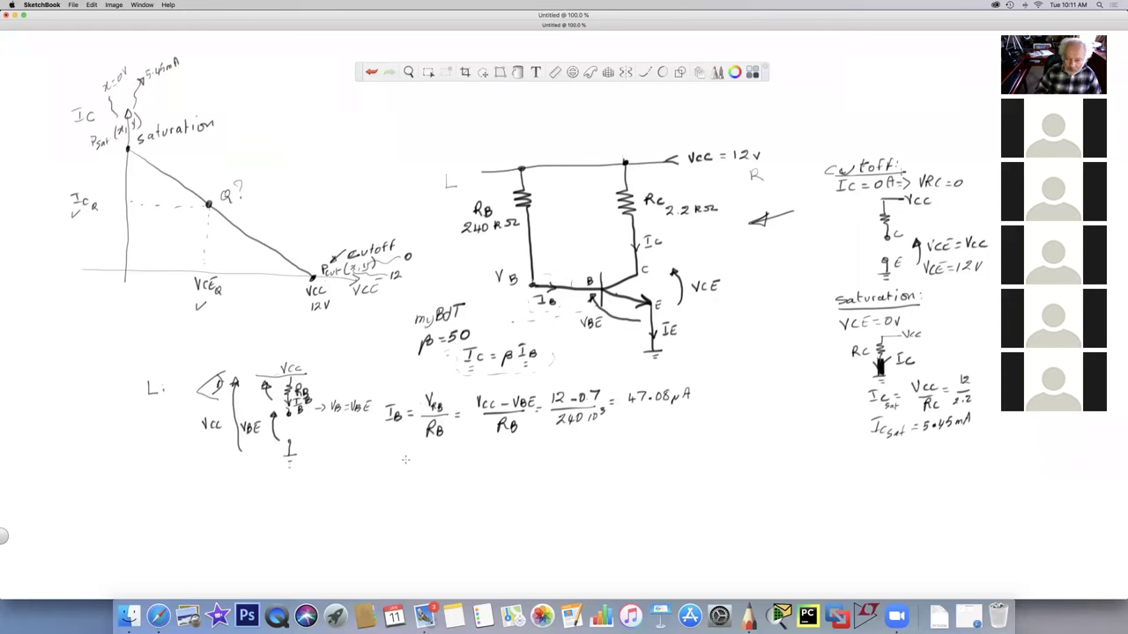
- Write the collector current calculation under the IB equation: IC = 50 × 47.08 10^-6 = 2.35 mA
left_click_drag(391, 451, 409, 465)
left_click_drag(418, 455, 429, 459)
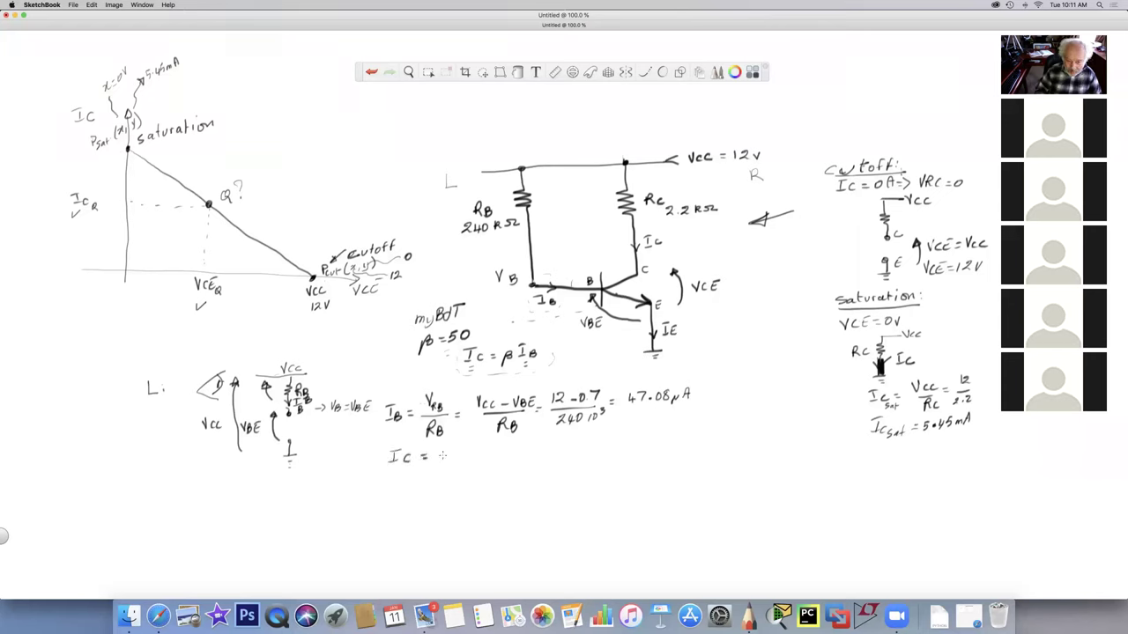
mouse_move(446, 447)
left_mouse_down()
mouse_move(443, 460)
mouse_move(453, 449)
mouse_move(483, 456)
left_mouse_up()
mouse_move(487, 446)
left_mouse_down()
mouse_move(518, 455)
mouse_move(535, 441)
left_mouse_up()
left_click_drag(546, 446, 554, 448)
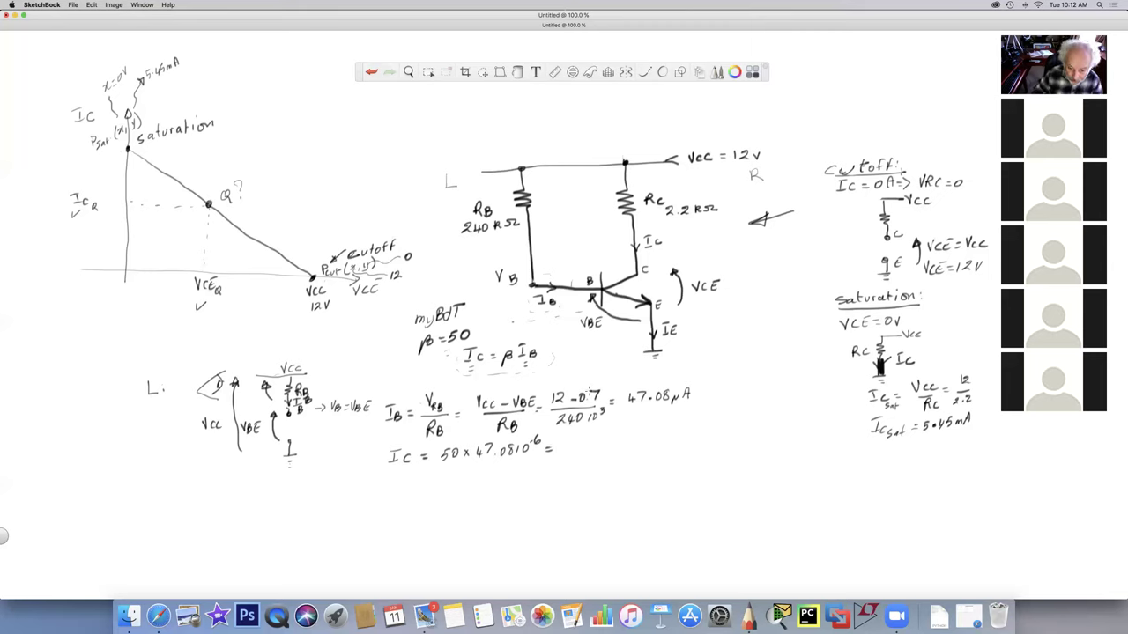
mouse_move(565, 435)
left_mouse_down()
mouse_move(577, 448)
mouse_move(622, 438)
left_mouse_up()
left_click(579, 445)
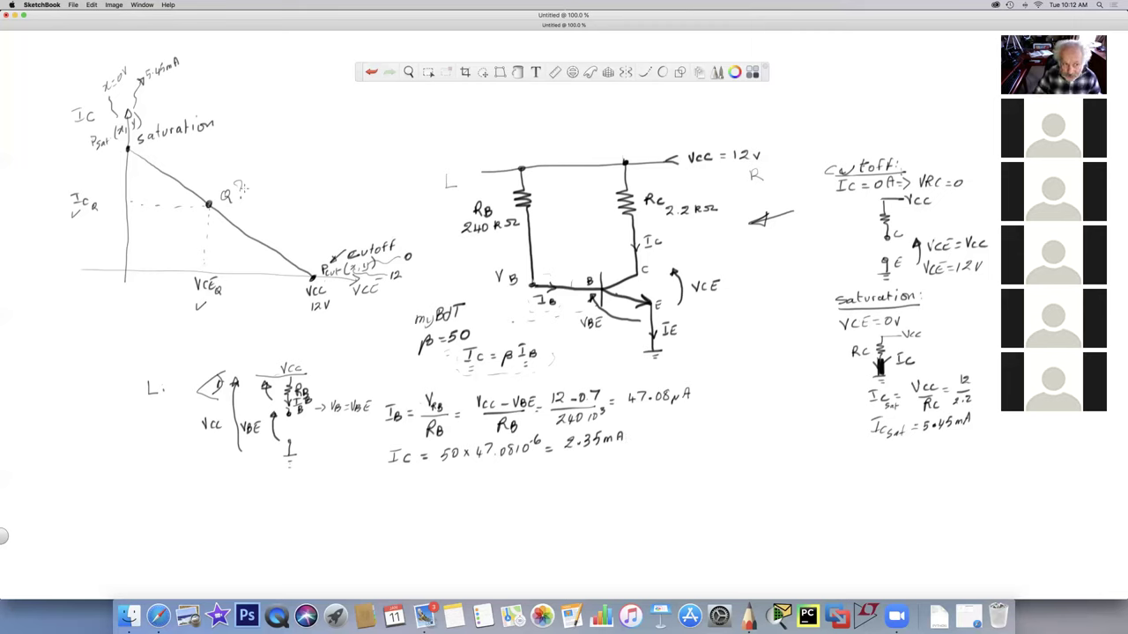
- Replace the question mark at Q with (VCEQ, ICQ), add the Q subscript to the IC equation, and point ICQ to 2.35 mA
mouse_move(243, 174)
left_mouse_down()
mouse_move(264, 212)
mouse_move(237, 203)
left_mouse_up()
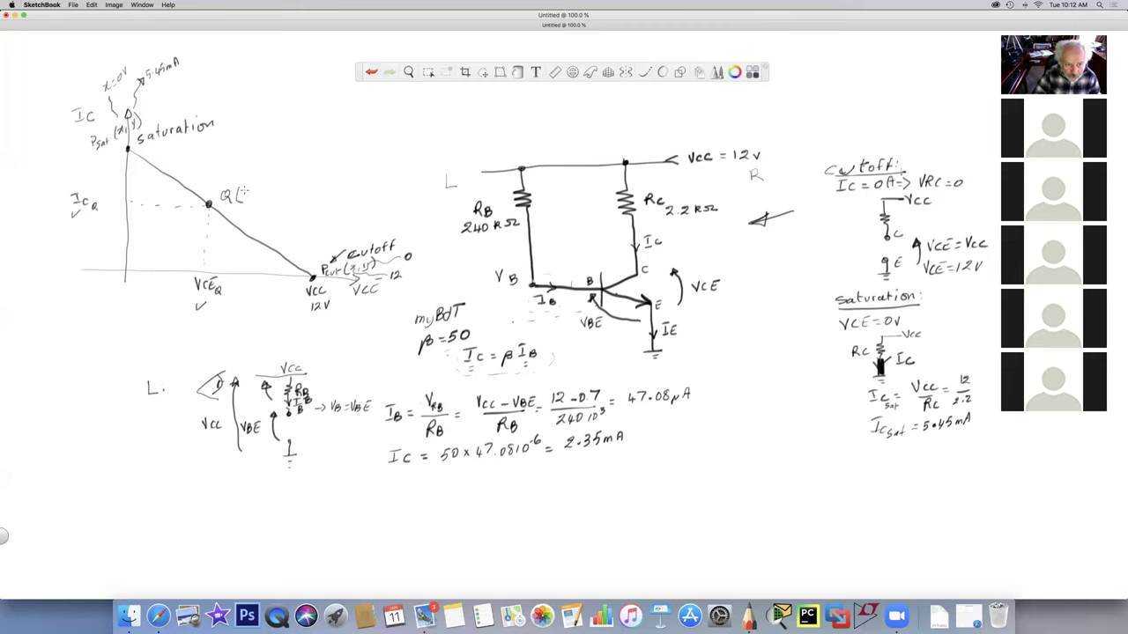
mouse_move(248, 188)
left_mouse_down()
mouse_move(267, 202)
mouse_move(279, 187)
mouse_move(279, 199)
mouse_move(297, 204)
left_mouse_up()
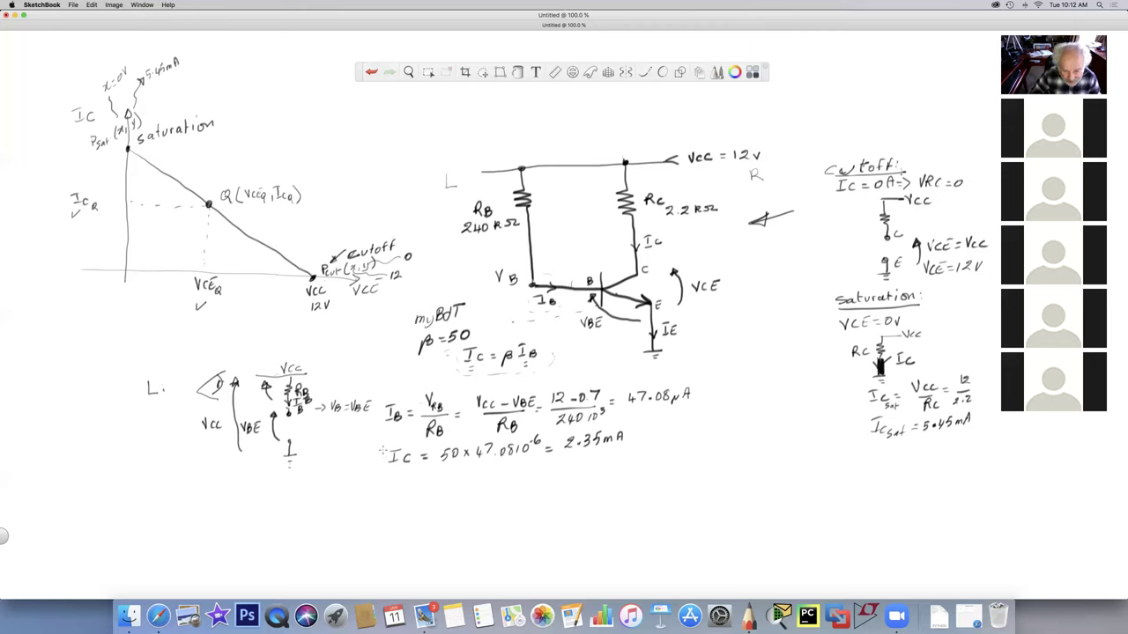
left_click_drag(412, 462, 416, 470)
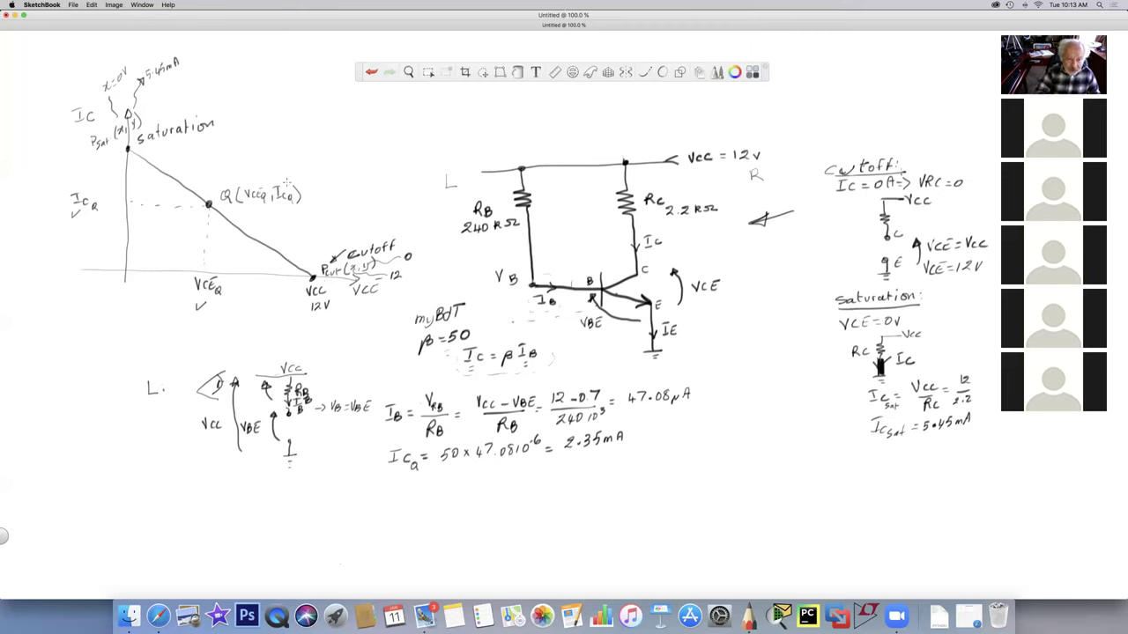
mouse_move(310, 172)
left_mouse_down()
mouse_move(343, 173)
mouse_move(372, 154)
mouse_move(377, 162)
left_mouse_up()
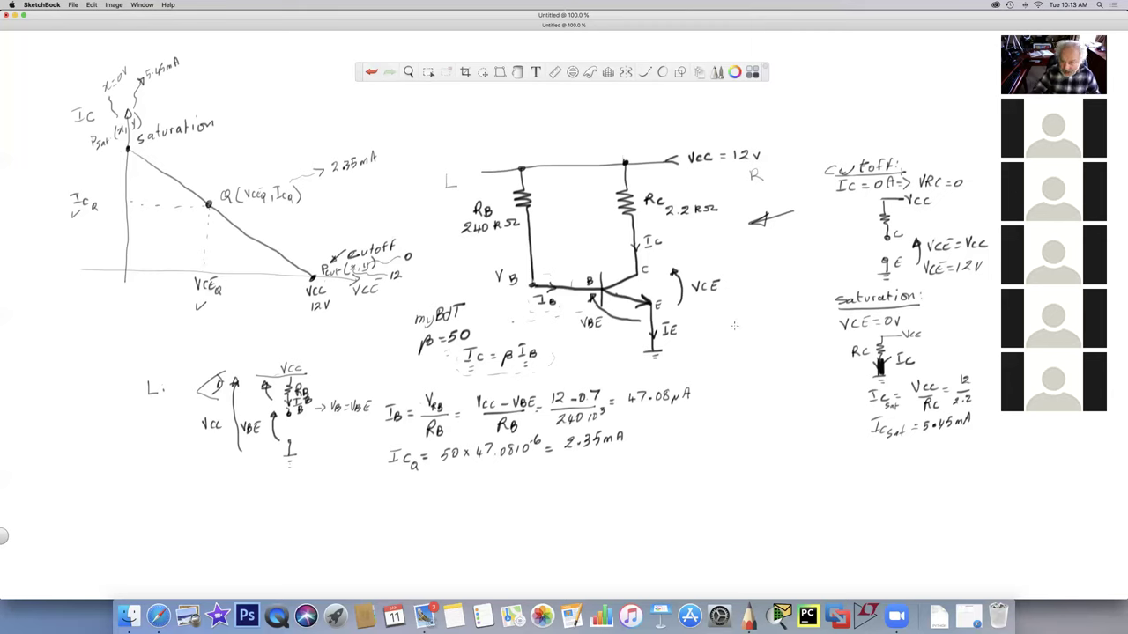
- Note IE ≈ IC beside the circuit's emitter and write IE = IC + IB in a box beneath it
left_click_drag(738, 329, 773, 333)
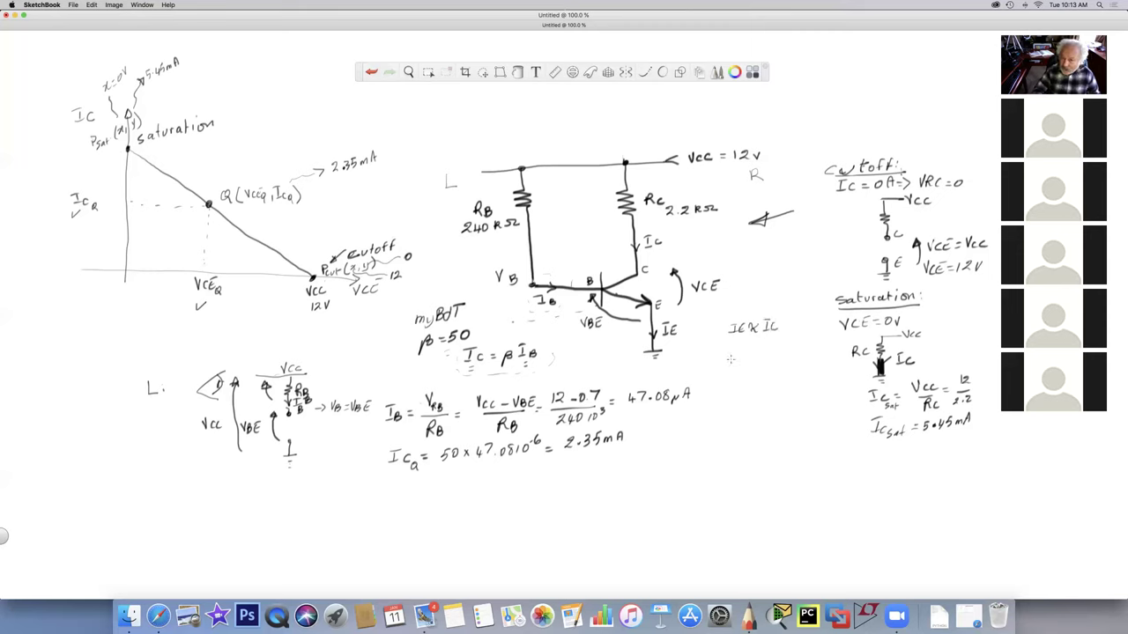
mouse_move(728, 350)
left_mouse_down()
mouse_move(728, 361)
mouse_move(735, 349)
mouse_move(735, 360)
mouse_move(797, 358)
left_mouse_up()
mouse_move(716, 341)
left_mouse_down()
mouse_move(816, 348)
mouse_move(746, 362)
mouse_move(716, 342)
left_mouse_up()
left_click_drag(808, 352, 810, 360)
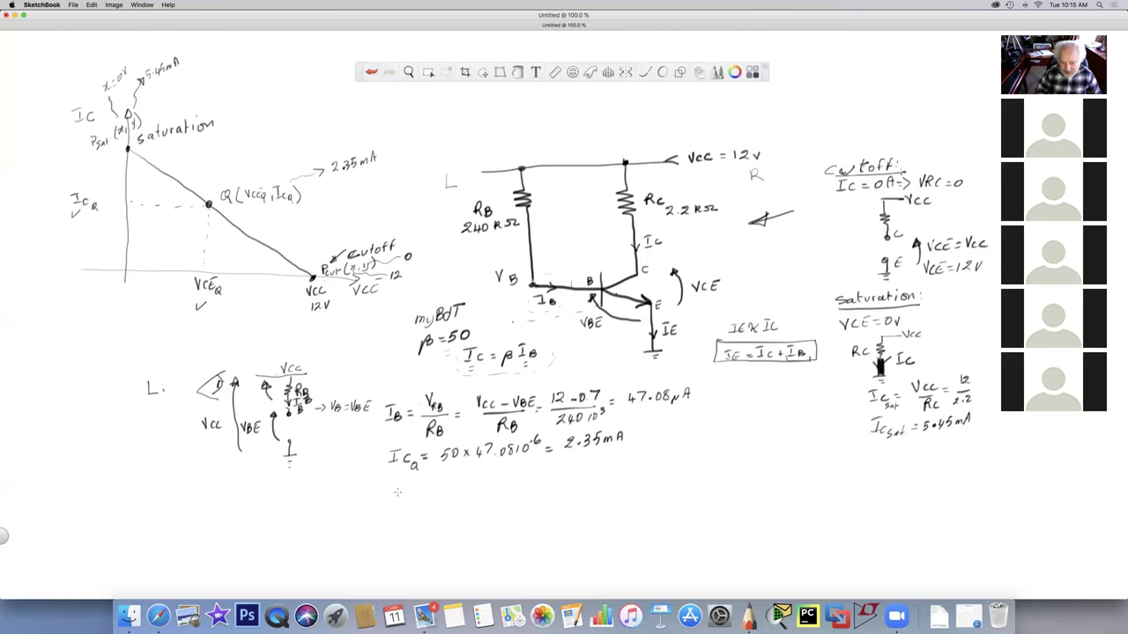
- Start a "VCEQ =" equation under the ICQ line and add an "R:" heading below the L section
mouse_move(389, 486)
left_mouse_down()
mouse_move(429, 502)
mouse_move(441, 490)
left_mouse_up()
left_click_drag(433, 495, 441, 495)
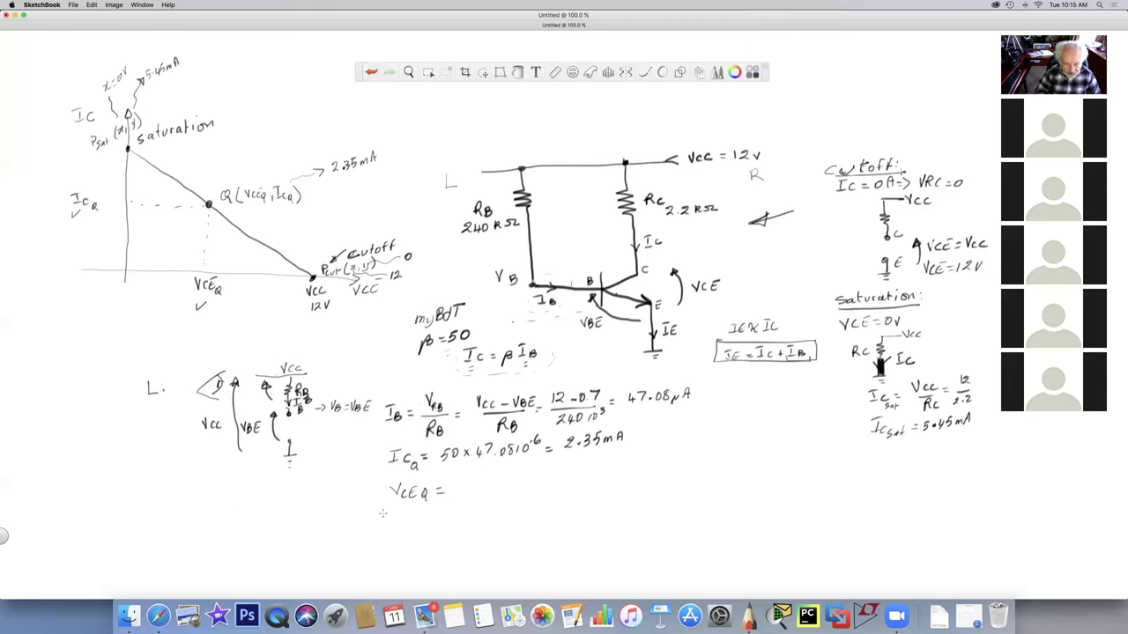
mouse_move(142, 499)
left_mouse_down()
mouse_move(141, 482)
mouse_move(153, 500)
left_mouse_up()
left_click(159, 489)
left_click(159, 497)
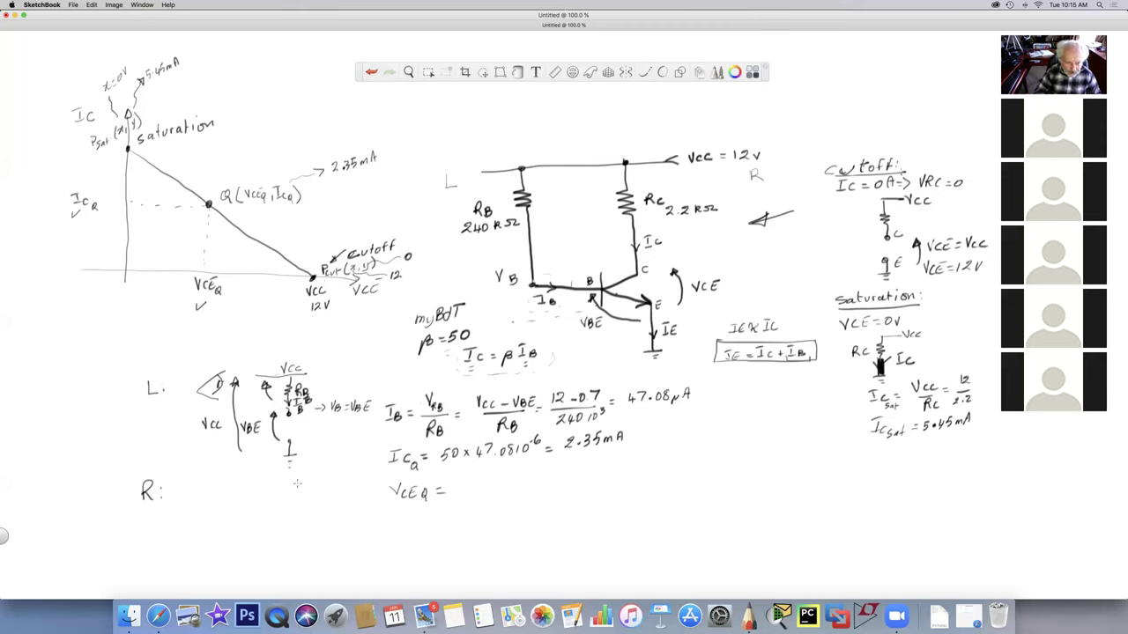
- Draw an eye symbol and the collector branch beside "R:" with VCC, RC, the transistor's C and E terminals, and ground
mouse_move(313, 469)
left_mouse_down()
mouse_move(331, 484)
mouse_move(323, 492)
left_mouse_up()
mouse_move(246, 479)
left_mouse_down()
mouse_move(218, 481)
mouse_move(269, 476)
left_mouse_up()
mouse_move(233, 479)
left_mouse_down()
mouse_move(236, 518)
mouse_move(260, 502)
left_mouse_up()
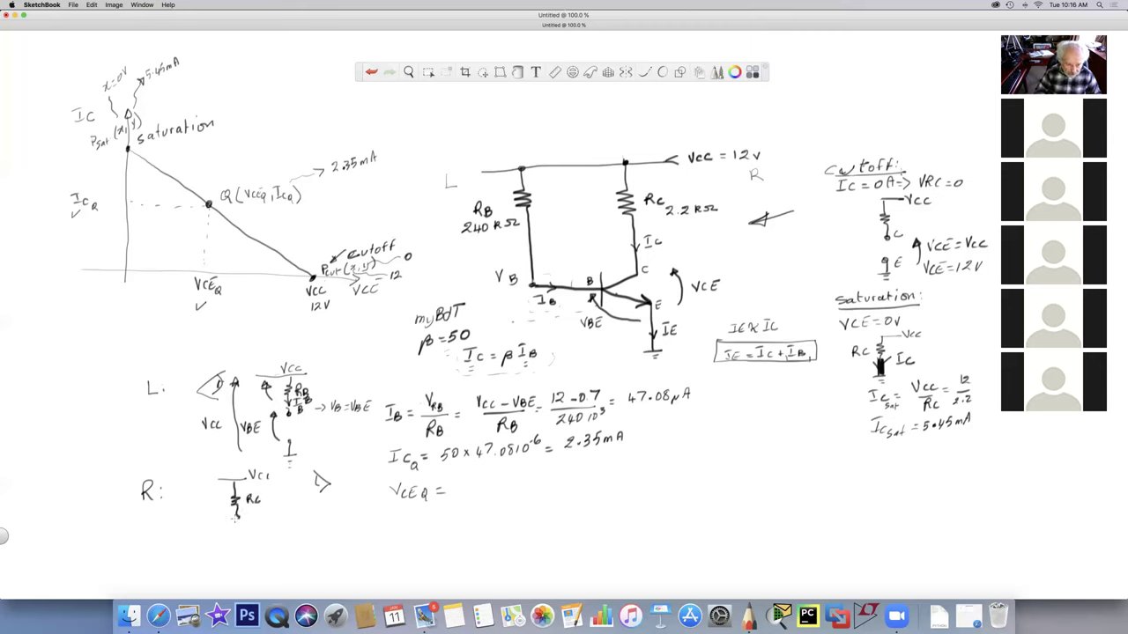
mouse_move(236, 518)
left_mouse_down()
mouse_move(248, 523)
mouse_move(234, 530)
mouse_move(243, 571)
mouse_move(255, 546)
left_mouse_up()
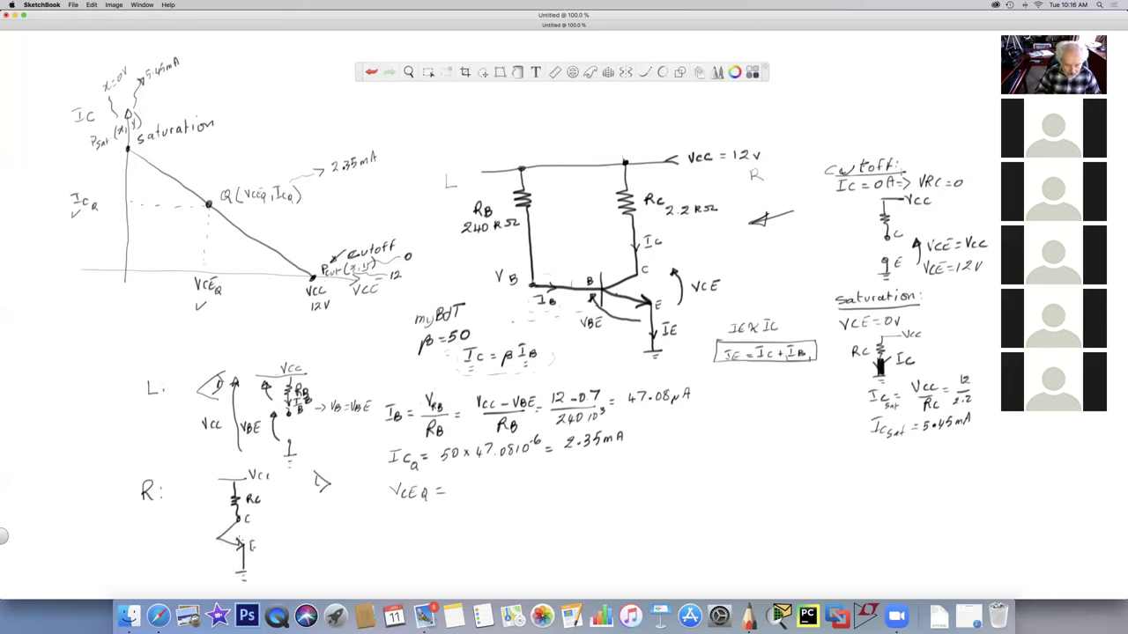
- Annotate the collector branch with the current ICQ, a VRC arrow across RC, and a "VCEQ?" arrow from E to C
mouse_move(236, 483)
left_mouse_down()
mouse_move(237, 494)
mouse_move(256, 486)
left_mouse_up()
mouse_move(220, 500)
left_mouse_down()
mouse_move(219, 487)
mouse_move(194, 507)
mouse_move(209, 511)
left_mouse_up()
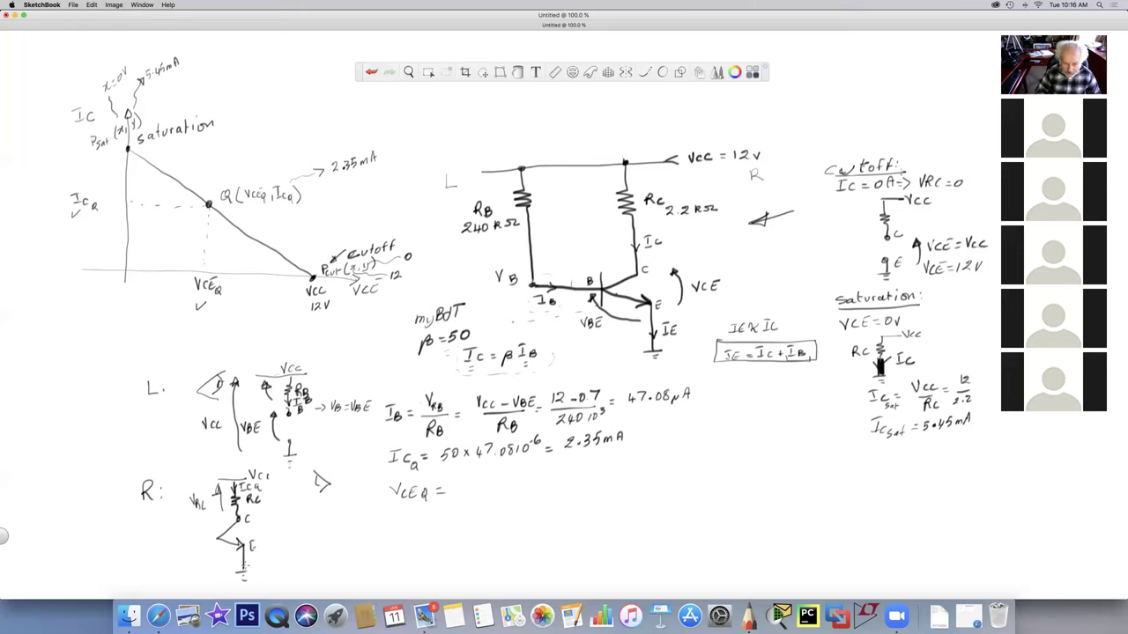
mouse_move(263, 548)
left_mouse_down()
mouse_move(262, 514)
mouse_move(284, 538)
mouse_move(300, 525)
mouse_move(298, 539)
left_mouse_up()
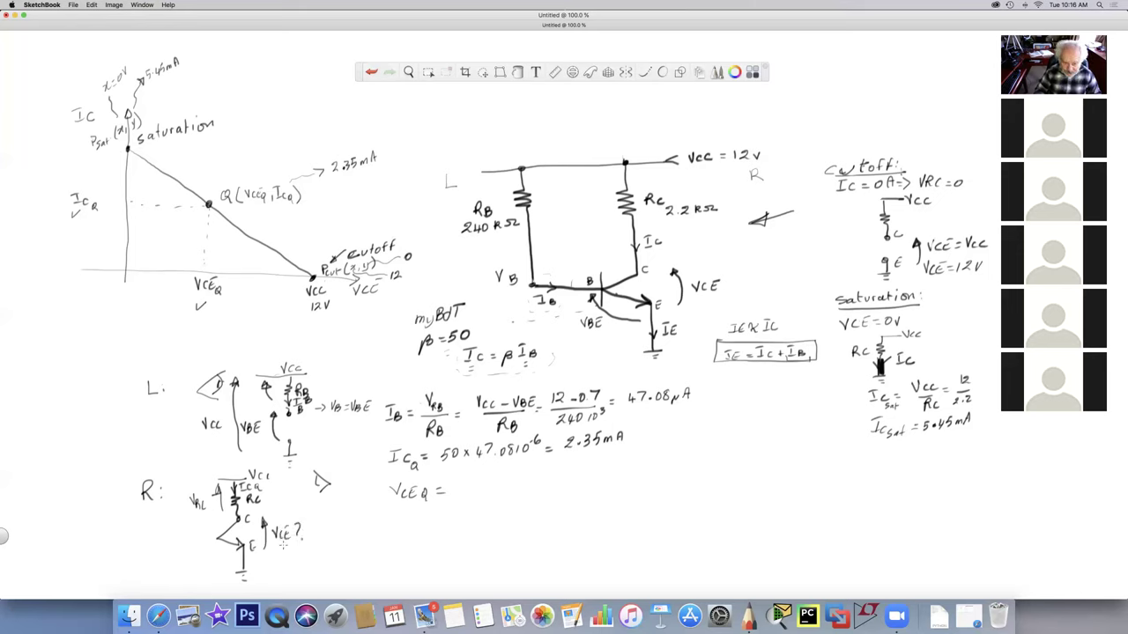
left_click_drag(291, 537, 297, 544)
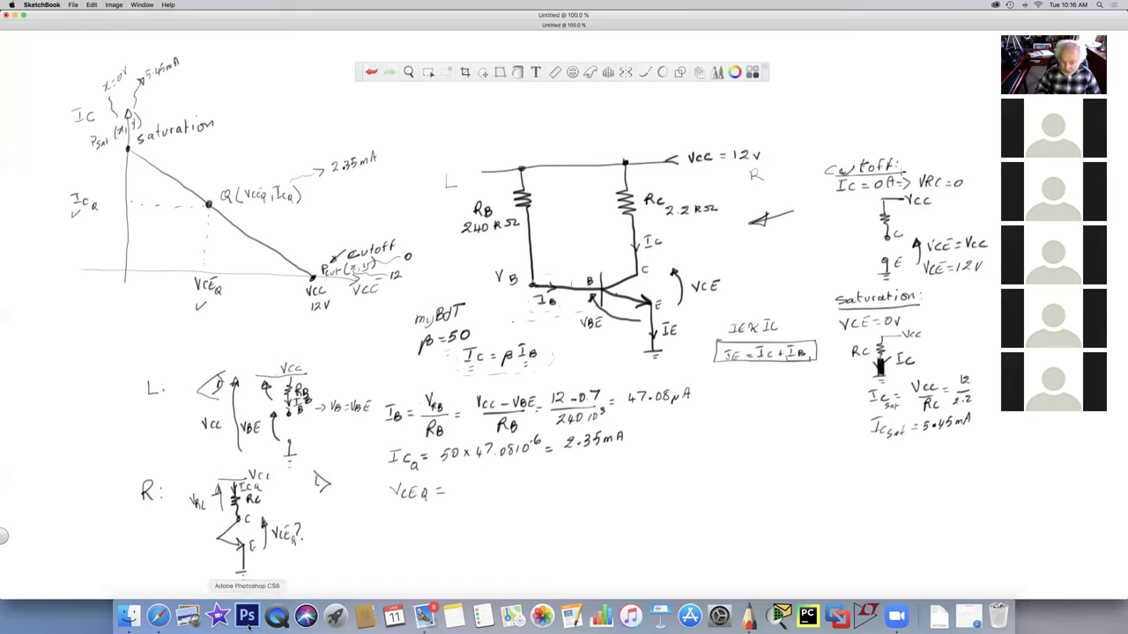
- Write VCC − VRC after "VCEQ =" and sketch the closed collector loop with a battery, resistor and transistor, labelled VCC, VRC, VCEQ and IC
mouse_move(456, 481)
left_mouse_down()
mouse_move(461, 492)
mouse_move(470, 481)
mouse_move(531, 492)
left_mouse_up()
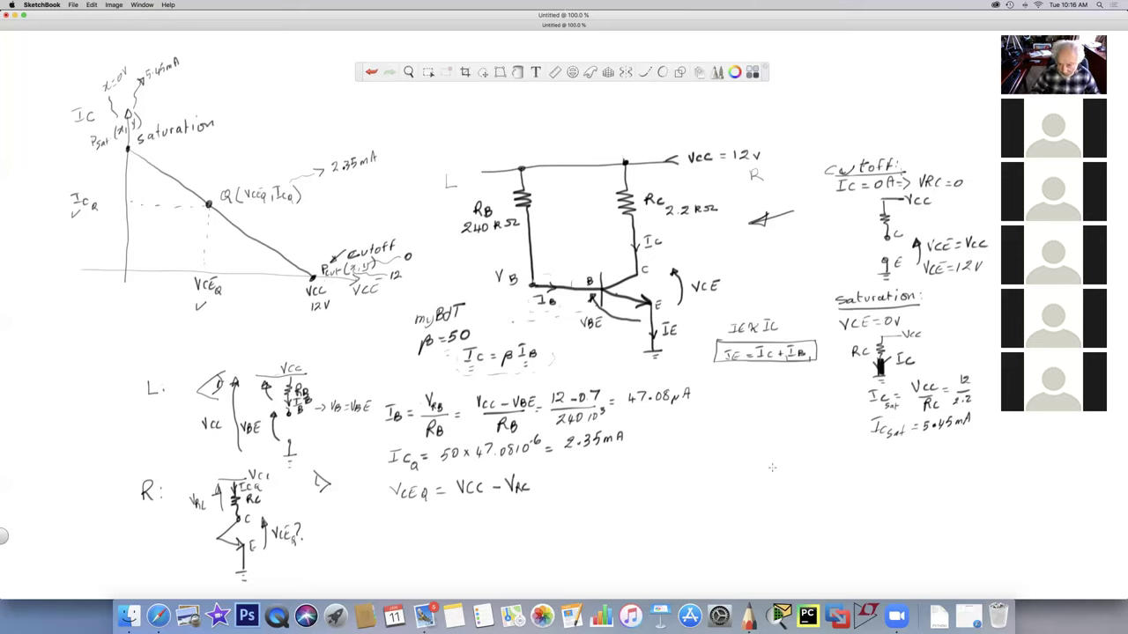
mouse_move(777, 465)
left_mouse_down()
mouse_move(776, 494)
mouse_move(756, 502)
mouse_move(772, 511)
mouse_move(777, 454)
mouse_move(829, 456)
mouse_move(827, 484)
mouse_move(836, 479)
mouse_move(839, 531)
mouse_move(779, 509)
left_mouse_up()
mouse_move(848, 489)
left_mouse_down()
mouse_move(851, 467)
mouse_move(875, 481)
mouse_move(822, 473)
left_mouse_up()
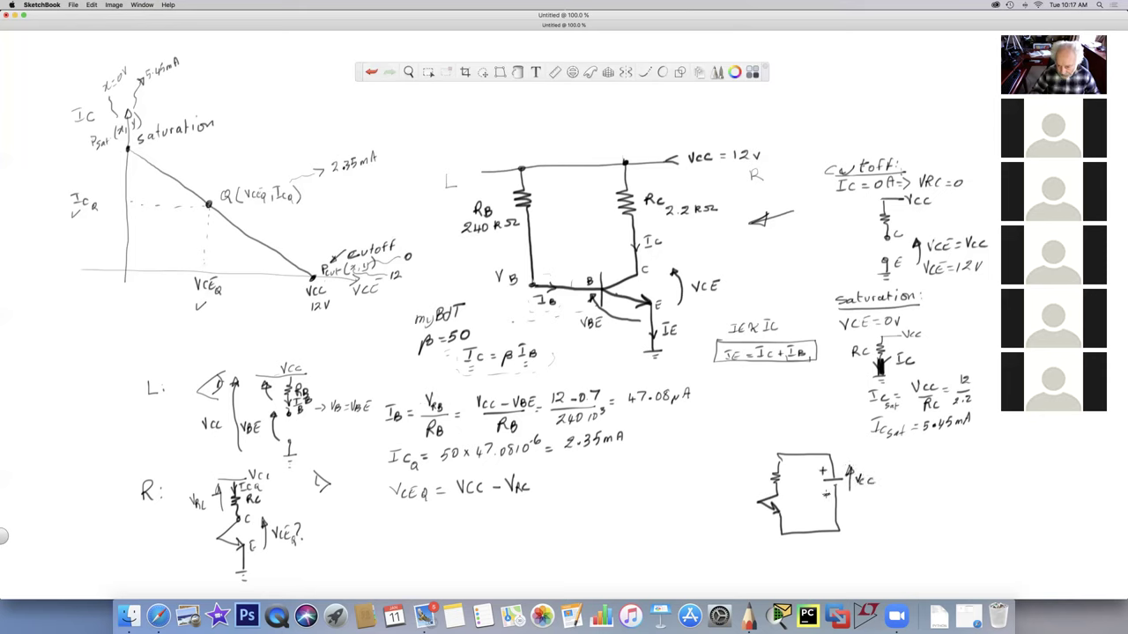
mouse_move(788, 487)
left_mouse_down()
mouse_move(787, 467)
mouse_move(806, 478)
mouse_move(770, 466)
mouse_move(788, 509)
mouse_move(812, 502)
left_mouse_up()
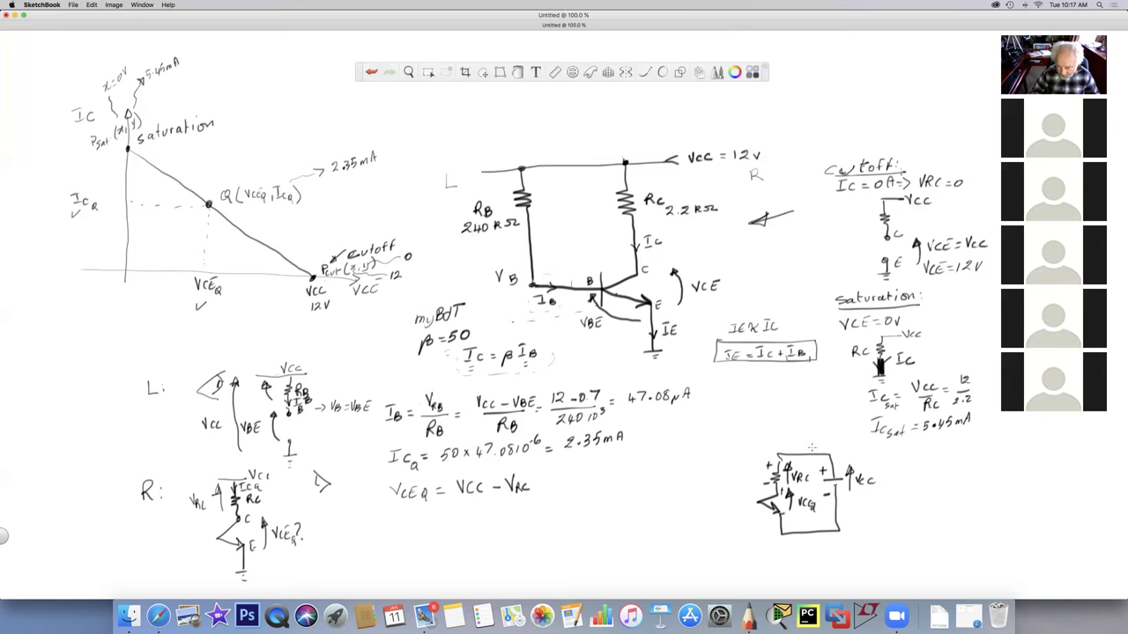
mouse_move(814, 449)
left_mouse_down()
mouse_move(803, 456)
mouse_move(813, 462)
left_mouse_up()
left_click_drag(819, 442, 824, 437)
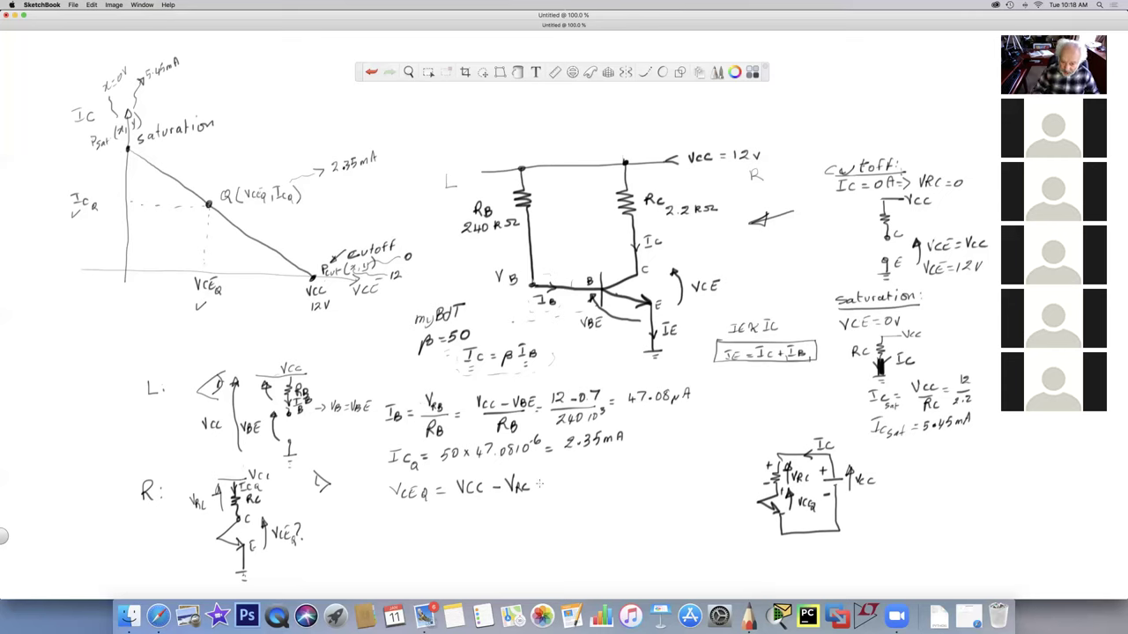
- Extend the VCEQ equation with VCC − ICQ × RC, substitute 12 − 2.35·10⁻³ × 2.2·10³, and write VCEQ = 6.83 V below
mouse_move(541, 483)
left_mouse_down()
mouse_move(617, 484)
mouse_move(623, 468)
mouse_move(629, 485)
mouse_move(661, 485)
left_mouse_up()
left_click_drag(499, 471, 641, 460)
mouse_move(409, 510)
left_mouse_down()
mouse_move(414, 521)
mouse_move(420, 512)
left_mouse_up()
mouse_move(426, 514)
left_mouse_down()
mouse_move(428, 525)
mouse_move(454, 518)
left_mouse_up()
mouse_move(446, 523)
left_mouse_down()
mouse_move(558, 518)
mouse_move(575, 504)
mouse_move(621, 516)
mouse_move(631, 500)
mouse_move(631, 515)
left_mouse_up()
left_click(532, 518)
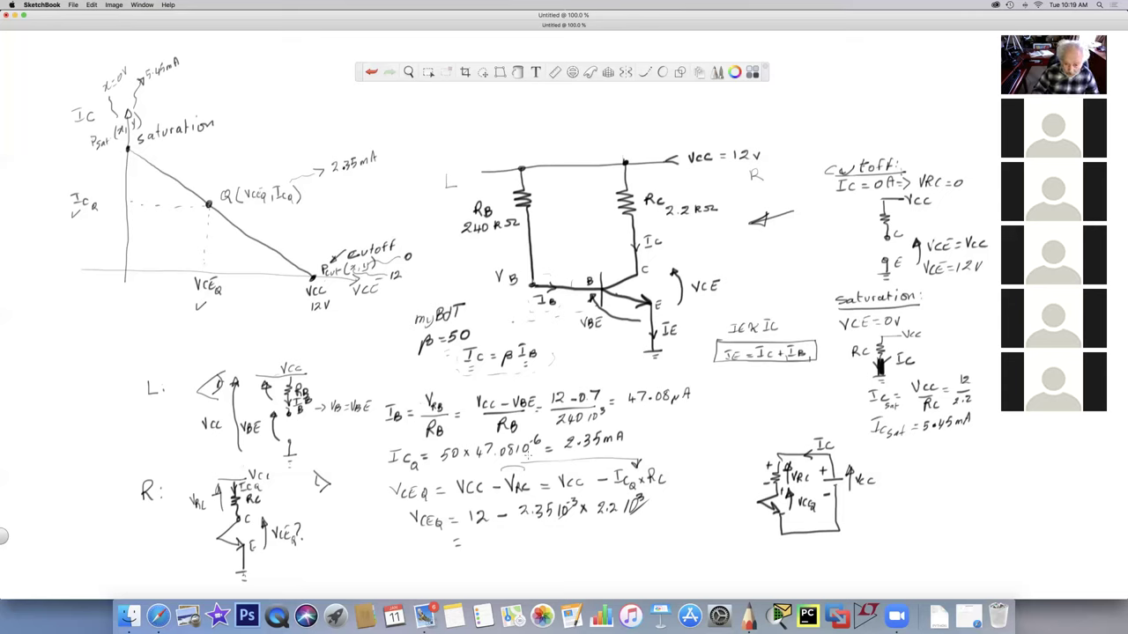
mouse_move(411, 537)
left_mouse_down()
mouse_move(443, 555)
mouse_move(516, 534)
left_mouse_up()
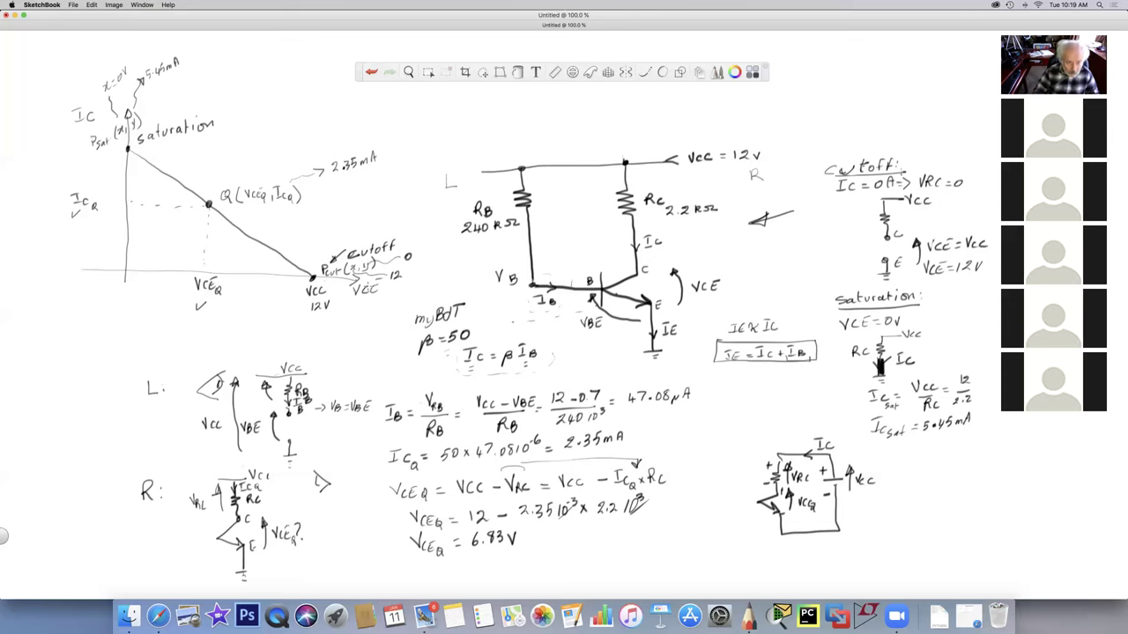
- Annotate the load-line graph with 6.83 V at the Q label and VCEQ axis point, and 2.35 mA at the ICQ axis point
left_click_drag(266, 168, 313, 134)
left_click(289, 152)
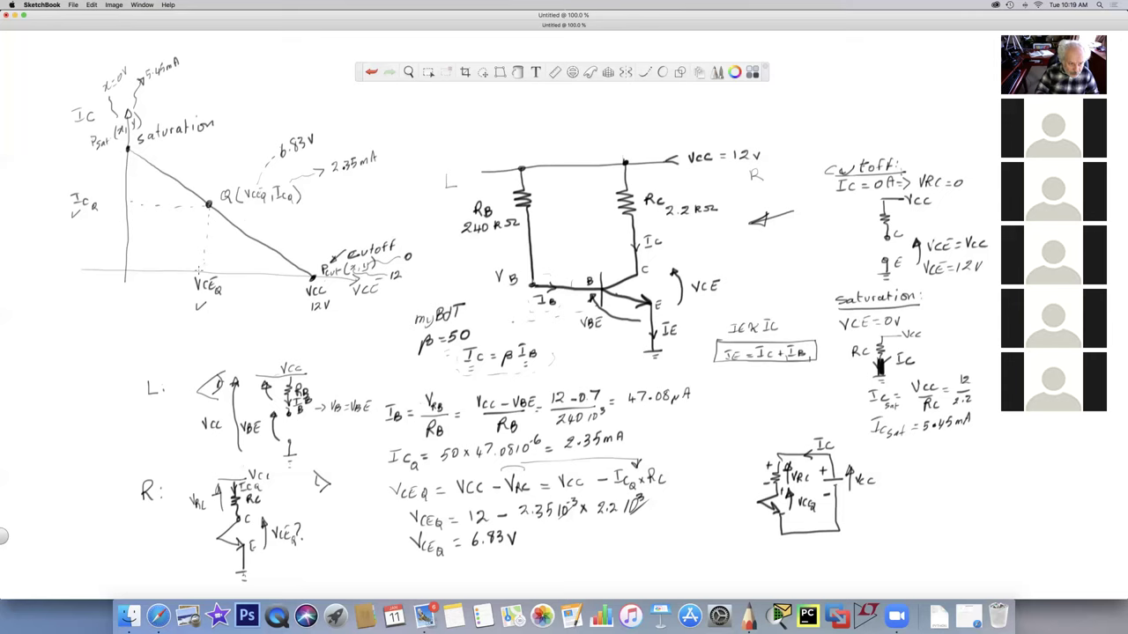
mouse_move(177, 303)
left_mouse_down()
mouse_move(179, 330)
mouse_move(207, 320)
left_mouse_up()
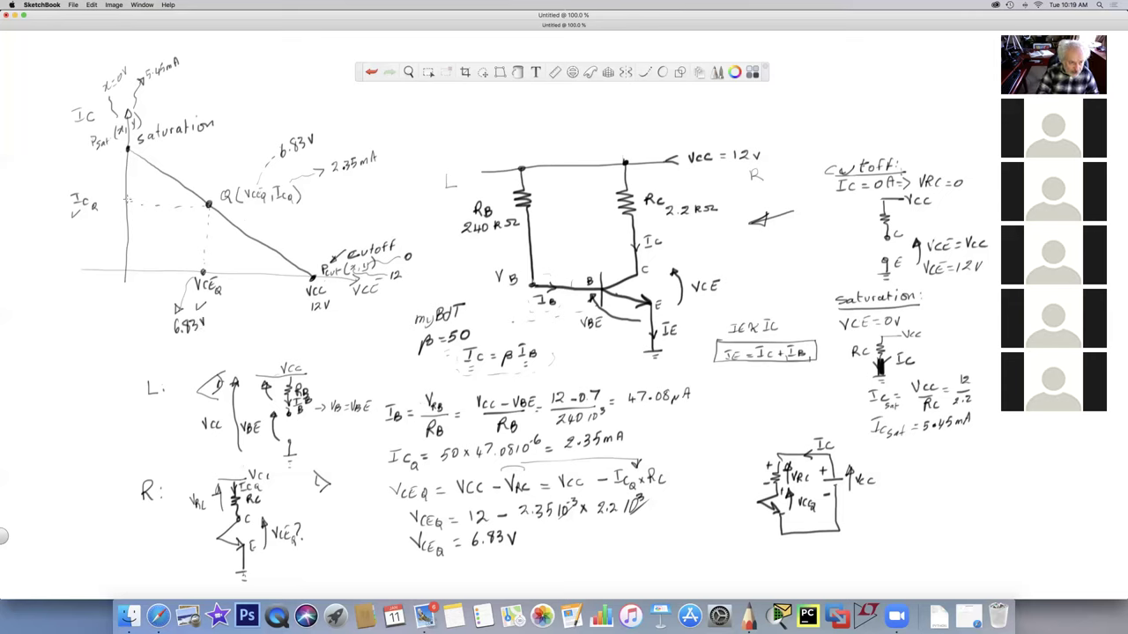
left_click(126, 203)
mouse_move(107, 191)
left_mouse_down()
mouse_move(57, 182)
mouse_move(67, 187)
mouse_move(53, 168)
mouse_move(70, 151)
mouse_move(84, 161)
left_mouse_up()
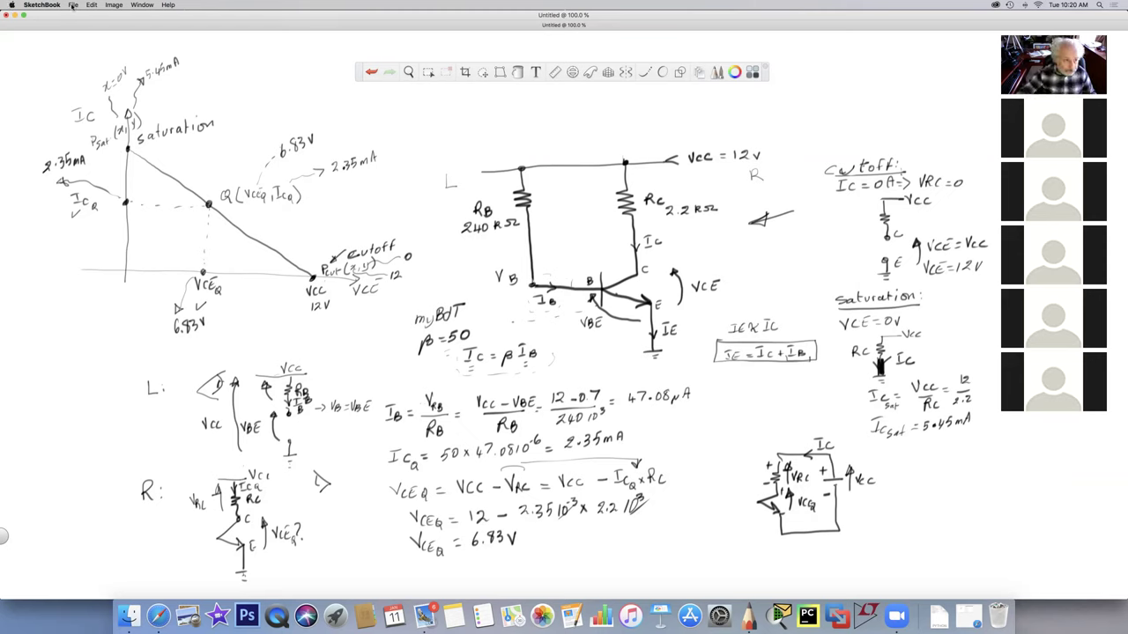
- Save the sketch to the Desktop as DC_Bias05 in TIFF format
left_click(73, 6)
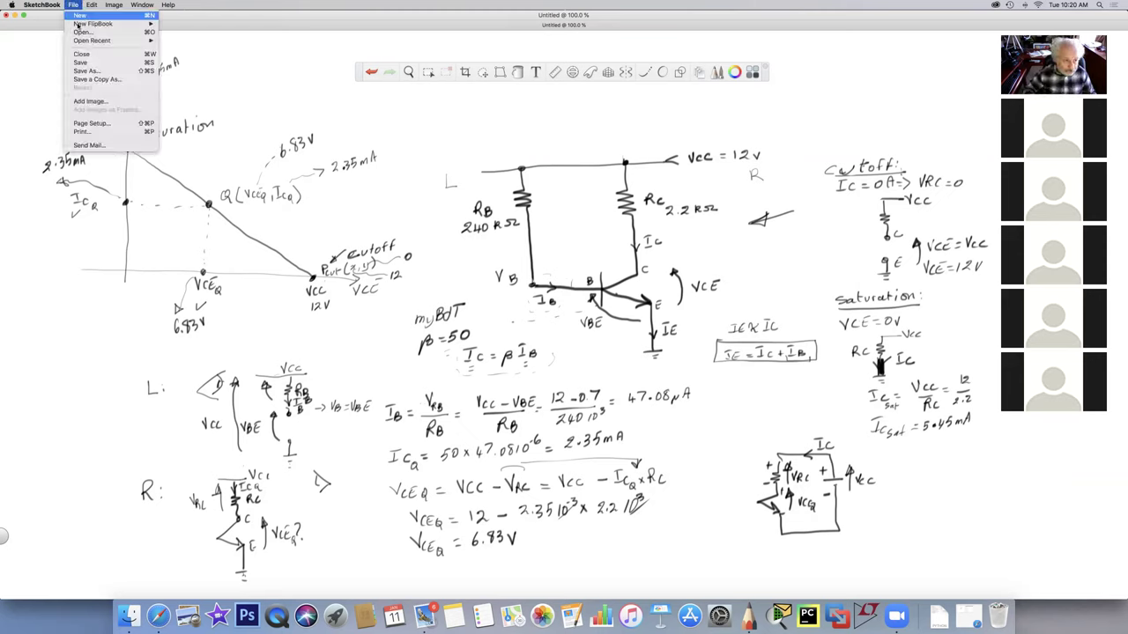
left_click(89, 71)
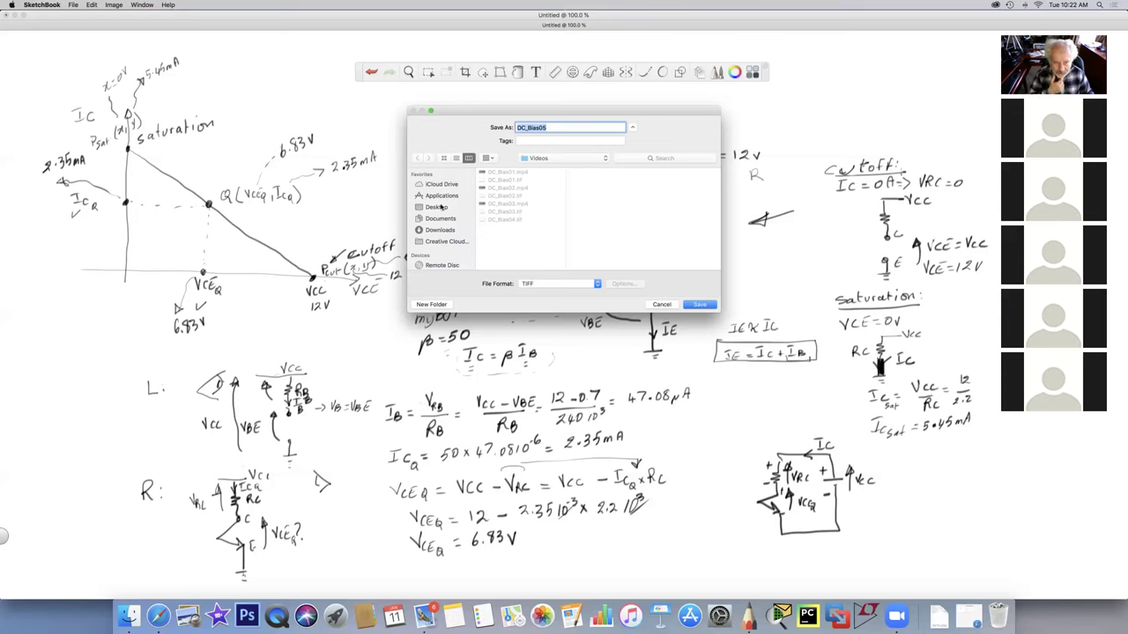
left_click(437, 207)
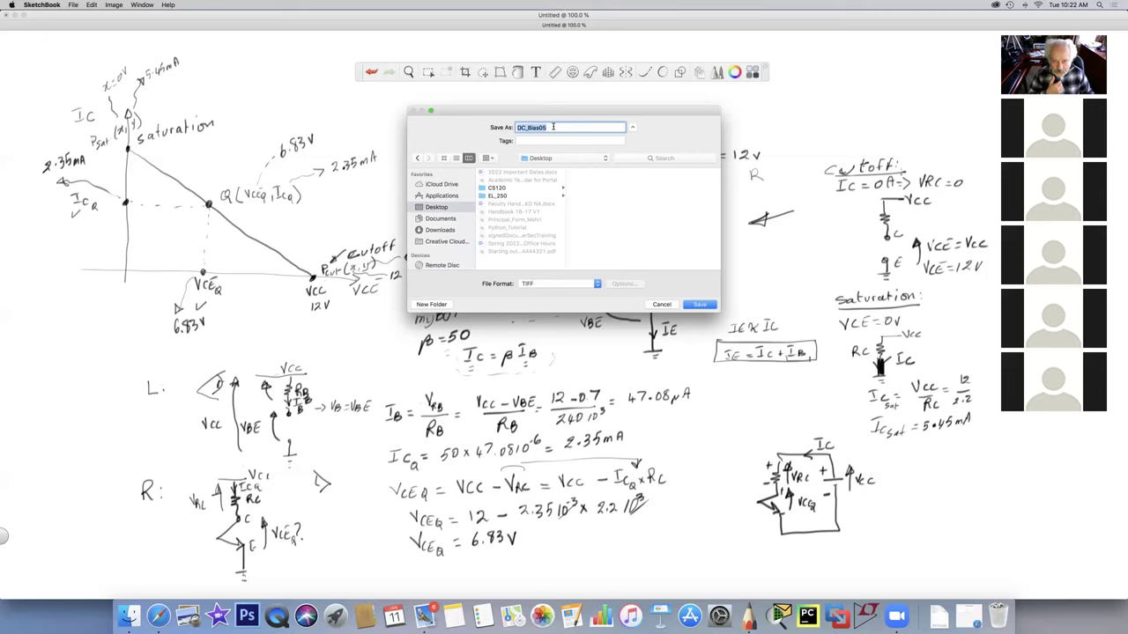
left_click(704, 307)
left_click(704, 307)
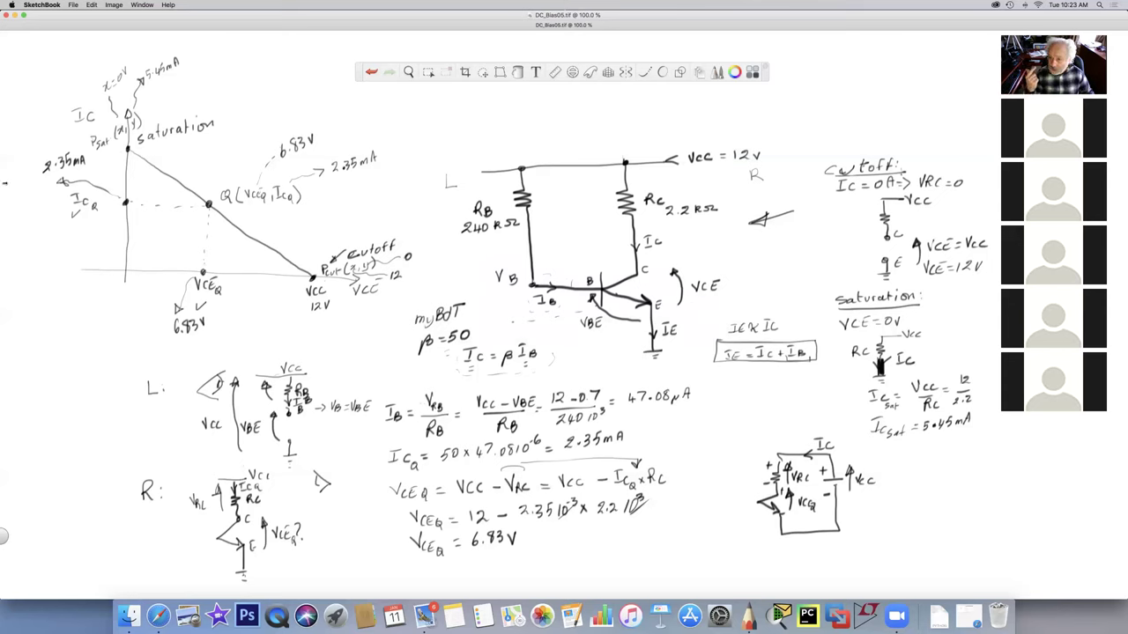
- Minimise the sketch window and launch LTspice
left_click(13, 16)
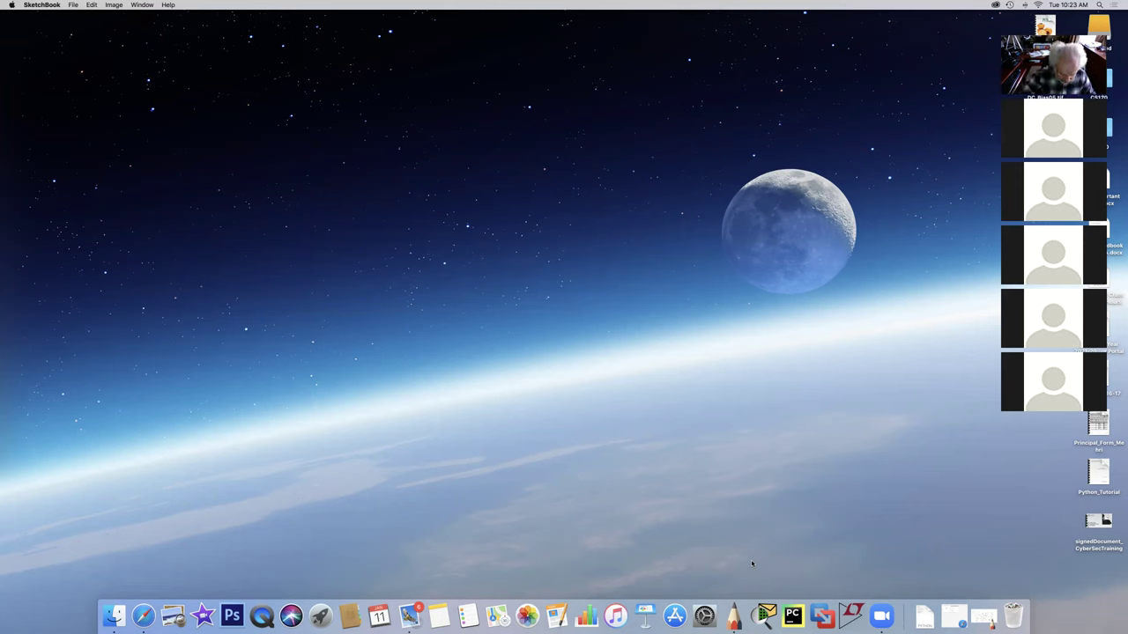
left_click(852, 617)
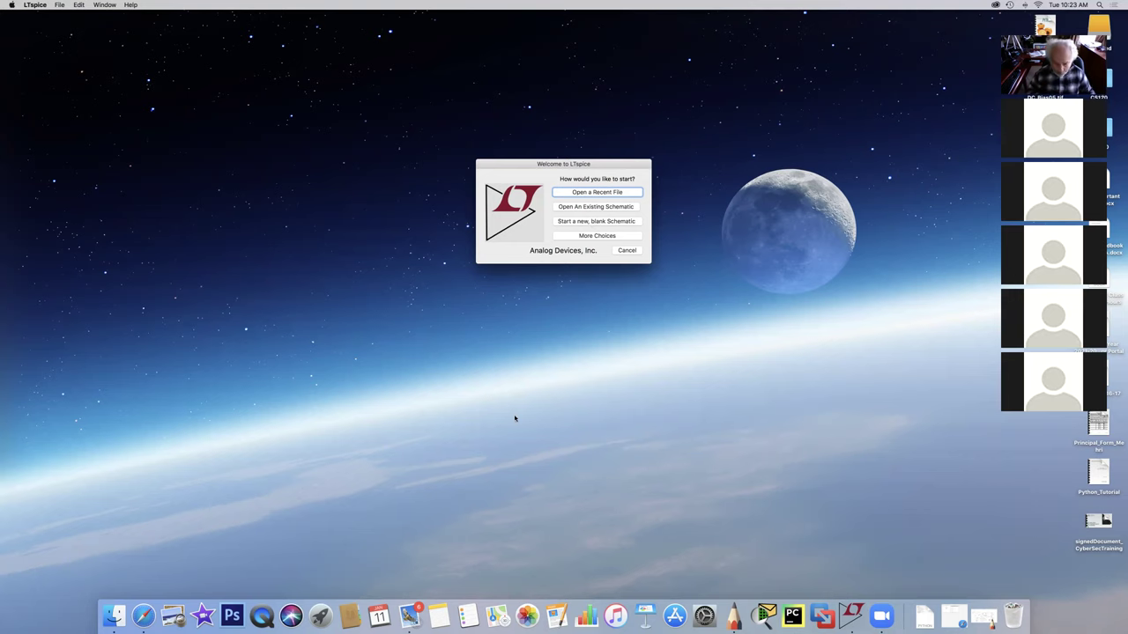
left_click(143, 615)
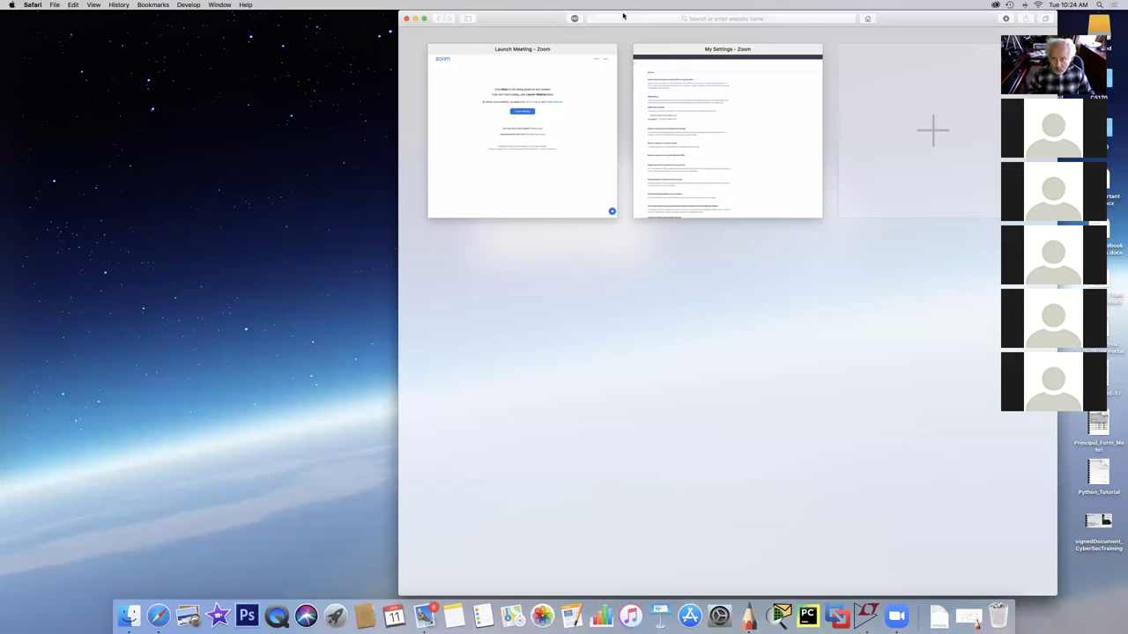
left_click(622, 16)
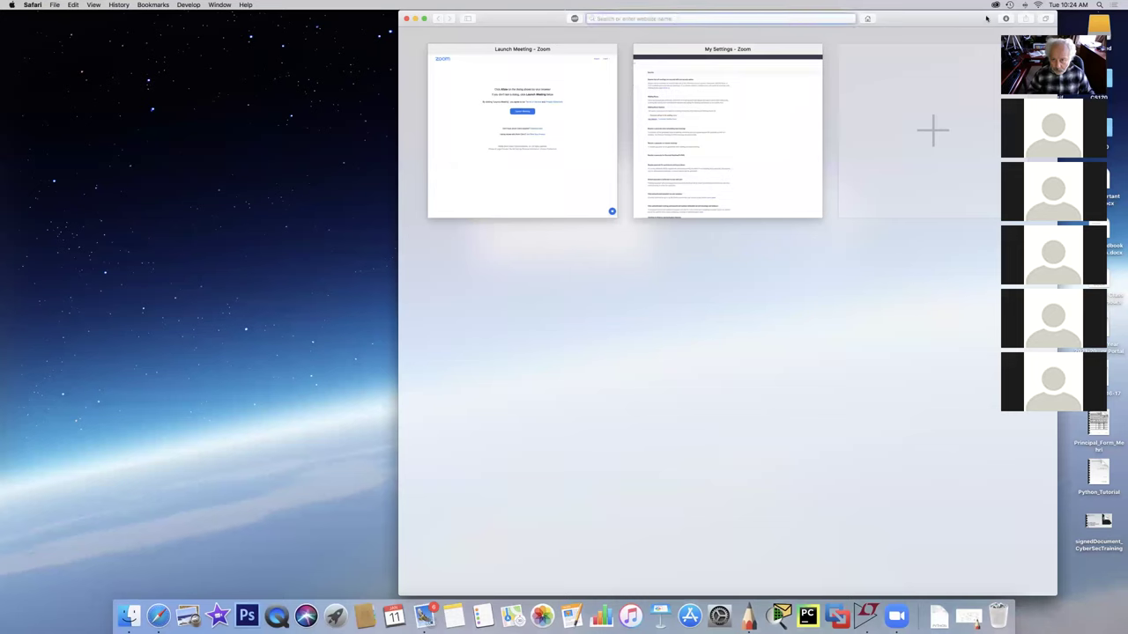
left_click_drag(820, 17, 616, 55)
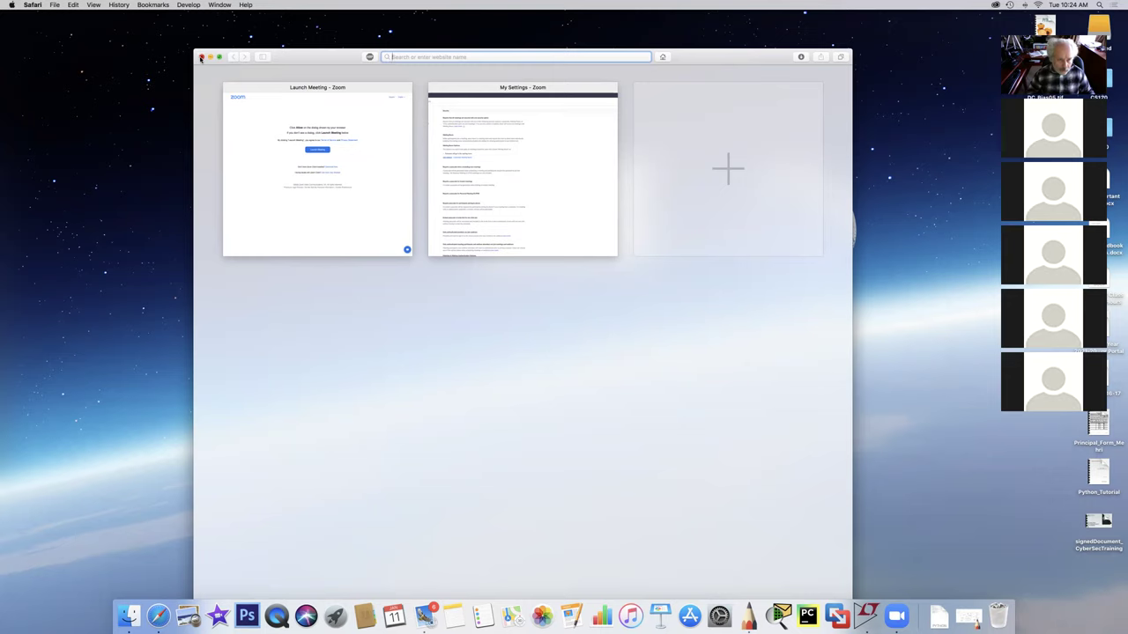
left_click(202, 56)
- Switch to Safari and open the Discussions page of the EL-250-L01 course on the Canvas site
left_click(159, 616)
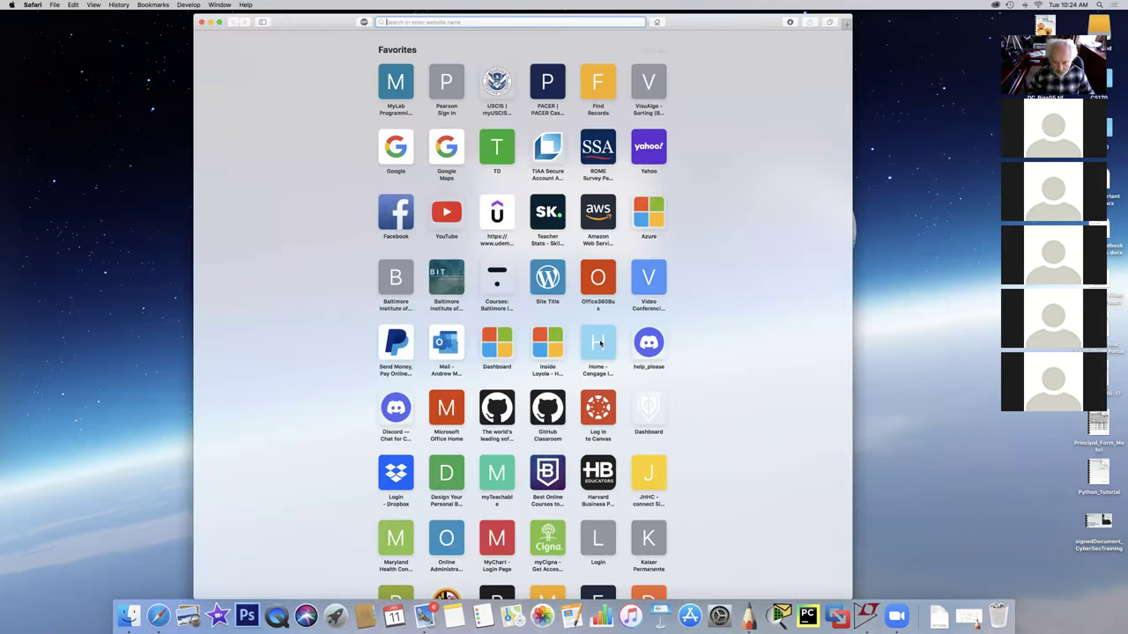
left_click(599, 343)
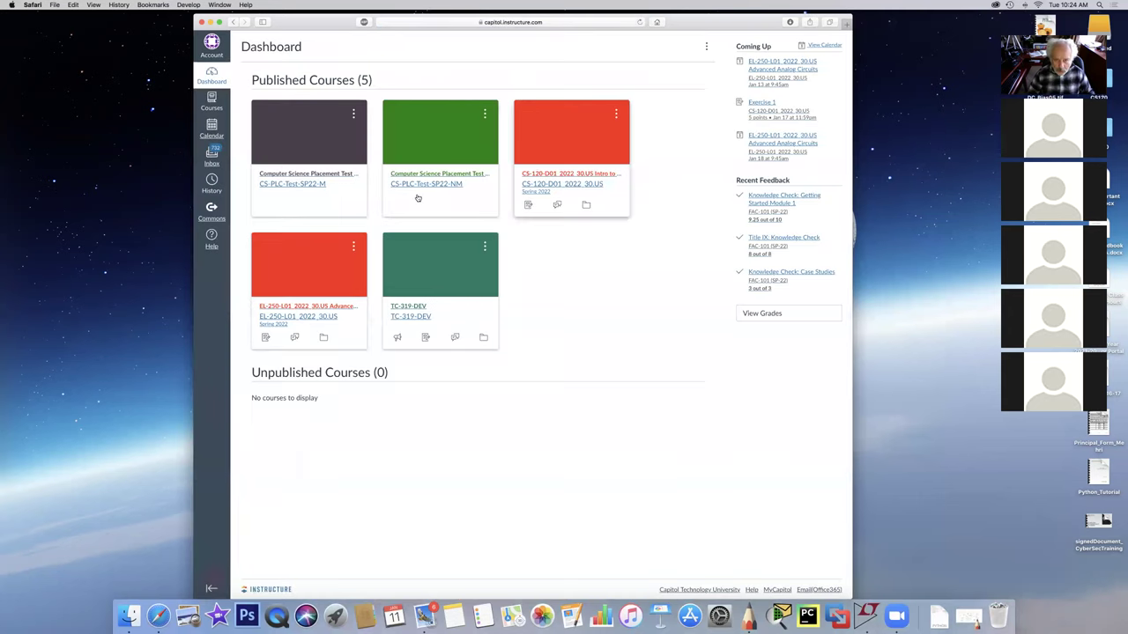
left_click(315, 269)
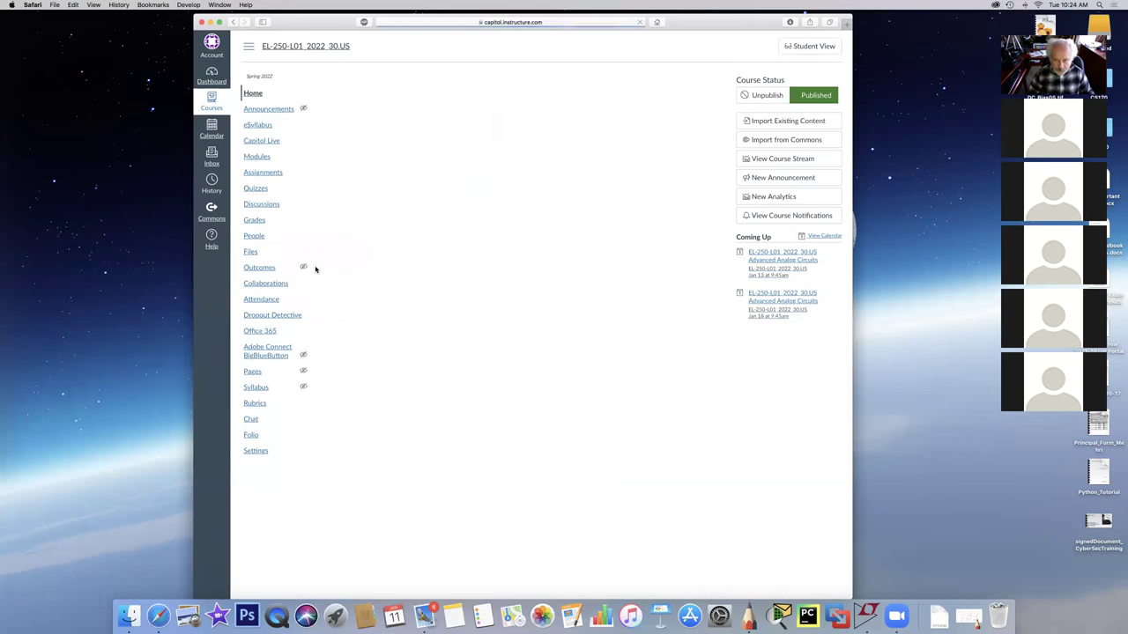
left_click(262, 206)
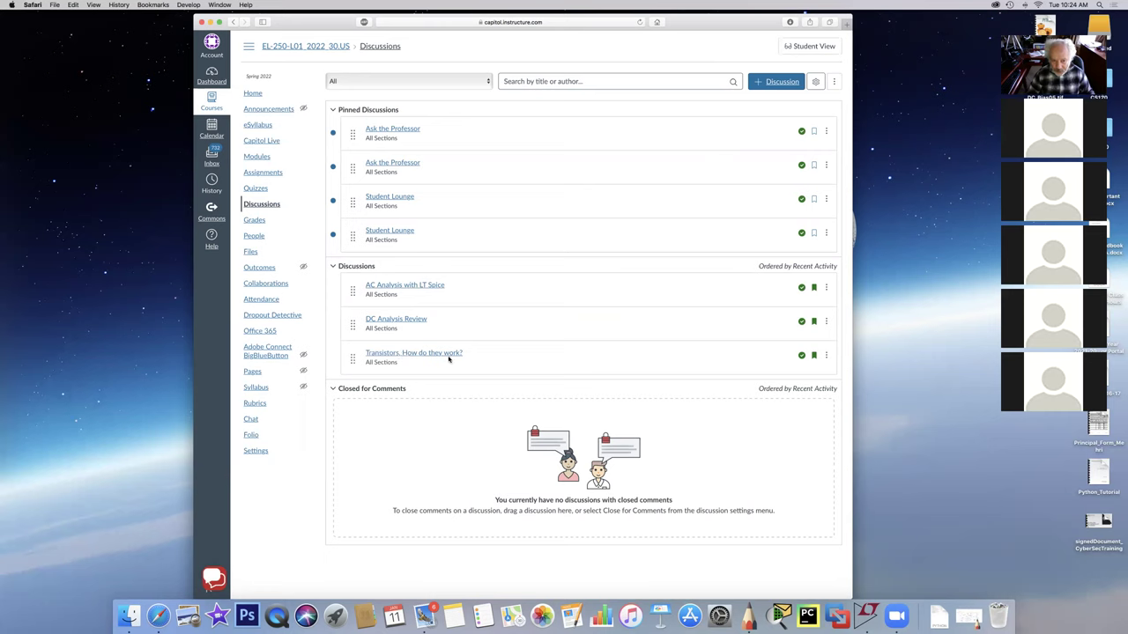
- View the "Transistors, How do they work?" topic and the playlist linked in "DC Analysis Review", returning to the discussion list
left_click(451, 353)
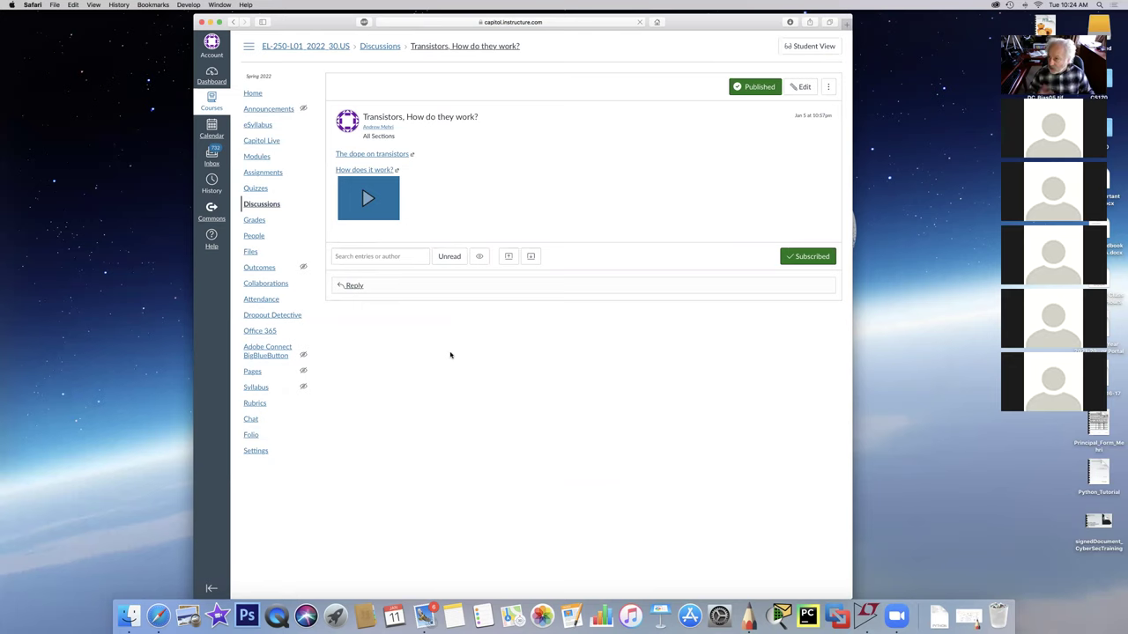
left_click(234, 22)
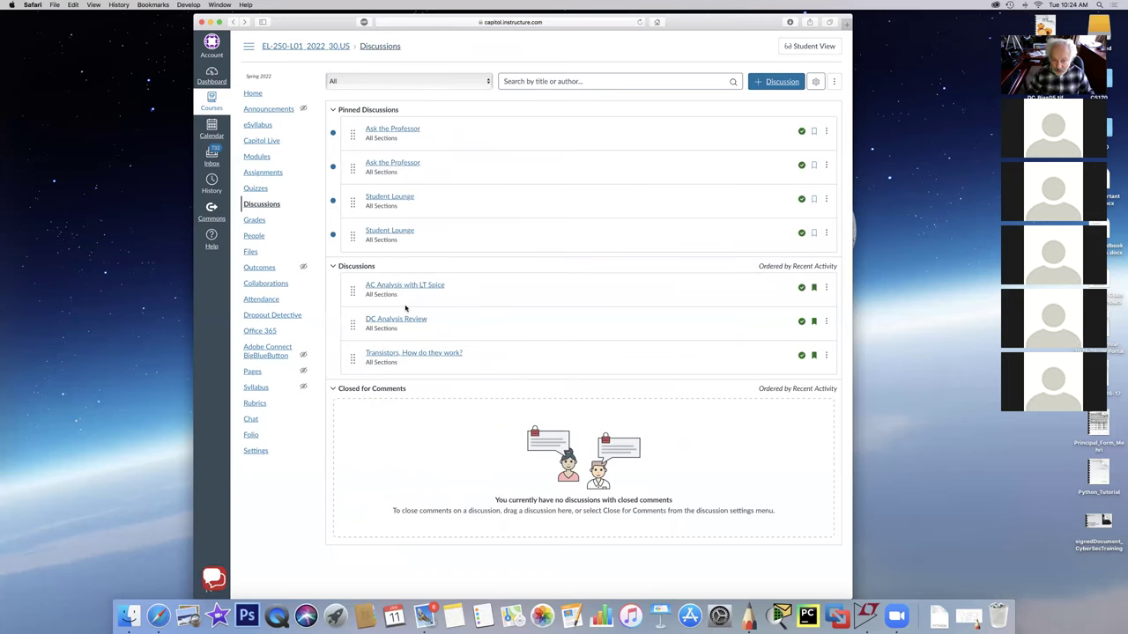
left_click(417, 322)
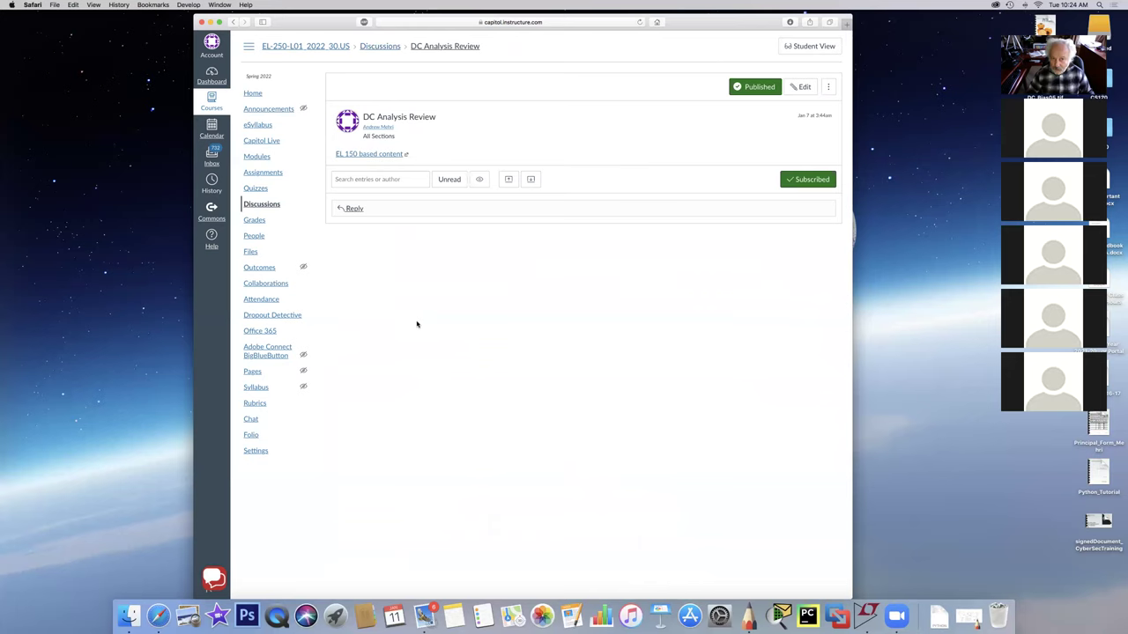
left_click(383, 154)
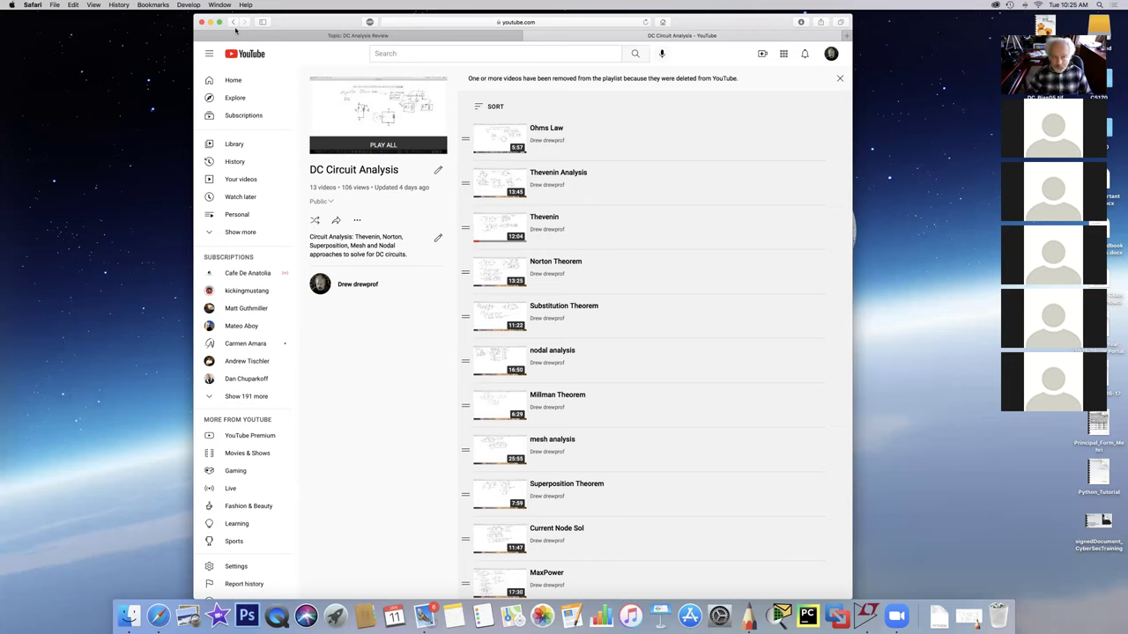
left_click(234, 22)
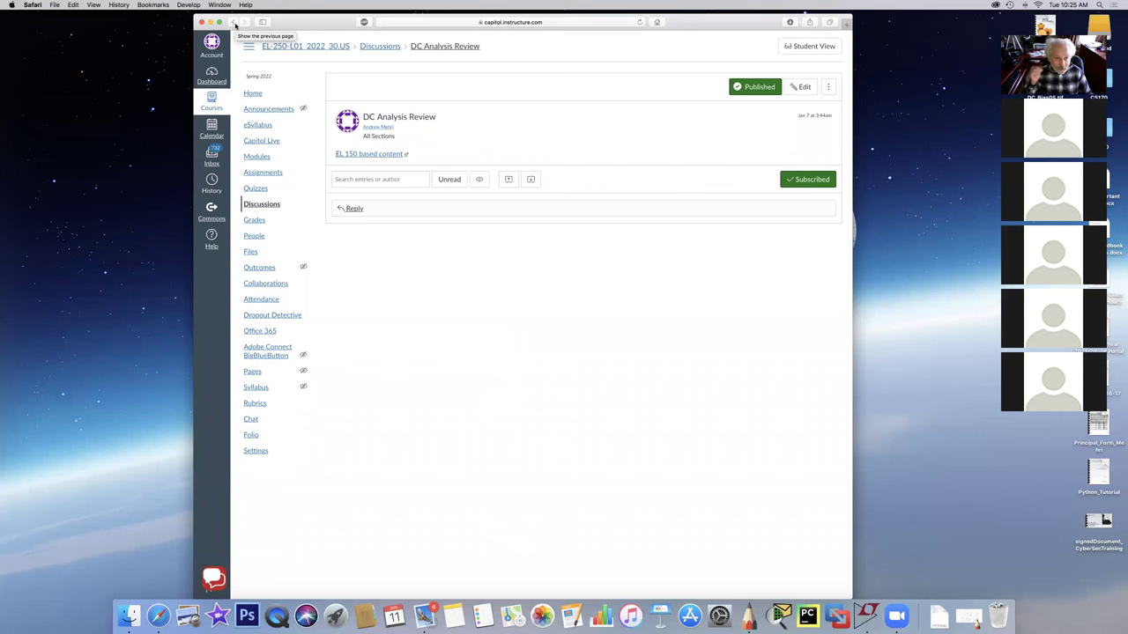
left_click(234, 22)
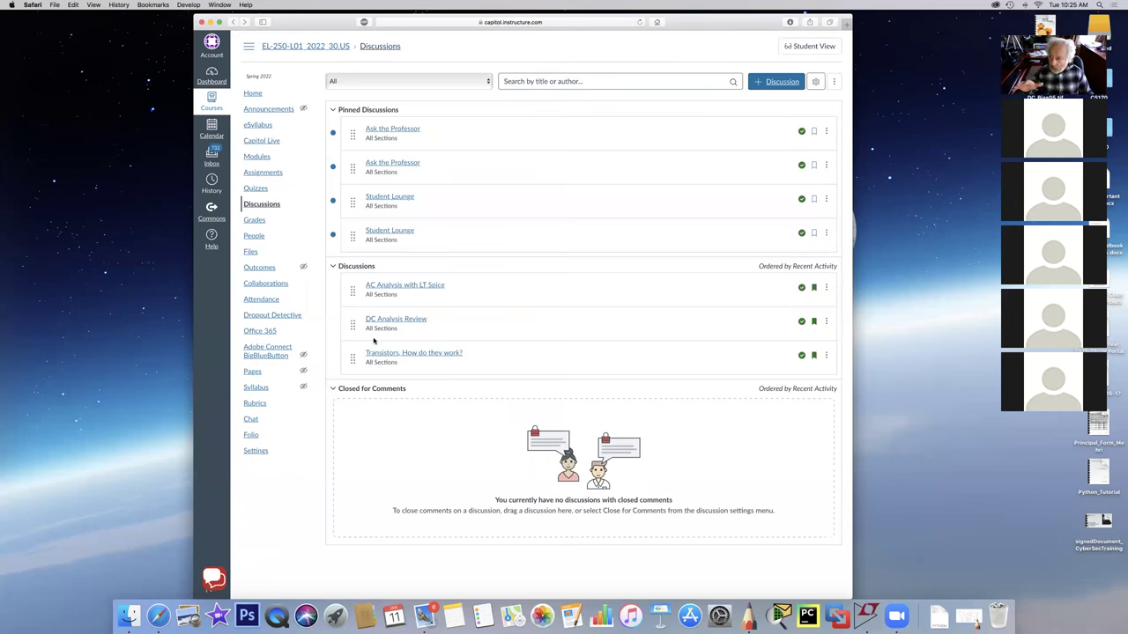
- View the RLC Circuits playlist linked in the "AC Analysis with LT Spice" topic, then close it and minimise the browser
left_click(395, 286)
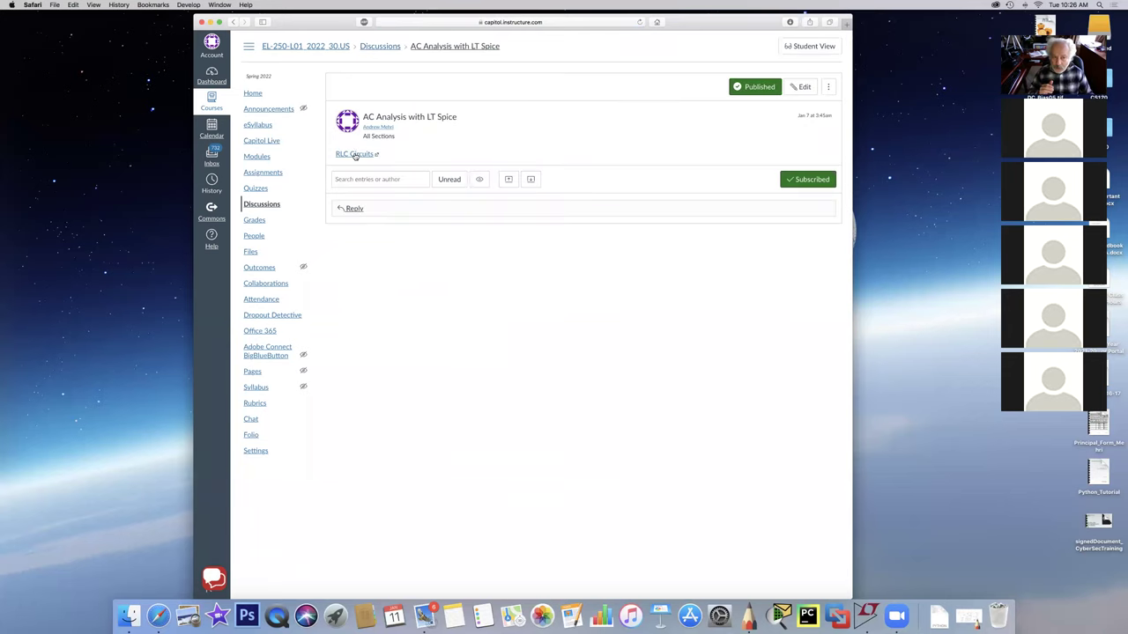
left_click(355, 155)
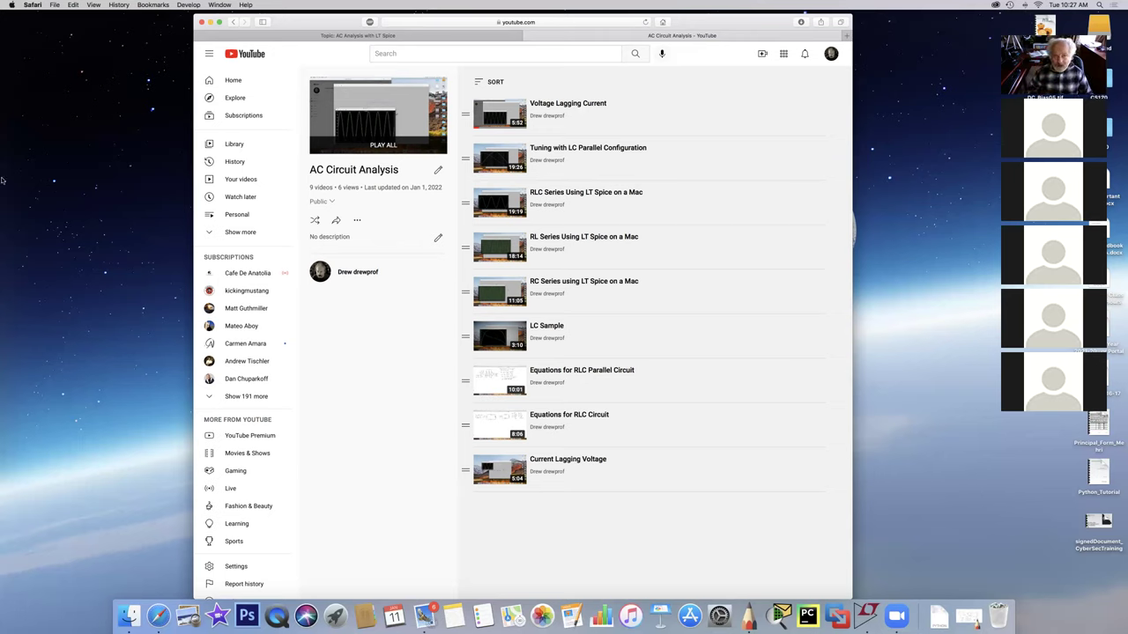
left_click_drag(308, 37, 314, 71)
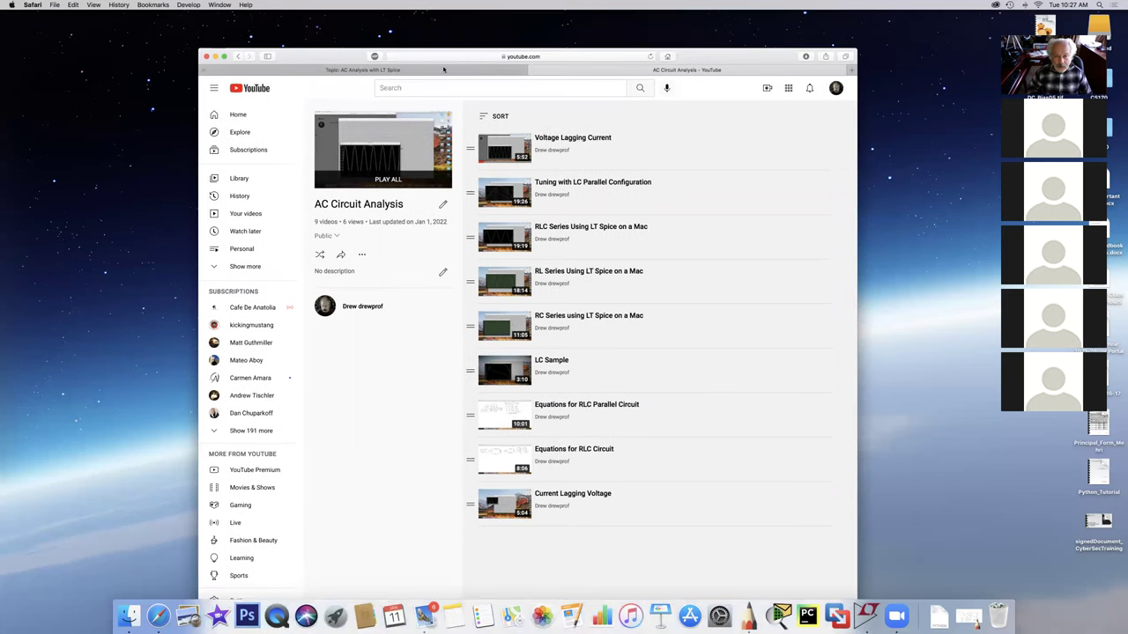
left_click(532, 70)
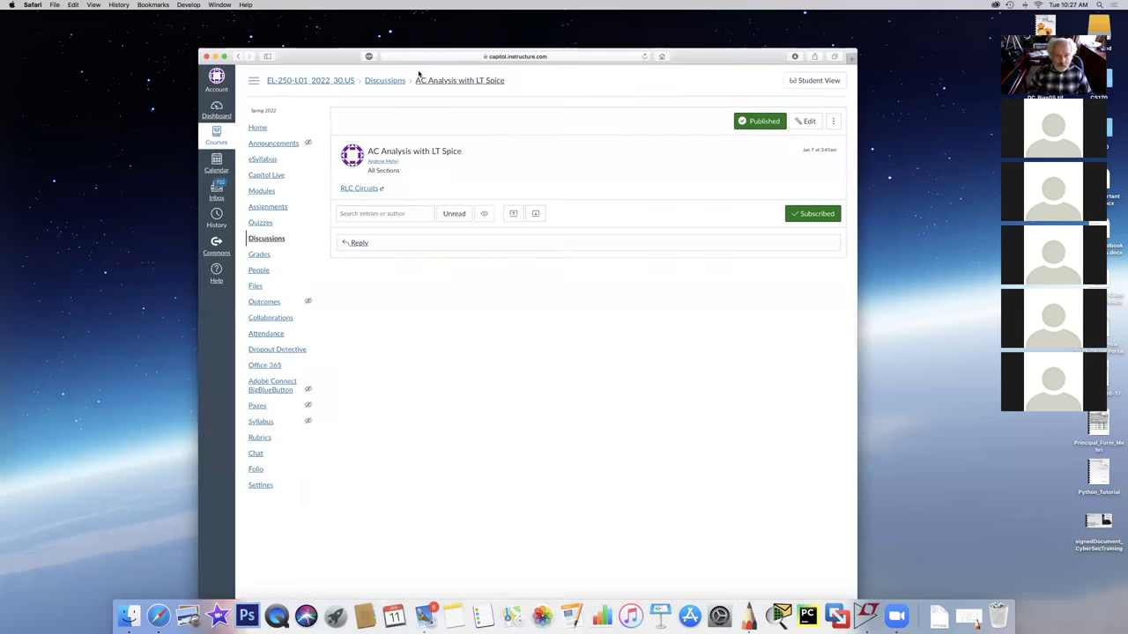
left_click(215, 56)
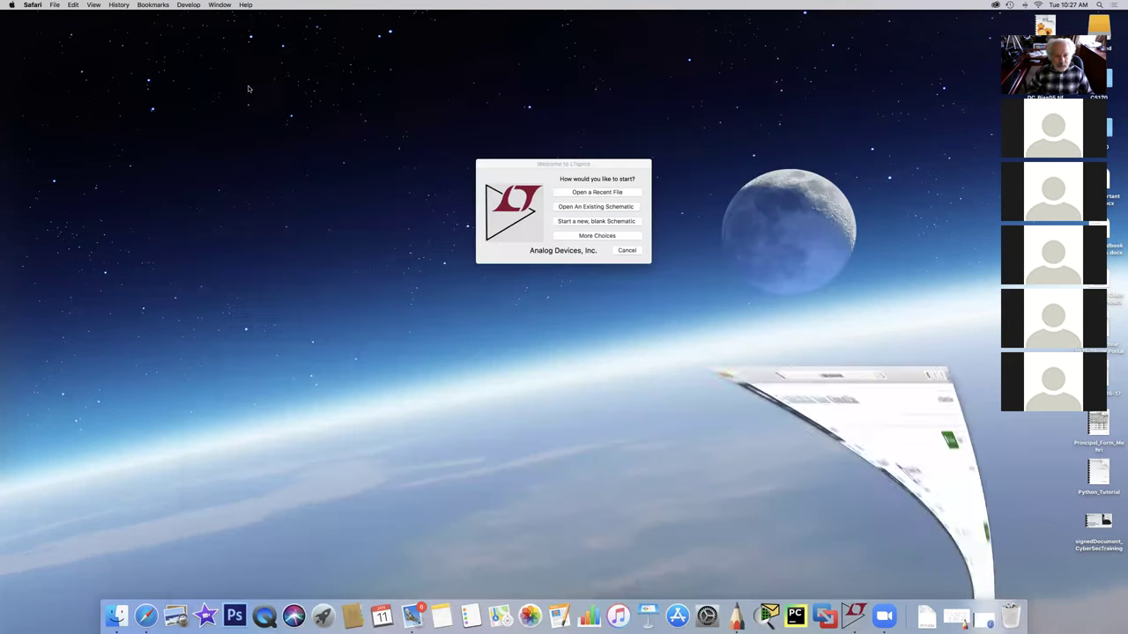
- Start a new blank schematic in LTspice and move its window up toward the middle of the desktop
left_click(608, 222)
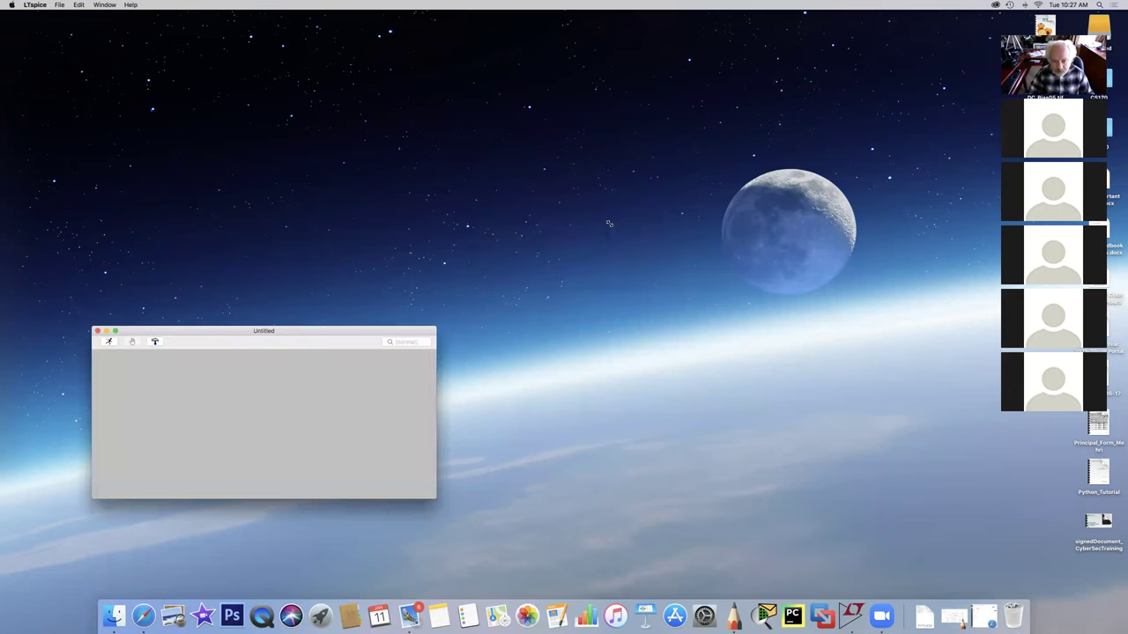
left_click_drag(304, 332, 518, 115)
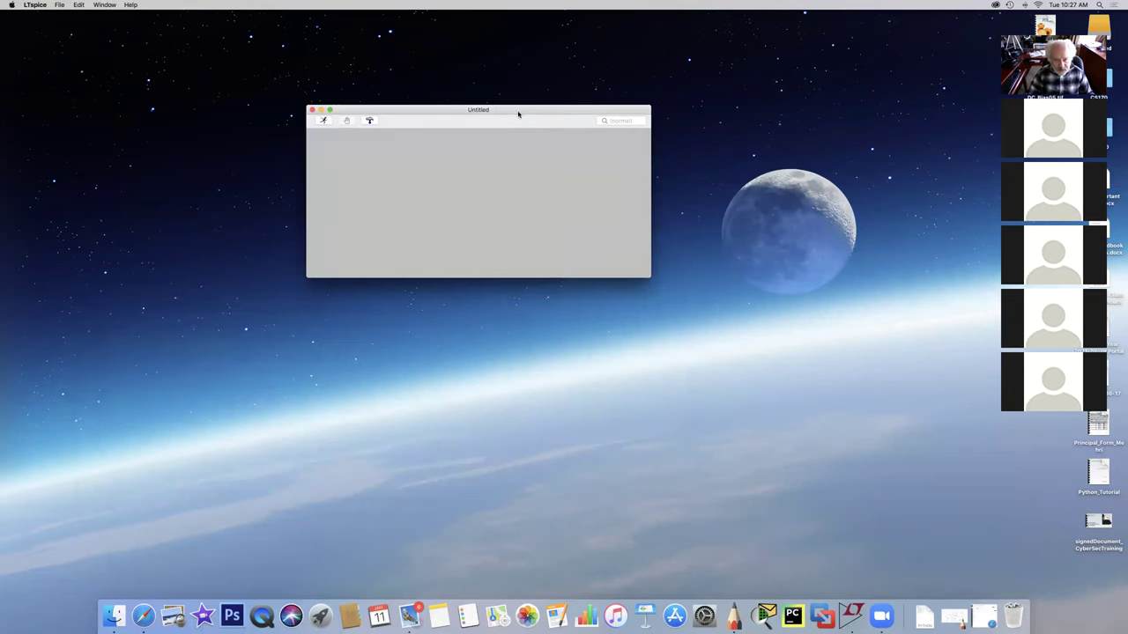
- Enlarge the blank schematic window to fill the middle of the desktop and turn on its grid dots
left_click_drag(649, 279, 877, 577)
left_click_drag(538, 113, 499, 77)
right_click(499, 156)
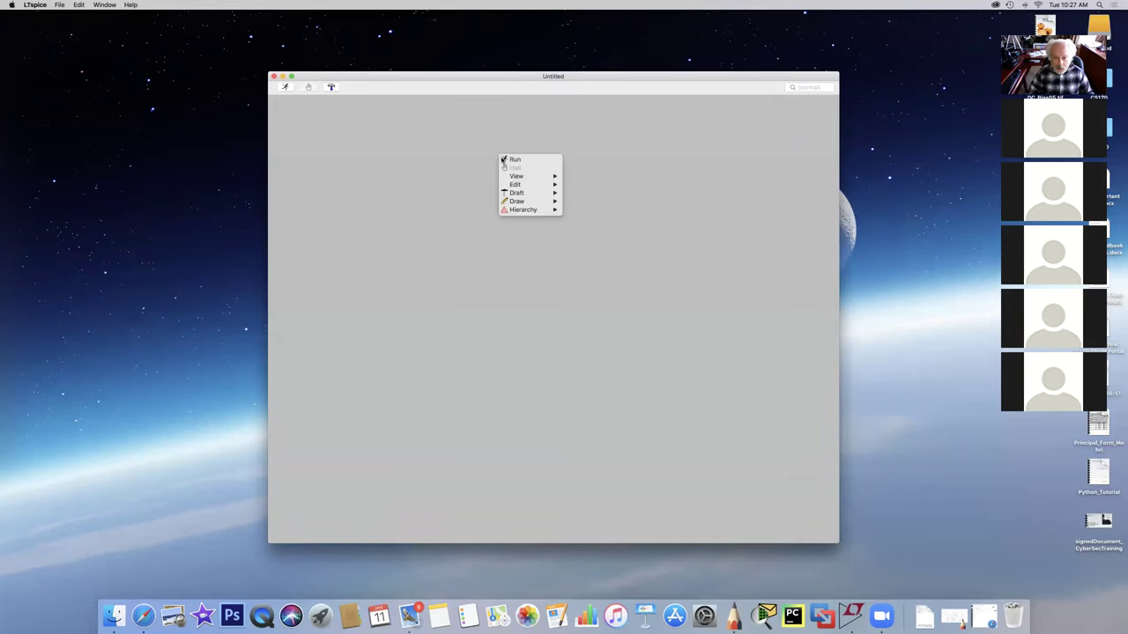
left_click(485, 106)
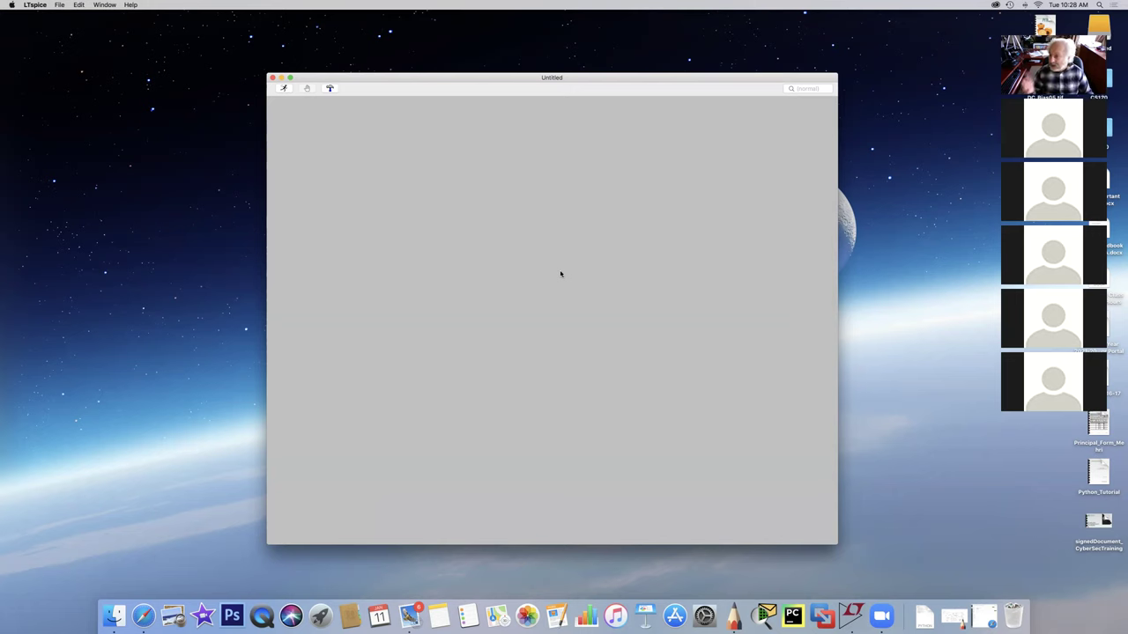
right_click(561, 274)
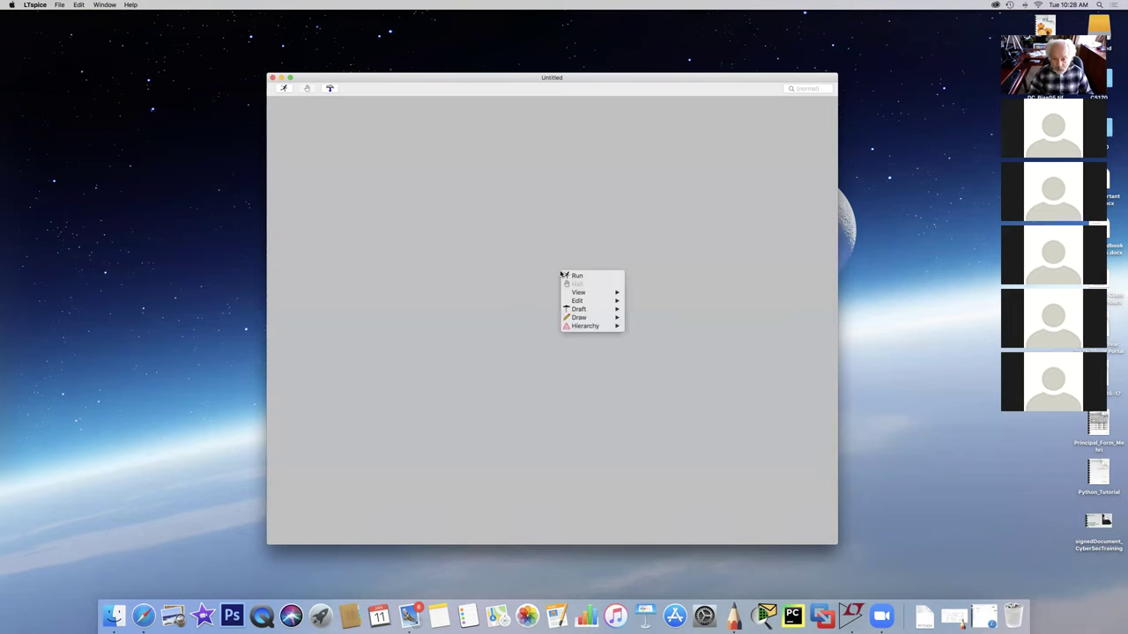
mouse_move(576, 294)
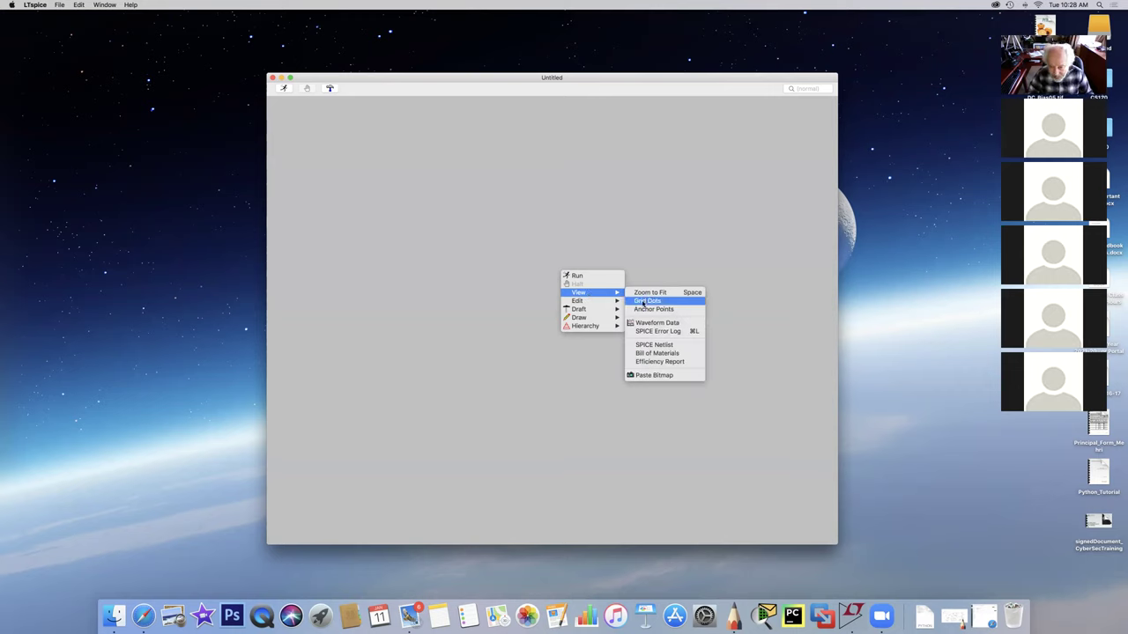
left_click(644, 301)
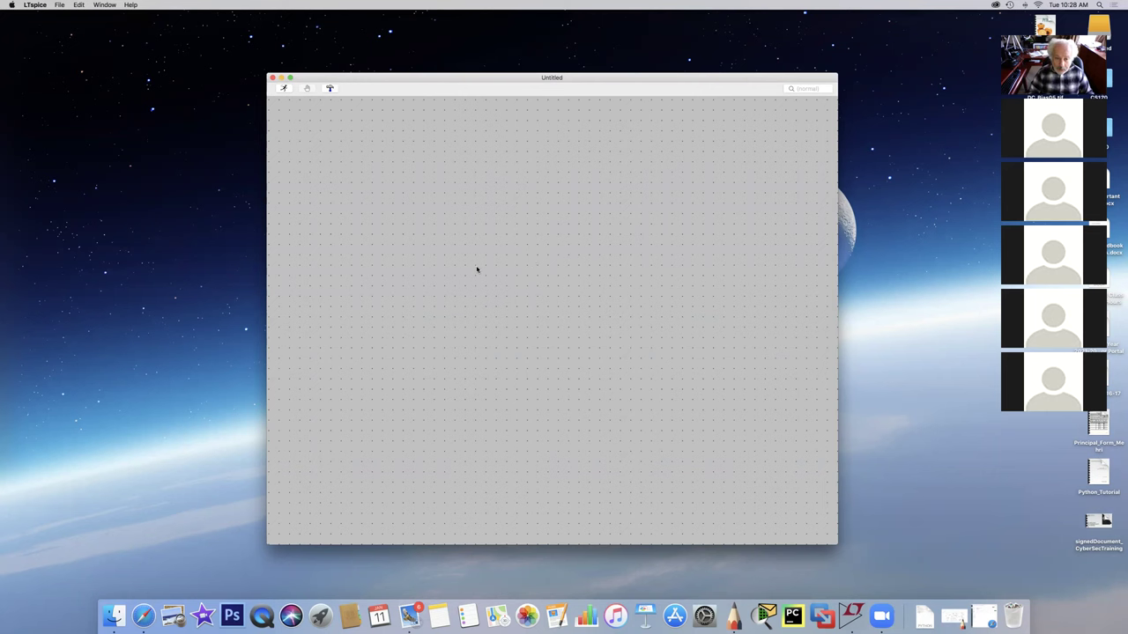
- Place two vertical resistors (res) at the same height in the schematic's upper half, the second well to the left of the first
right_click(512, 265)
mouse_move(533, 301)
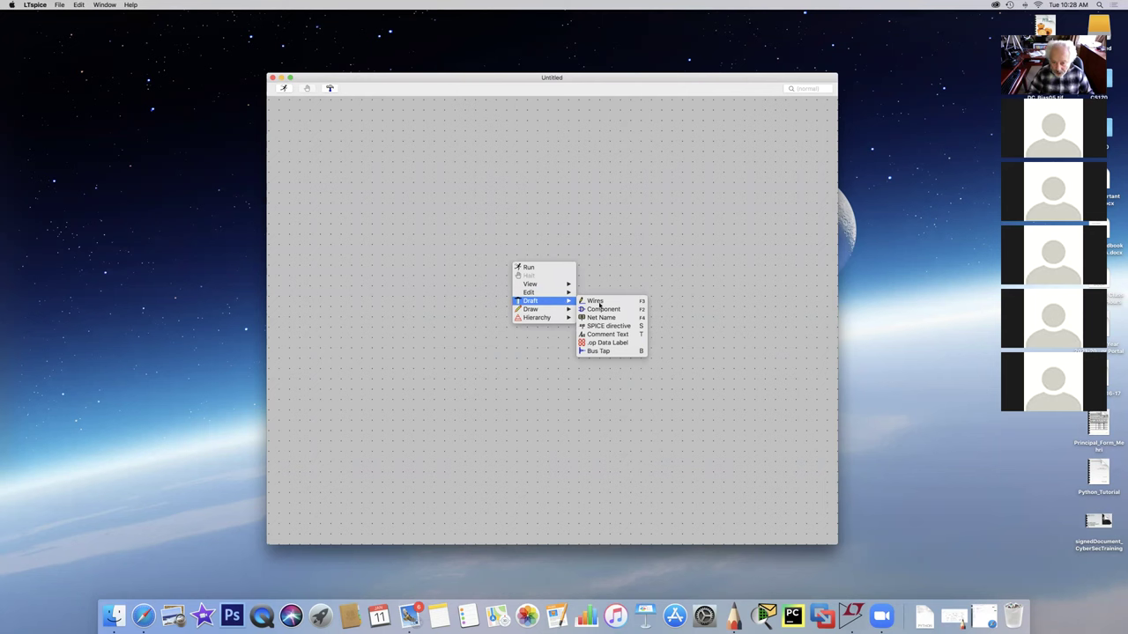
left_click(602, 310)
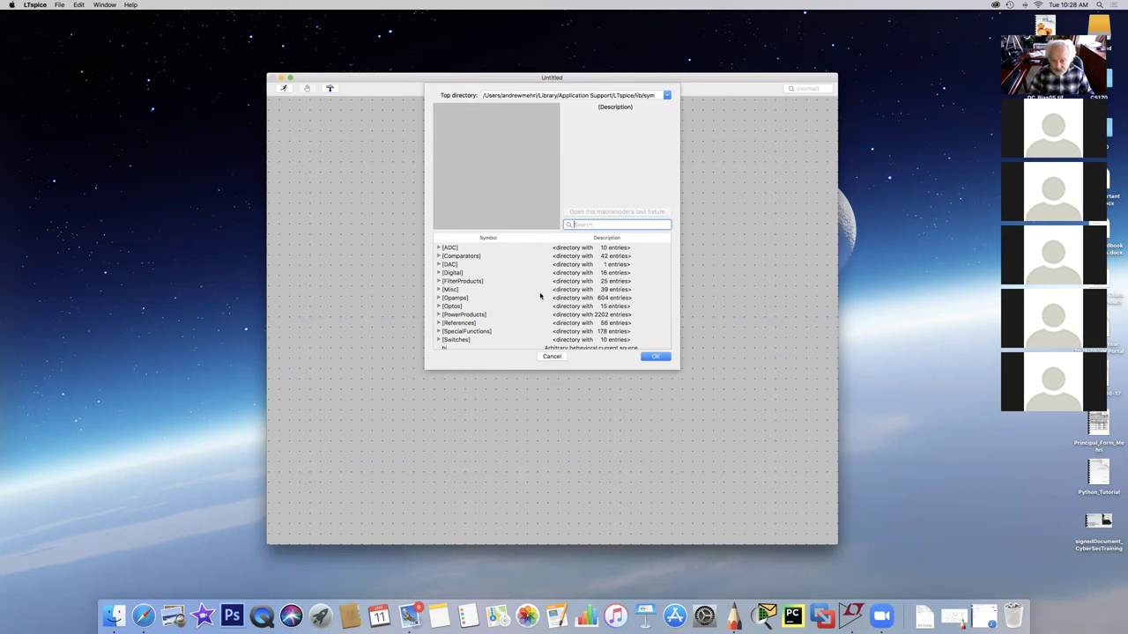
scroll(540, 296, "down", 10)
scroll(540, 296, "down", 10)
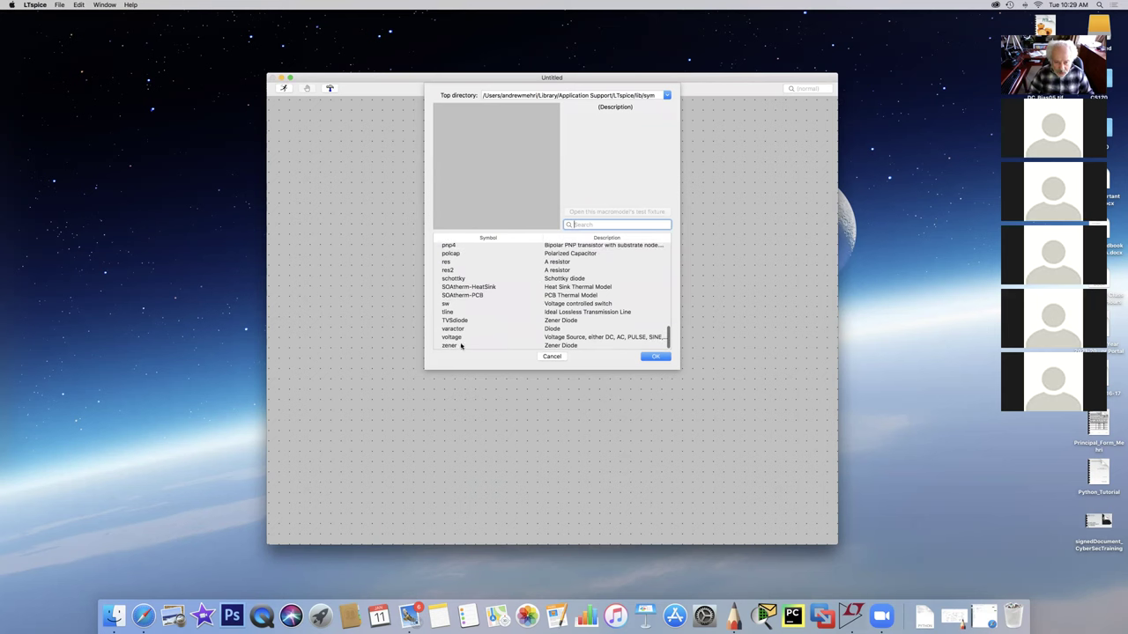
scroll(462, 330, "up", 2)
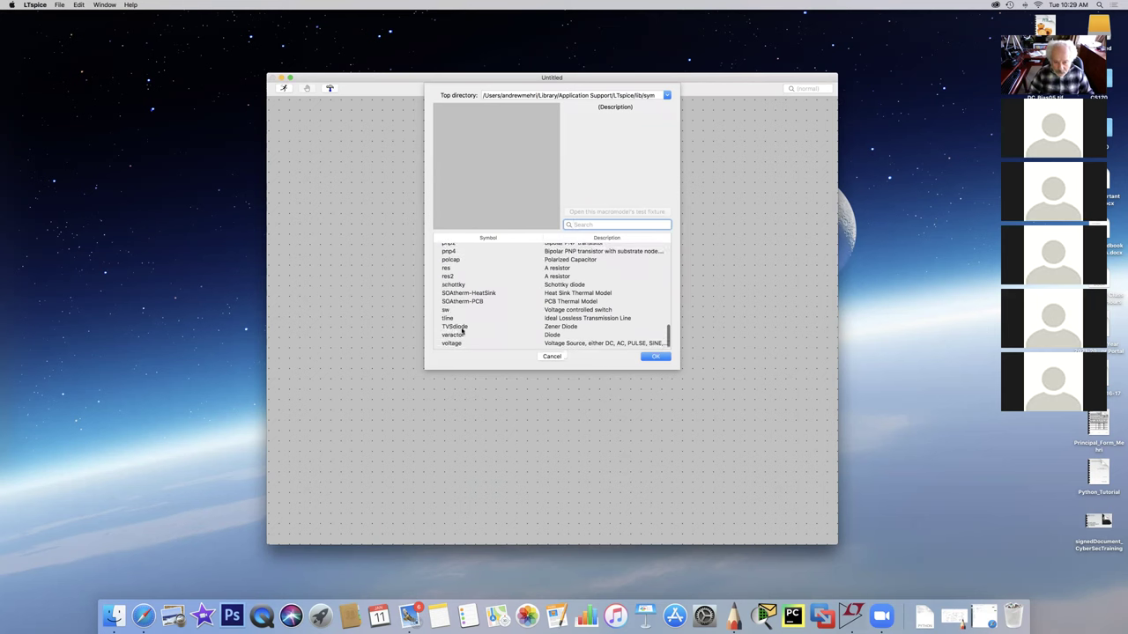
left_click(445, 275)
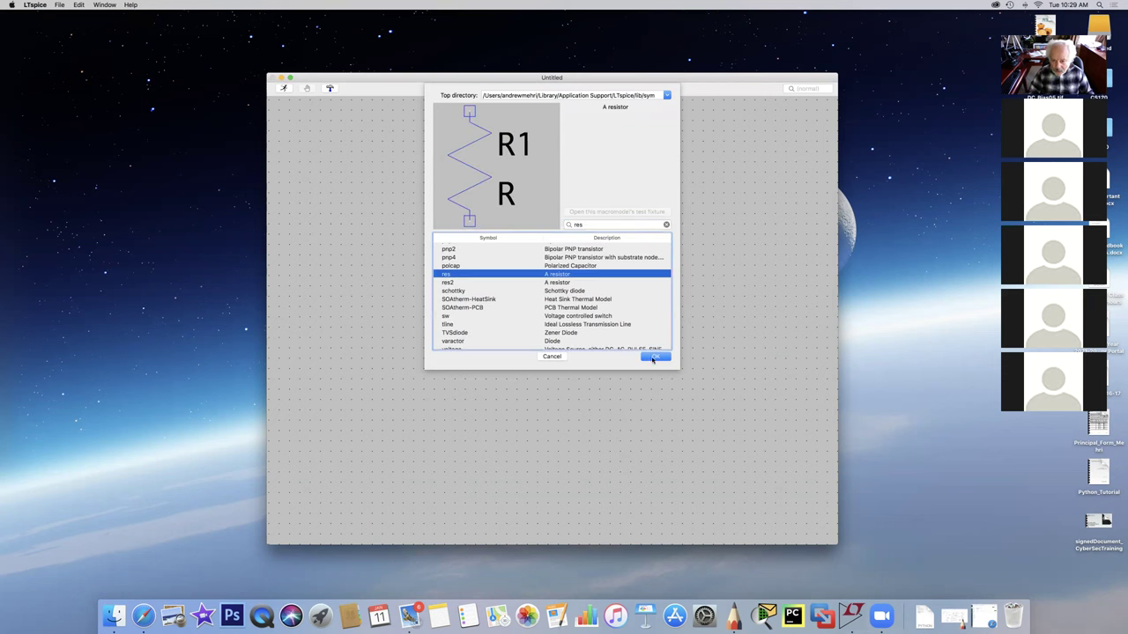
left_click(653, 358)
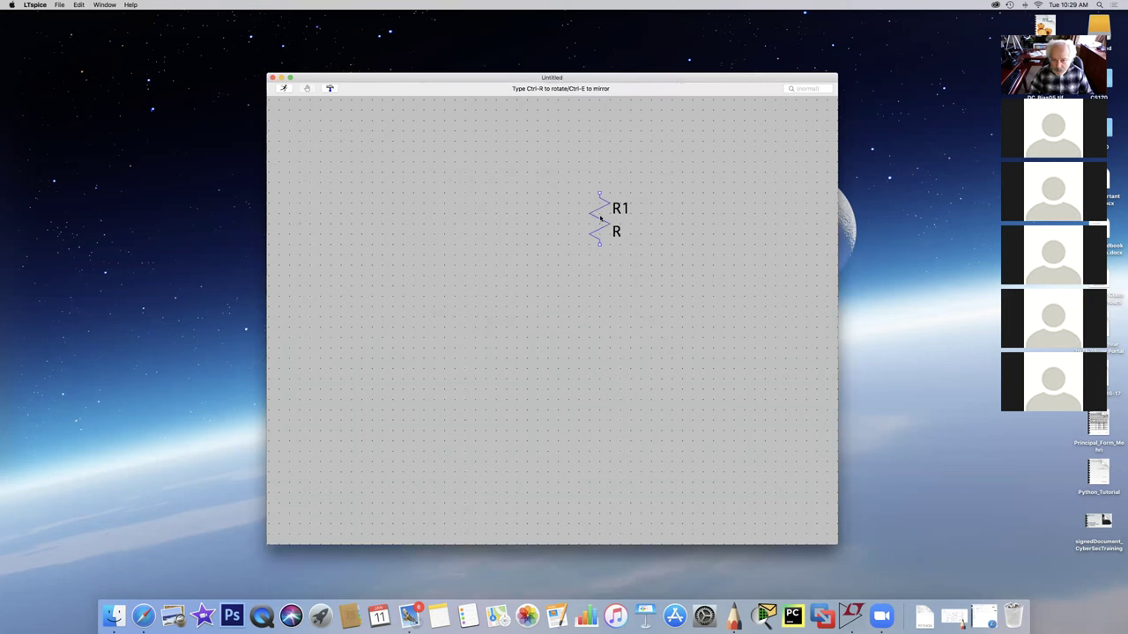
left_click(600, 218)
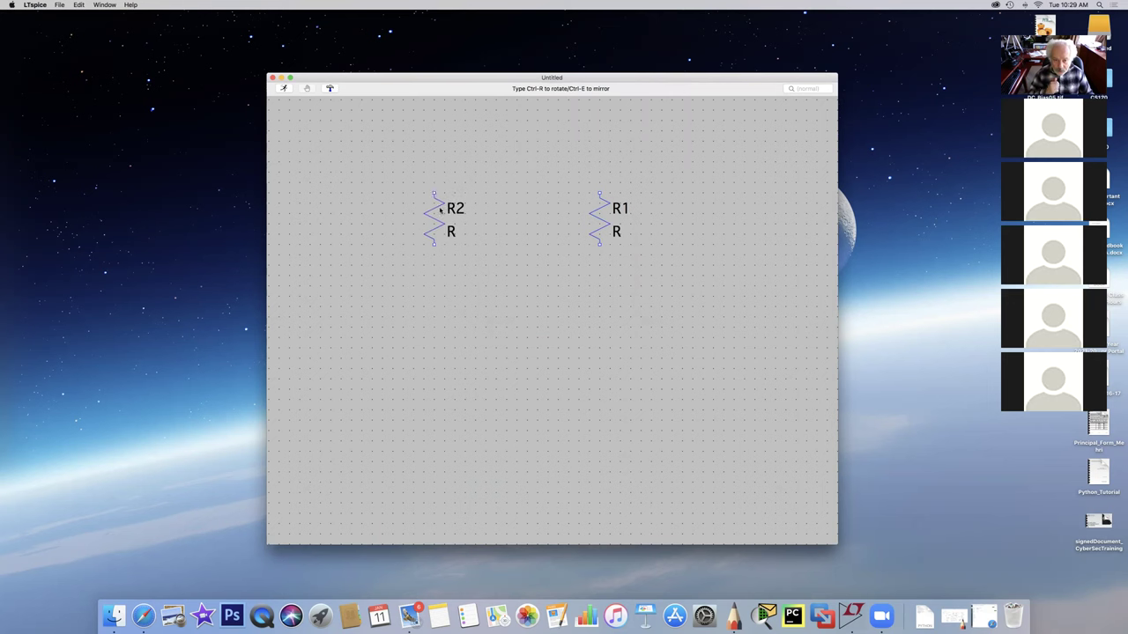
left_click(435, 213)
key("Escape")
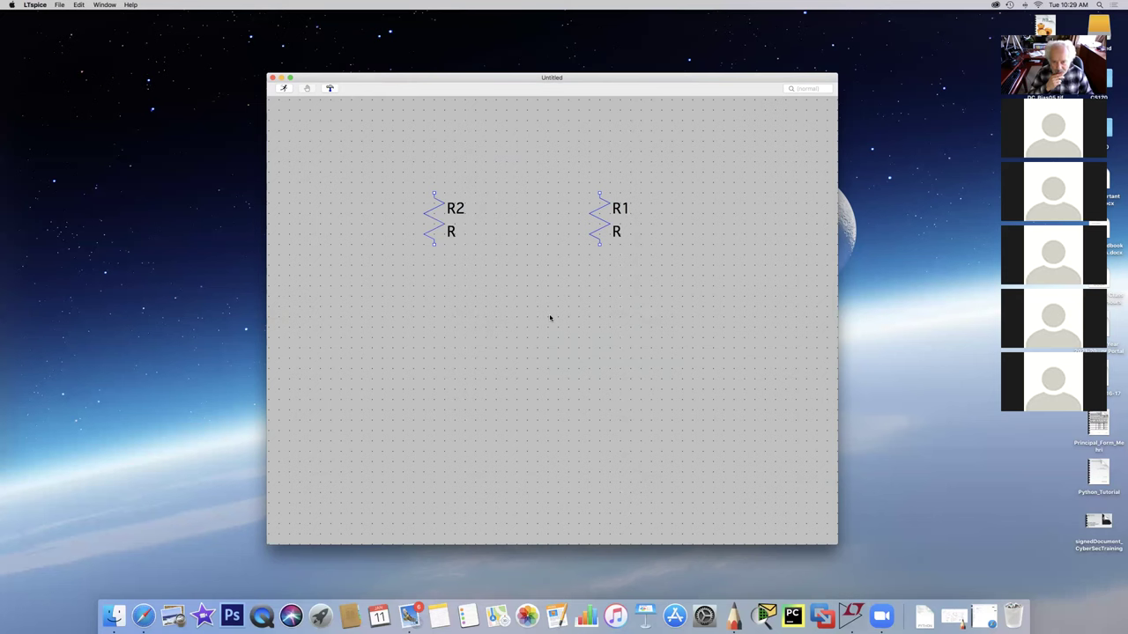
- Place one bipolar NPN transistor (npn) below R1, with its collector pin directly under the resistor
right_click(553, 318)
mouse_move(572, 353)
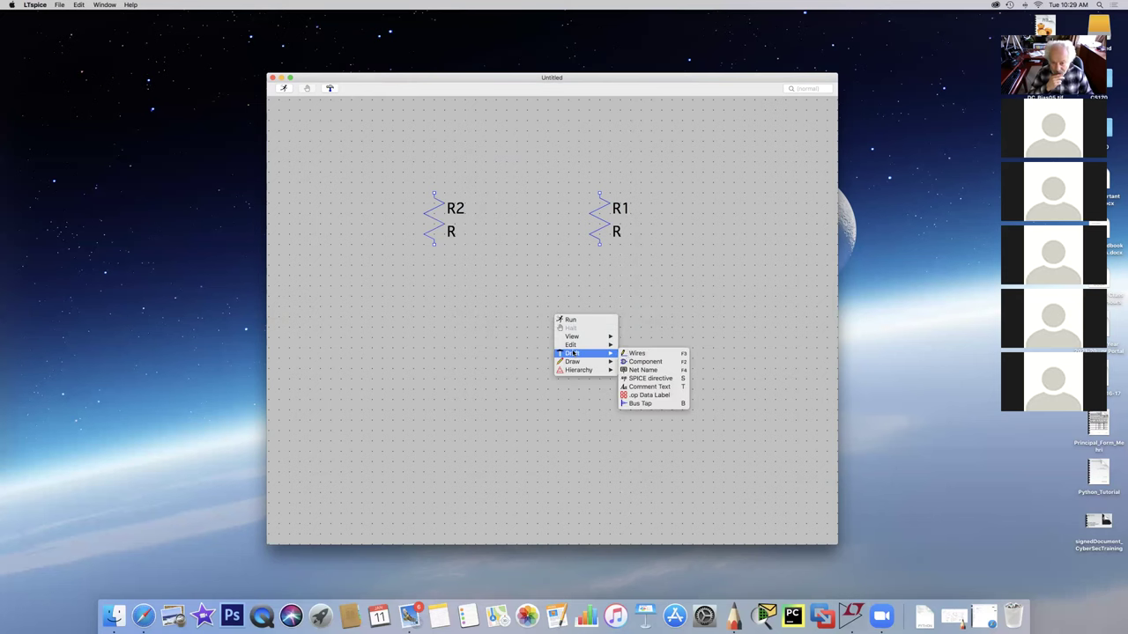
left_click(639, 362)
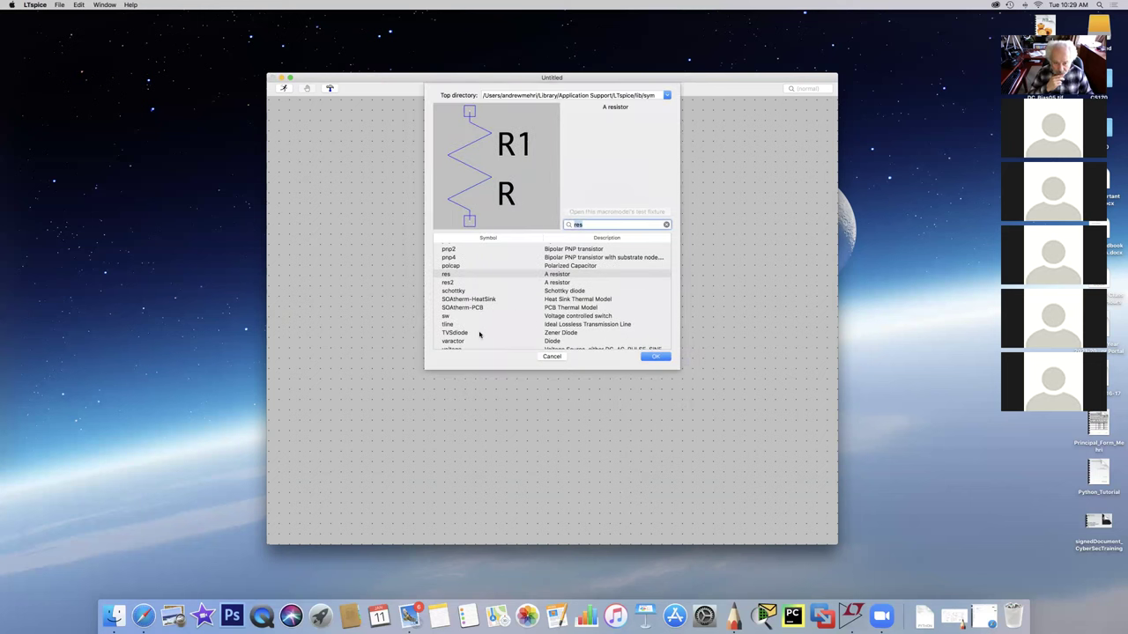
scroll(479, 334, "down", 2)
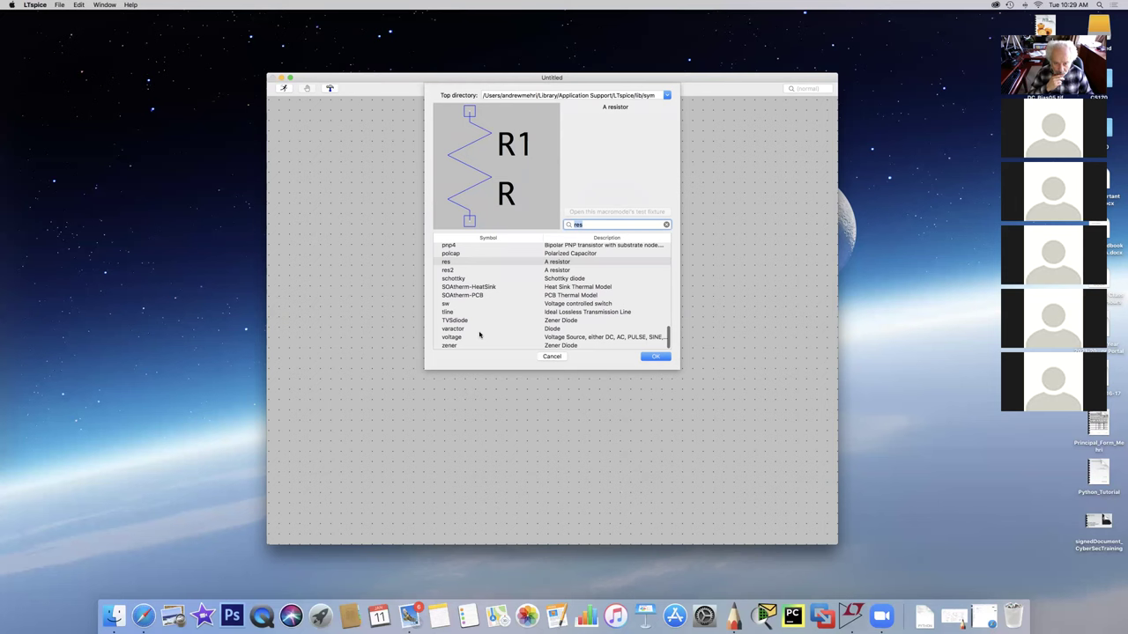
scroll(480, 333, "up", 3)
scroll(479, 334, "up", 3)
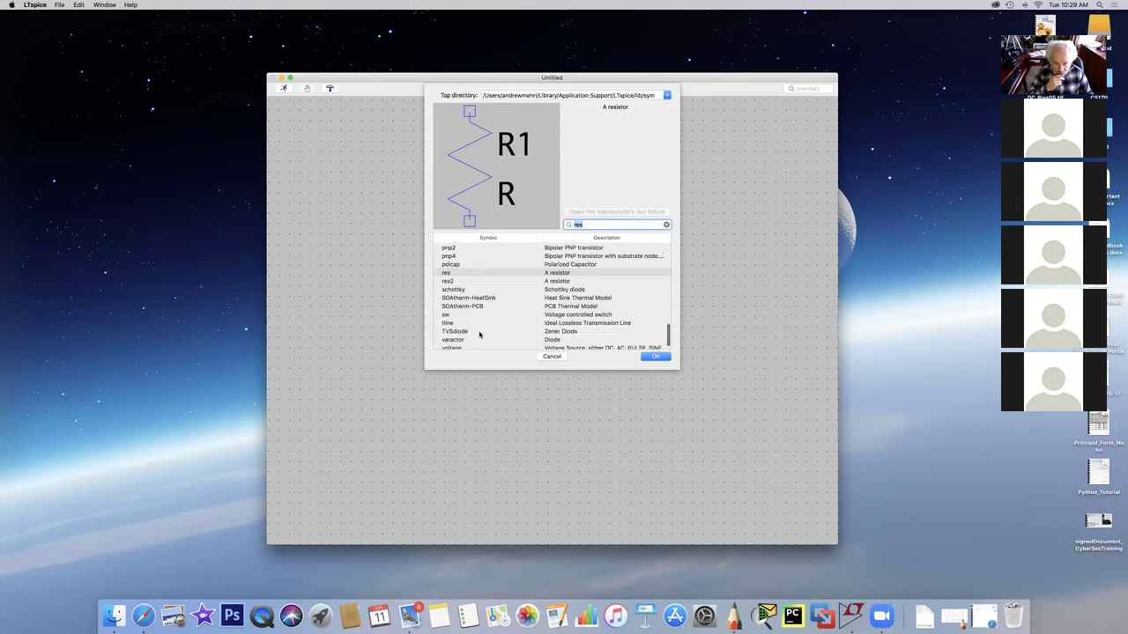
scroll(479, 334, "up", 5)
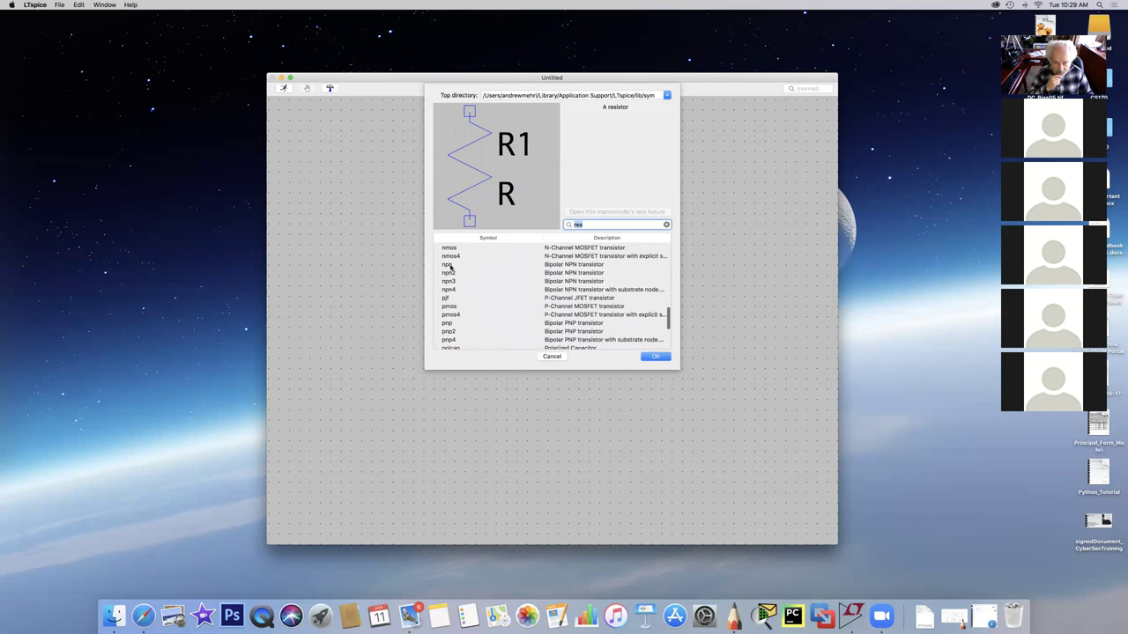
left_click(449, 265)
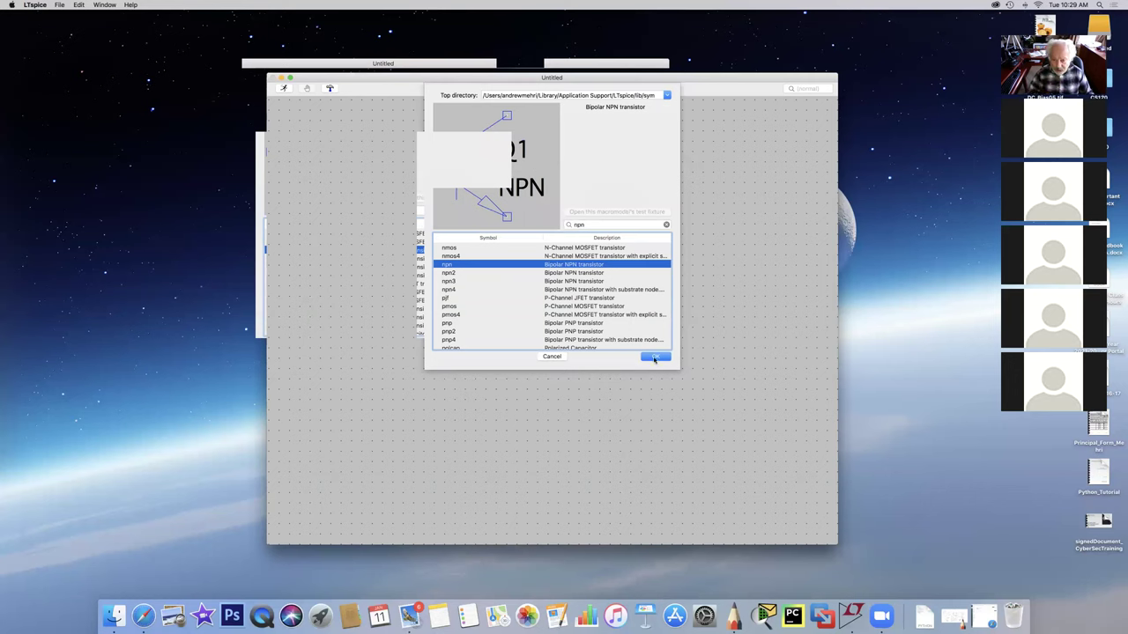
left_click(654, 357)
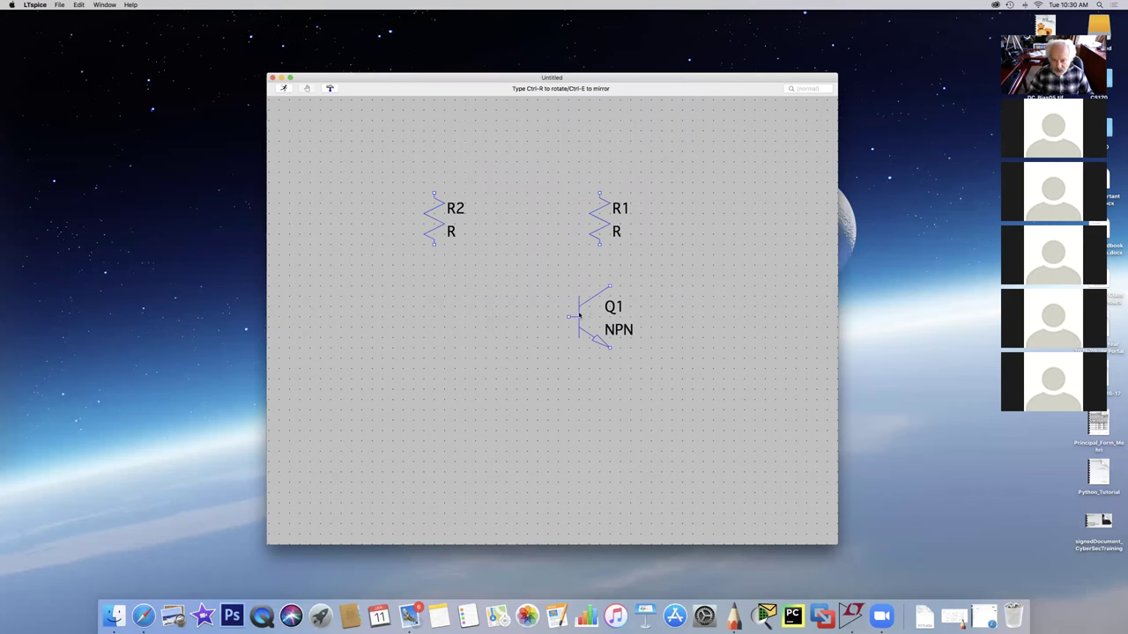
left_click(599, 349)
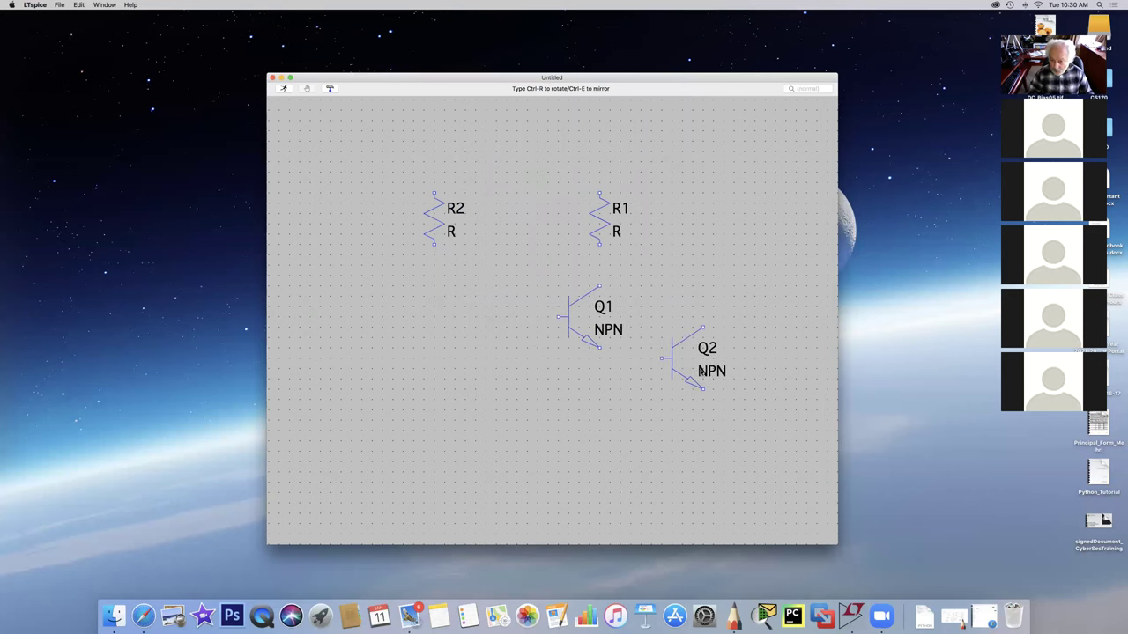
key("Escape")
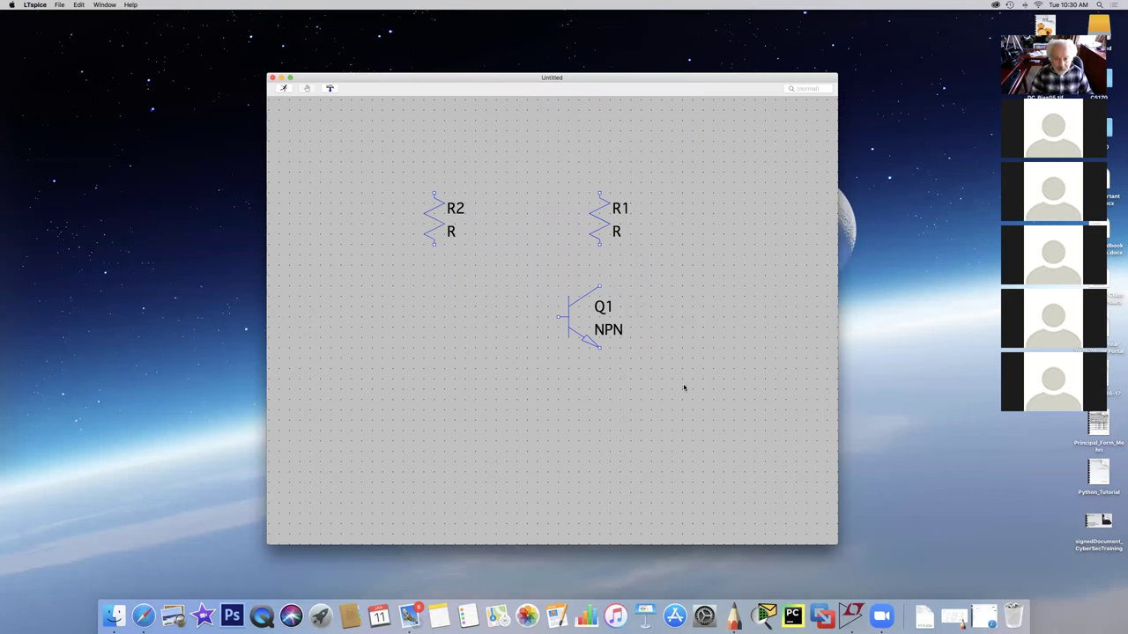
- Wire the lower end of R2 to the base of Q1 and the lower end of R1 to its collector
right_click(485, 315)
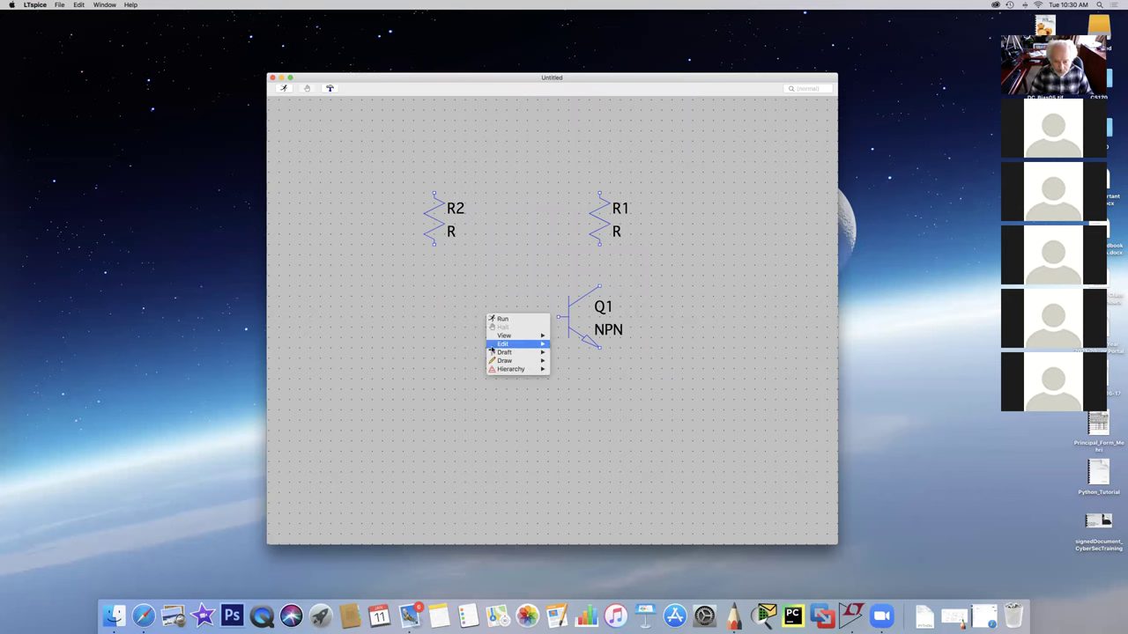
mouse_move(497, 356)
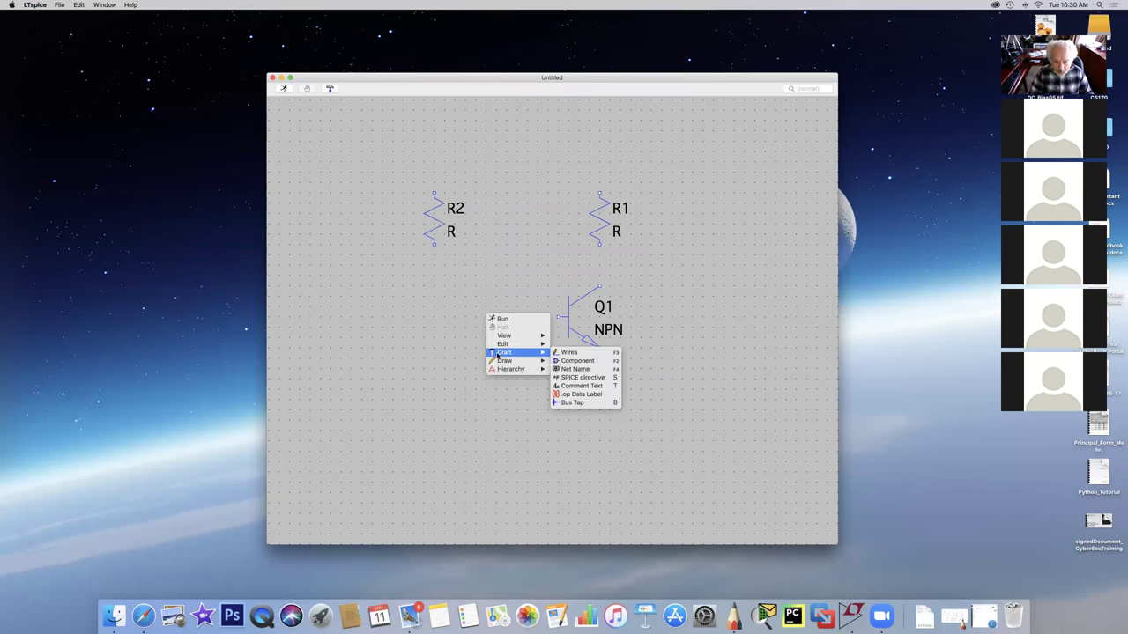
left_click(566, 354)
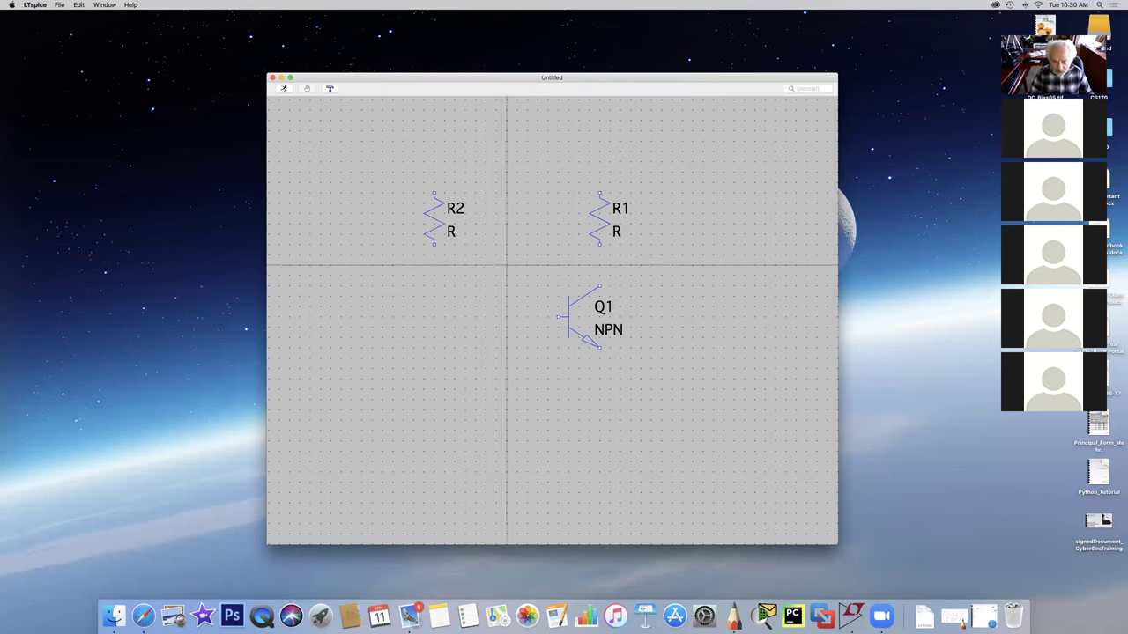
left_click(433, 244)
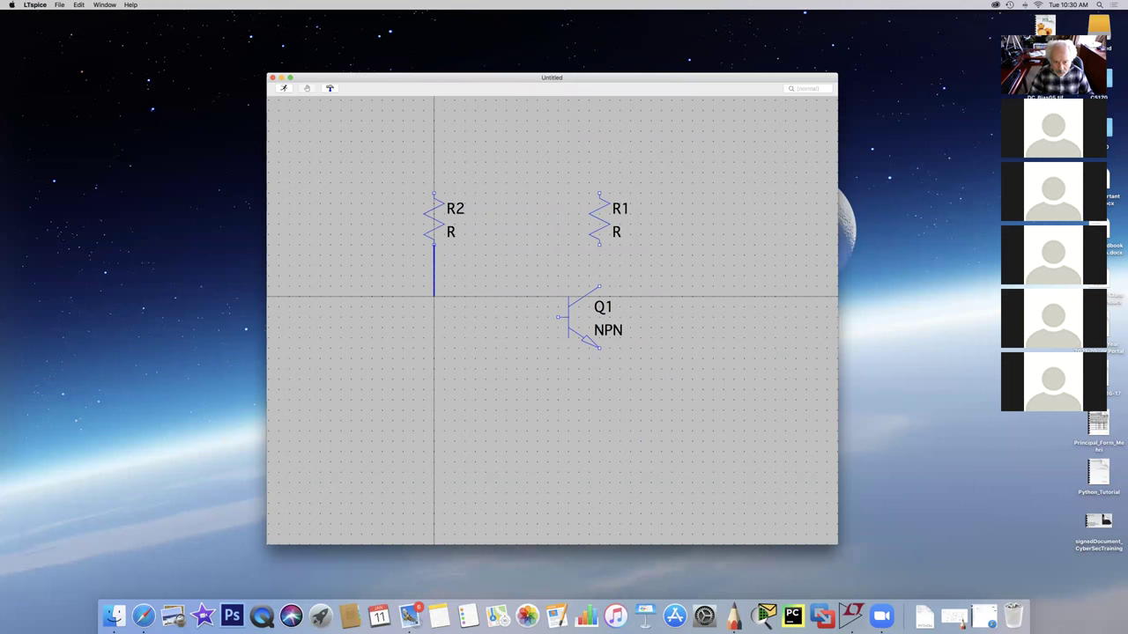
left_click(557, 316)
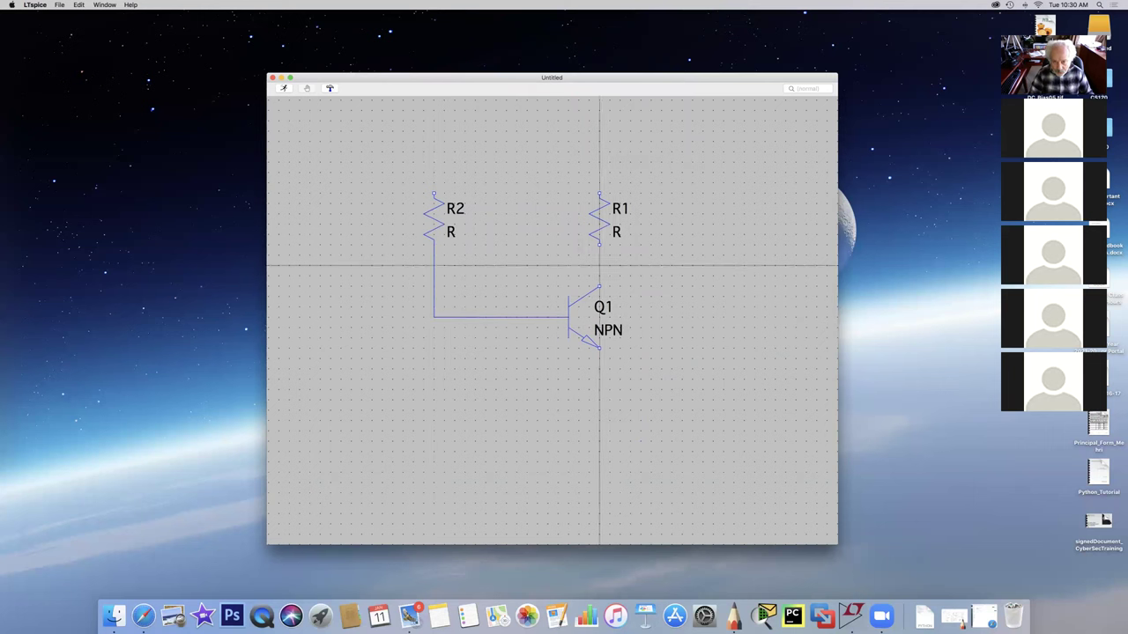
left_click(599, 244)
left_click(599, 286)
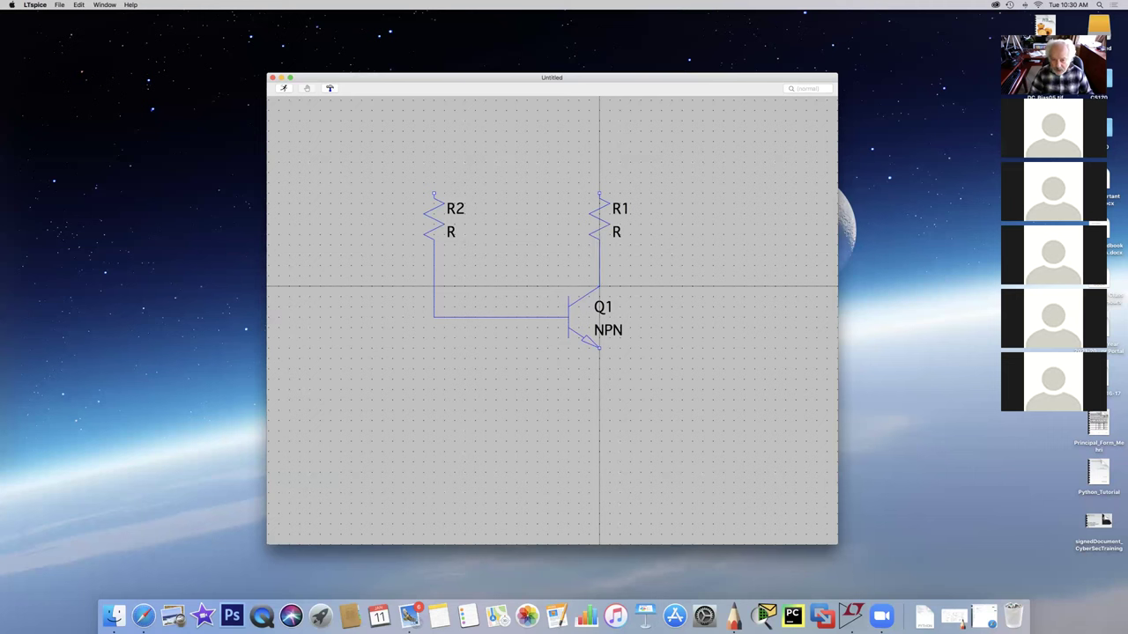
- Draw a short wire straight down from the emitter of Q1, ending it in open space
left_click(599, 348)
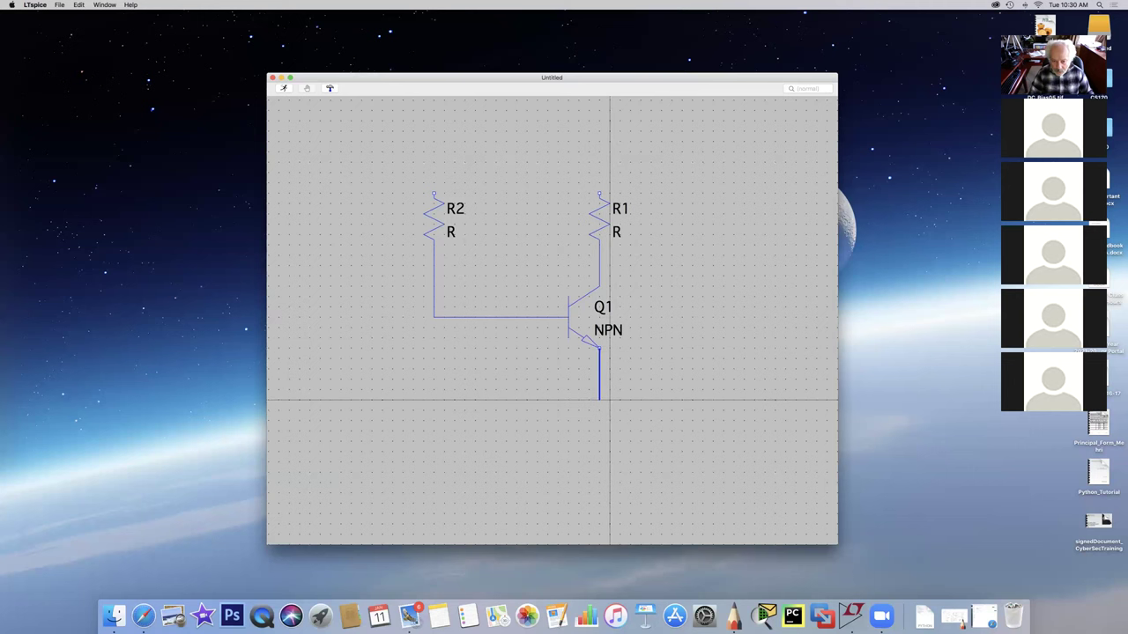
left_click(599, 410)
left_click(599, 410)
key("Escape")
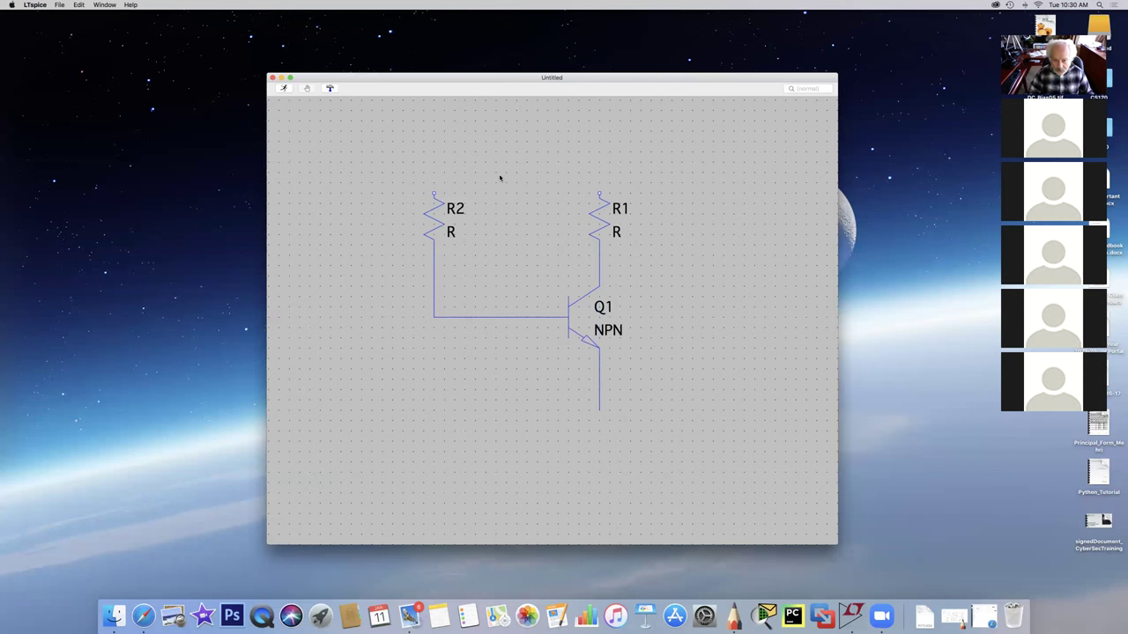
- Connect the upper ends of R2 and R1 with a wire routed horizontally above both resistors
right_click(499, 178)
mouse_move(519, 214)
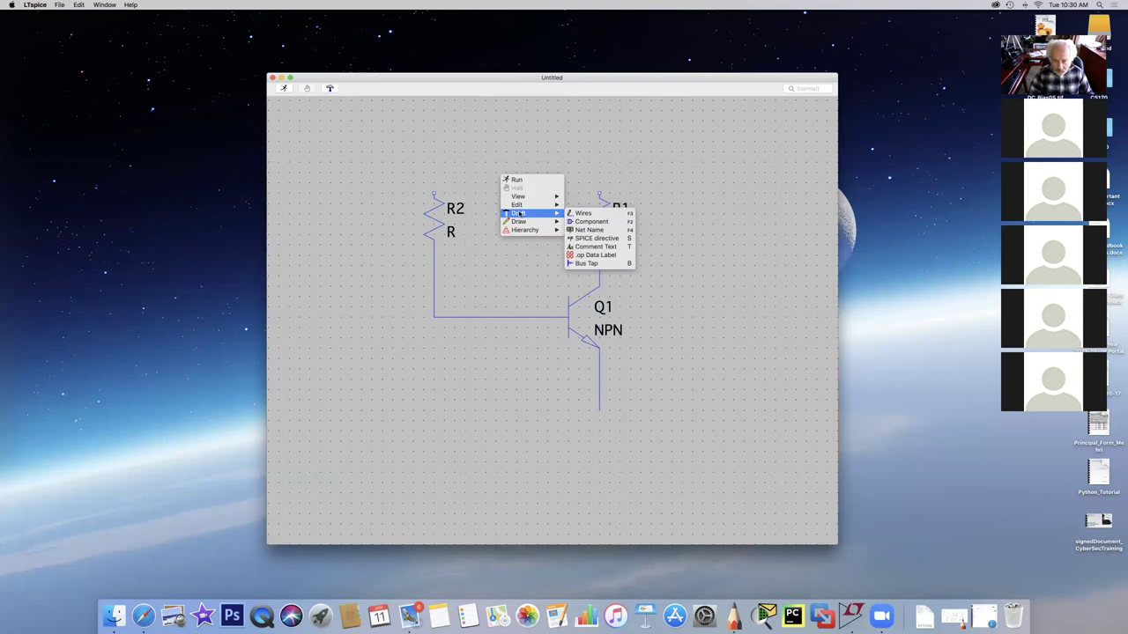
left_click(573, 213)
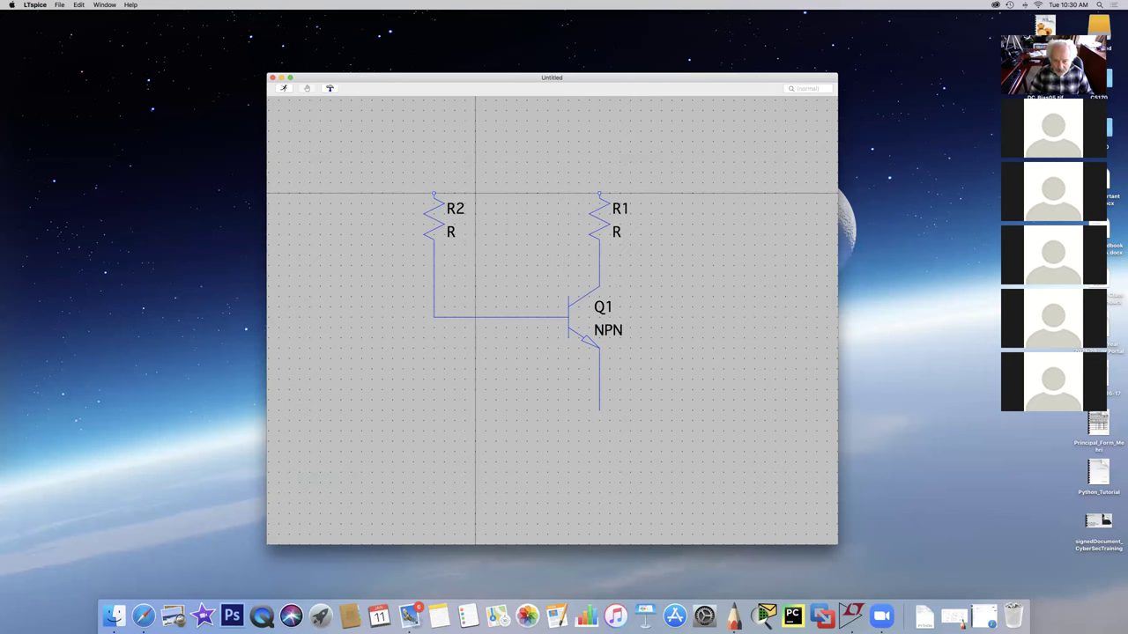
left_click(434, 192)
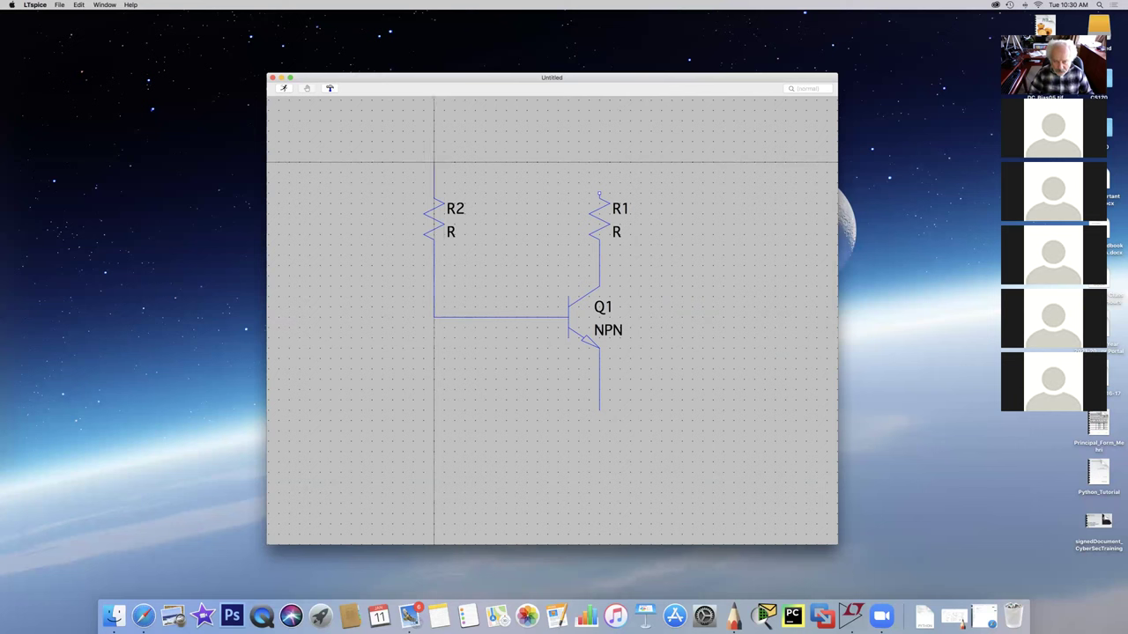
left_click(599, 162)
left_click(599, 192)
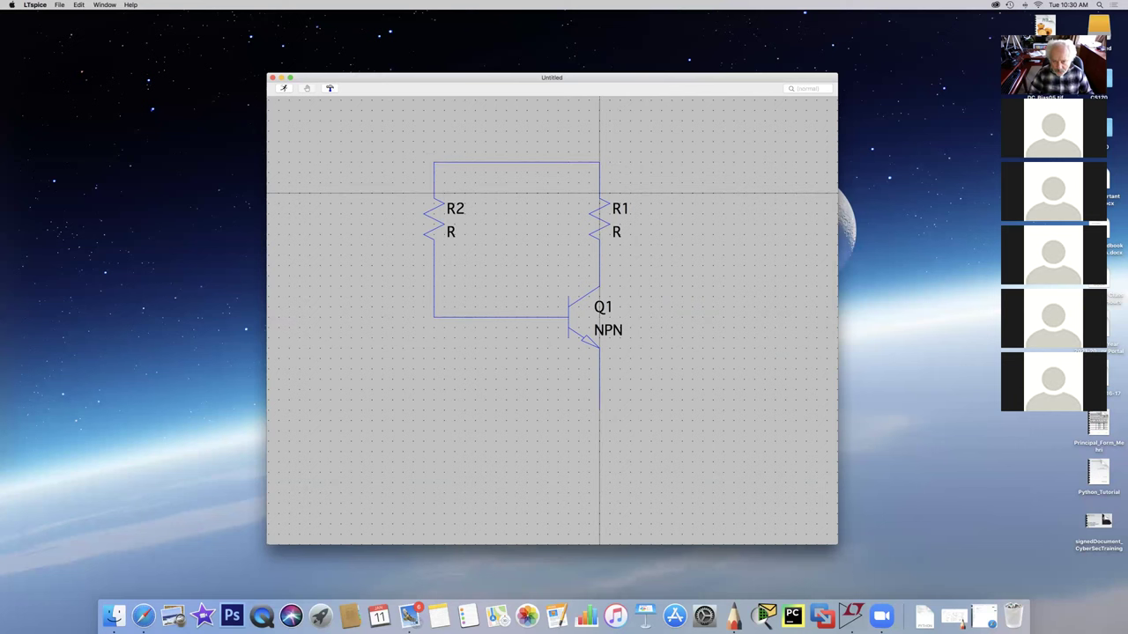
key("Escape")
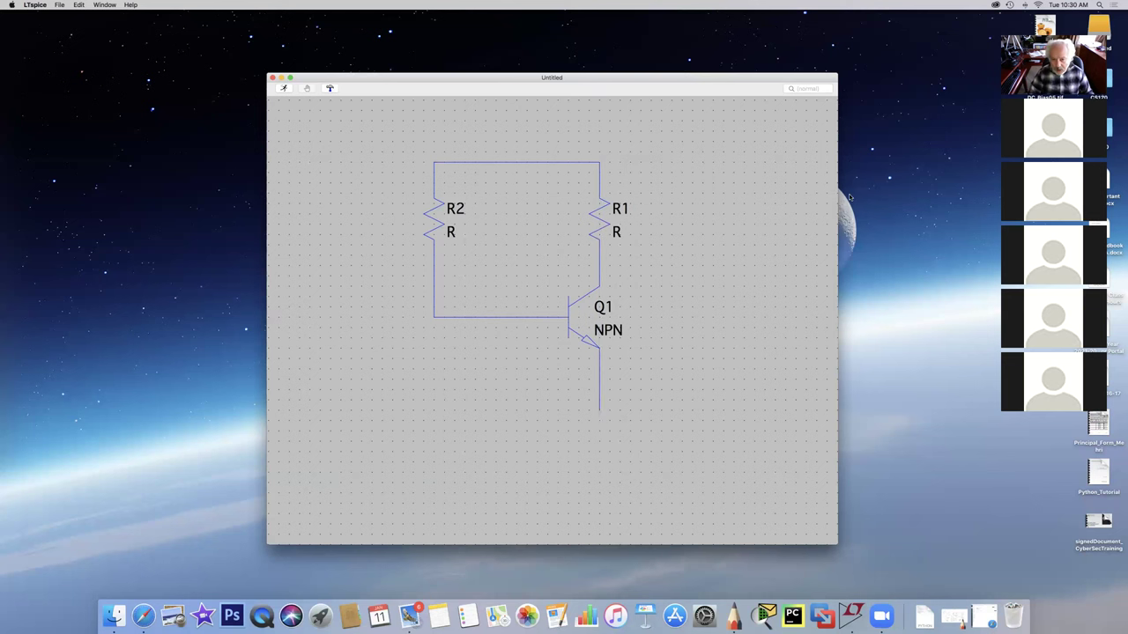
- Place one voltage source (voltage) in the open space to the right of R1 and Q1
right_click(721, 245)
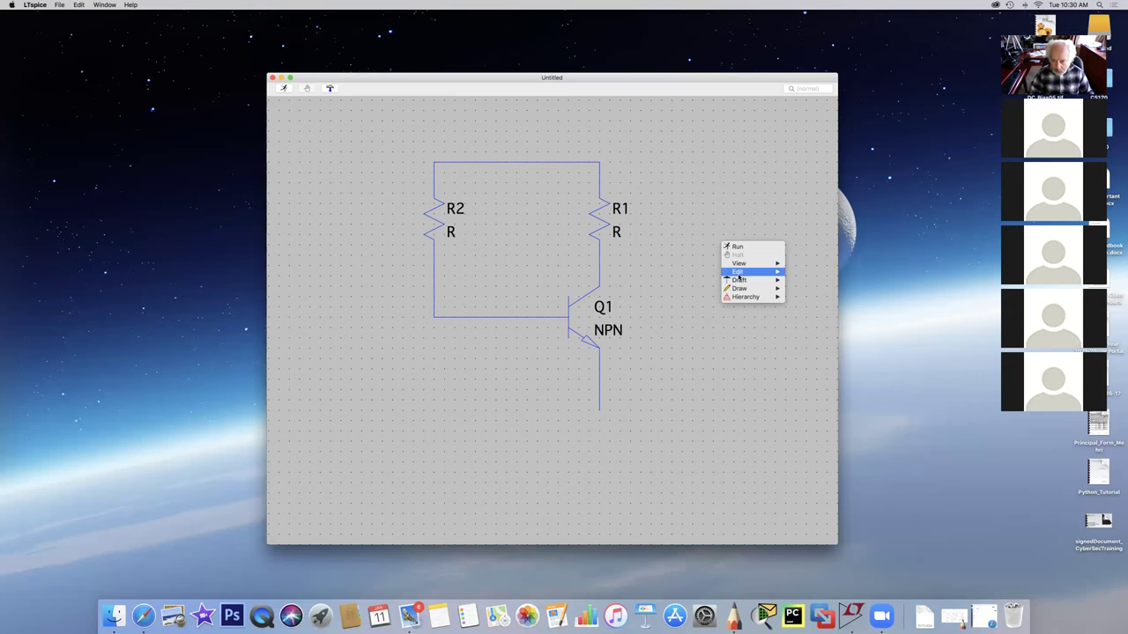
mouse_move(739, 281)
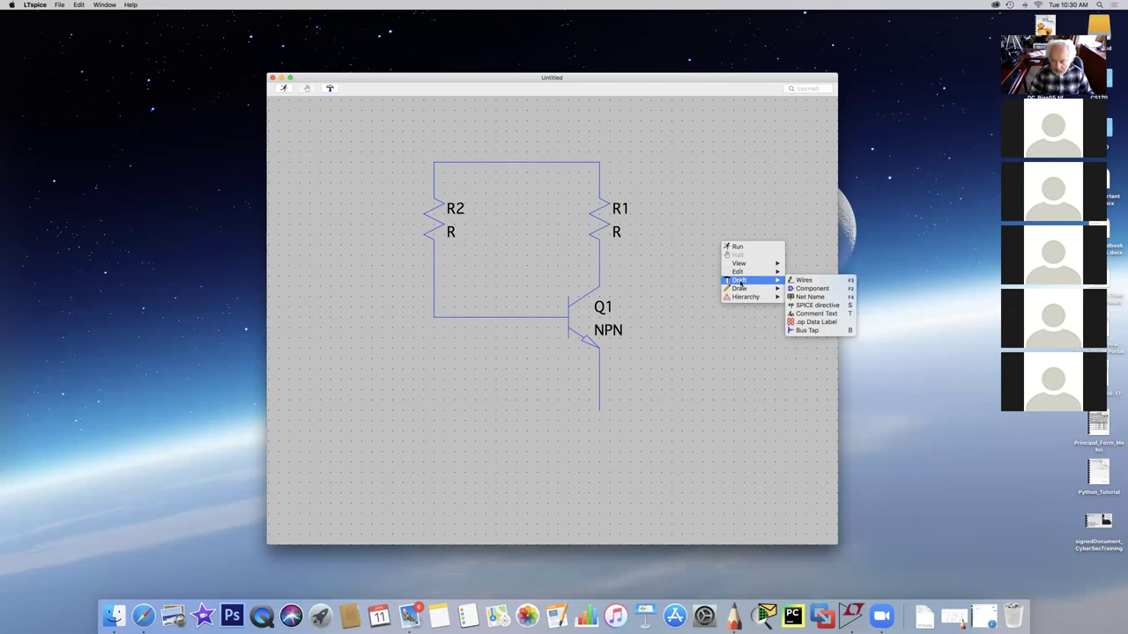
left_click(816, 290)
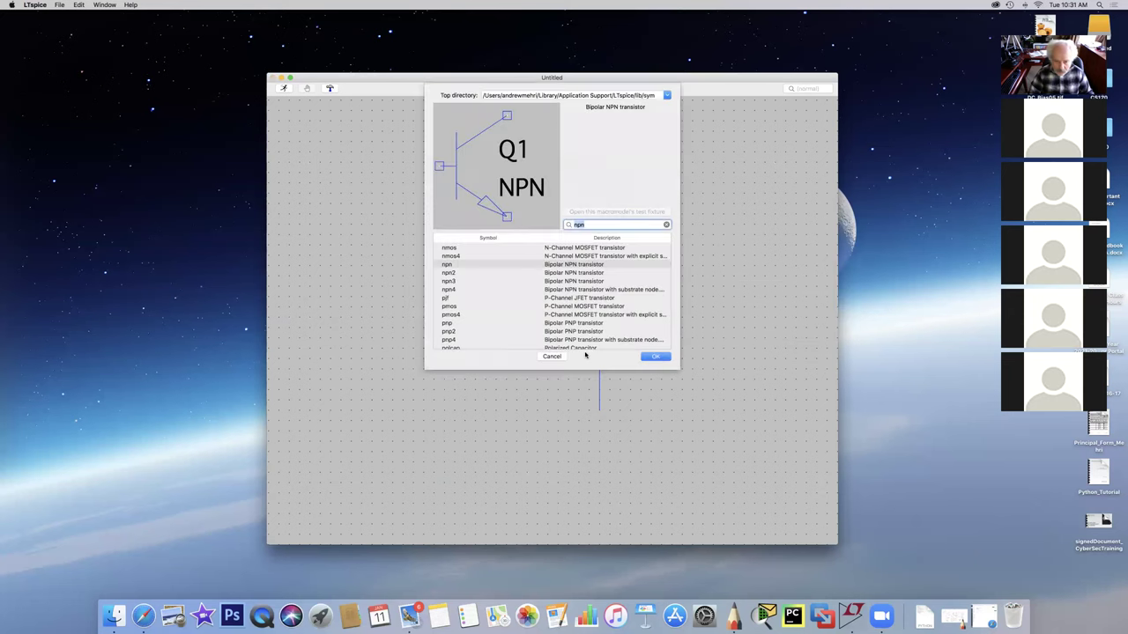
scroll(552, 333, "down", 5)
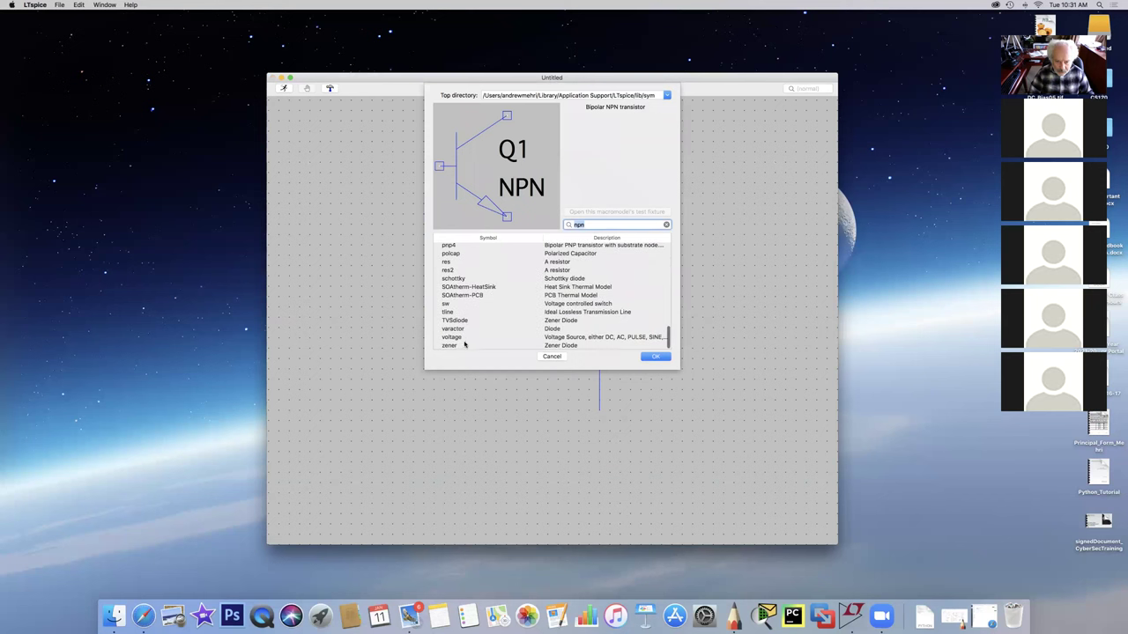
left_click(452, 338)
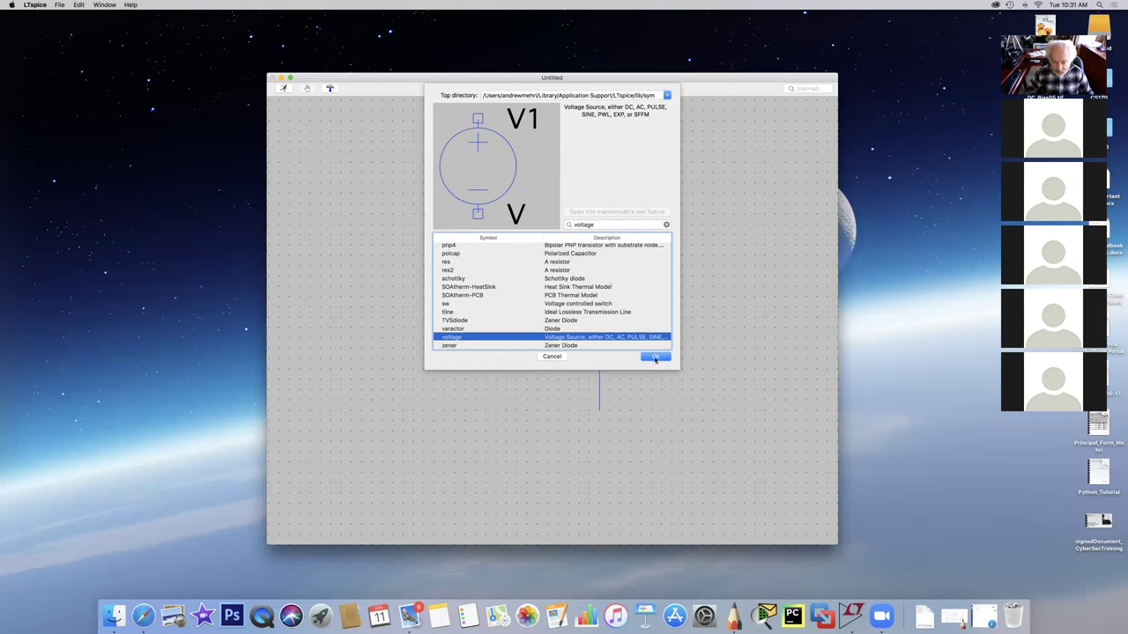
left_click(655, 358)
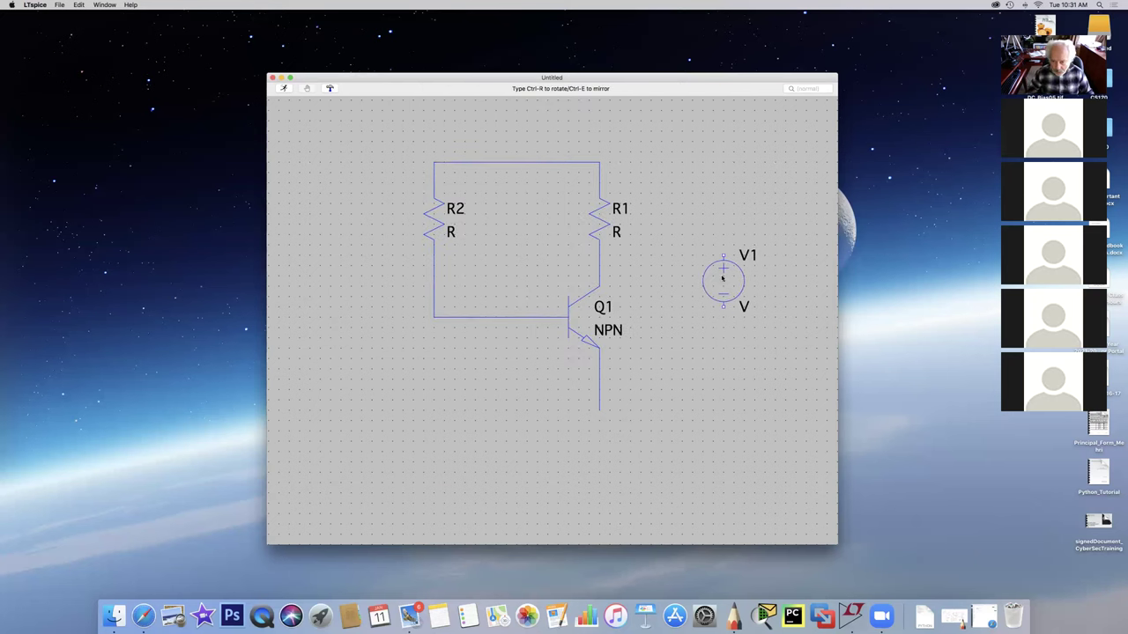
left_click(720, 280)
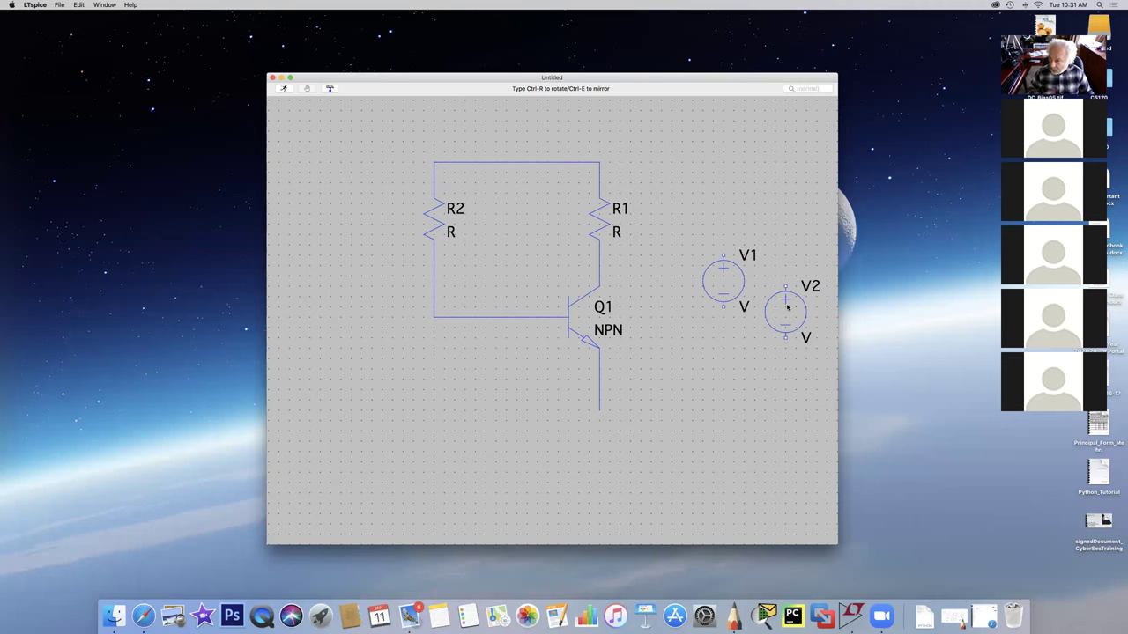
key("Escape")
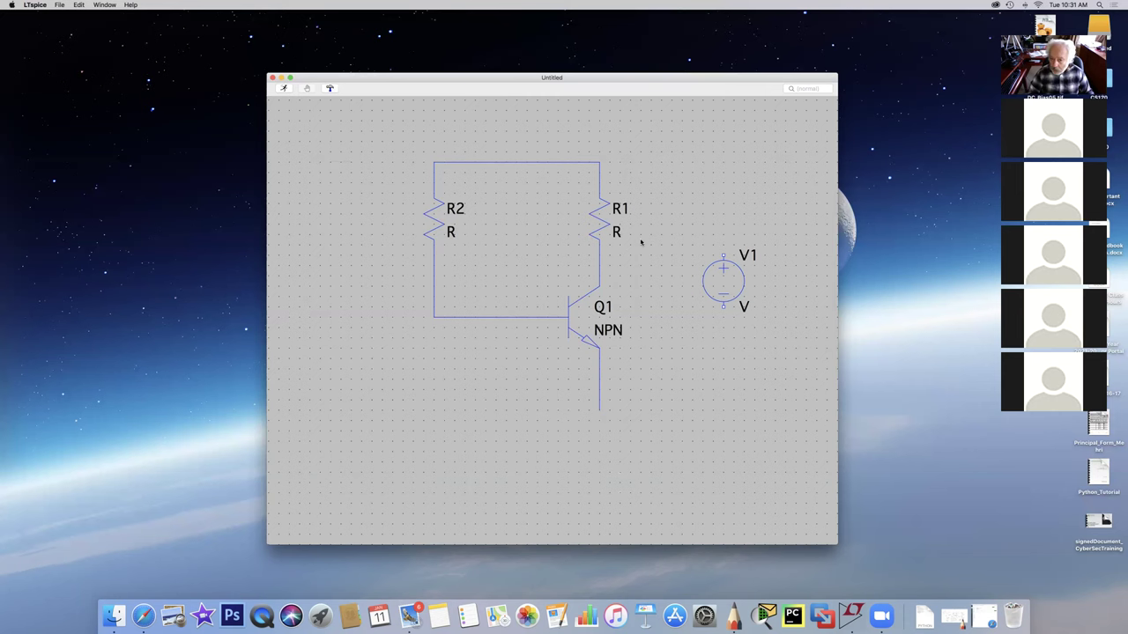
right_click(682, 209)
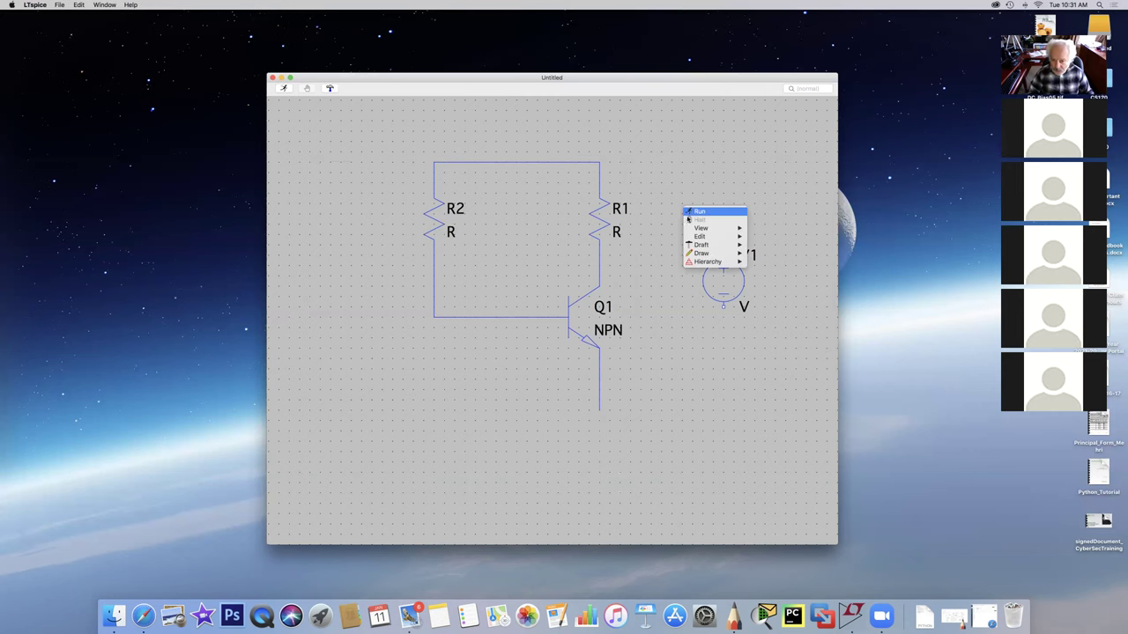
mouse_move(714, 244)
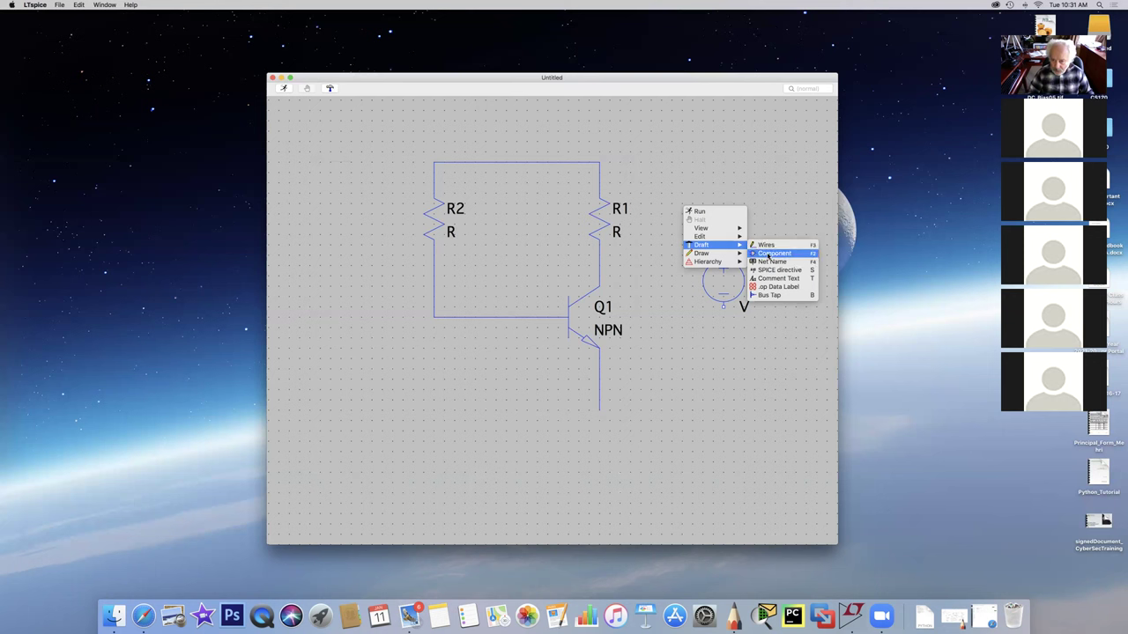
left_click(769, 255)
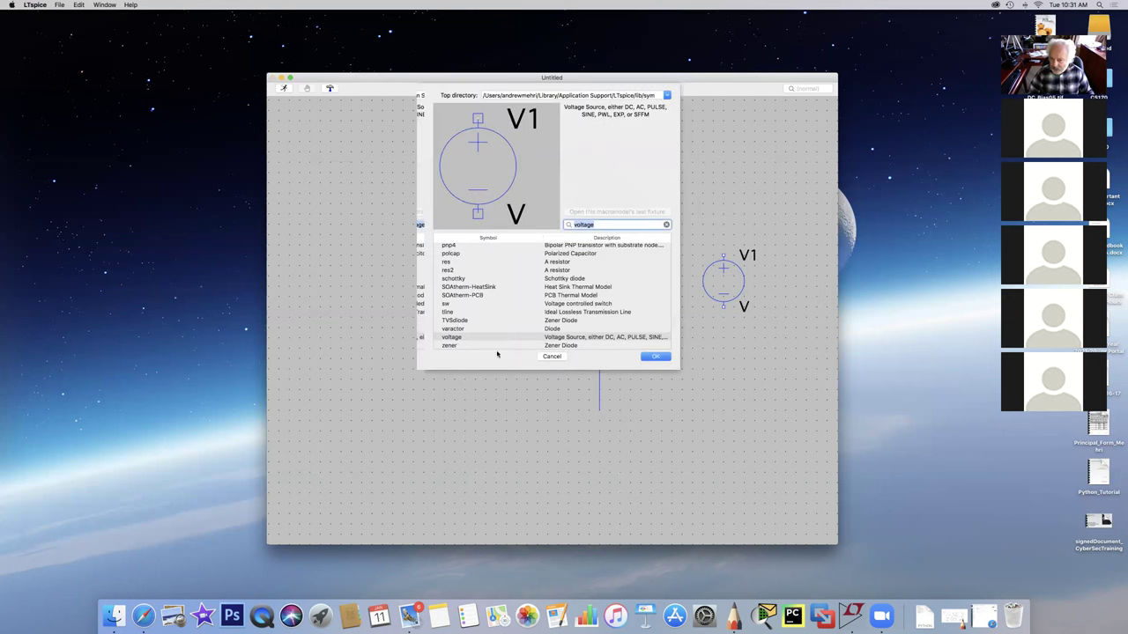
left_click(553, 357)
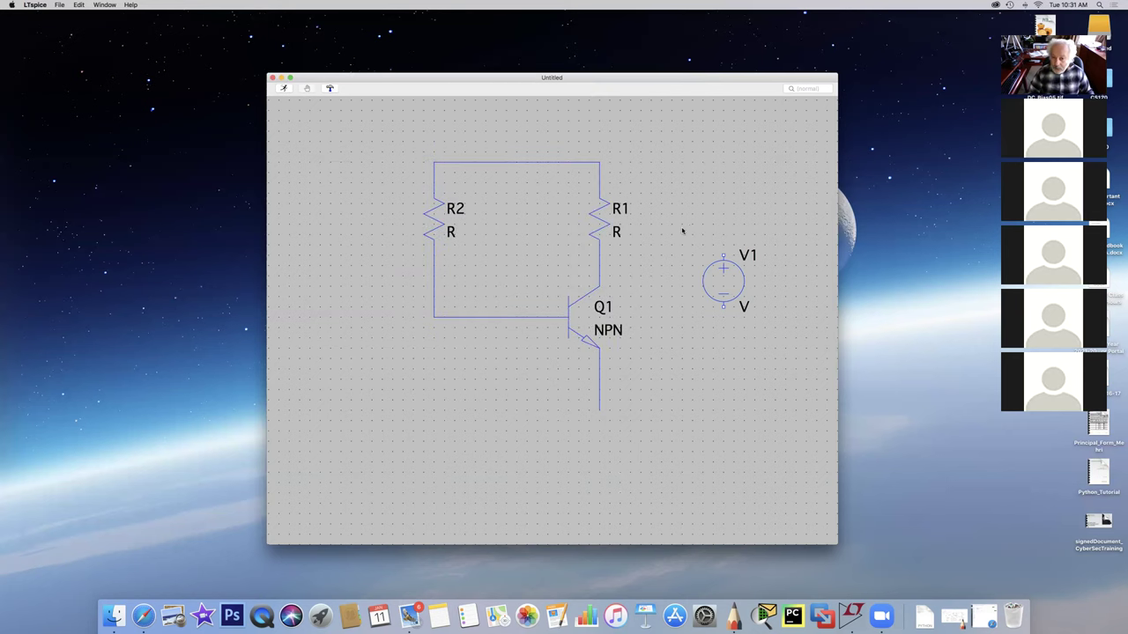
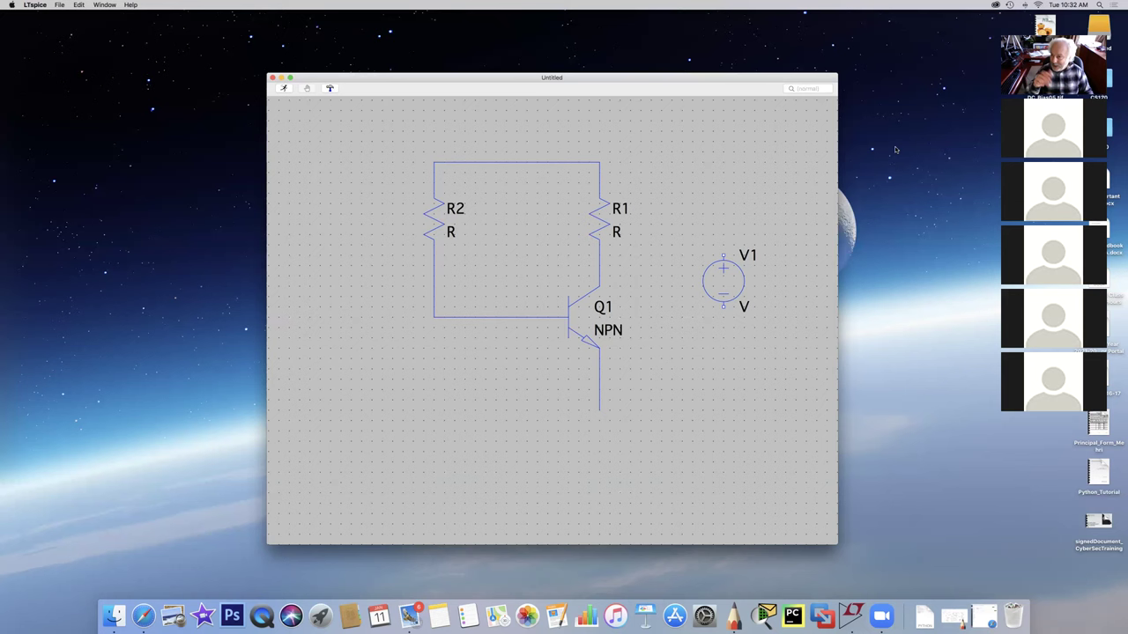
- Wire the top junction of R1 horizontally across and down to the positive terminal of V1
right_click(622, 173)
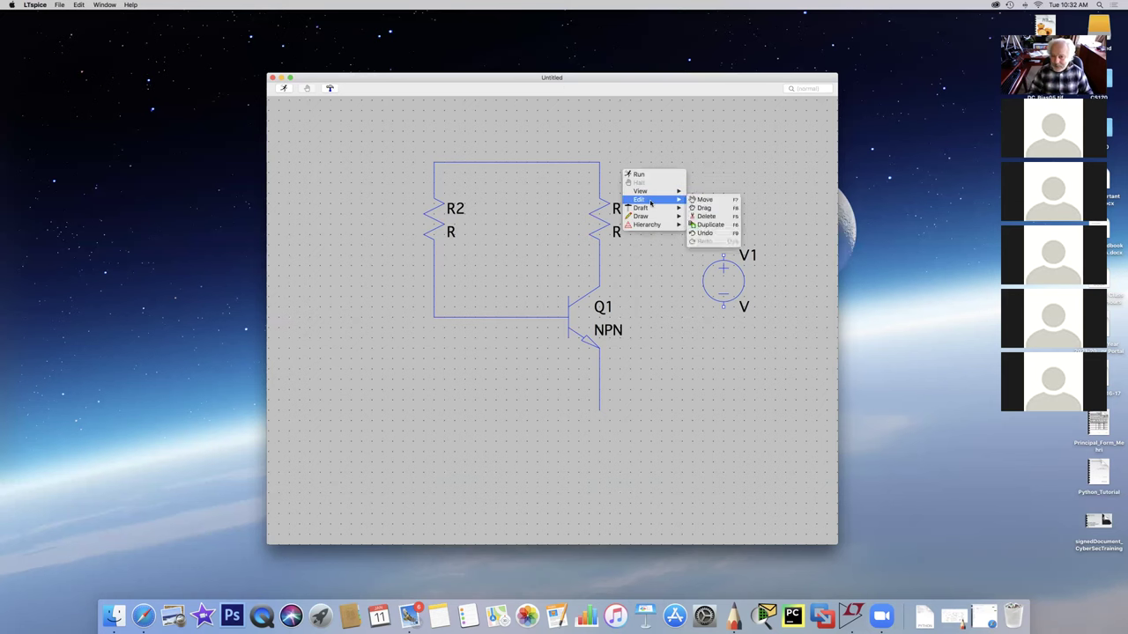
mouse_move(652, 208)
left_click(708, 208)
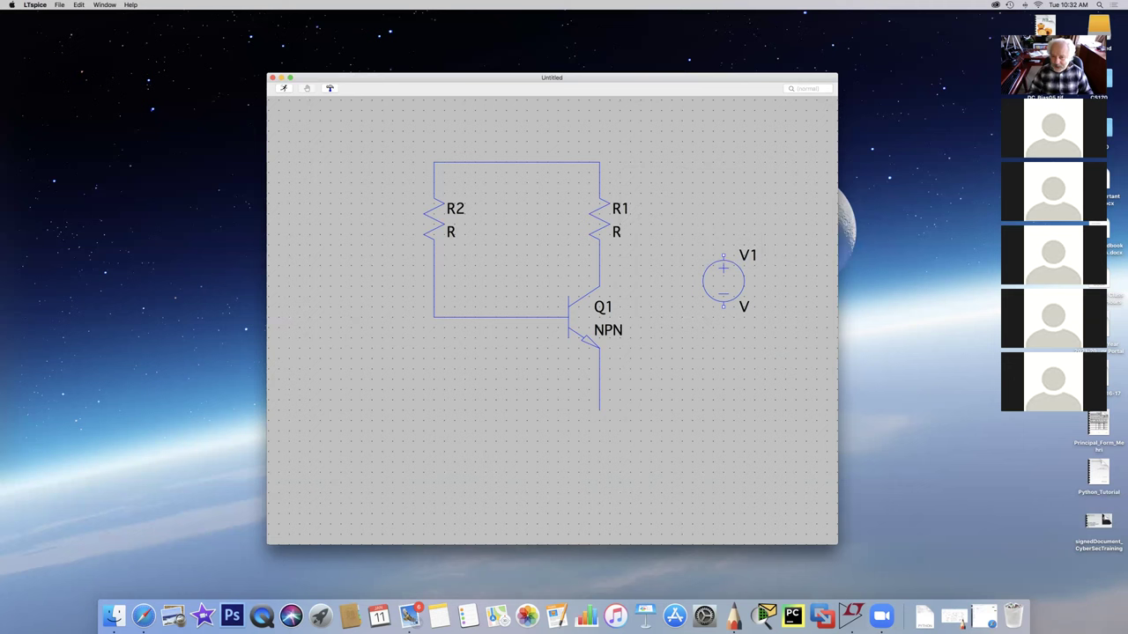
left_click(599, 162)
left_click(724, 162)
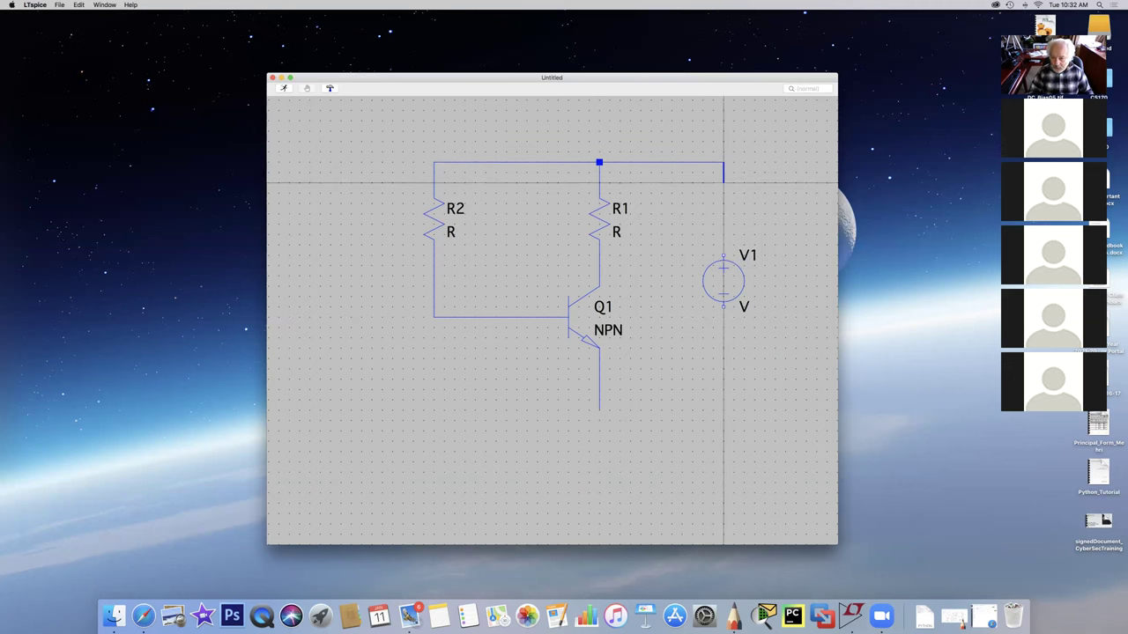
left_click(723, 255)
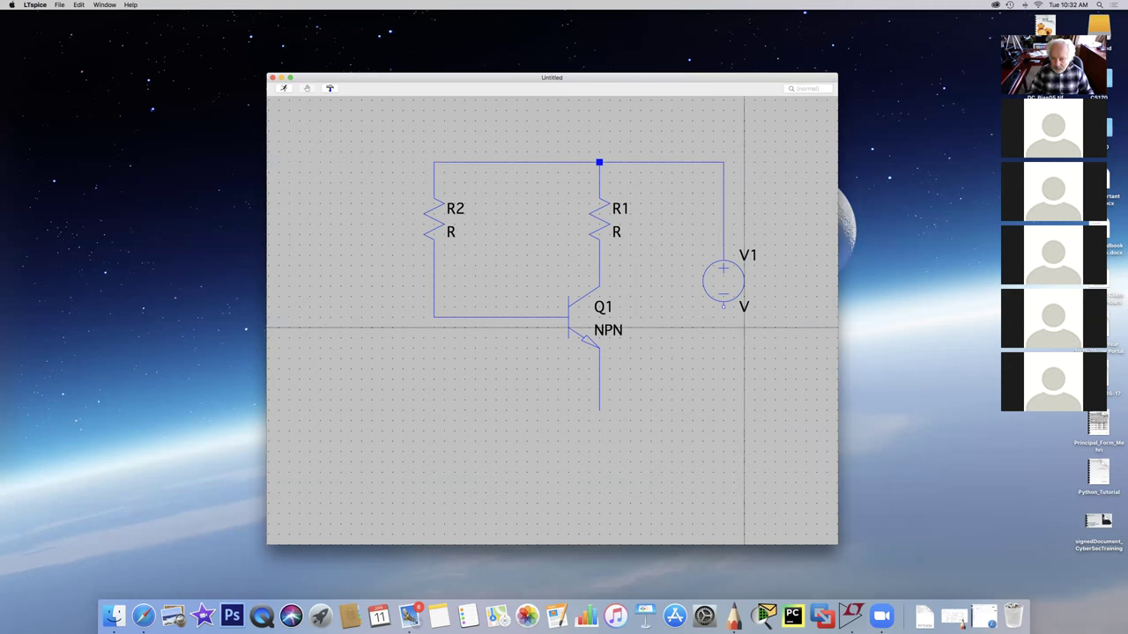
- Wire the negative terminal of V1 down and across to the open end of the emitter wire of Q1
left_click(724, 307)
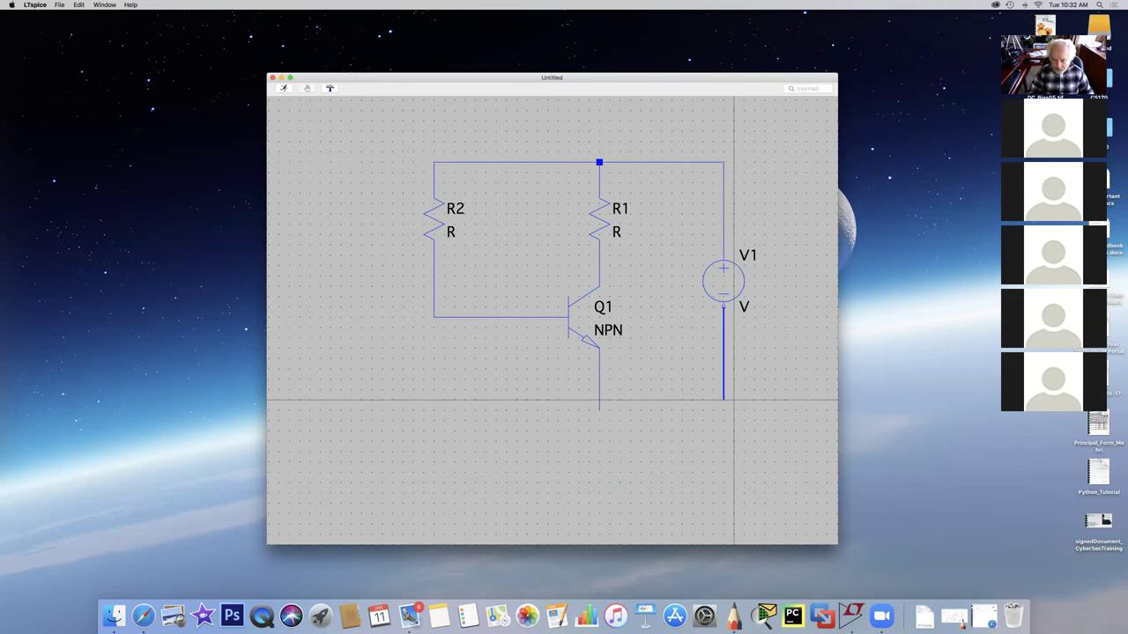
left_click(726, 410)
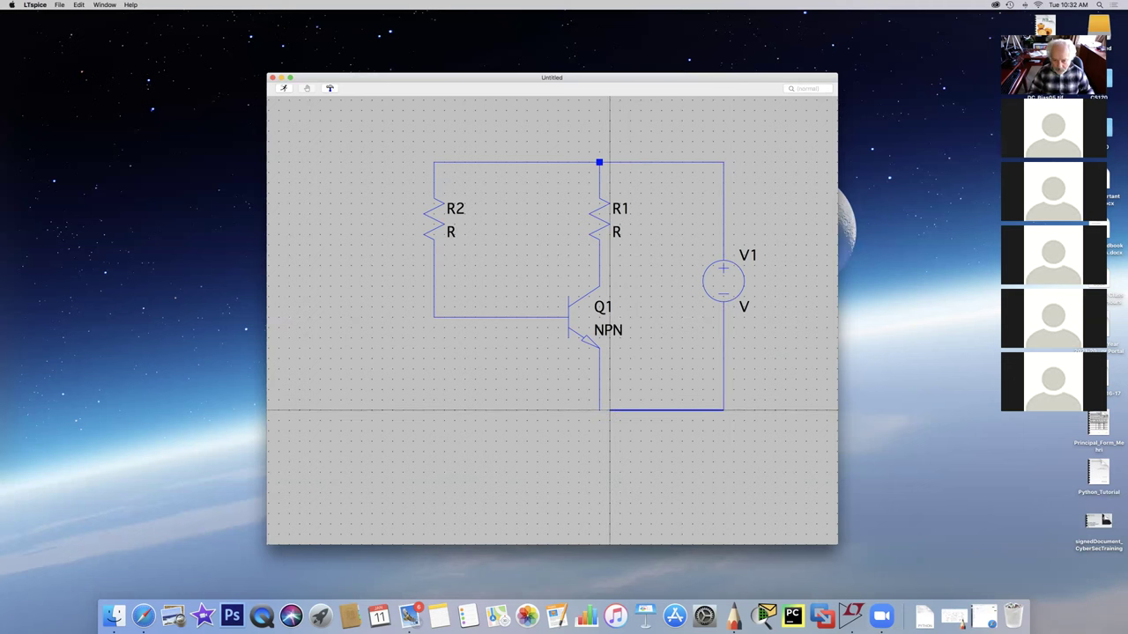
left_click(599, 409)
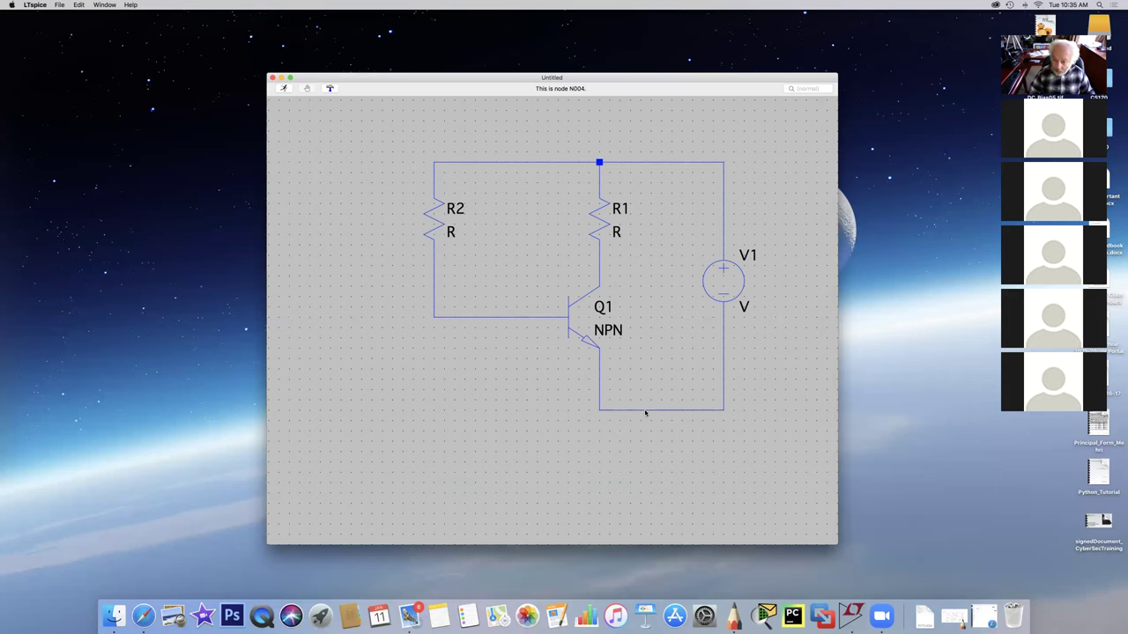
- Draw a short wire stub straight down from the bottom wire between the emitter of Q1 and V1
right_click(646, 410)
right_click(644, 375)
mouse_move(680, 403)
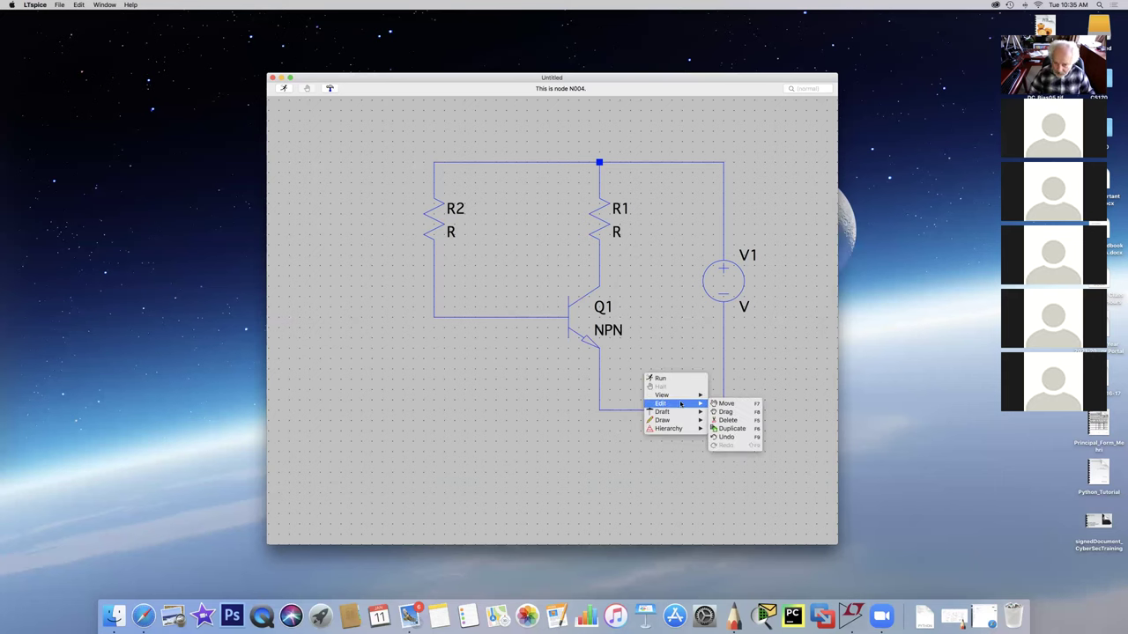
left_click(725, 411)
left_click(650, 410)
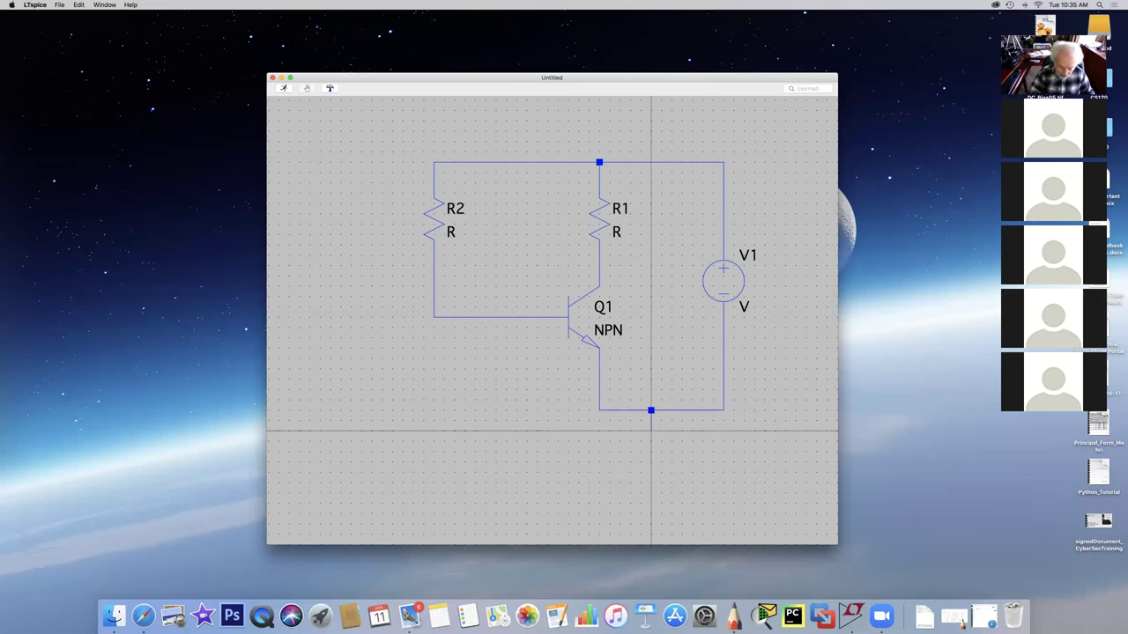
left_click(650, 432)
key("Escape")
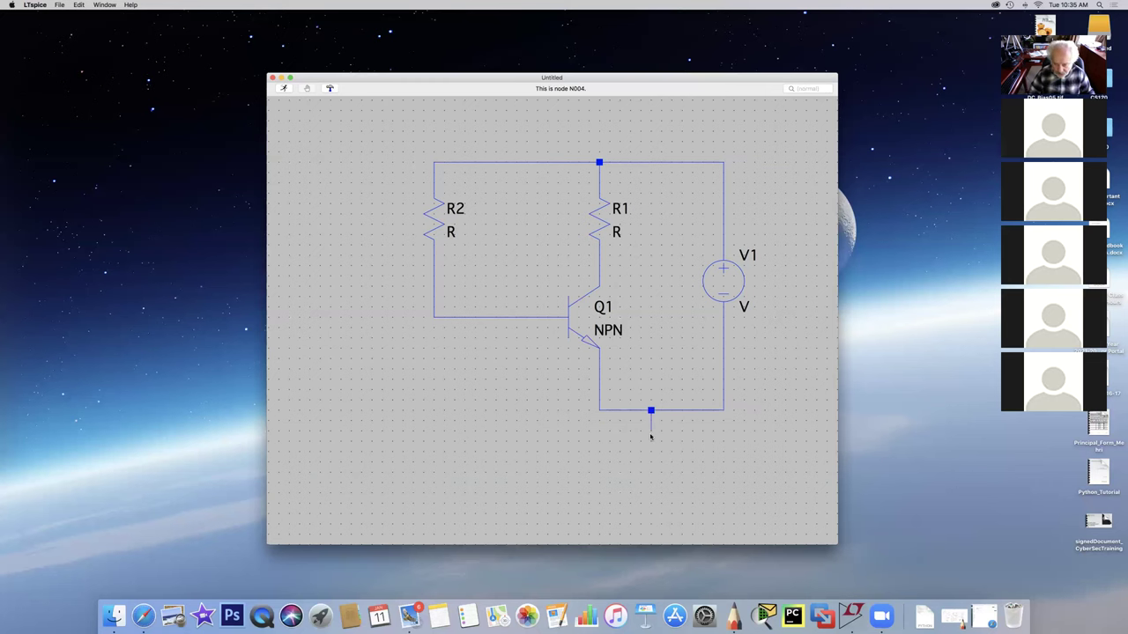
right_click(650, 434)
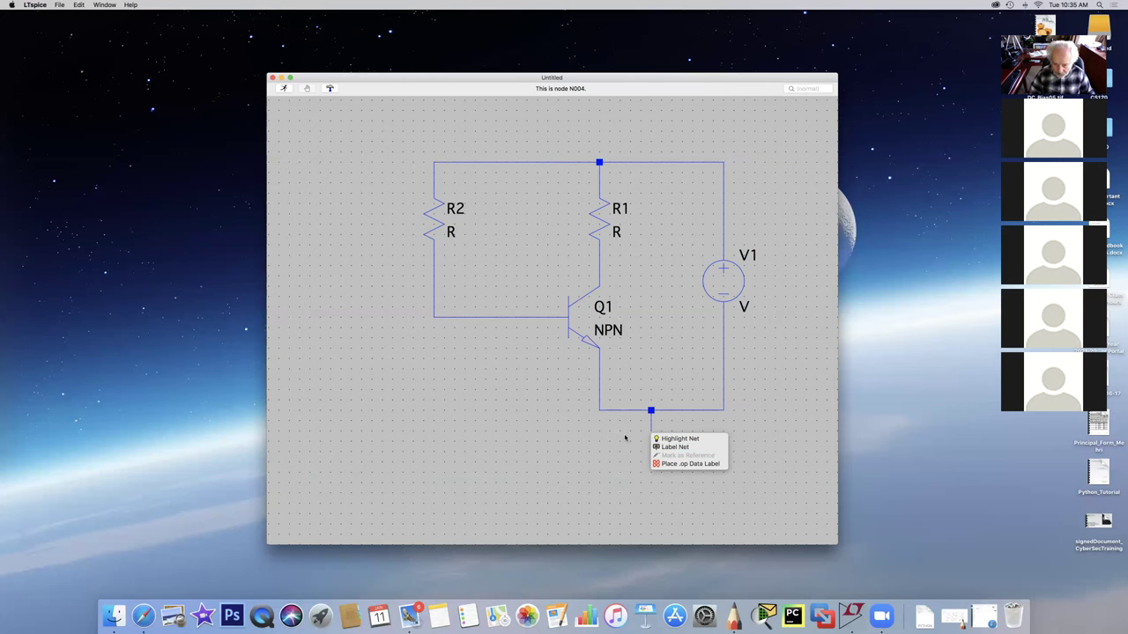
right_click(624, 437)
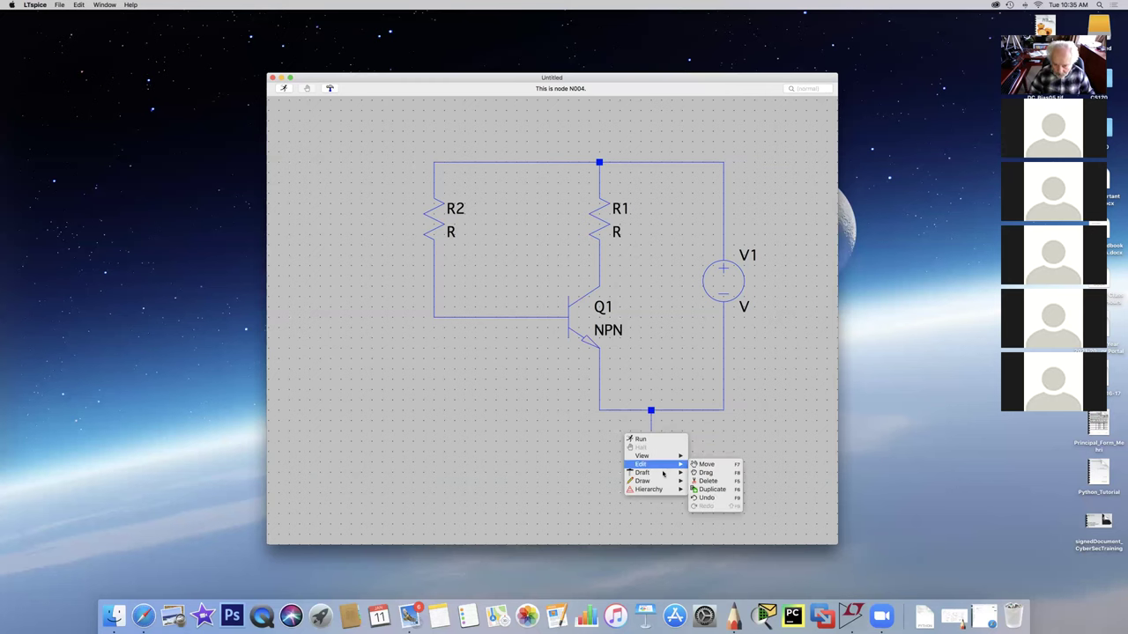
mouse_move(656, 473)
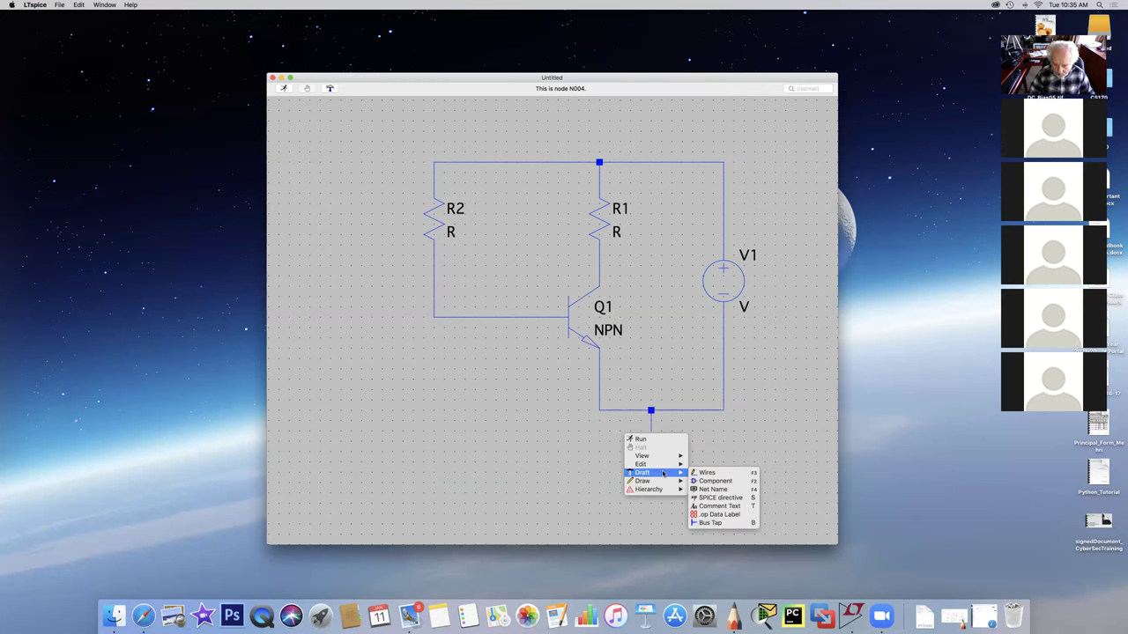
left_click(715, 523)
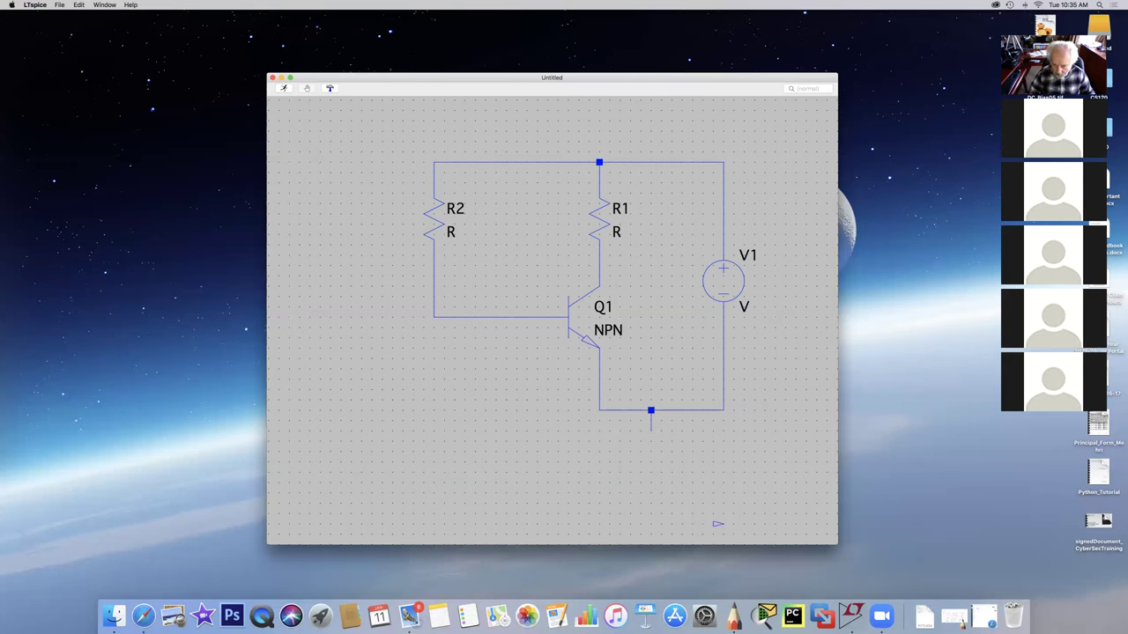
right_click(701, 498)
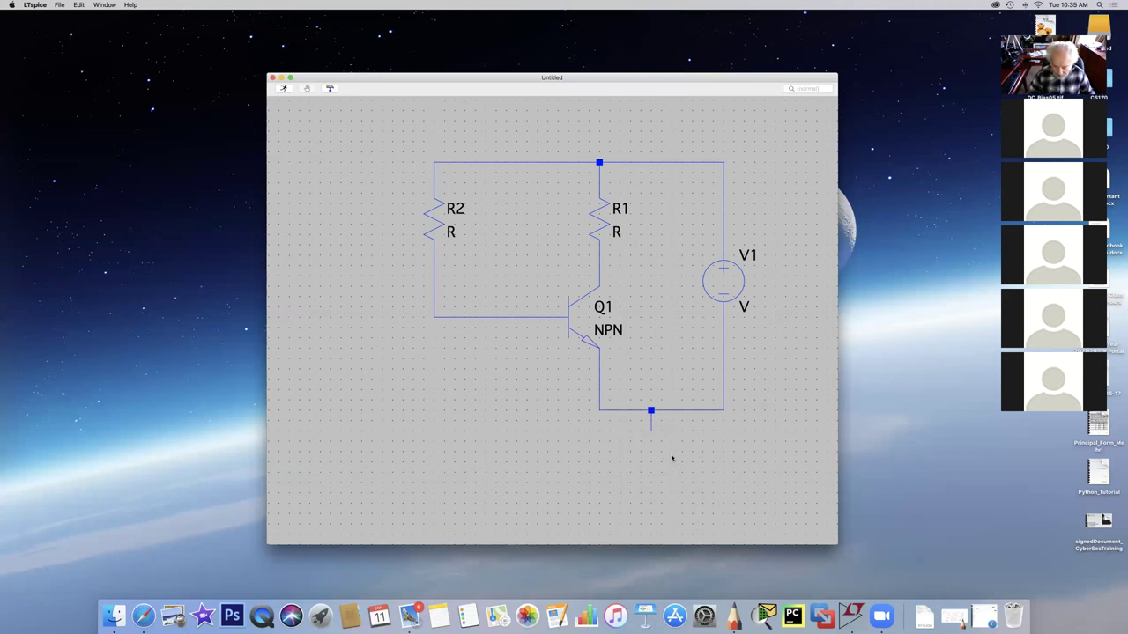
- Search the component library for a ground symbol and leave the library without placing a part
right_click(672, 449)
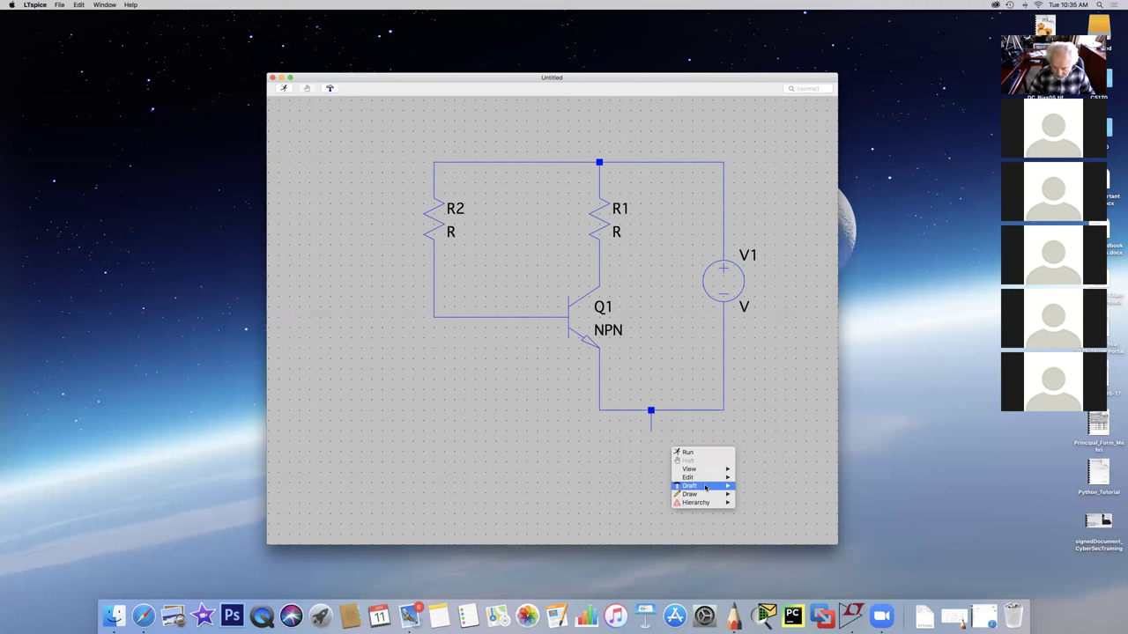
mouse_move(705, 488)
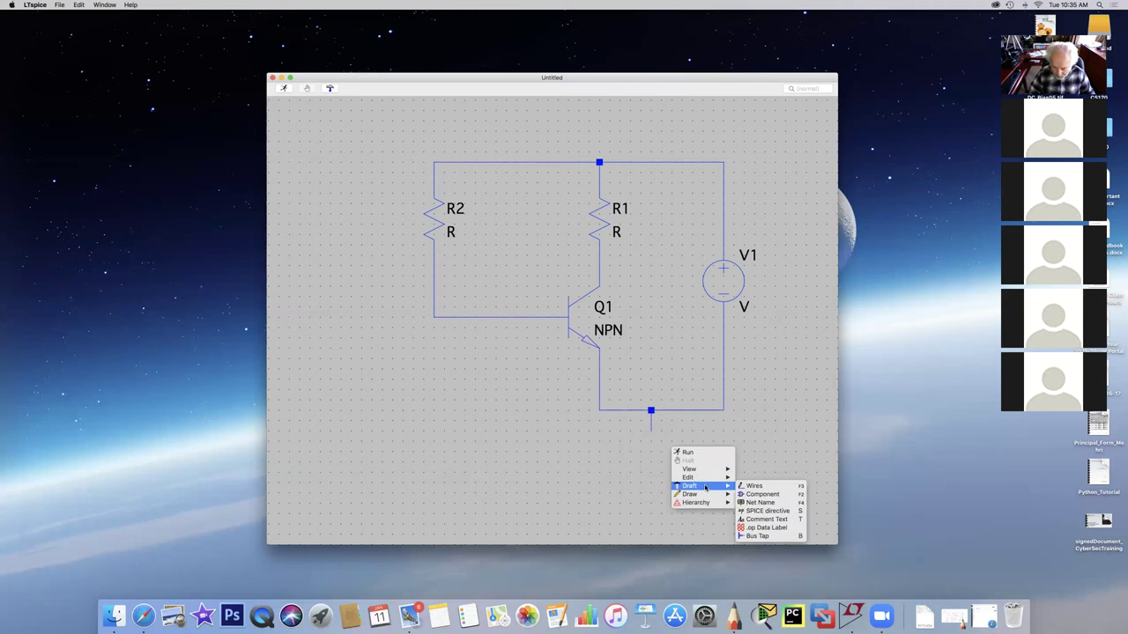
left_click(759, 494)
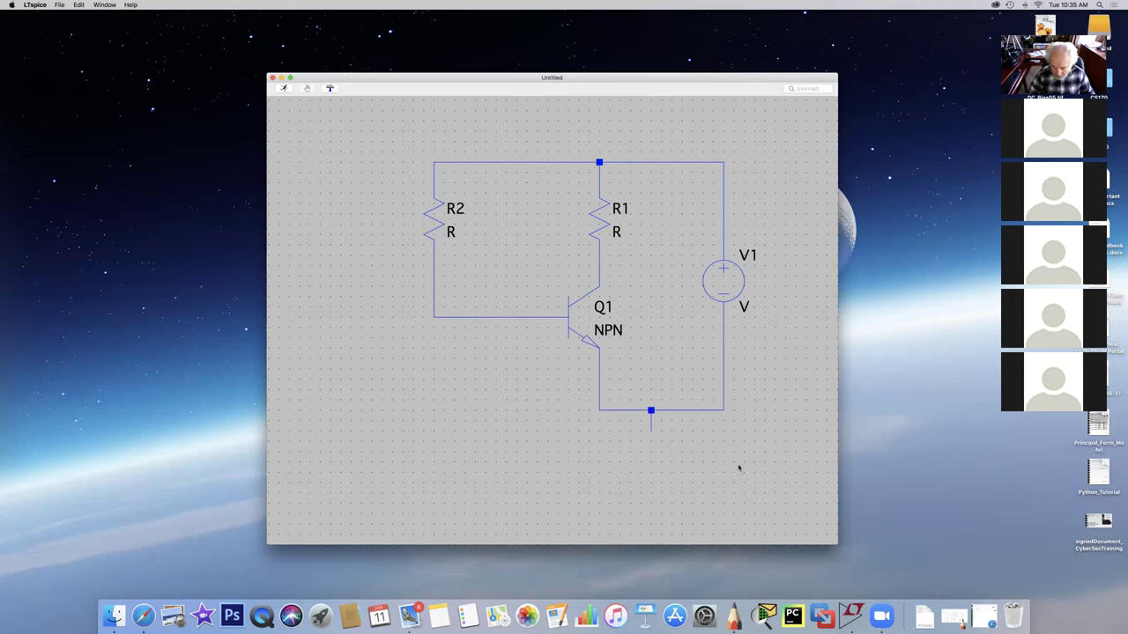
scroll(511, 325, "up", 3)
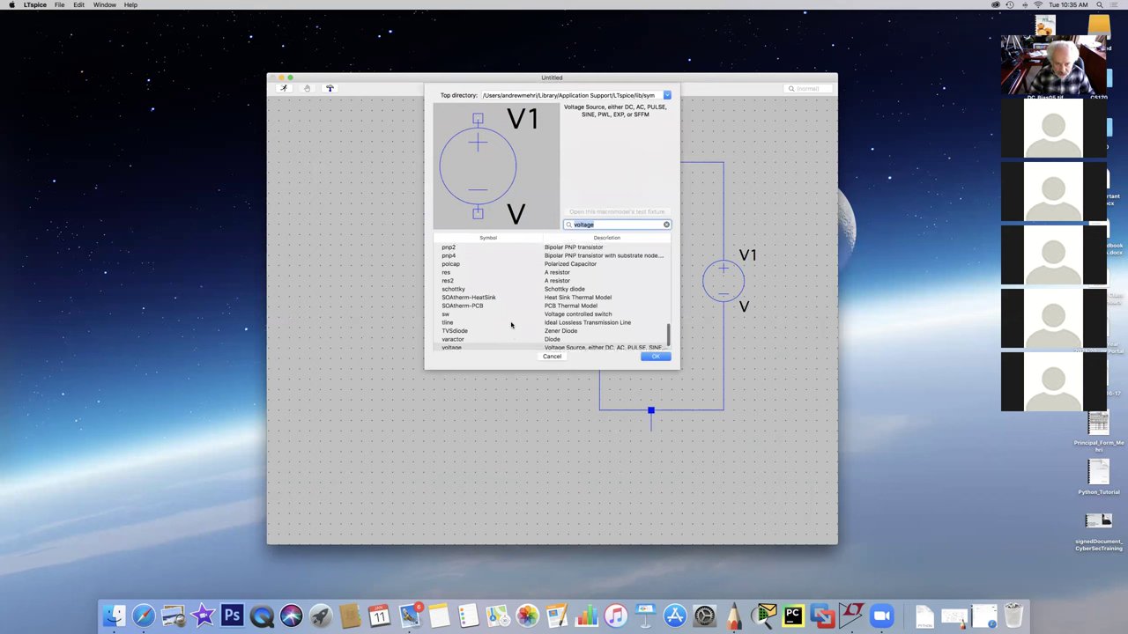
scroll(511, 325, "up", 15)
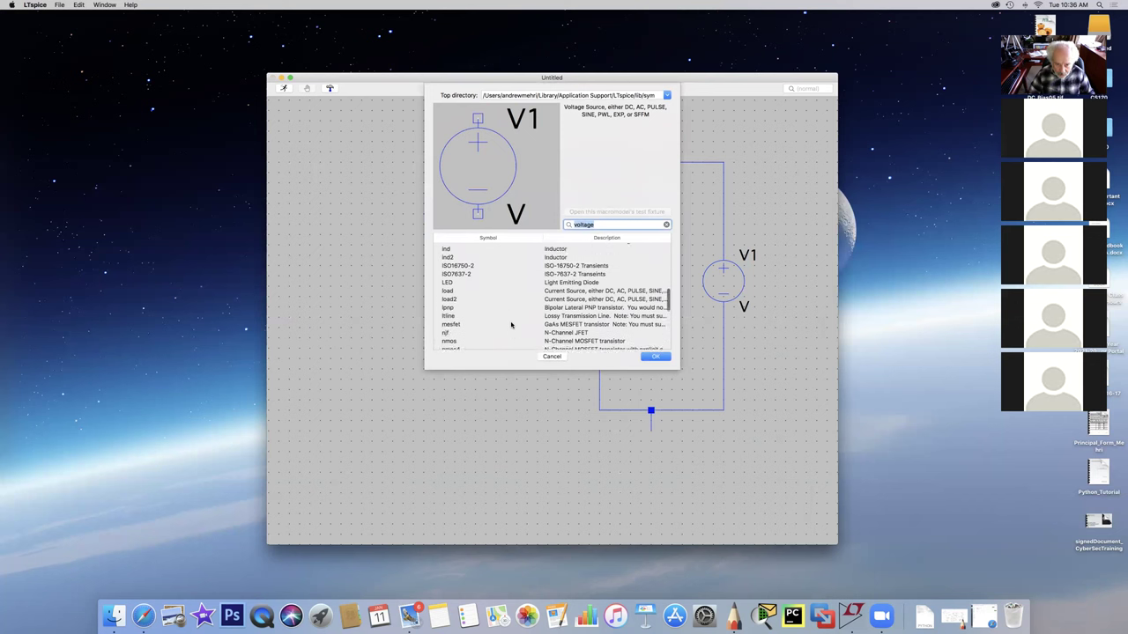
scroll(511, 325, "up", 2)
scroll(511, 325, "up", 10)
scroll(511, 325, "up", 5)
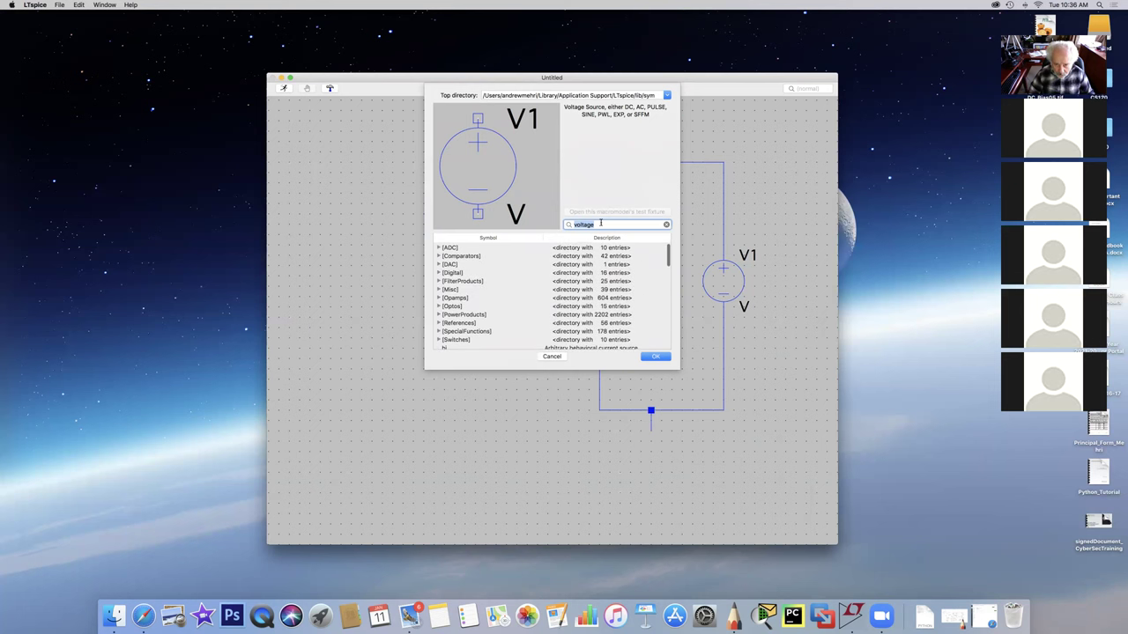
type("ground")
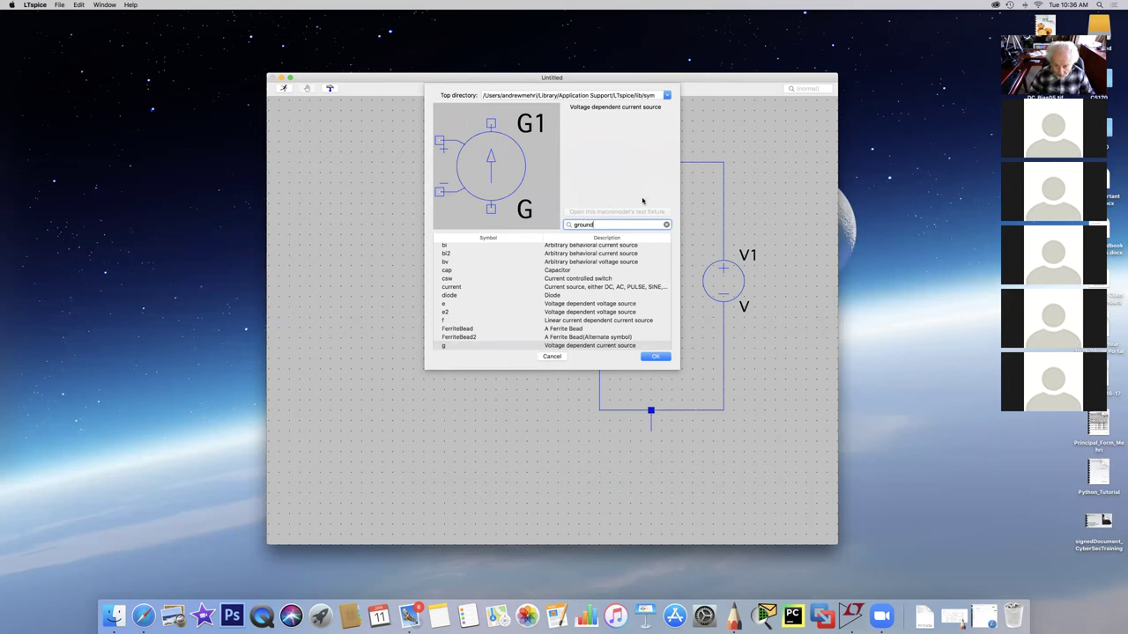
scroll(568, 276, "down", 2)
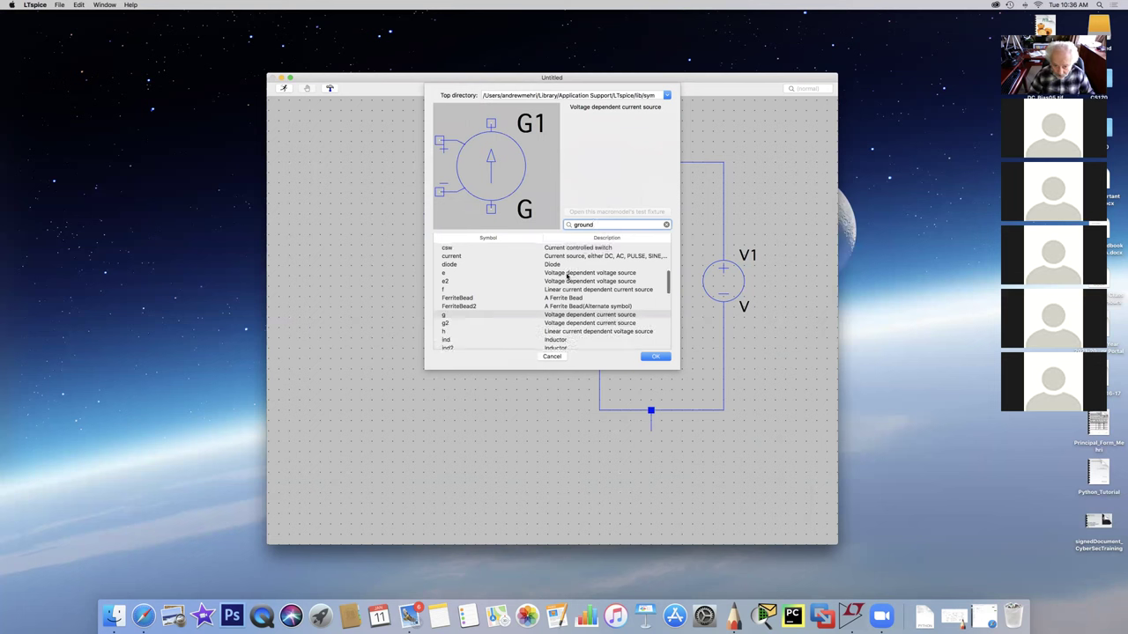
key("Escape")
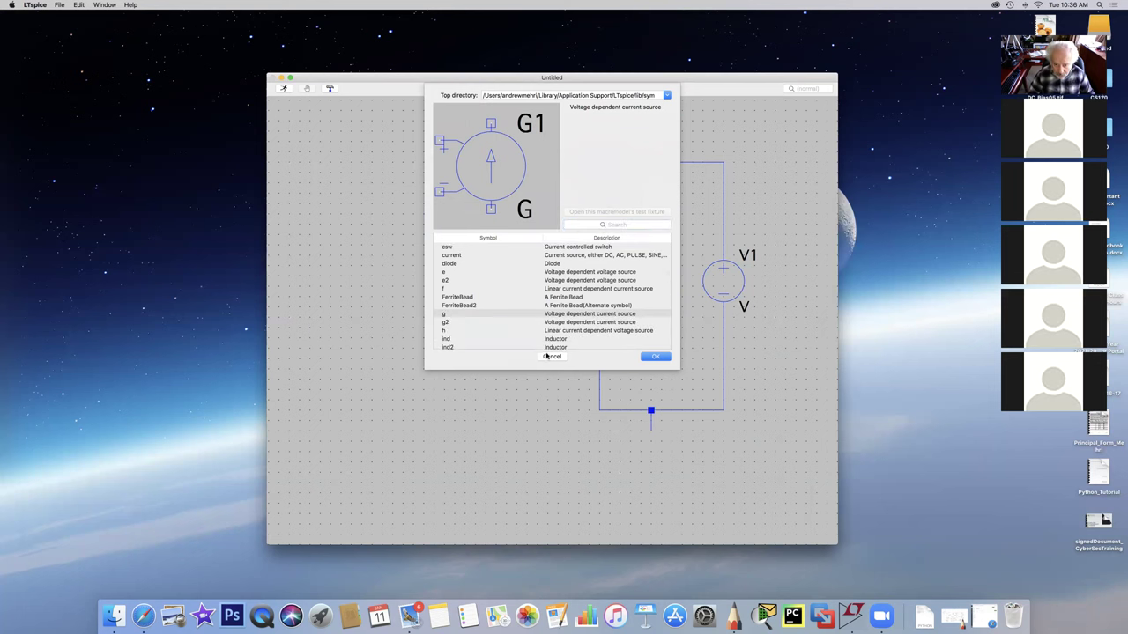
left_click(552, 357)
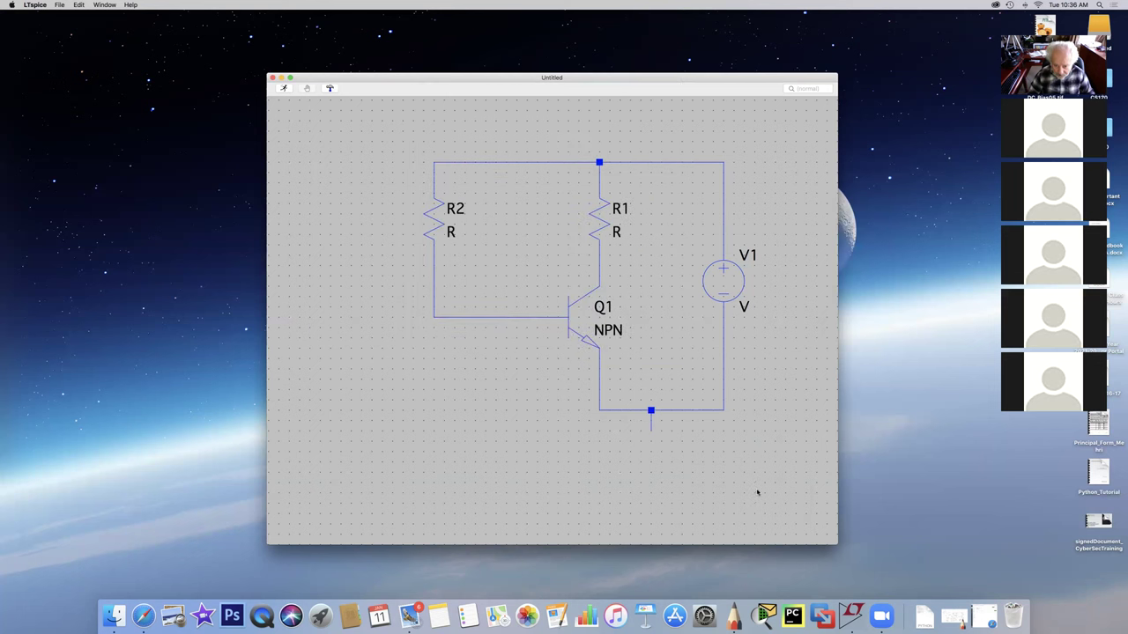
right_click(673, 439)
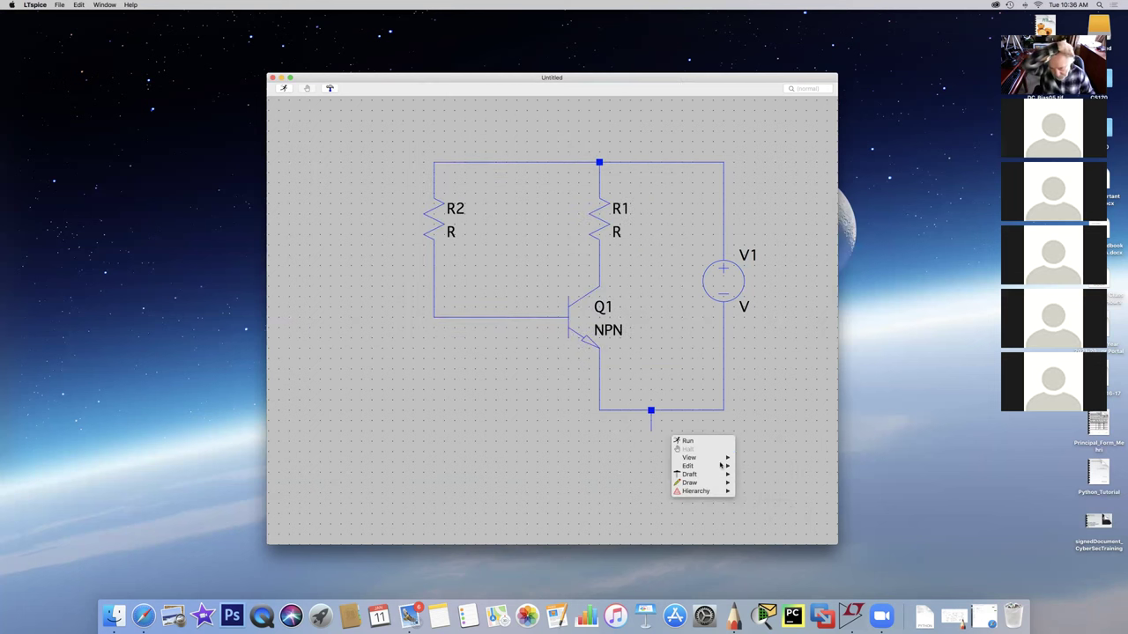
mouse_move(719, 459)
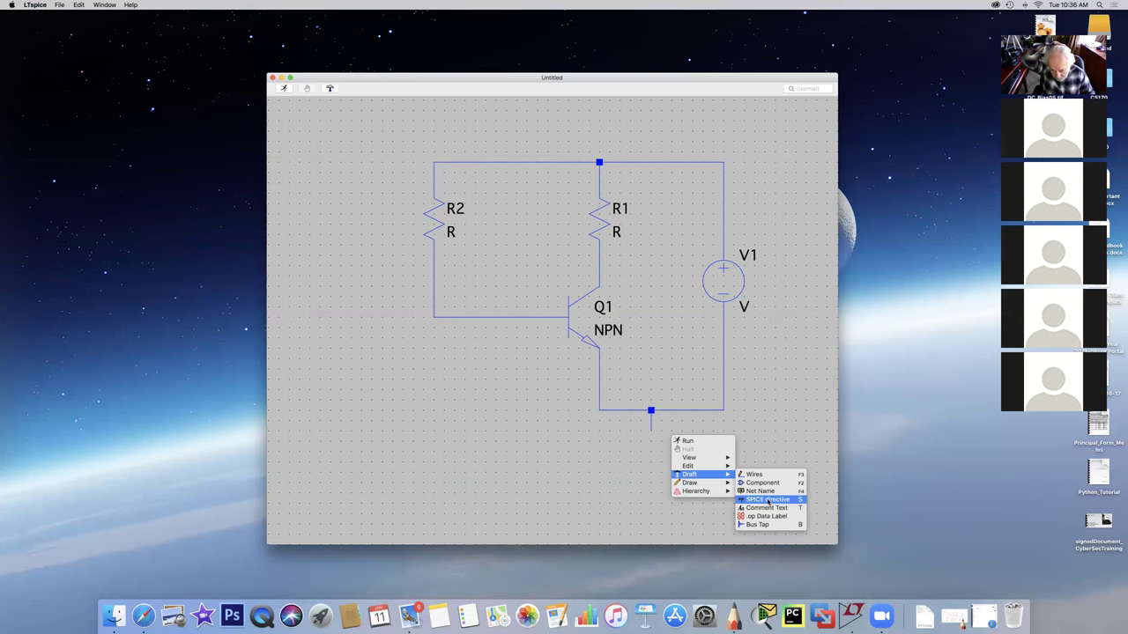
left_click(769, 492)
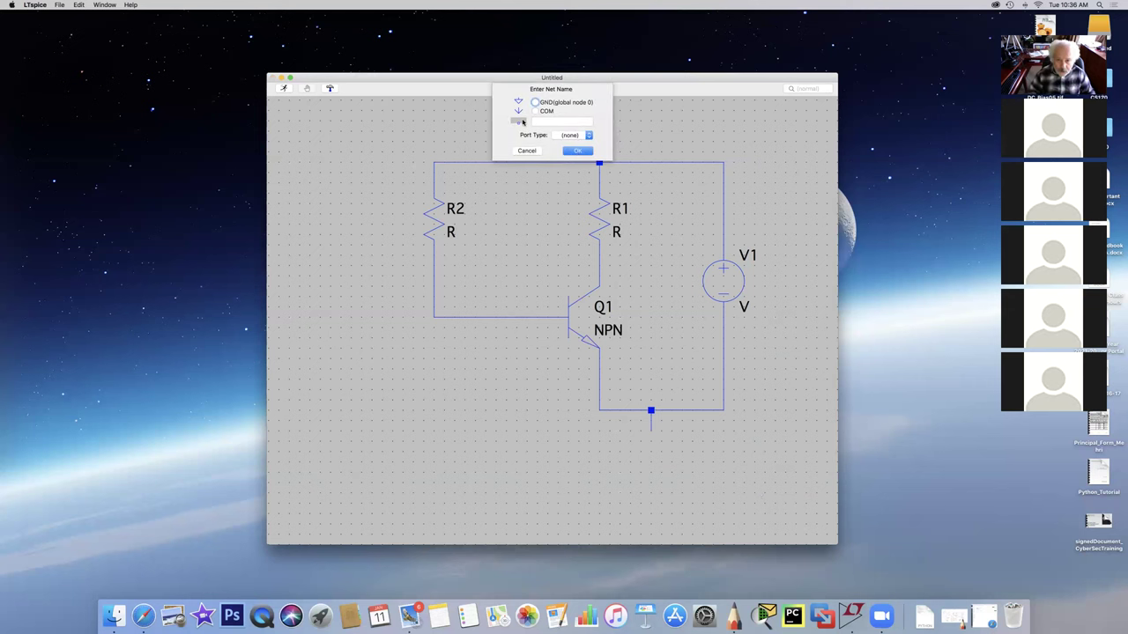
left_click(529, 151)
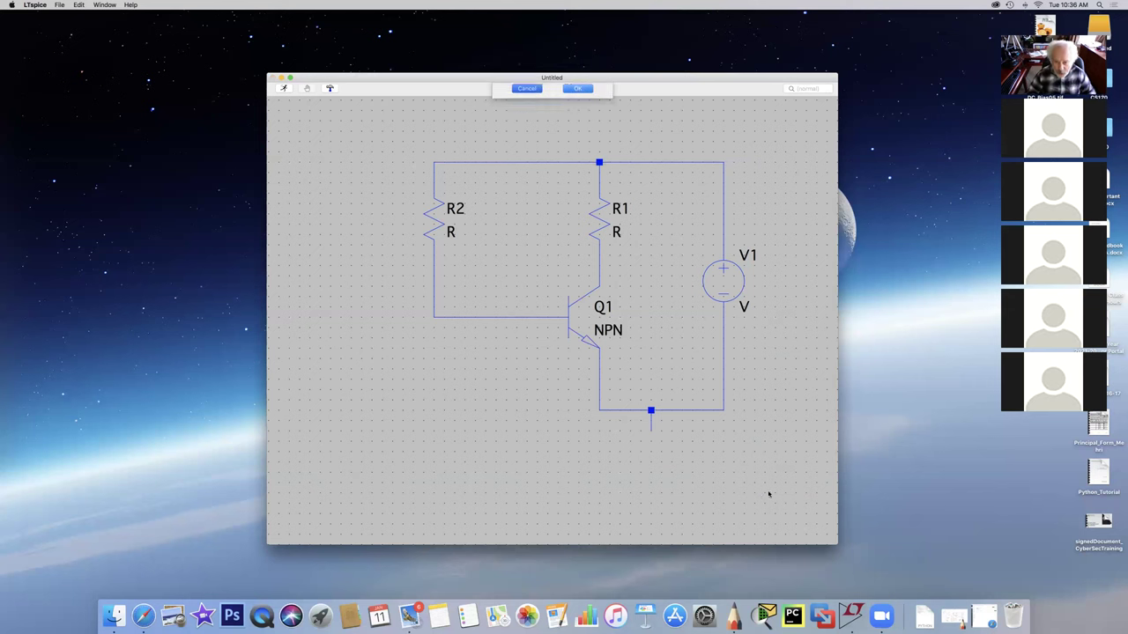
- Place a GND (global node 0) symbol on the open end of the wire stub below the bottom wire
right_click(665, 448)
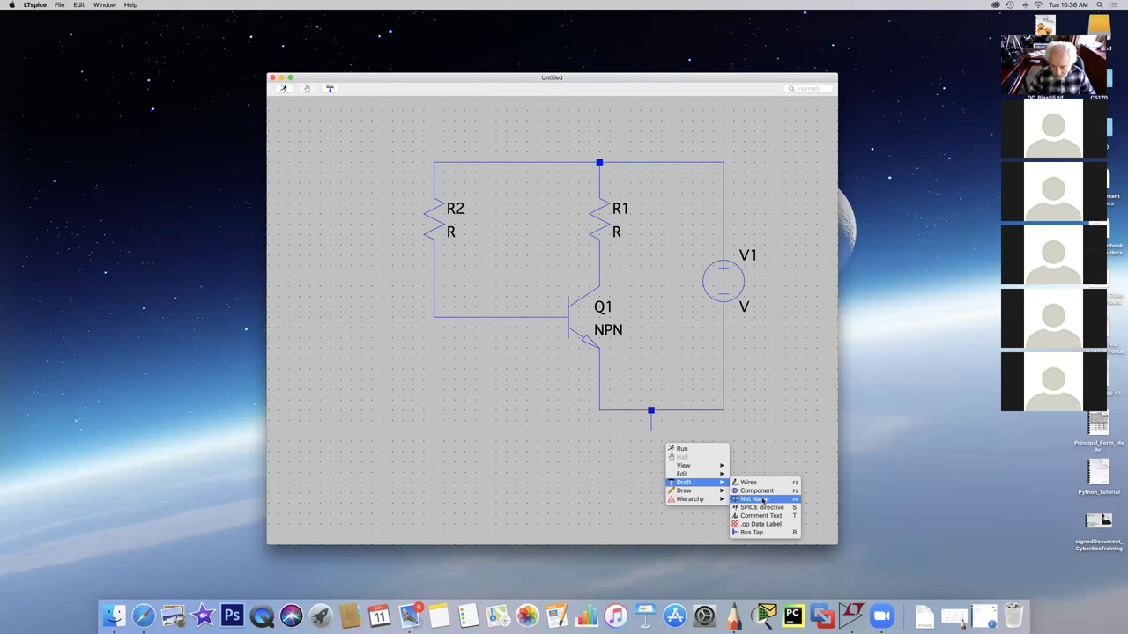
left_click(763, 499)
left_click(534, 102)
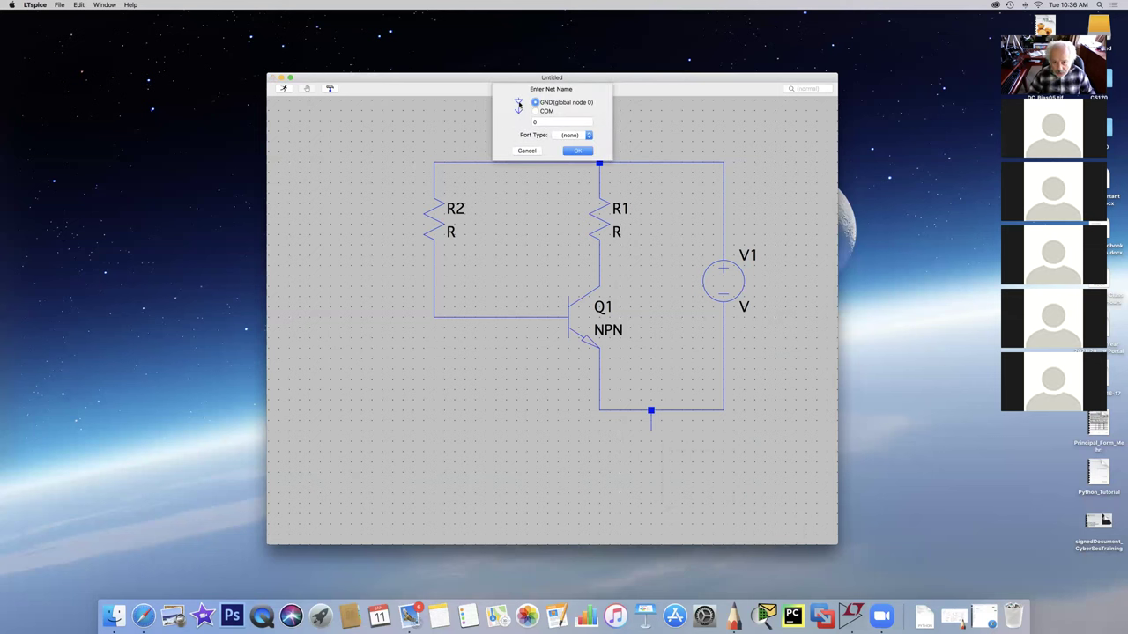
left_click(575, 151)
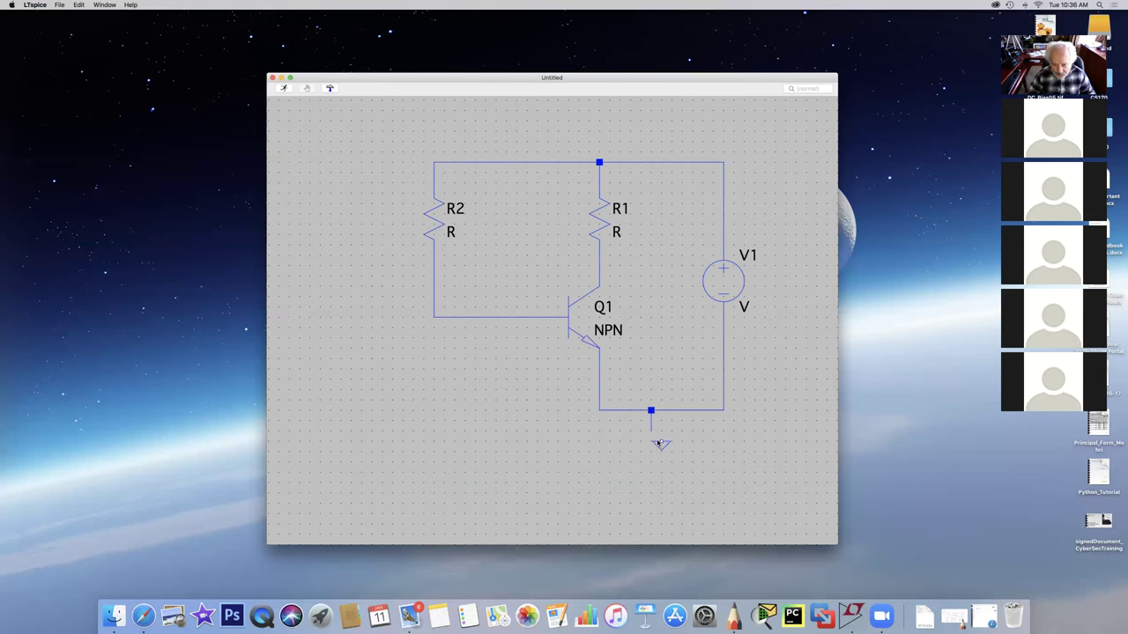
left_click(651, 408)
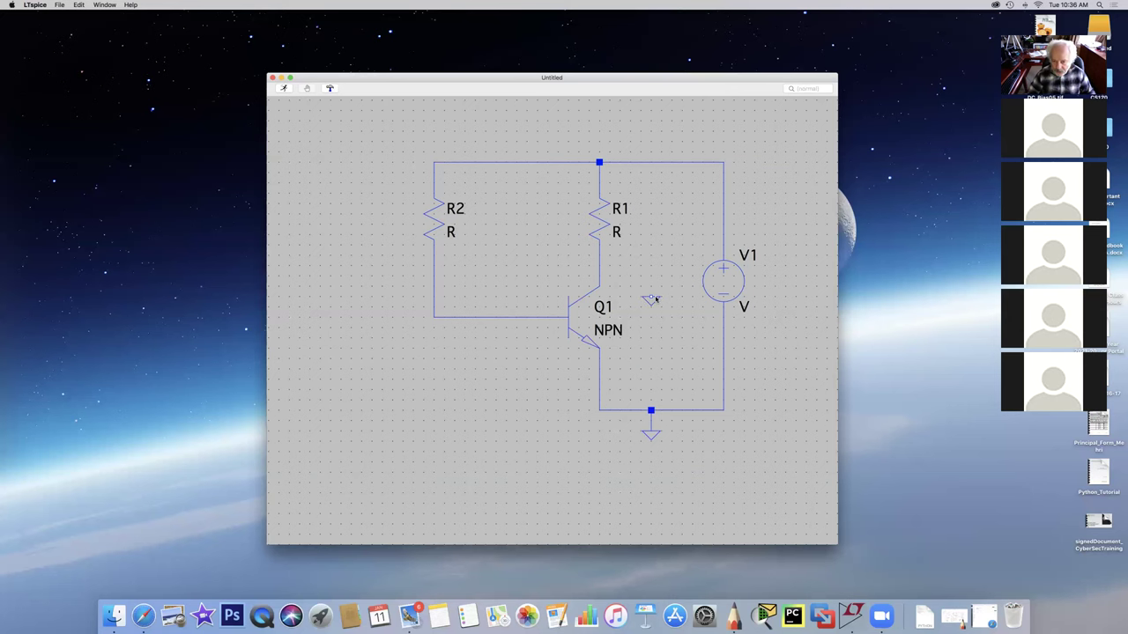
key("Escape")
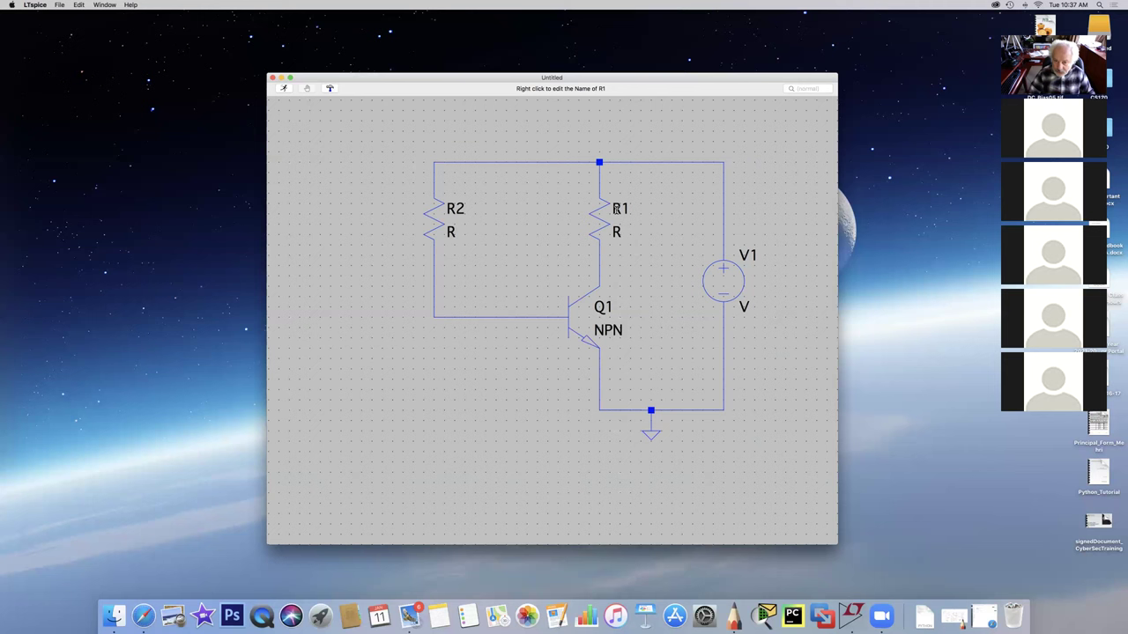
- Rename resistor R1, above the transistor's collector, as Rc
right_click(614, 209)
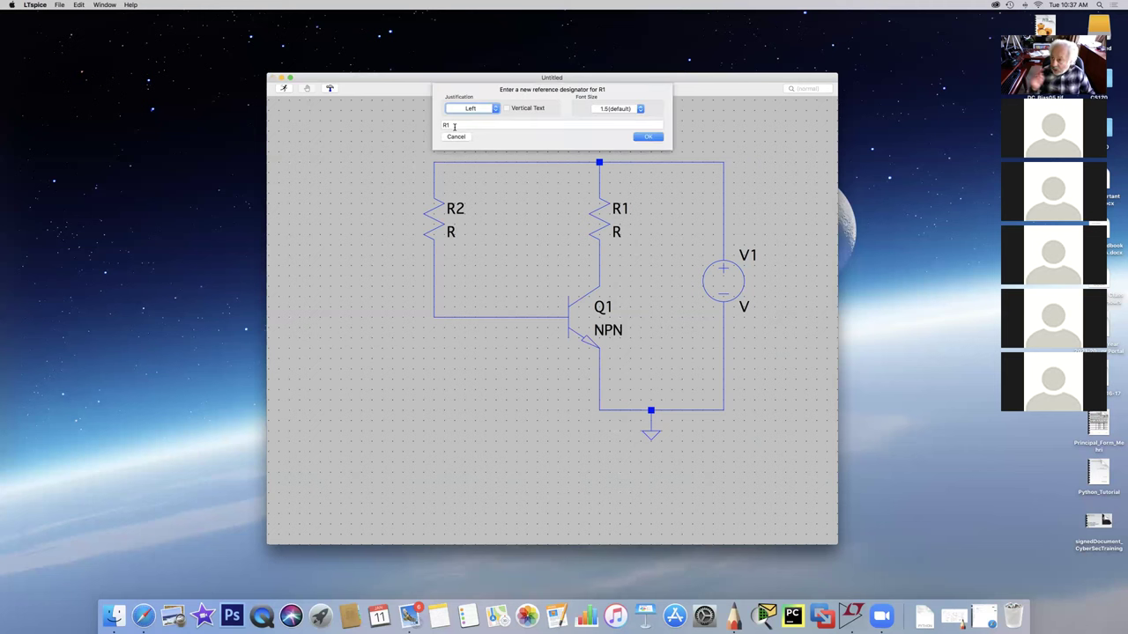
left_click(454, 126)
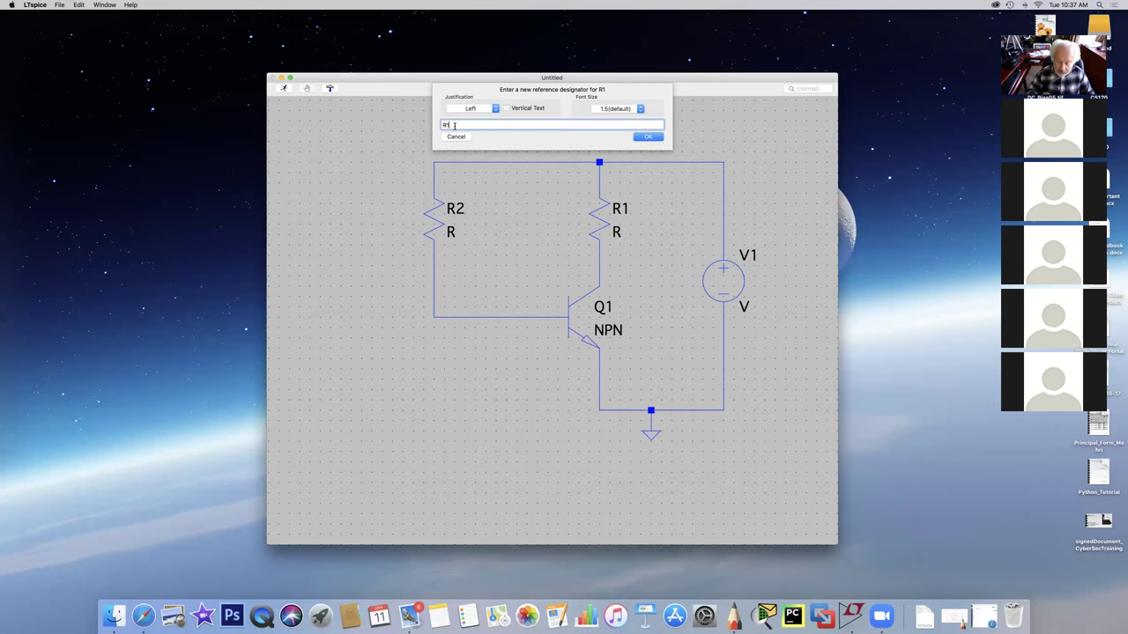
key("BackSpace")
type("c")
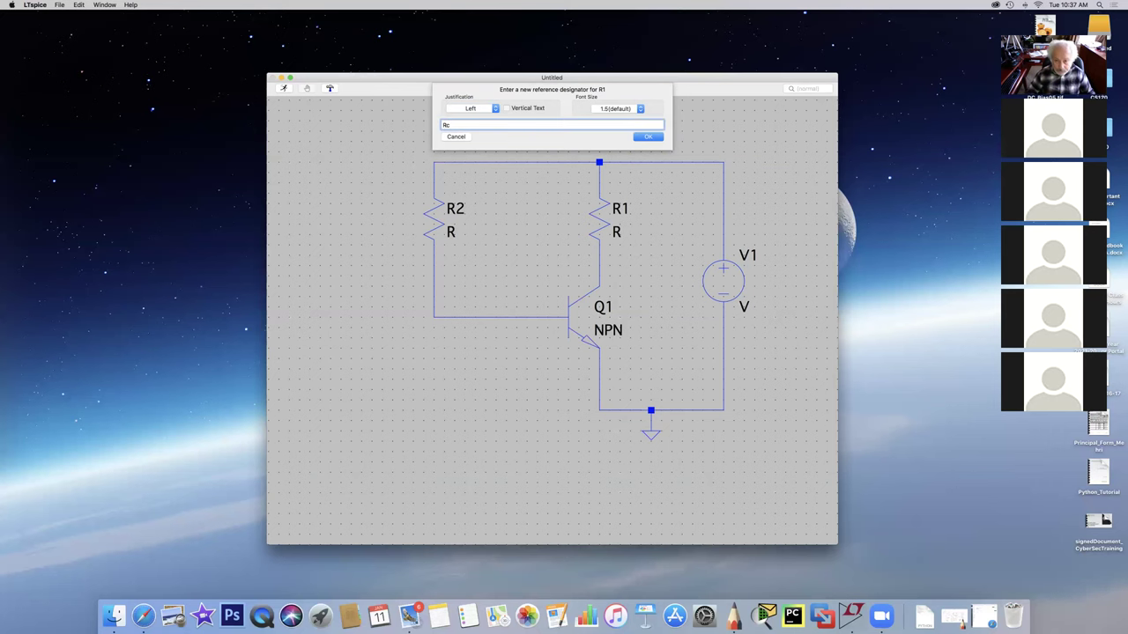
left_click(648, 137)
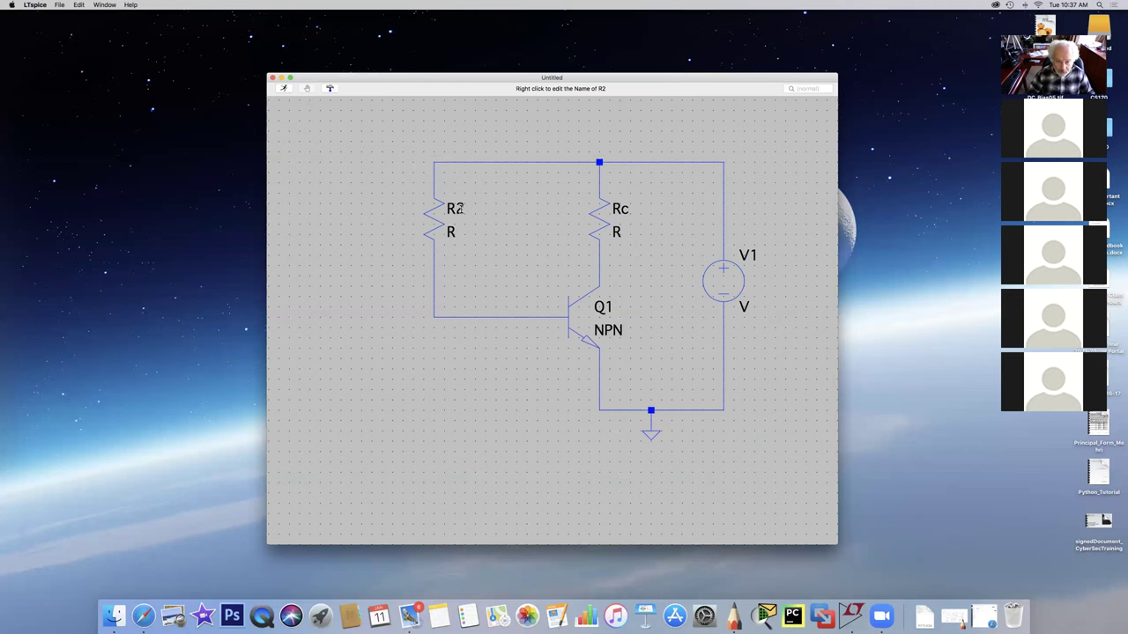
- Rename resistor R2, connected to the transistor's base, as Rb
right_click(457, 217)
key("BackSpace")
type("b")
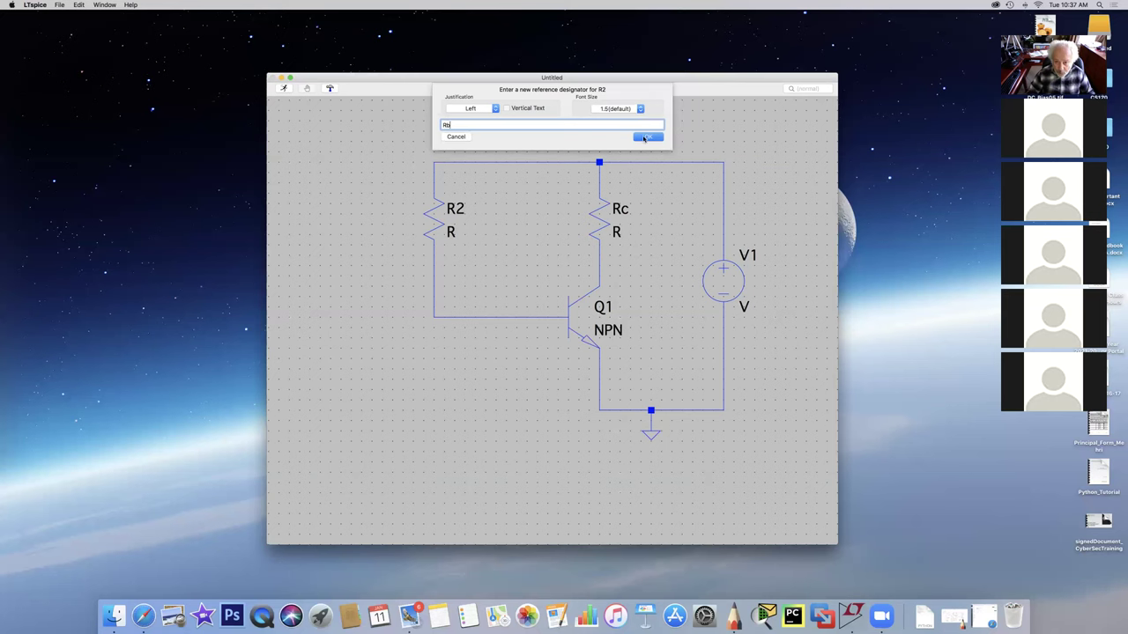
left_click(643, 137)
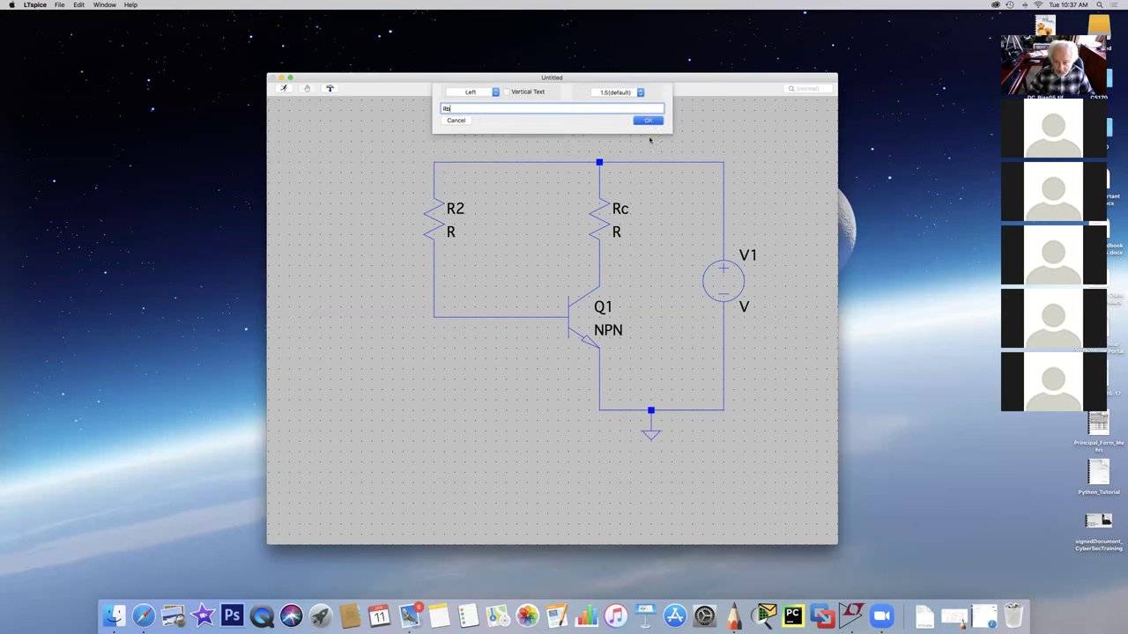
- Rename voltage source V1 as Vcc
right_click(750, 254)
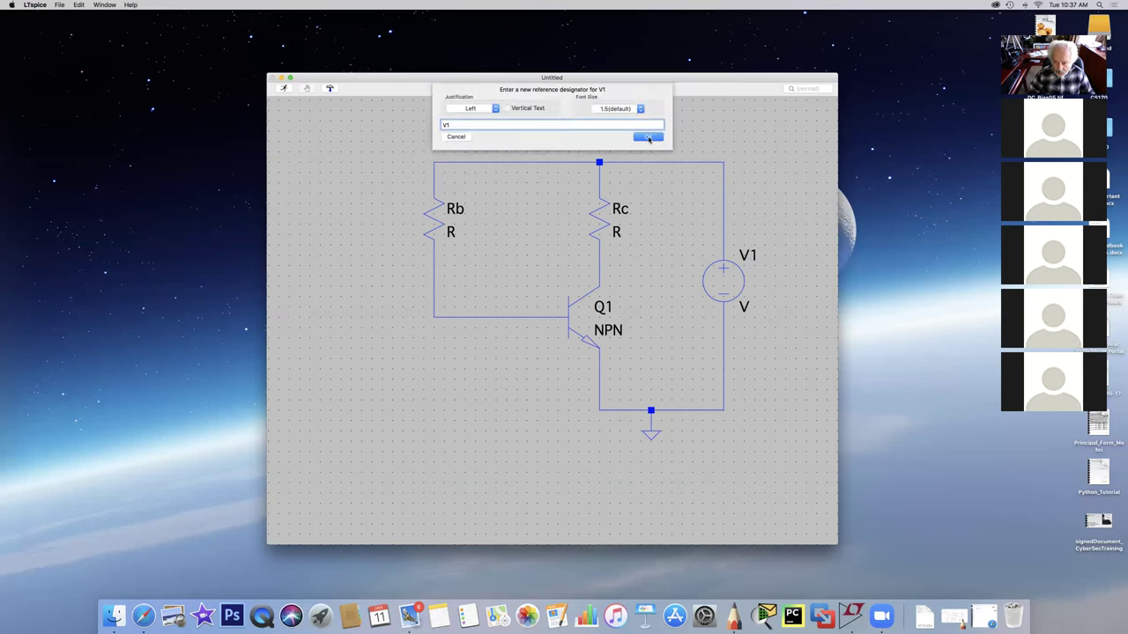
type("Vcc")
left_click(648, 137)
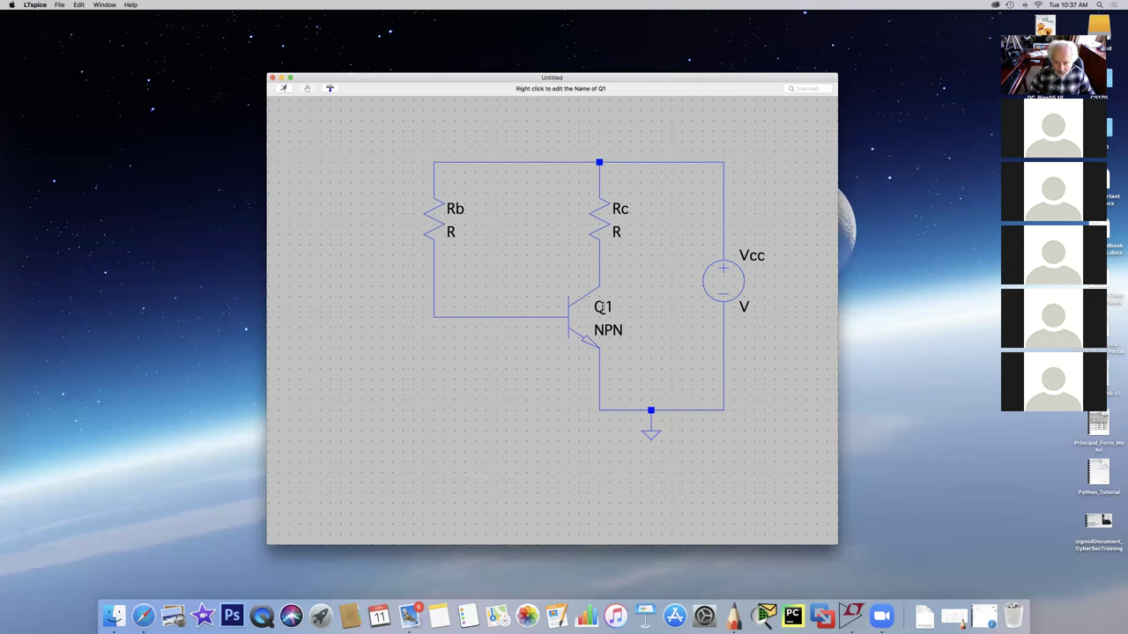
- Rename transistor Q1 as myBJT
right_click(606, 306)
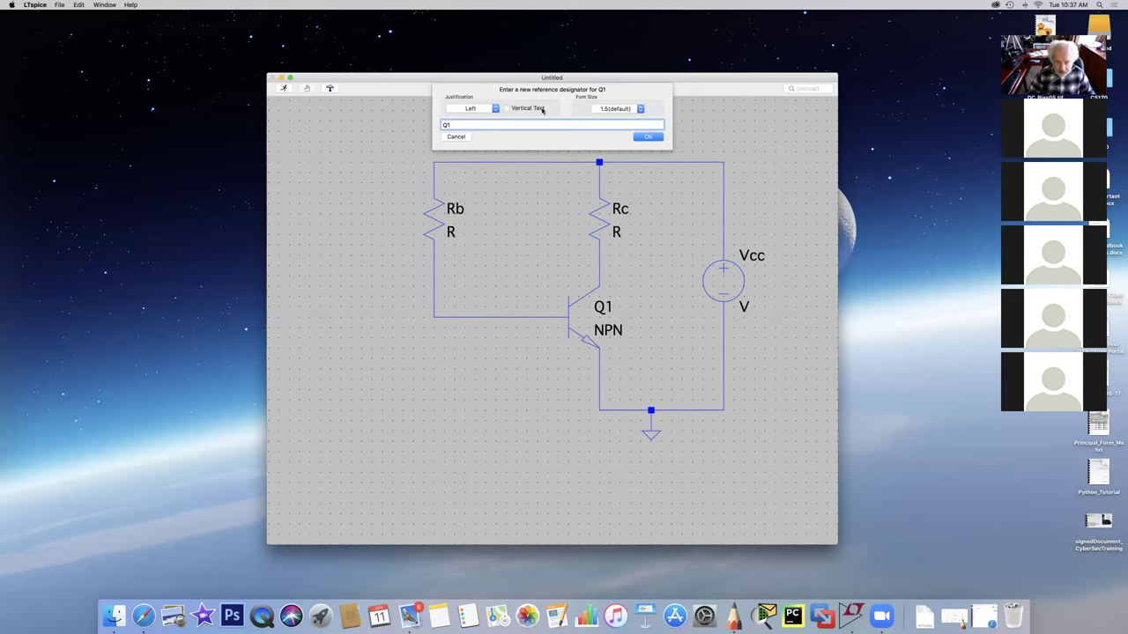
key("BackSpace")
type("myBJT")
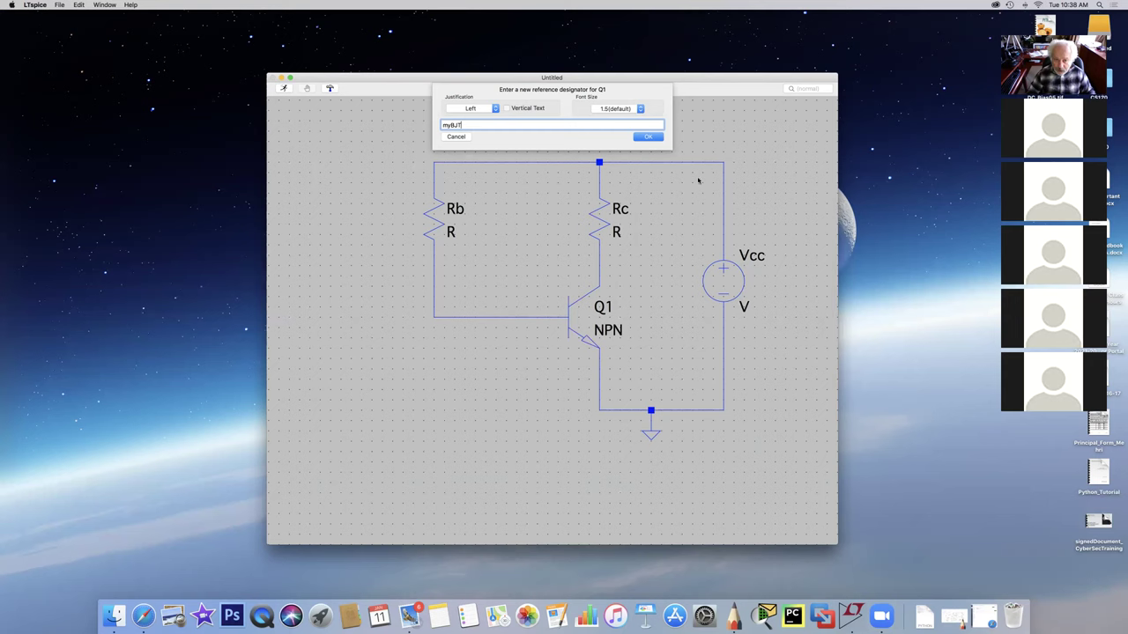
left_click(659, 138)
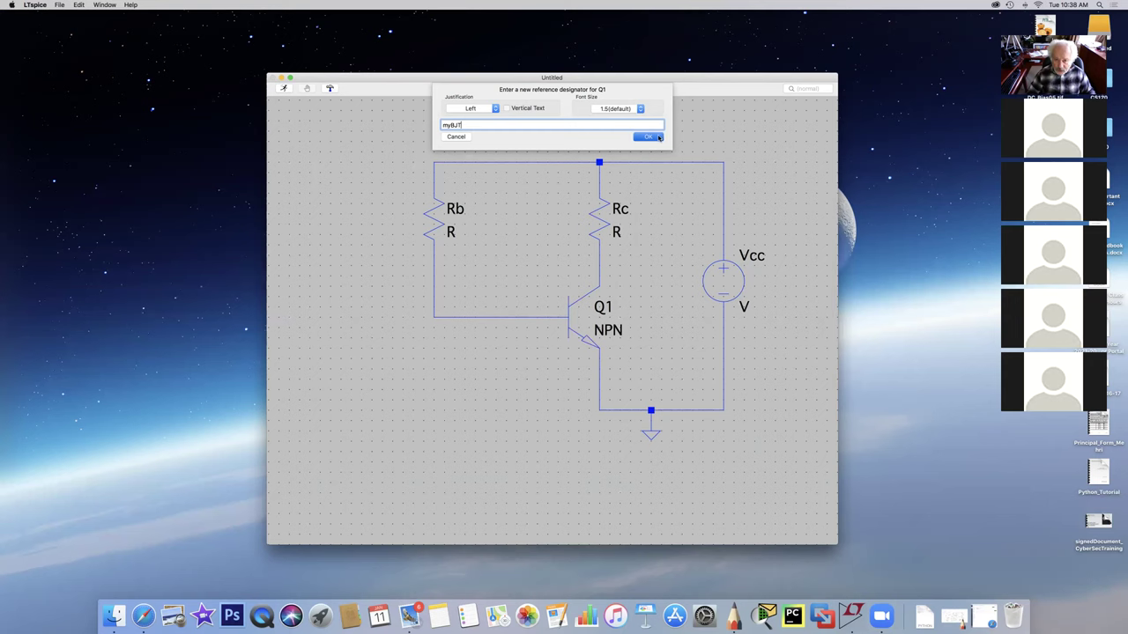
- Look through the value, properties and database of available models for the myBJT transistor
right_click(607, 330)
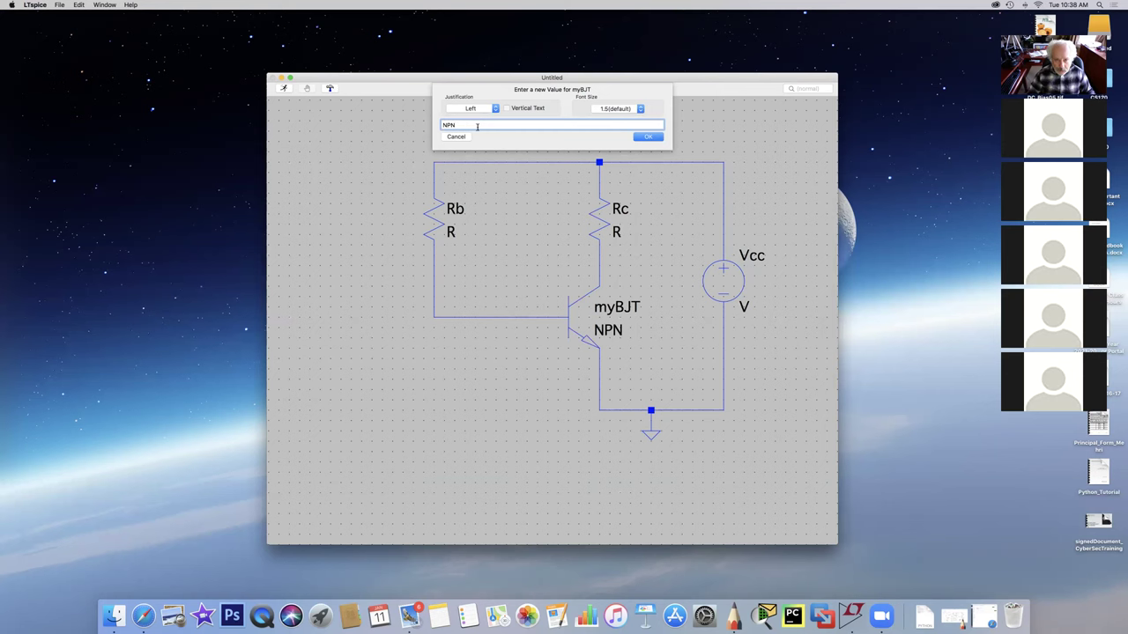
left_click(649, 138)
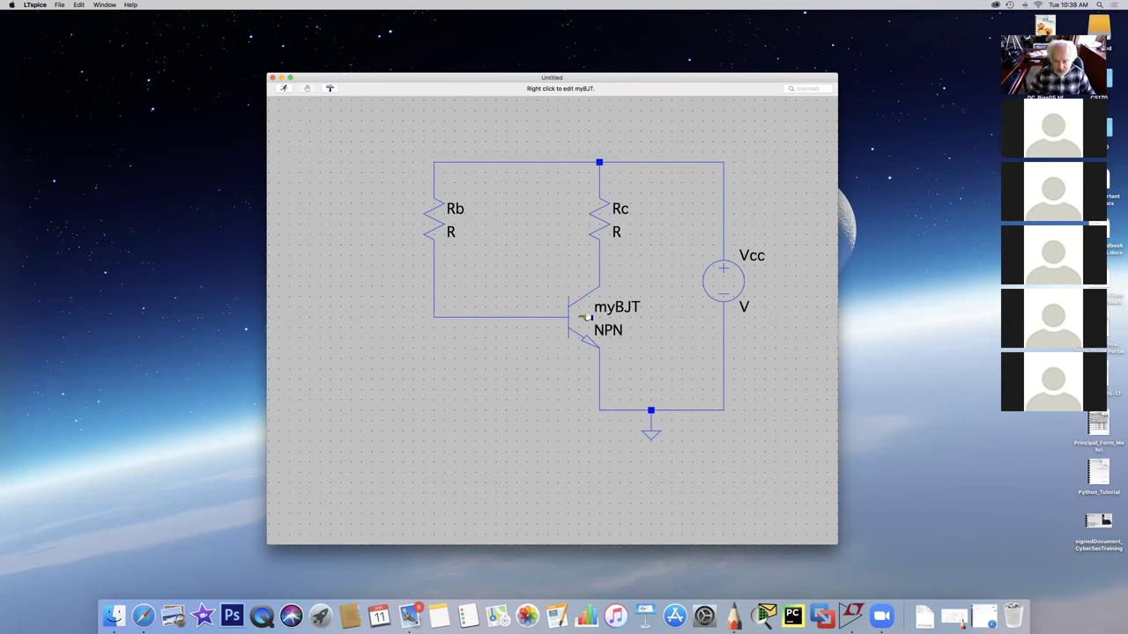
right_click(586, 317)
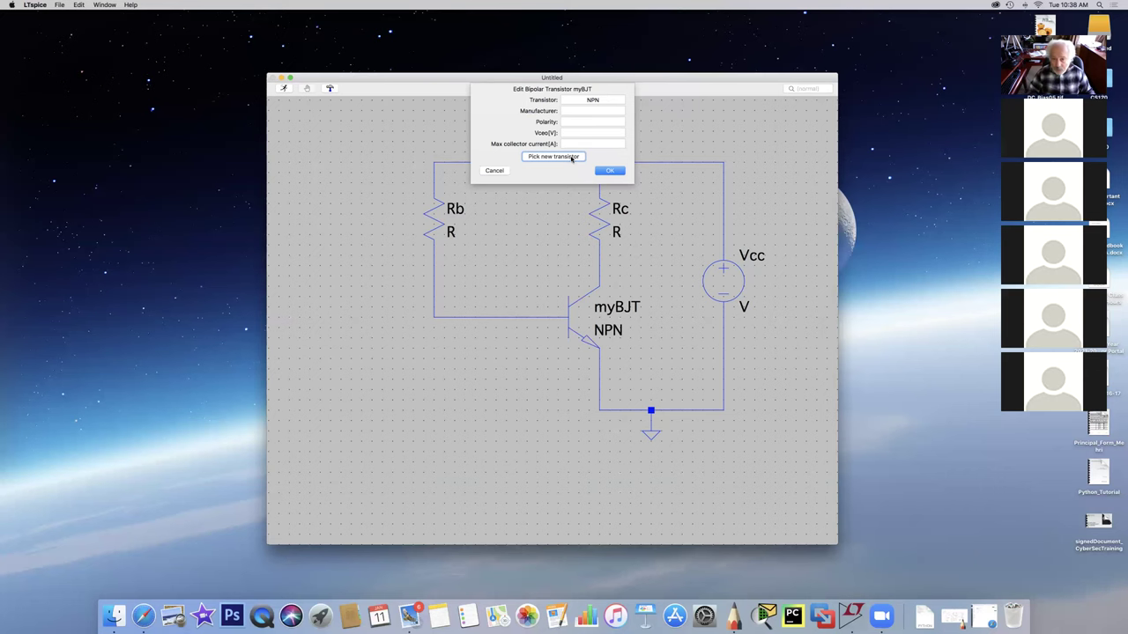
left_click(571, 159)
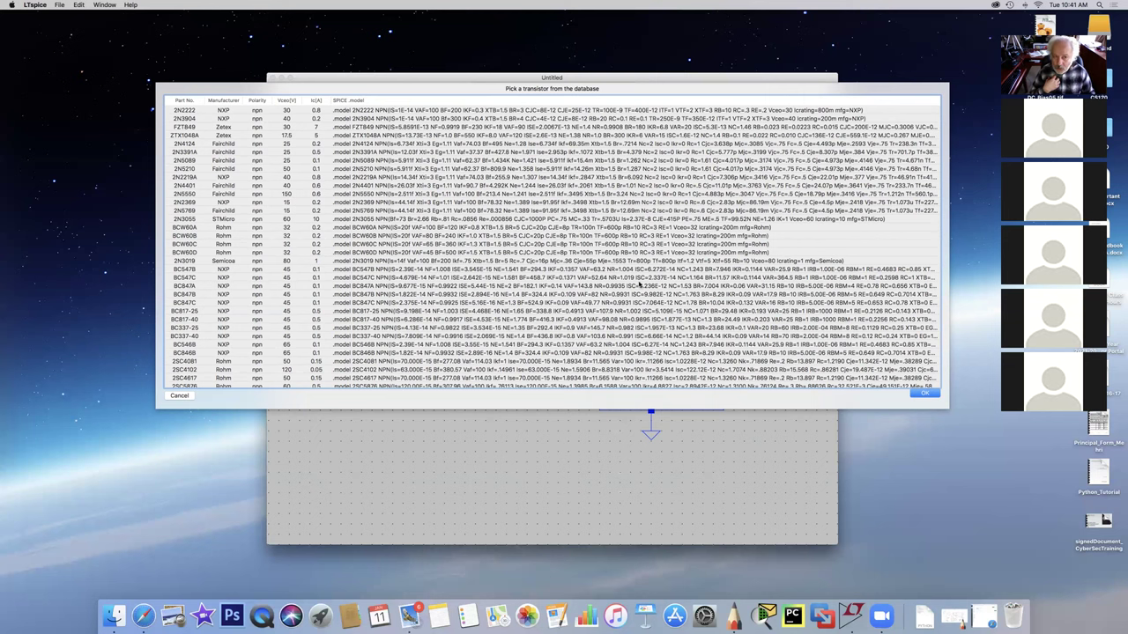
left_click(924, 394)
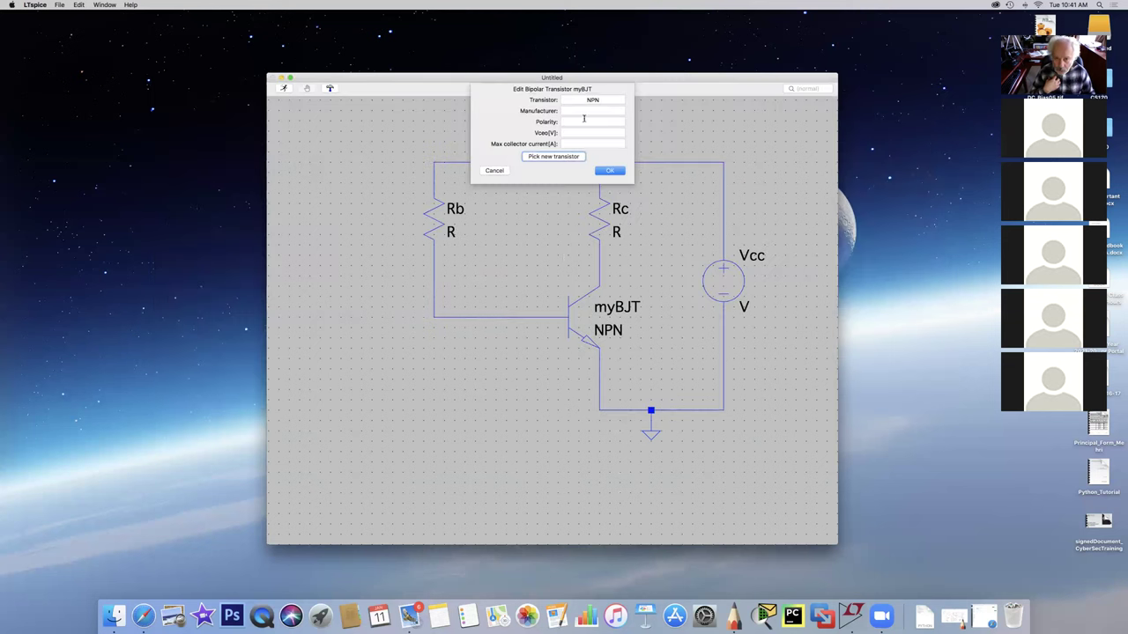
left_click(505, 170)
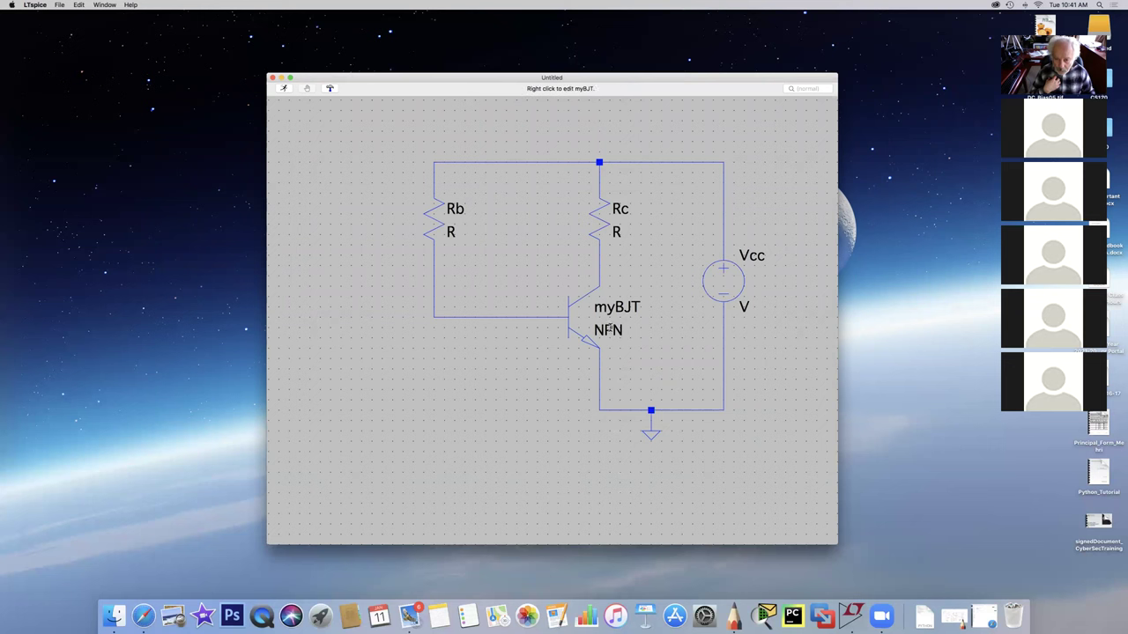
right_click(608, 328)
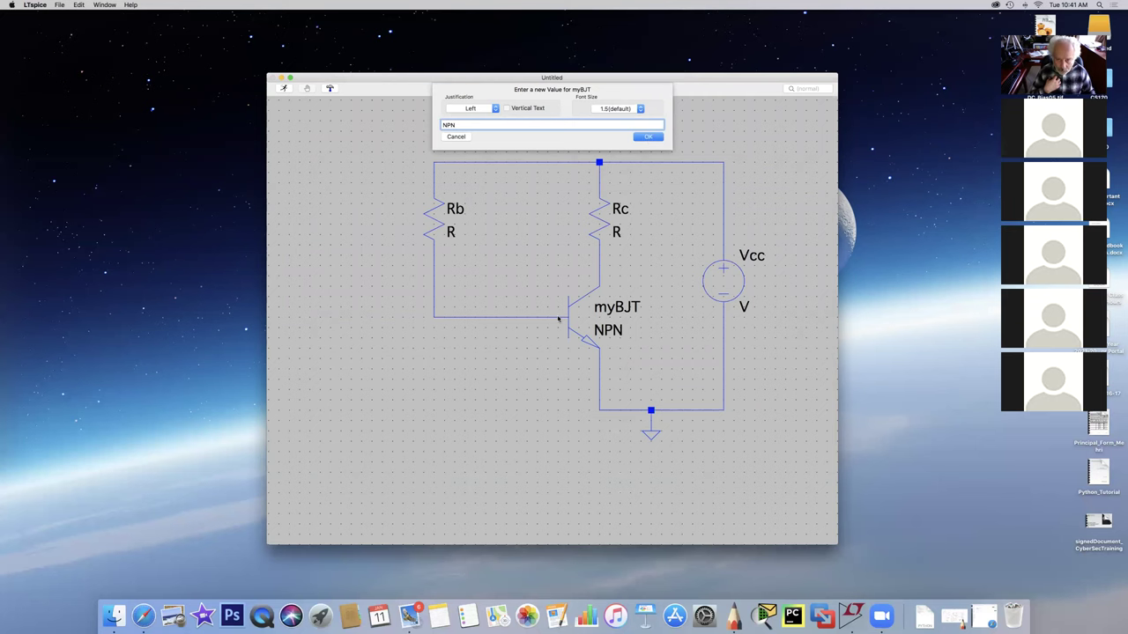
key("Return")
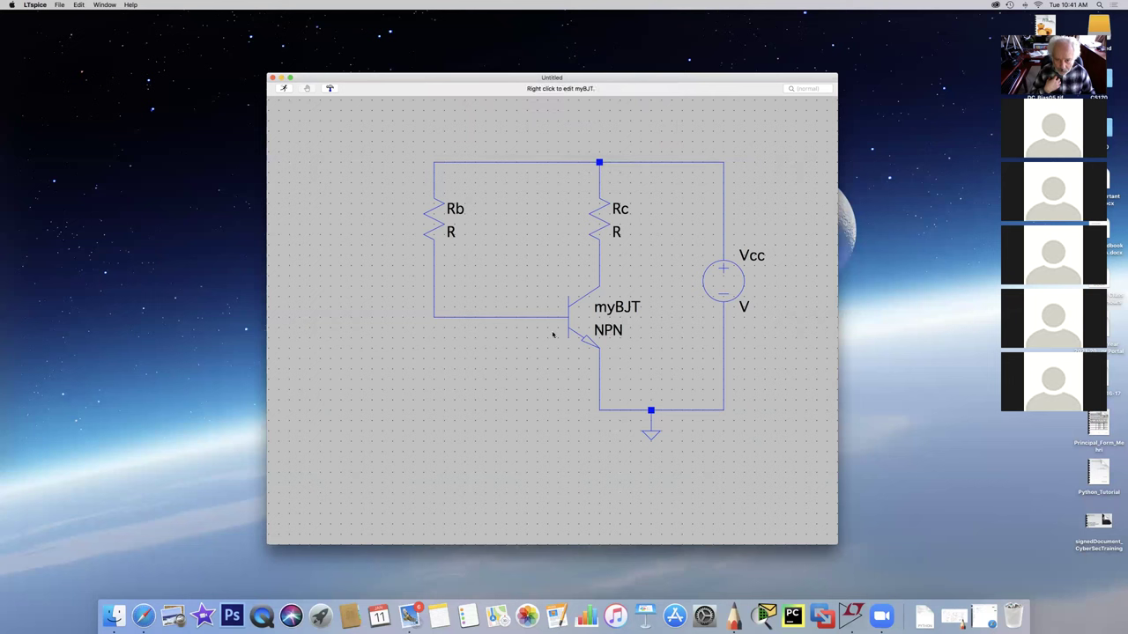
- Add the SPICE directive ".model myBJT NPN (BF = 50)" in the empty area below and left of the circuit
right_click(509, 357)
mouse_move(546, 397)
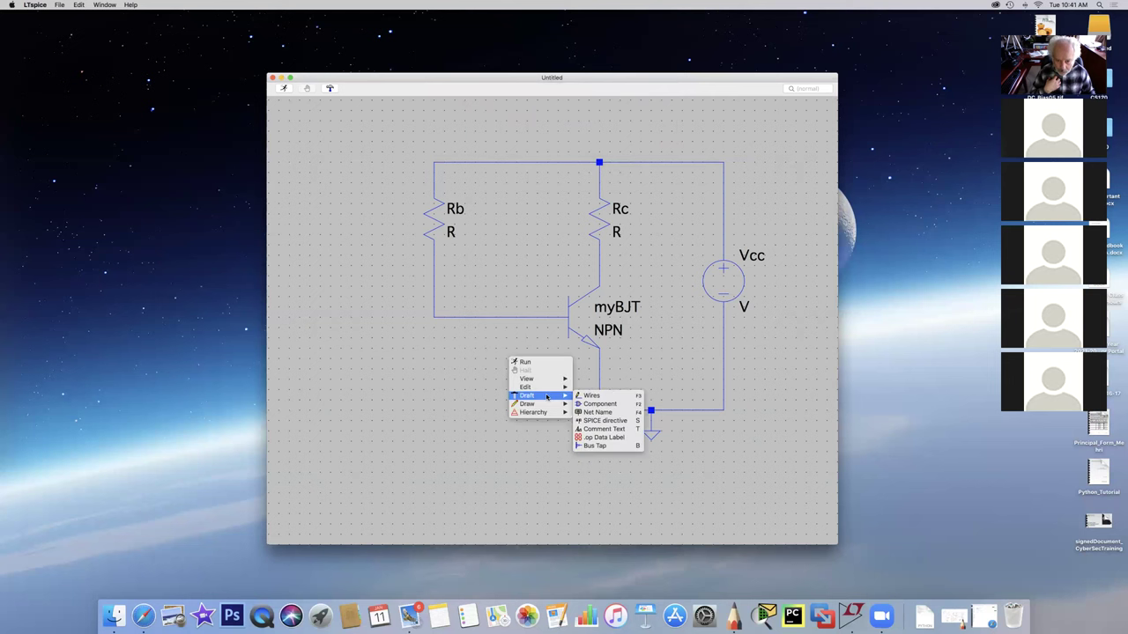
left_click(615, 429)
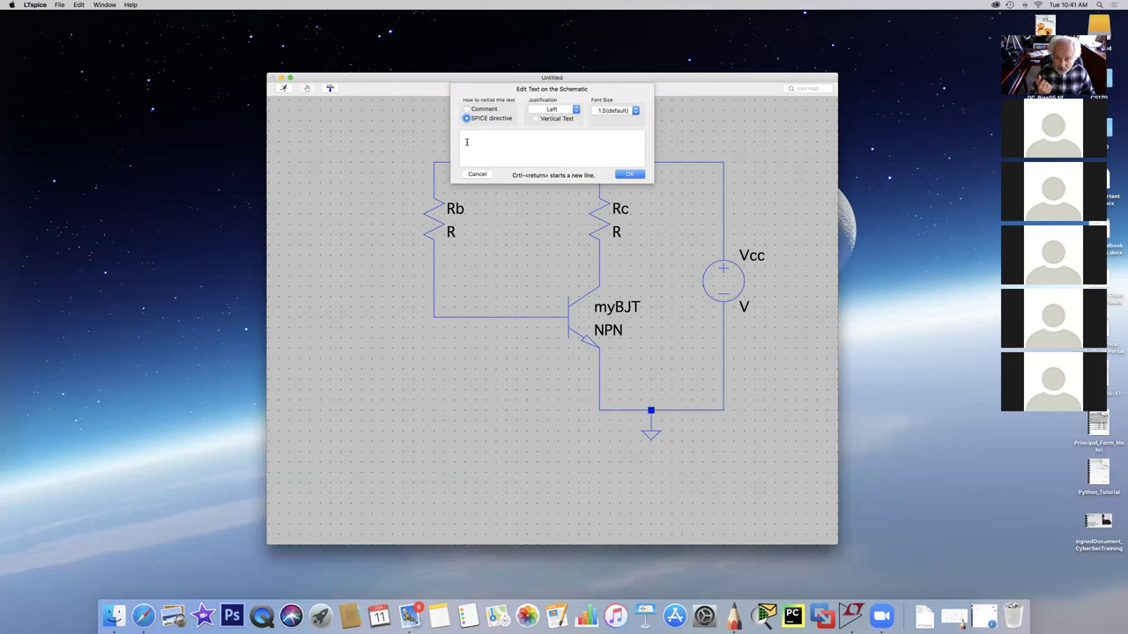
type(".model")
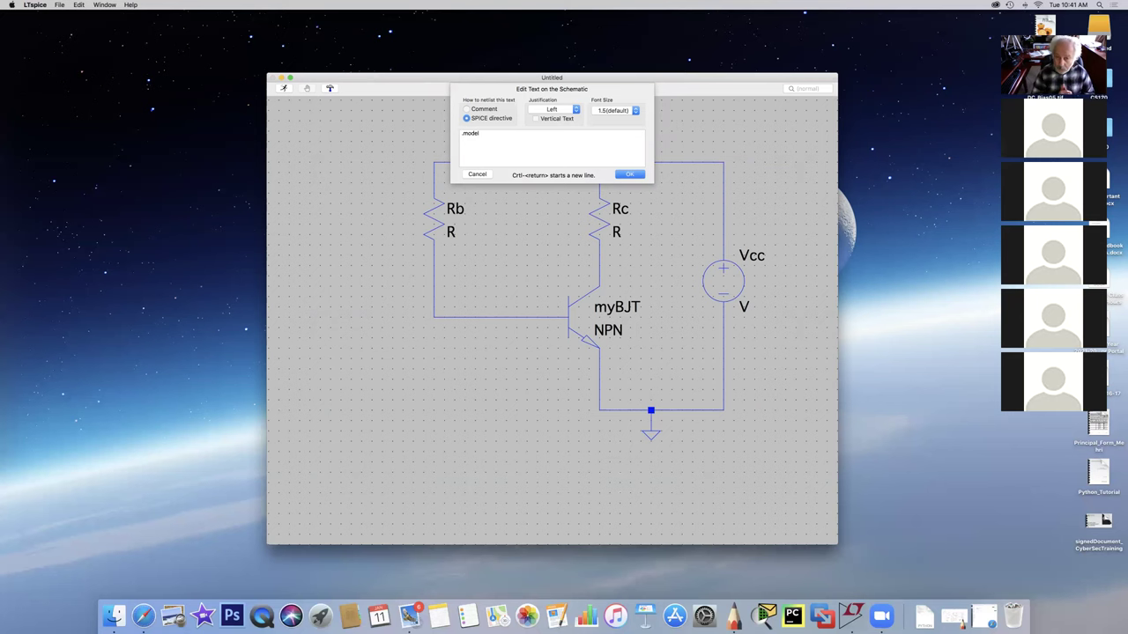
type(" my")
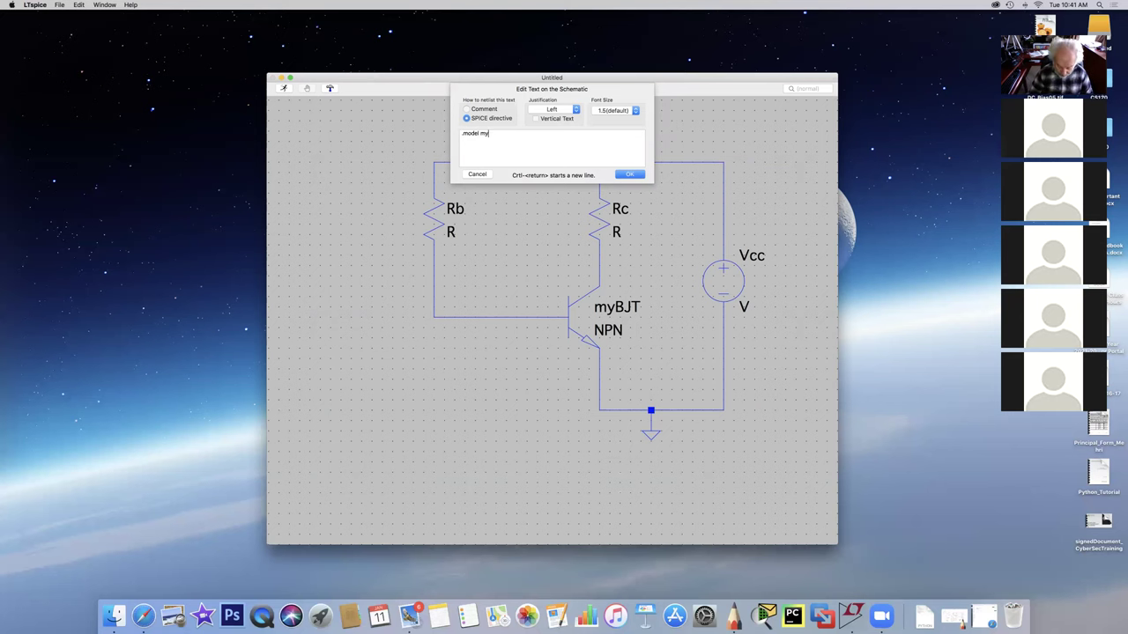
type("BJT")
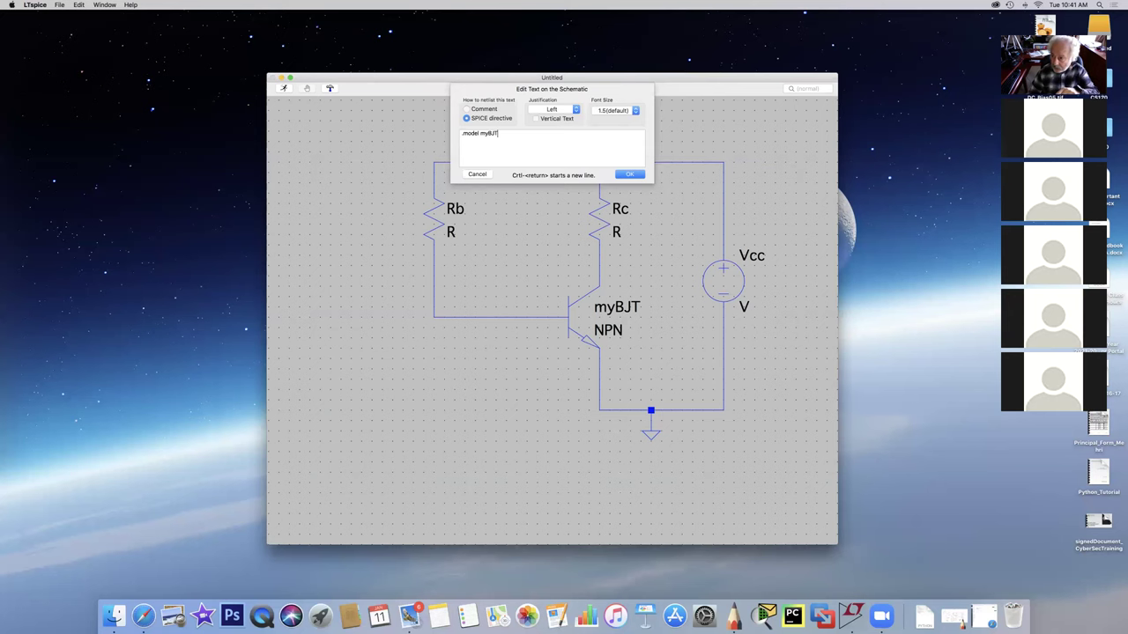
type("NPN")
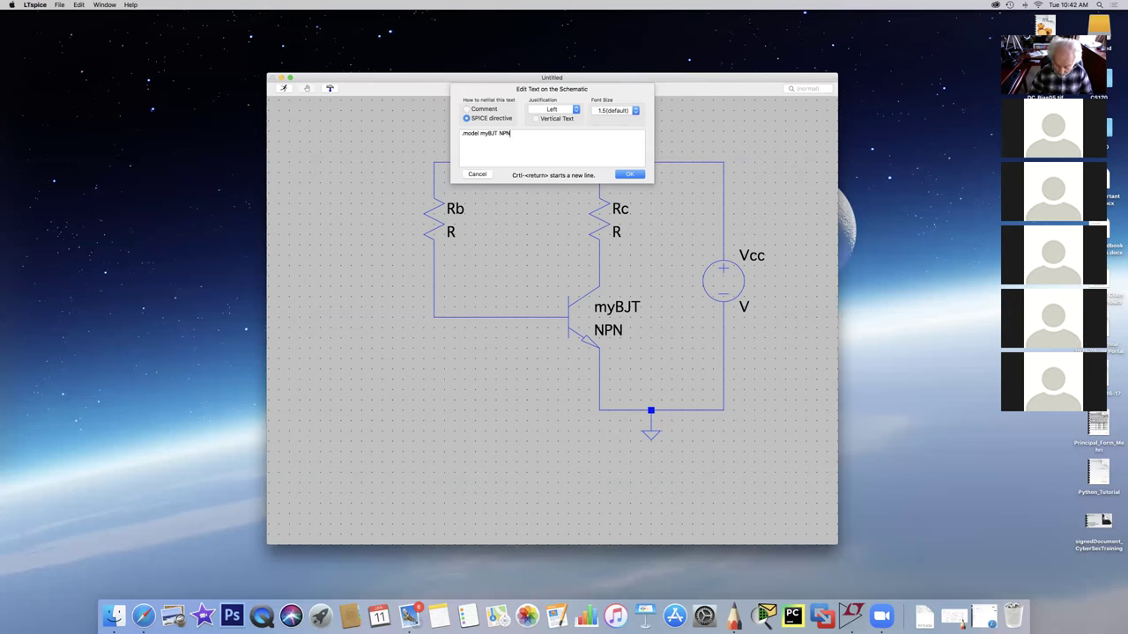
type(" (BF = 50)")
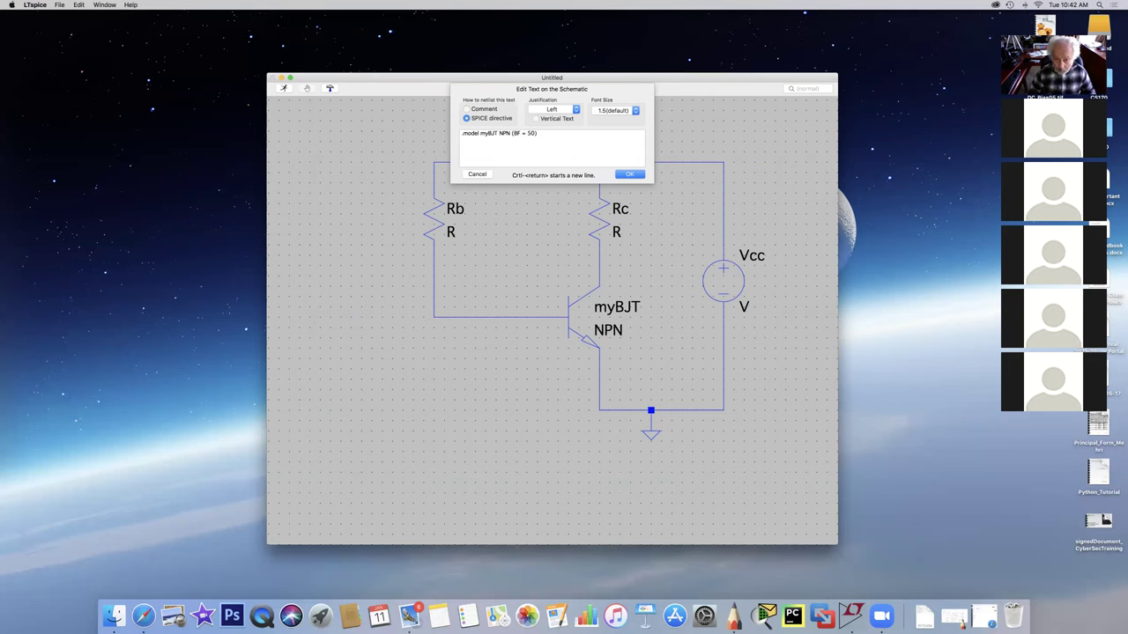
left_click(631, 174)
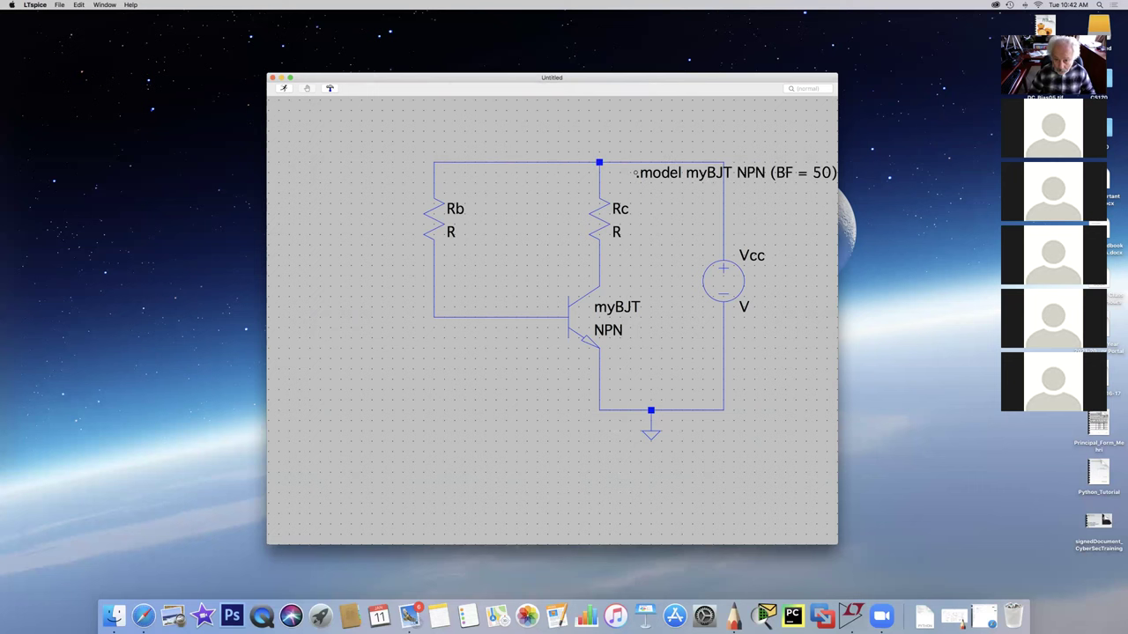
left_click(311, 419)
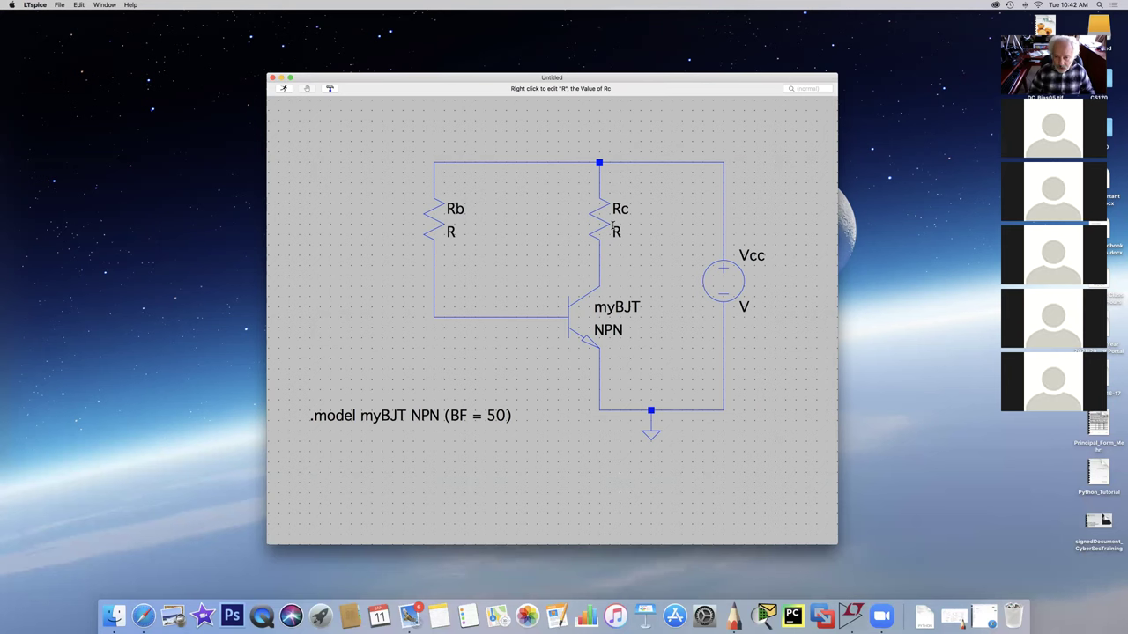
- Set the value of collector resistor Rc to 2.2K
right_click(614, 227)
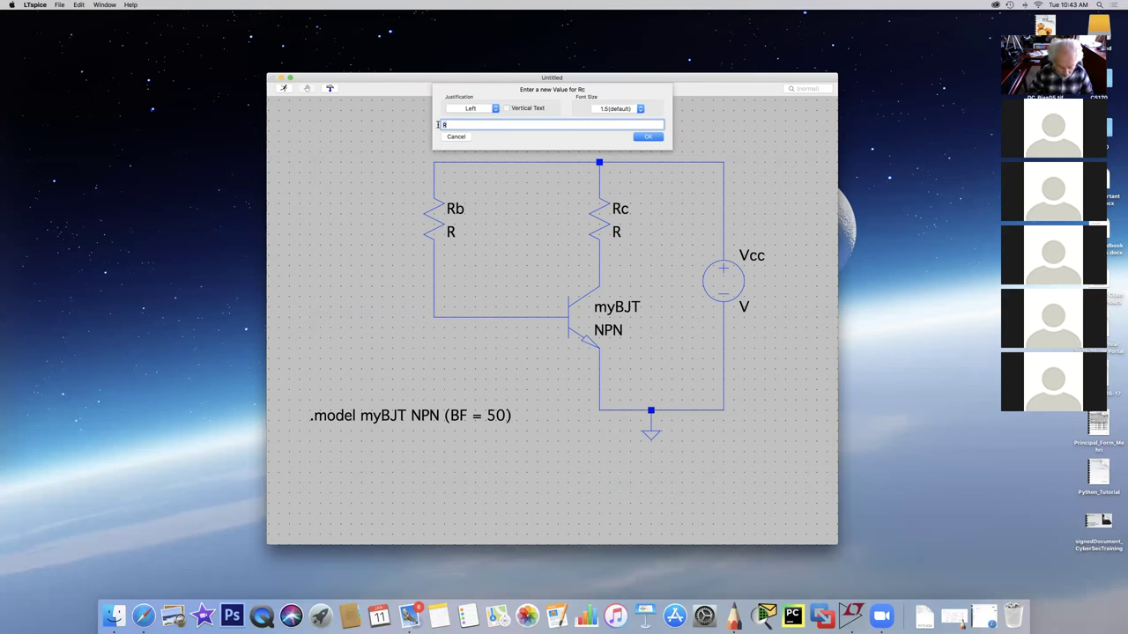
type(".2K")
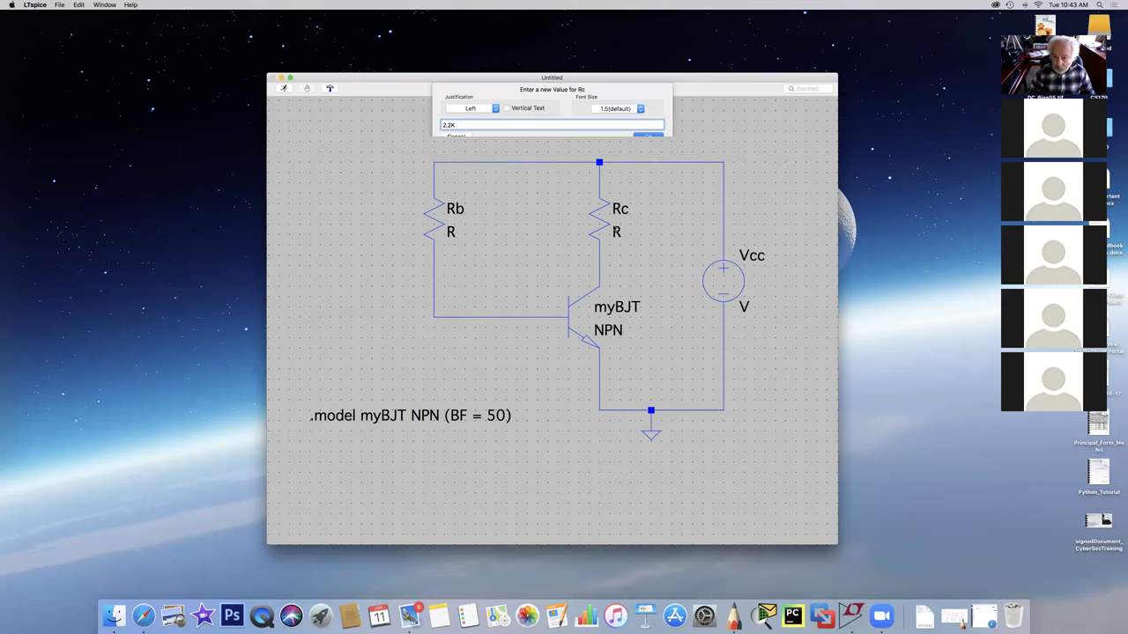
left_click(648, 137)
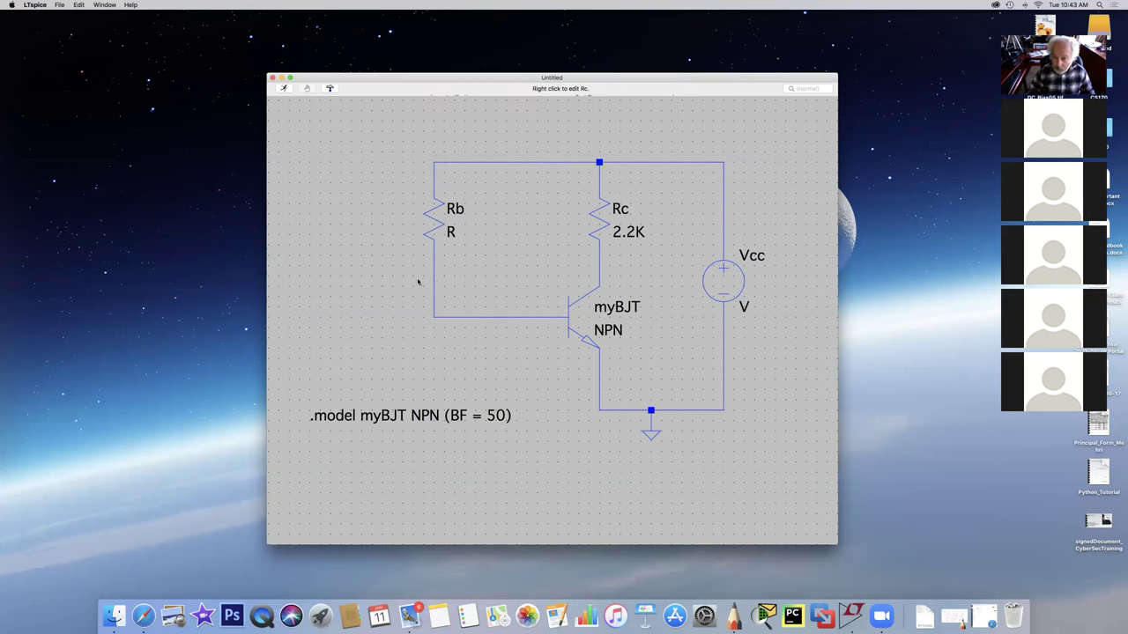
- Set the value of base resistor Rb to 240K
right_click(451, 231)
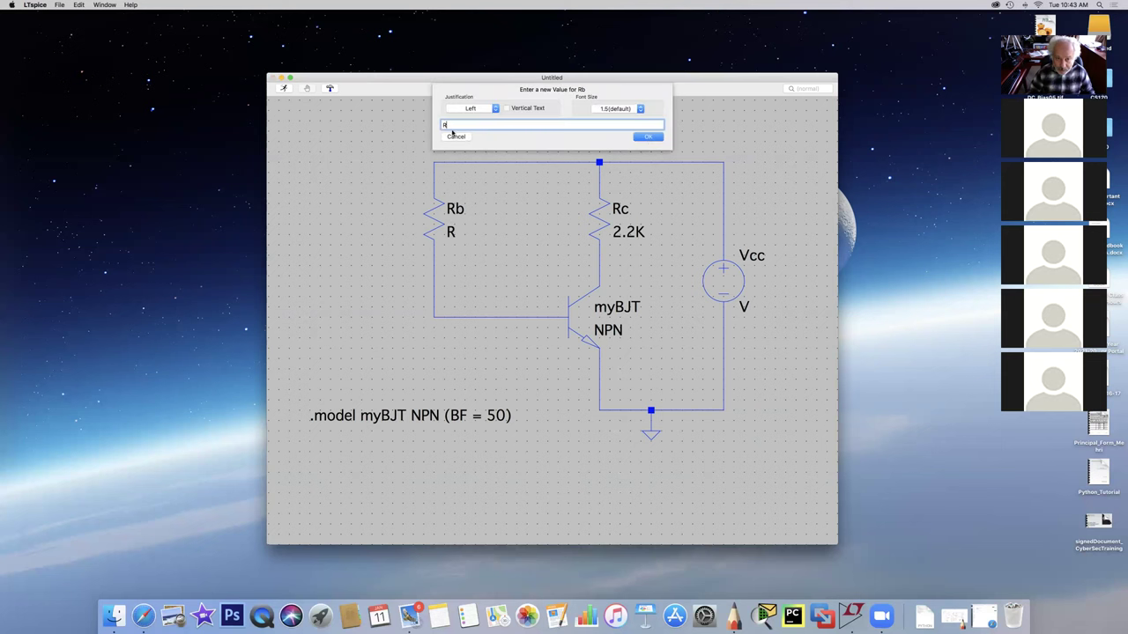
type("240")
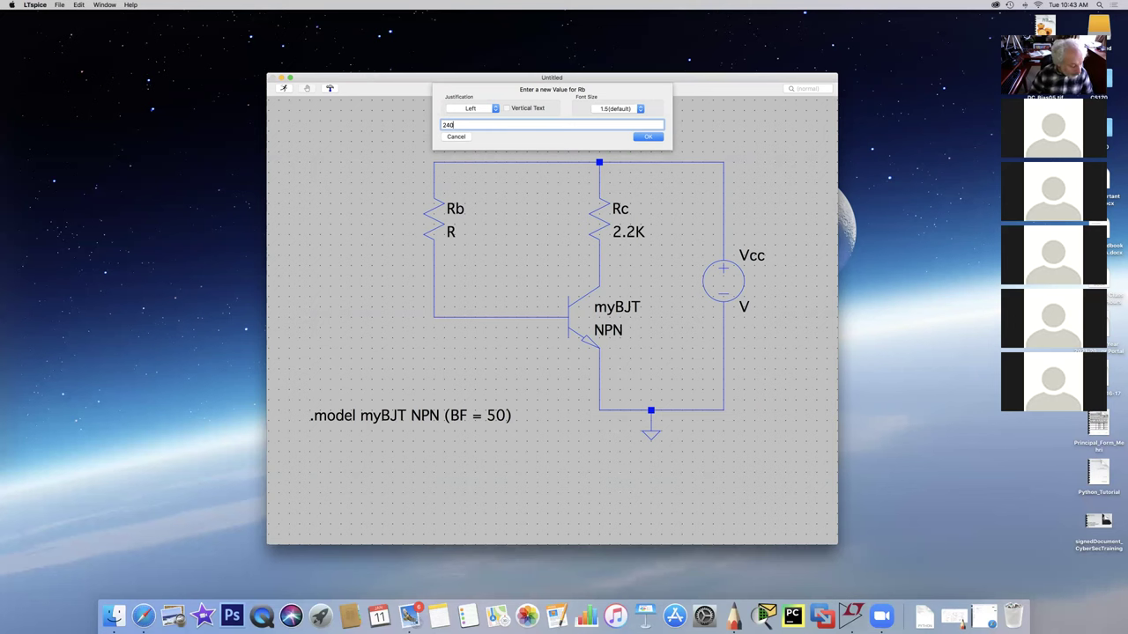
type("K")
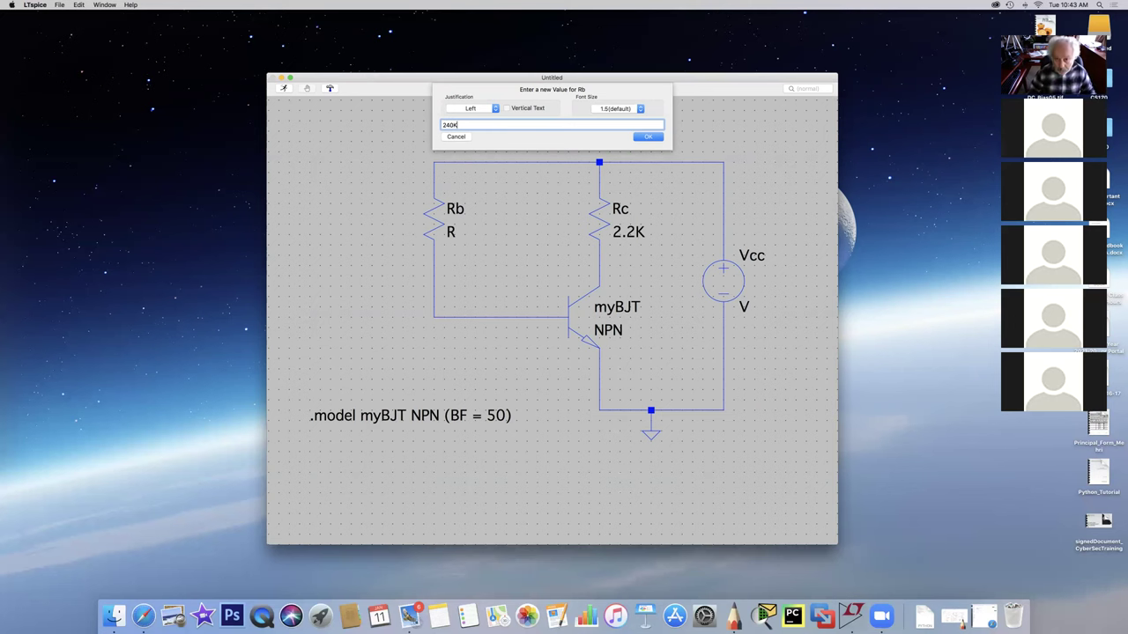
key("Return")
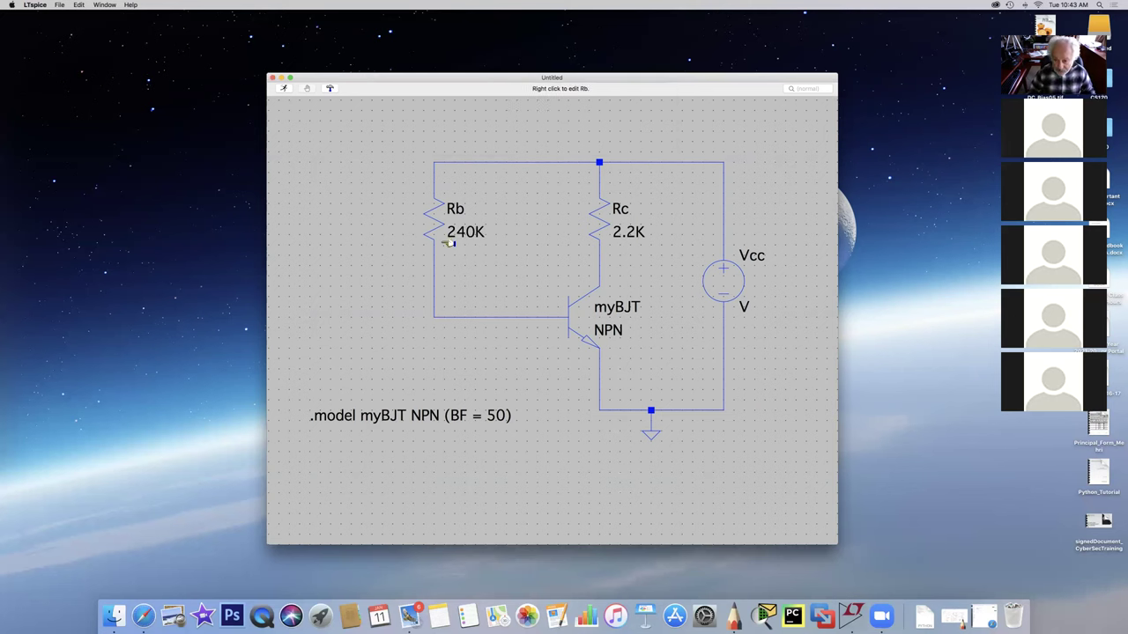
- Set the value of voltage source Vcc to 12
right_click(745, 305)
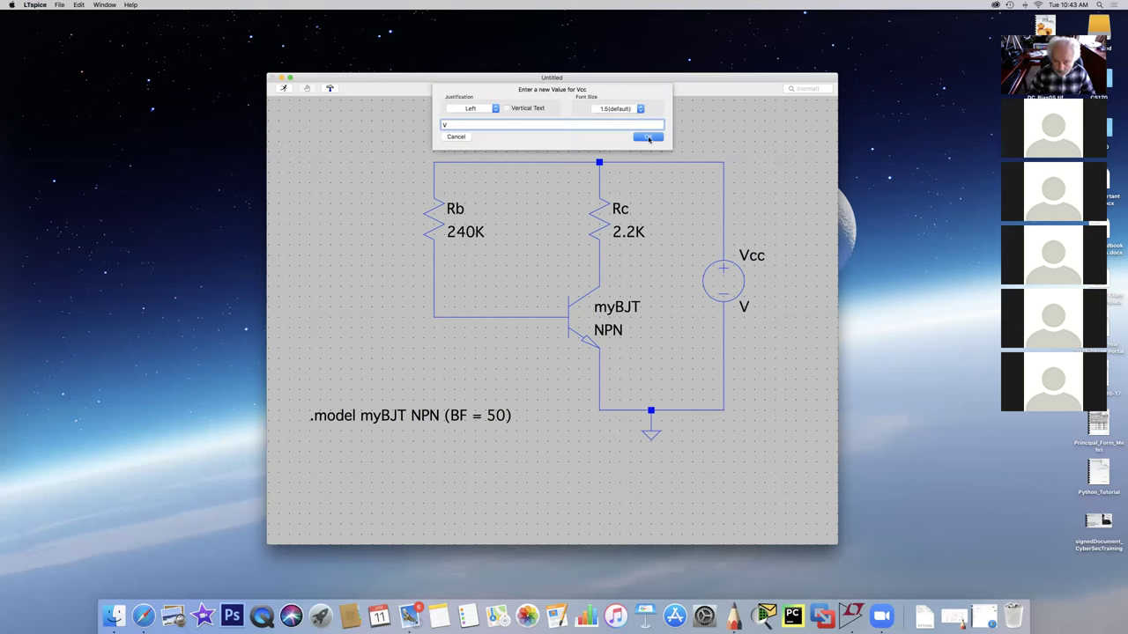
key("BackSpace")
type("12")
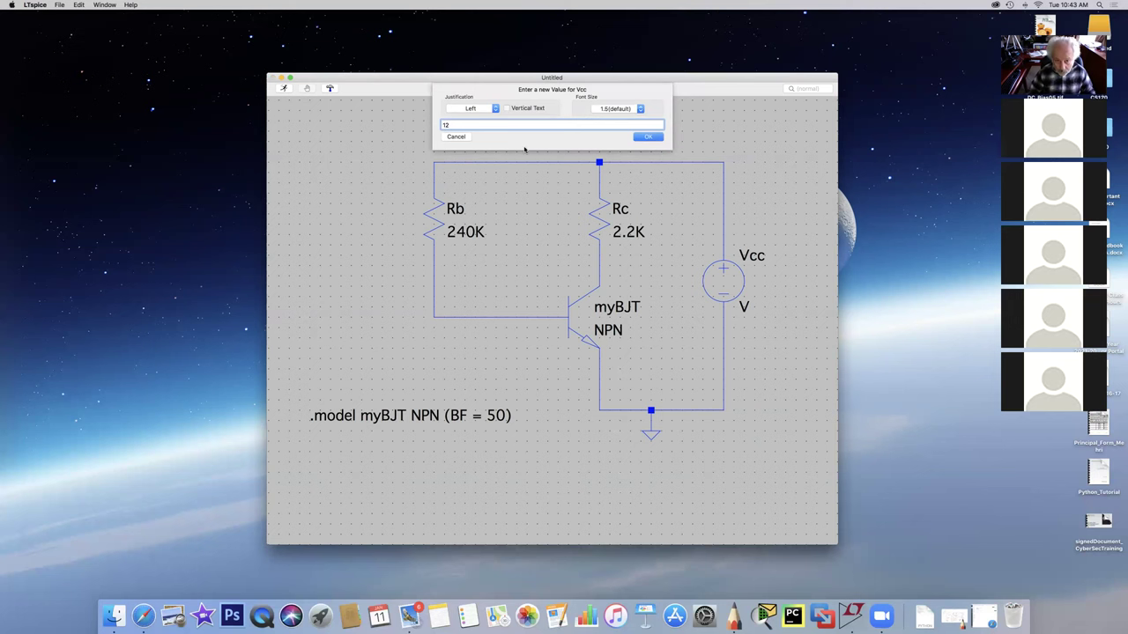
left_click(660, 138)
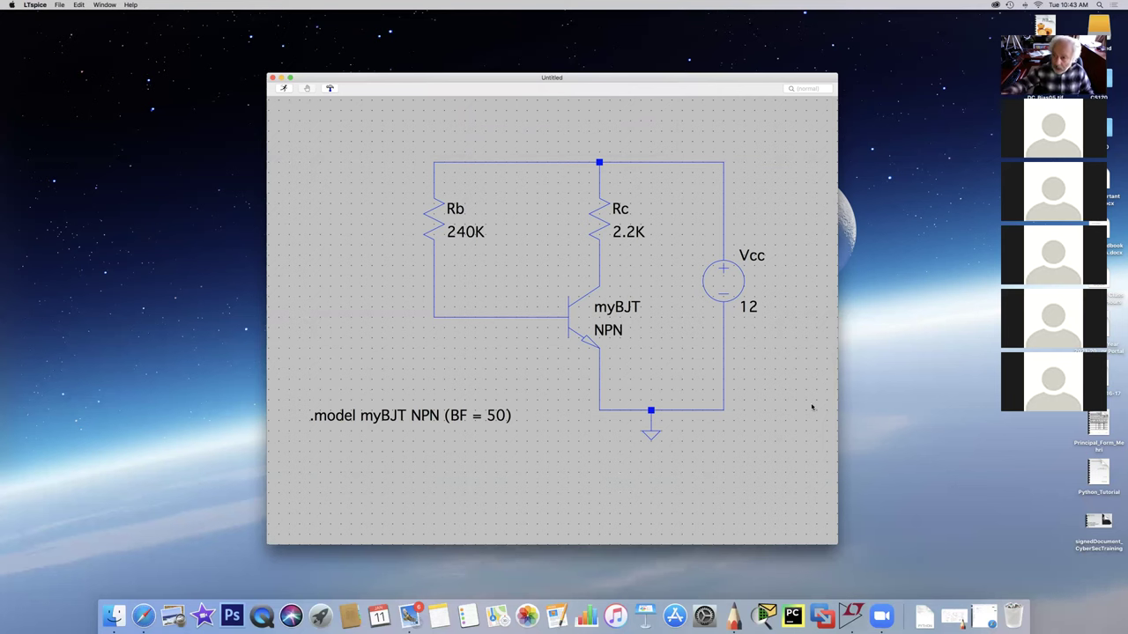
- Add an operating-point SPICE directive ".op" directly below the .model line
right_click(355, 226)
mouse_move(390, 265)
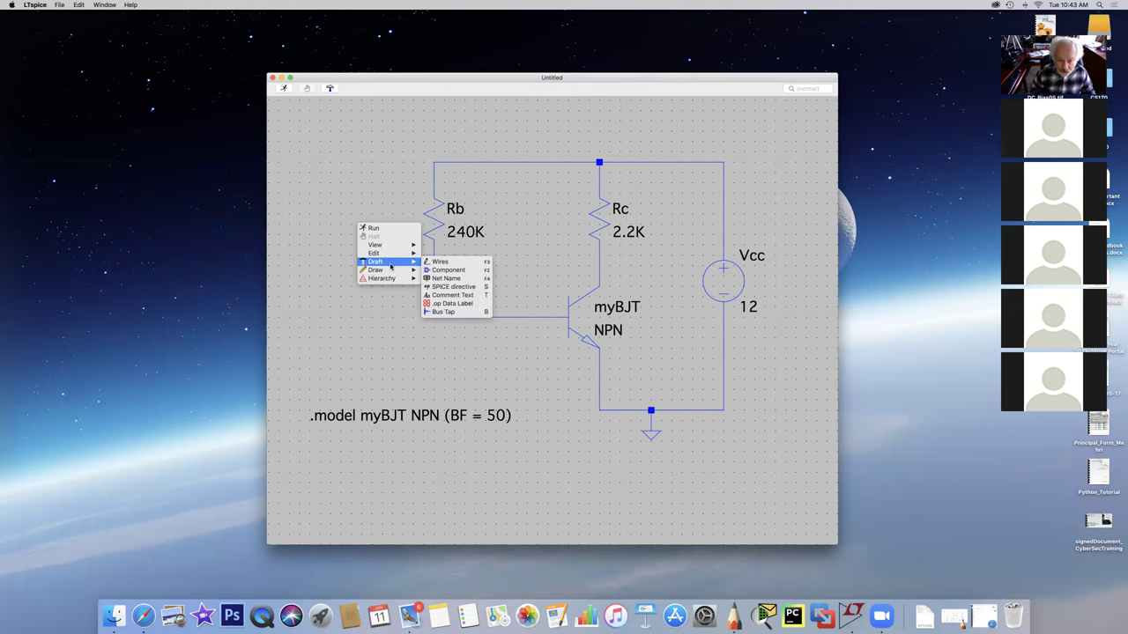
left_click(448, 288)
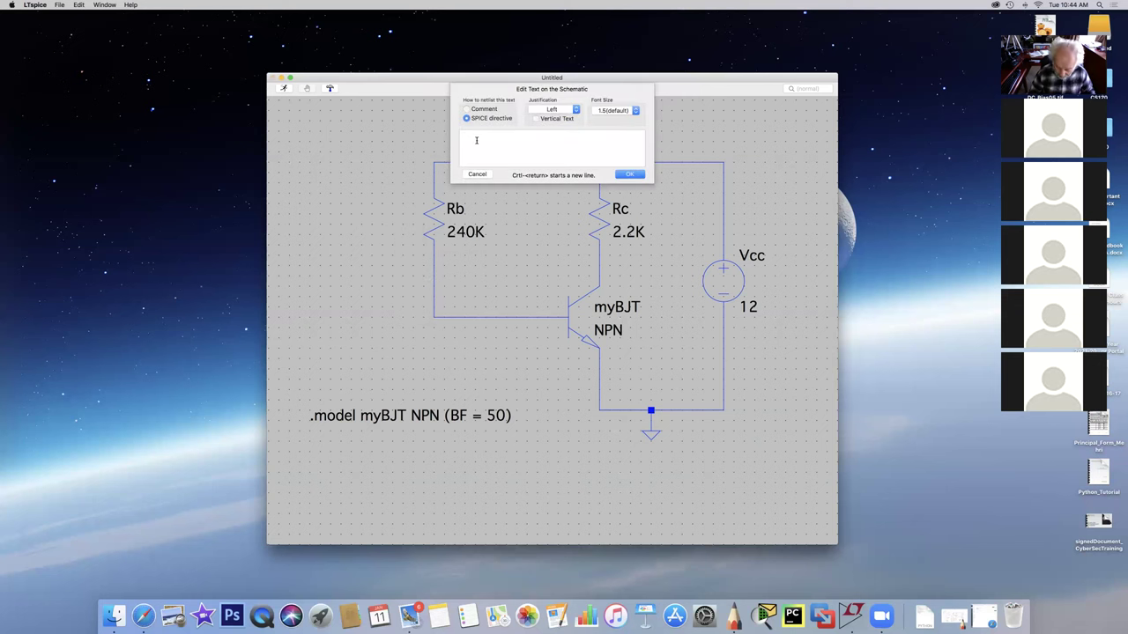
type(".op")
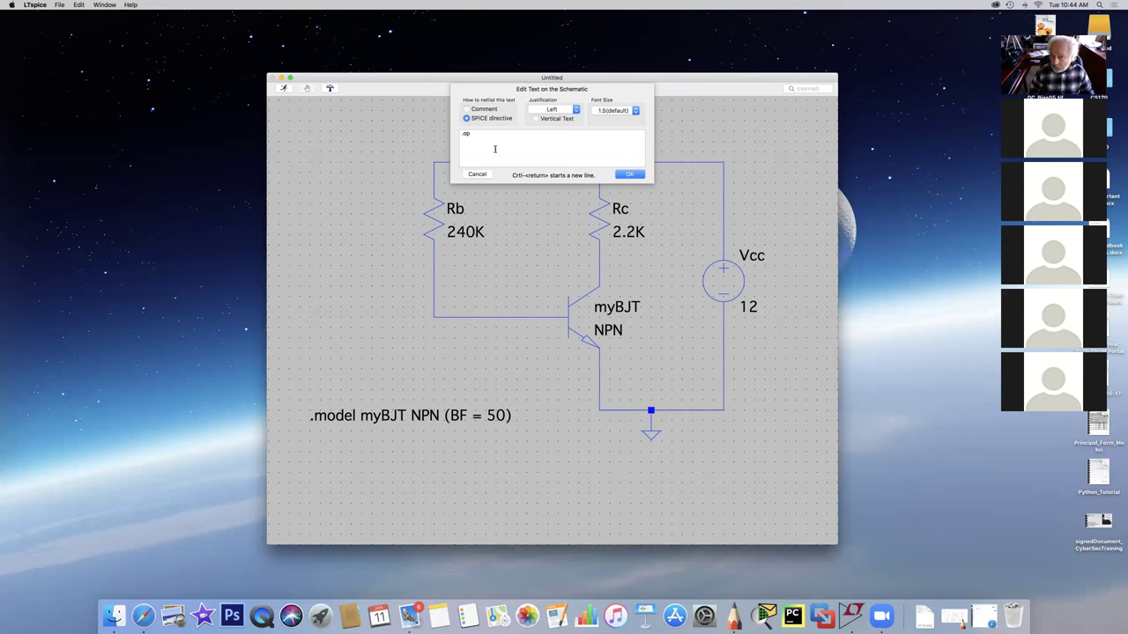
left_click(621, 175)
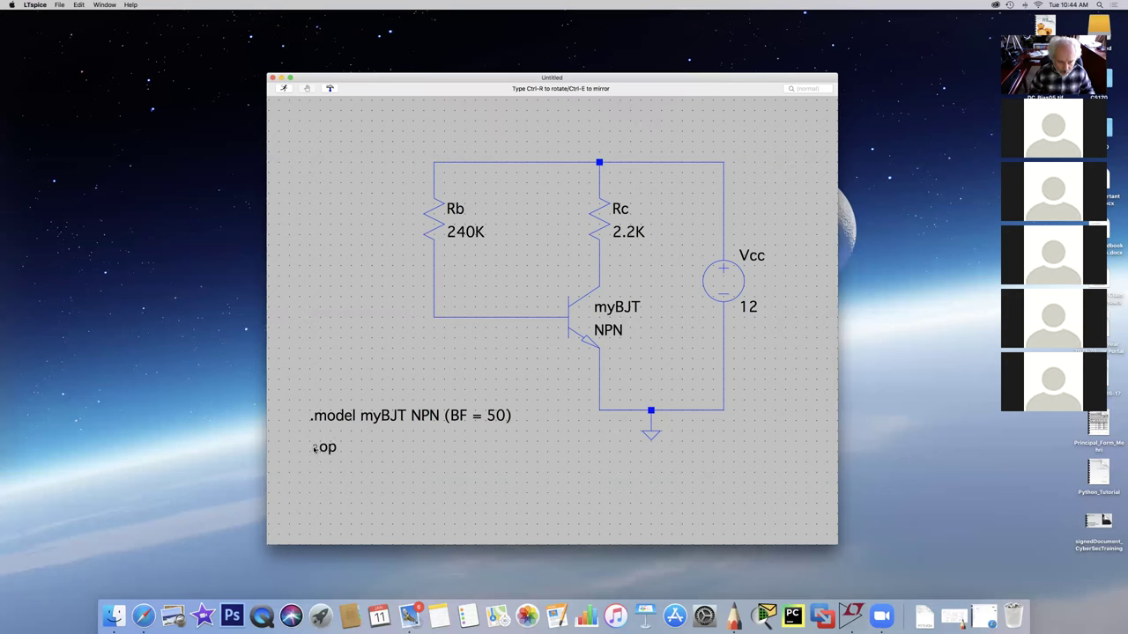
left_click(314, 449)
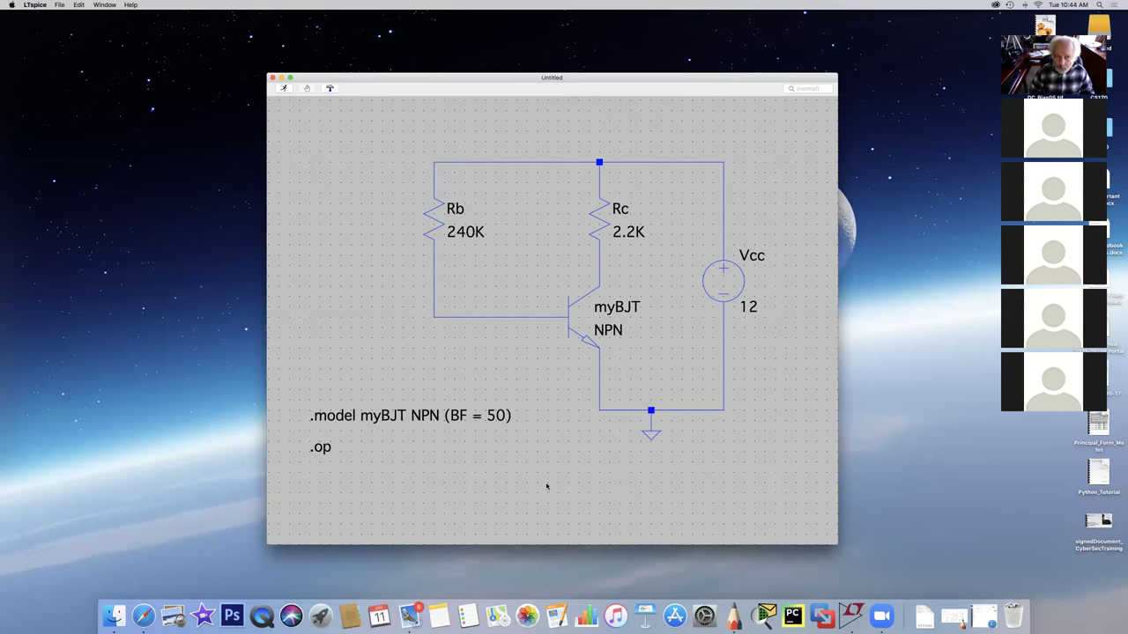
- Run the operating-point simulation and enlarge the waveform window
left_click(284, 89)
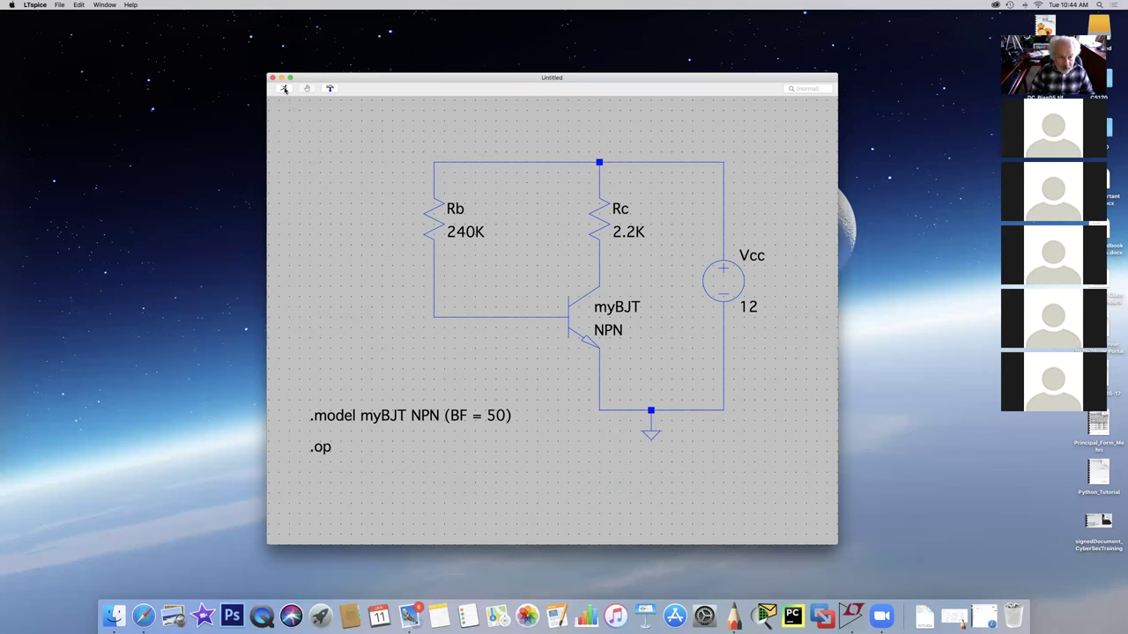
left_click(284, 89)
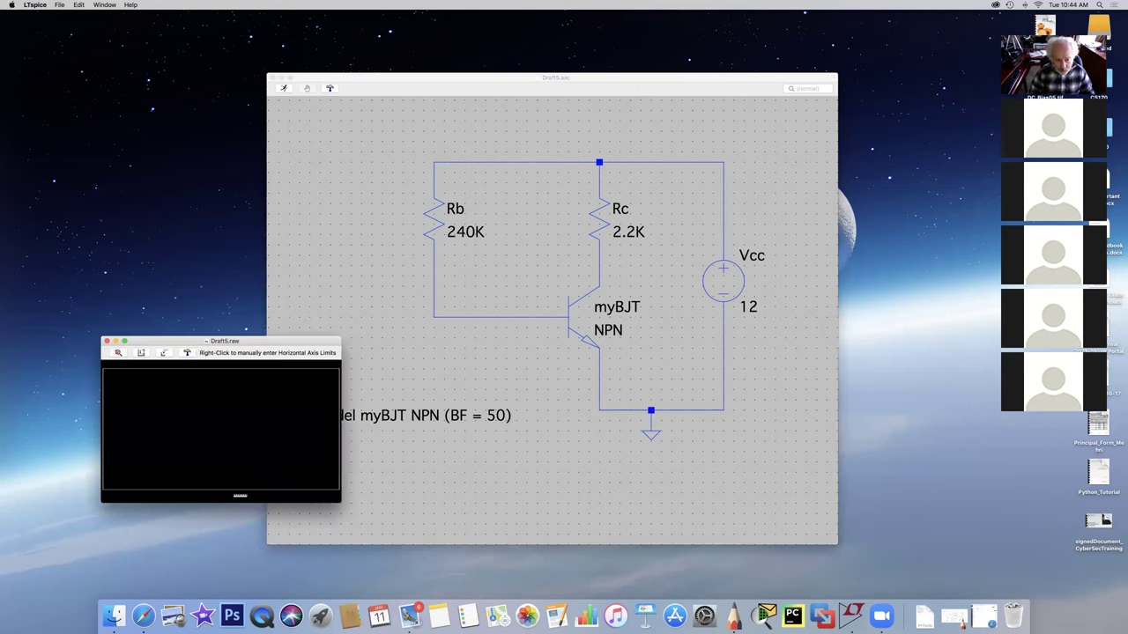
left_click_drag(337, 501, 563, 574)
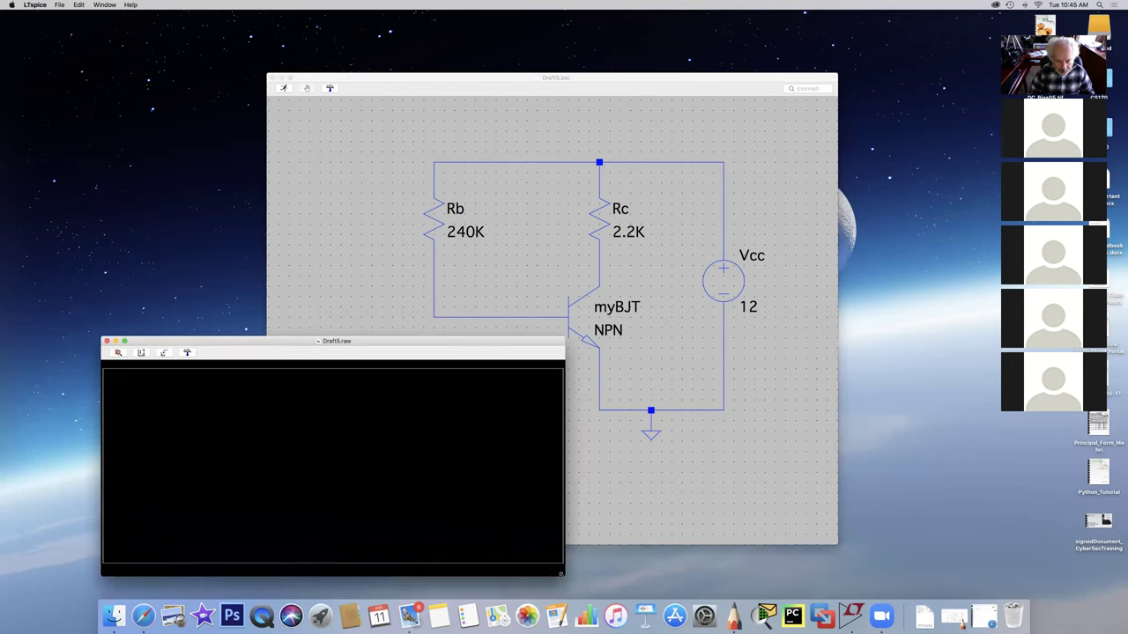
- Arrange the waveform and schematic windows side by side and plot the voltage at the transistor's collector node
left_click_drag(418, 341, 347, 303)
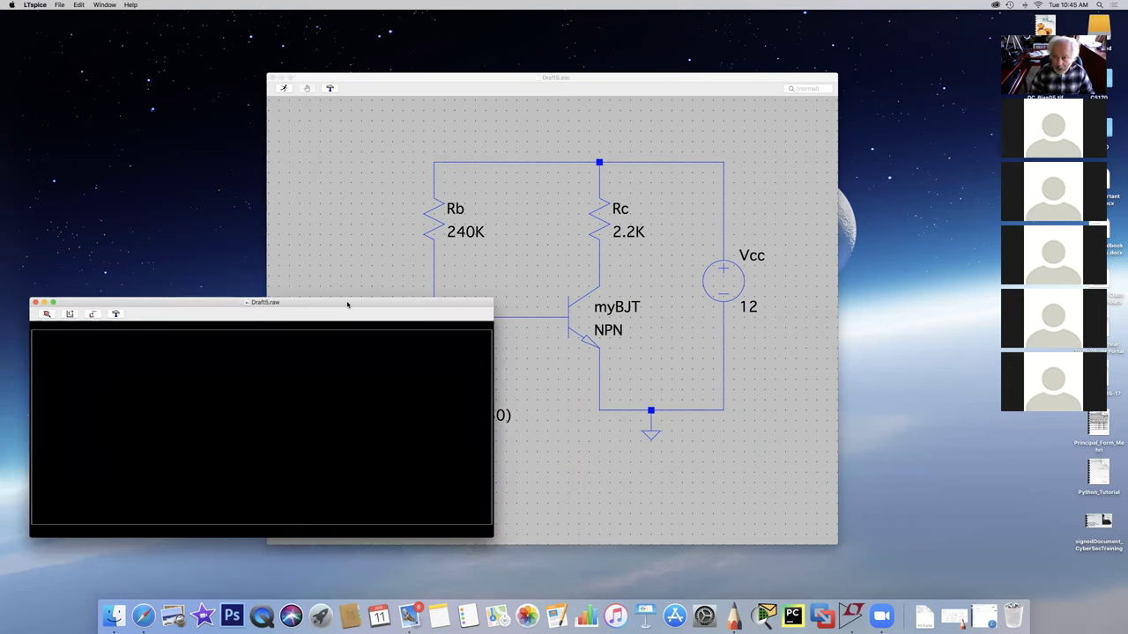
left_click_drag(478, 79, 609, 70)
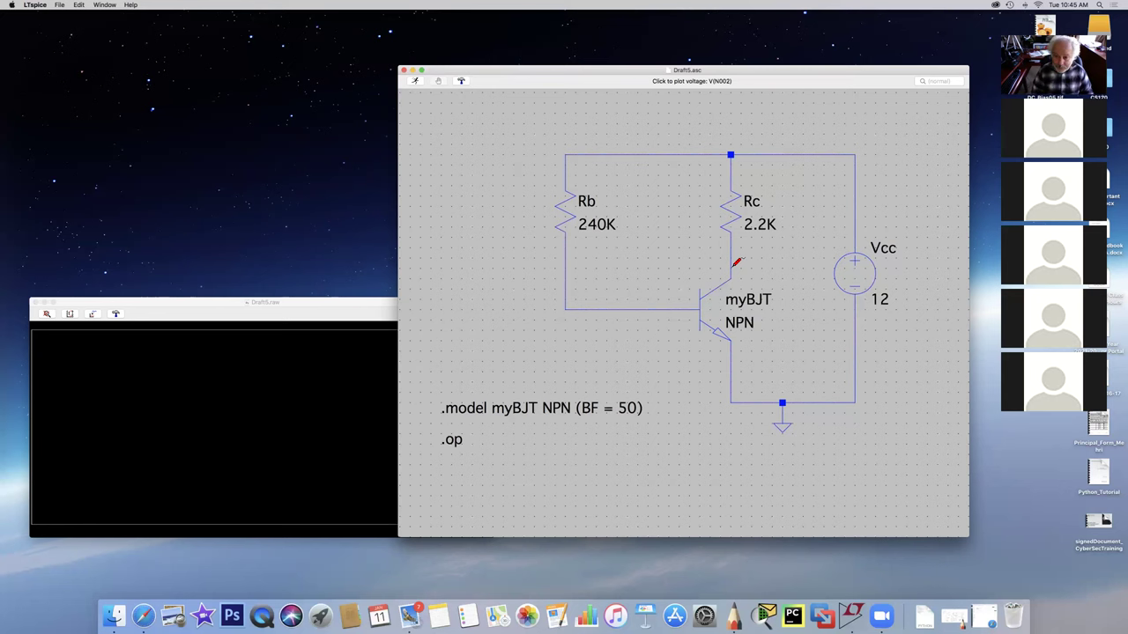
left_click(736, 261)
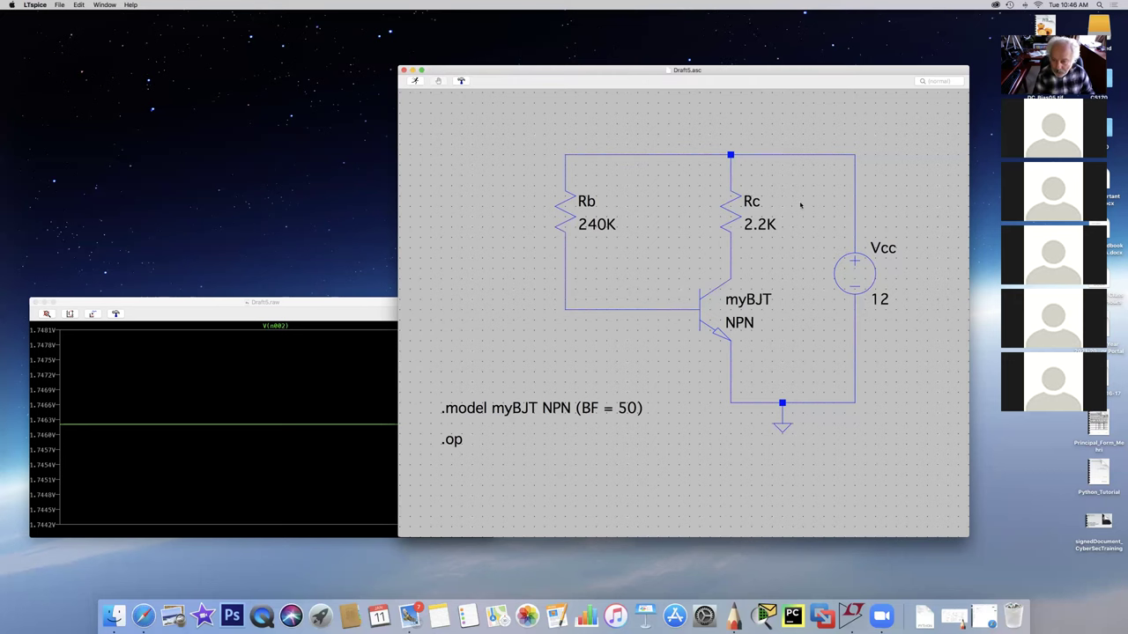
- Add the current through Rc to the plot, read it with an attached cursor, and close the waveform window
left_click(733, 206)
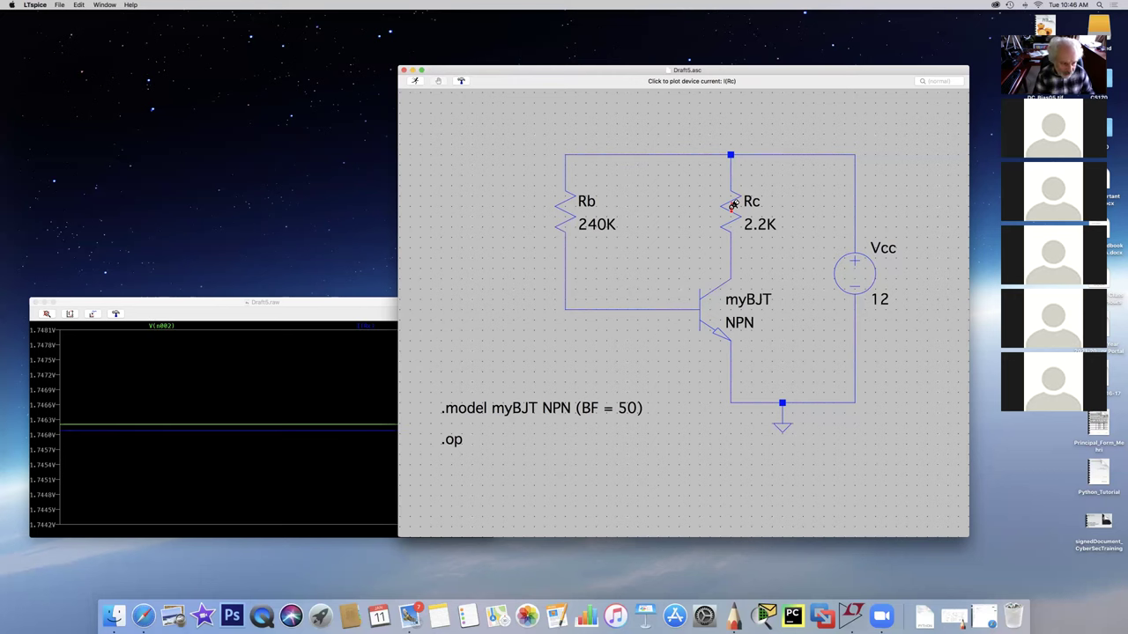
left_click(316, 301)
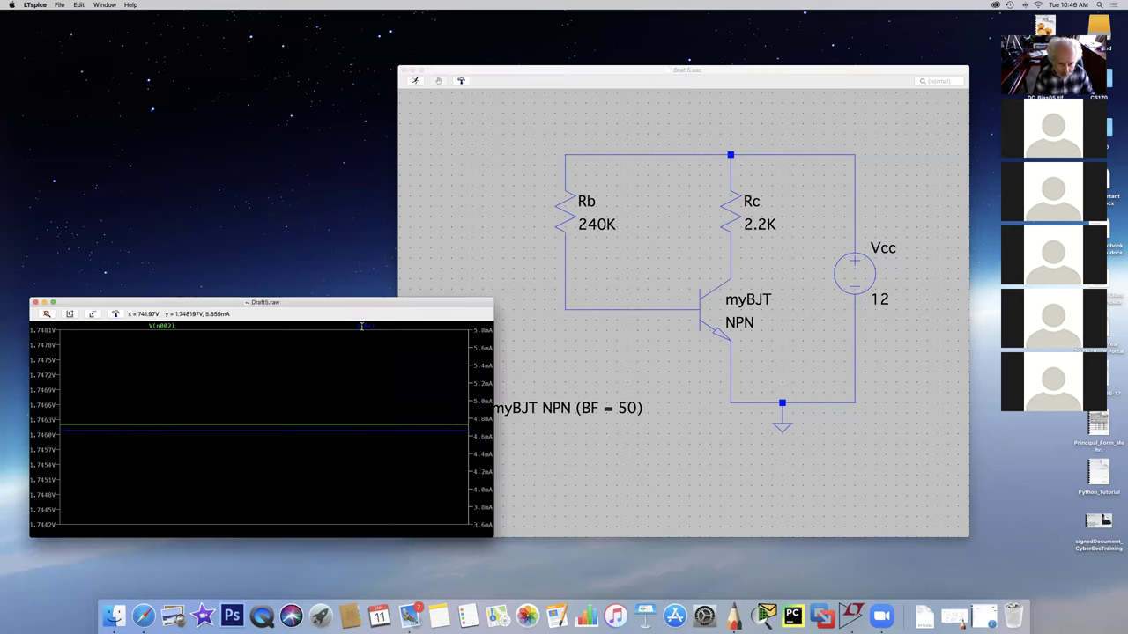
left_click(362, 326)
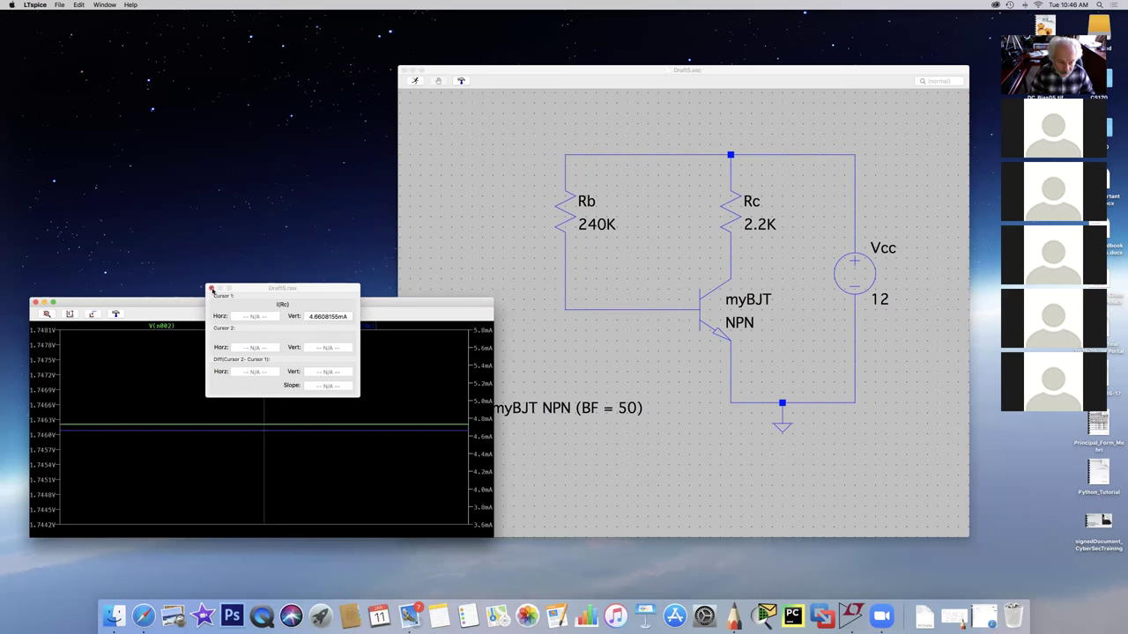
left_click(211, 290)
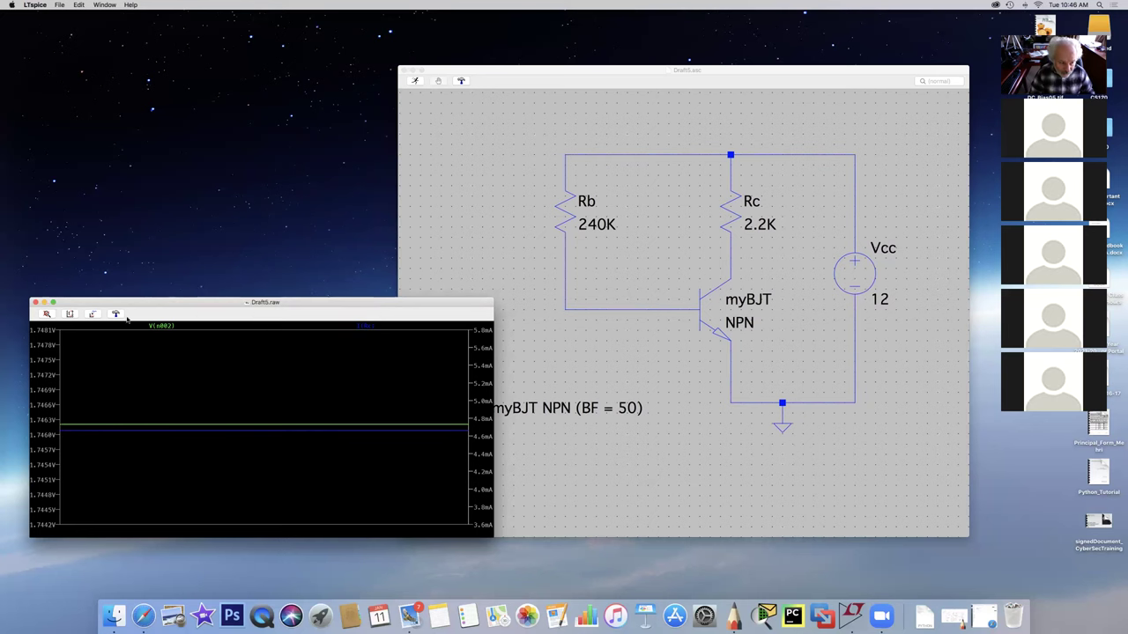
left_click(35, 303)
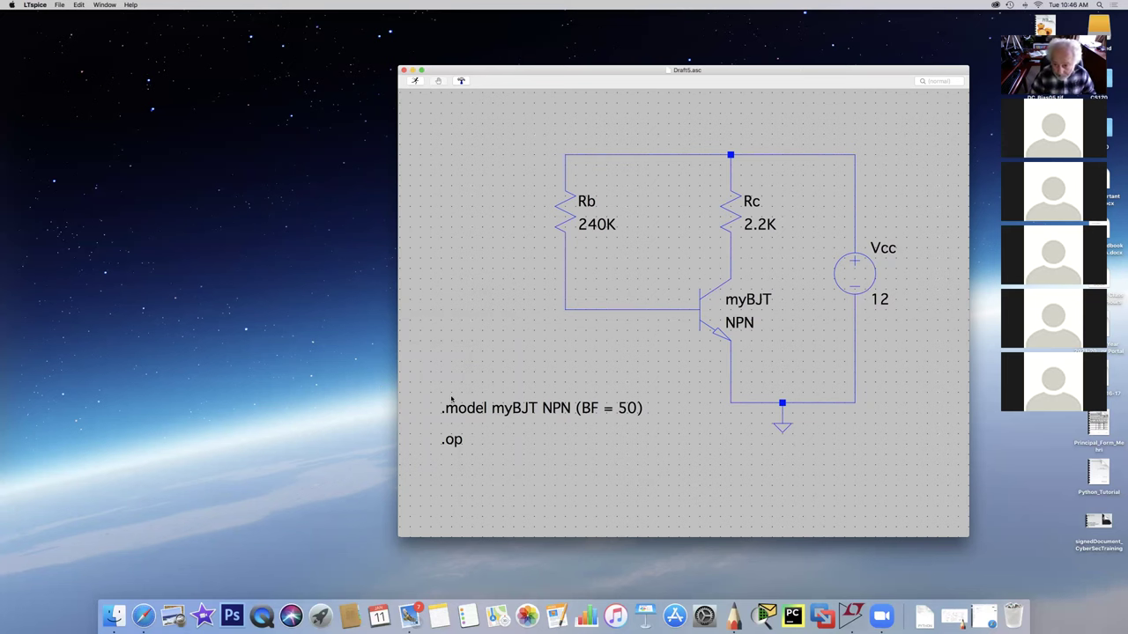
- Rerun the operating-point simulation and plot the transistor's base node voltage, closing the waveform window after reading it
left_click_drag(617, 73, 505, 67)
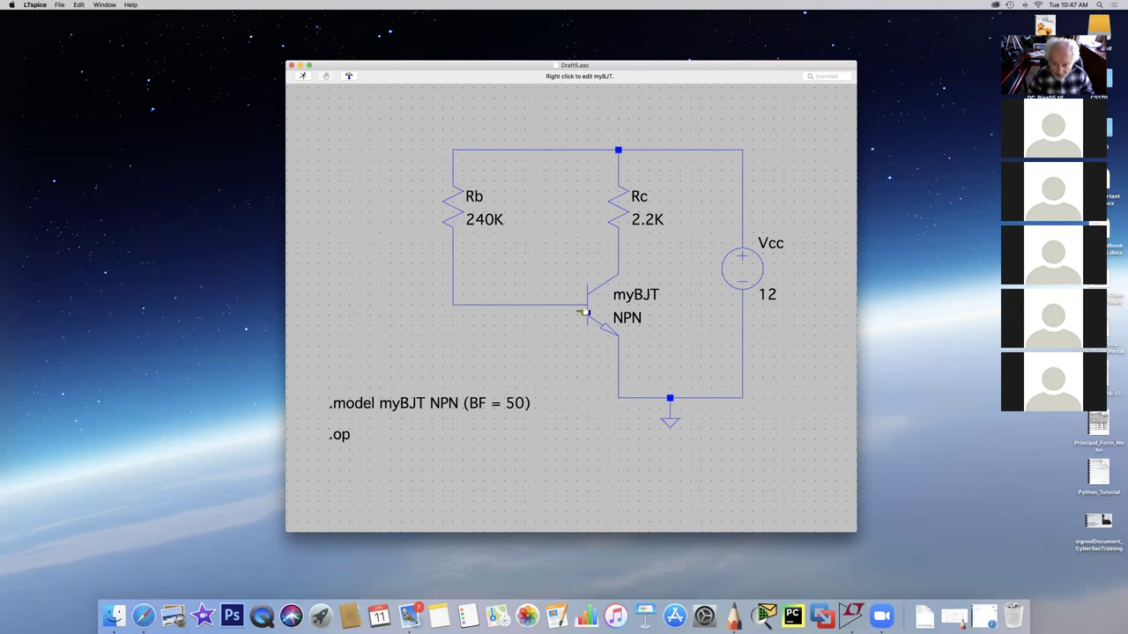
left_click(303, 77)
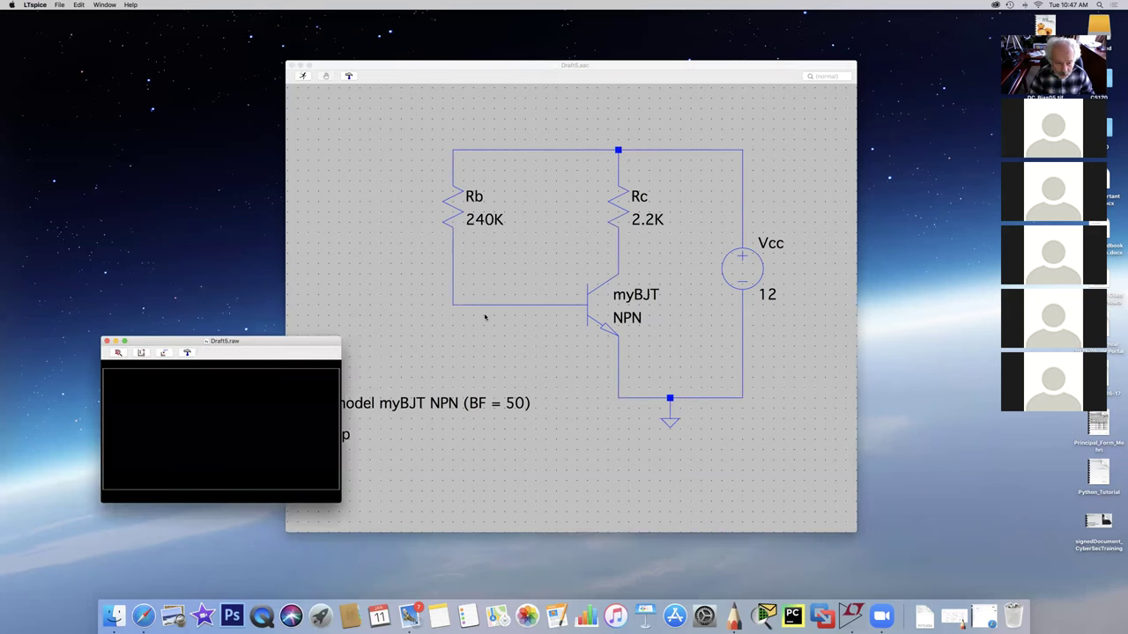
left_click(569, 305)
left_click(570, 304)
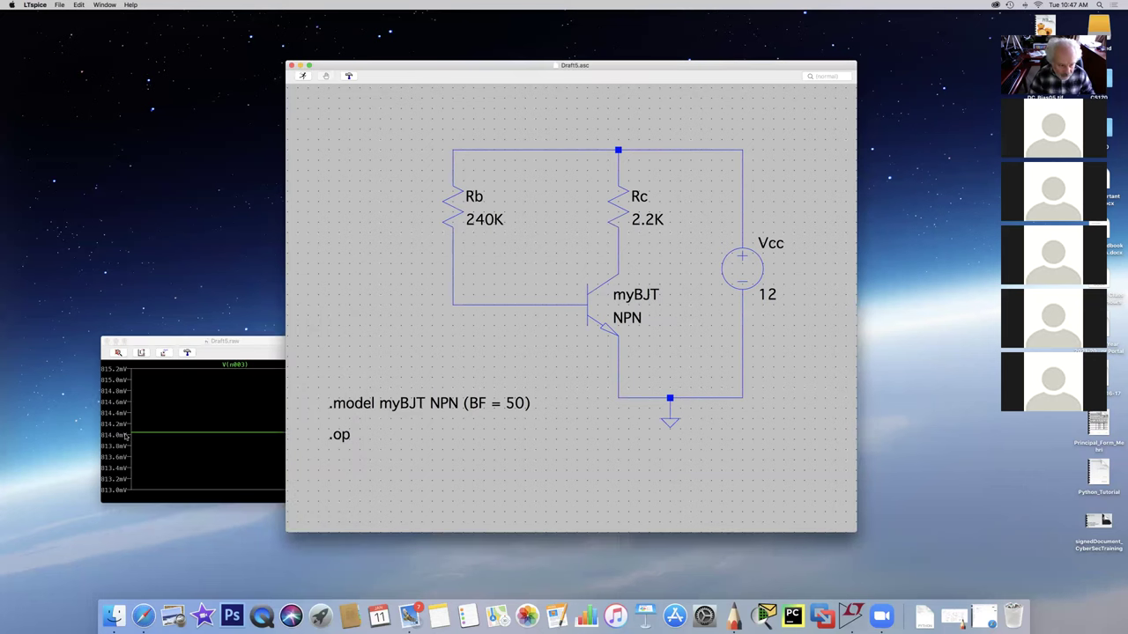
left_click(274, 341)
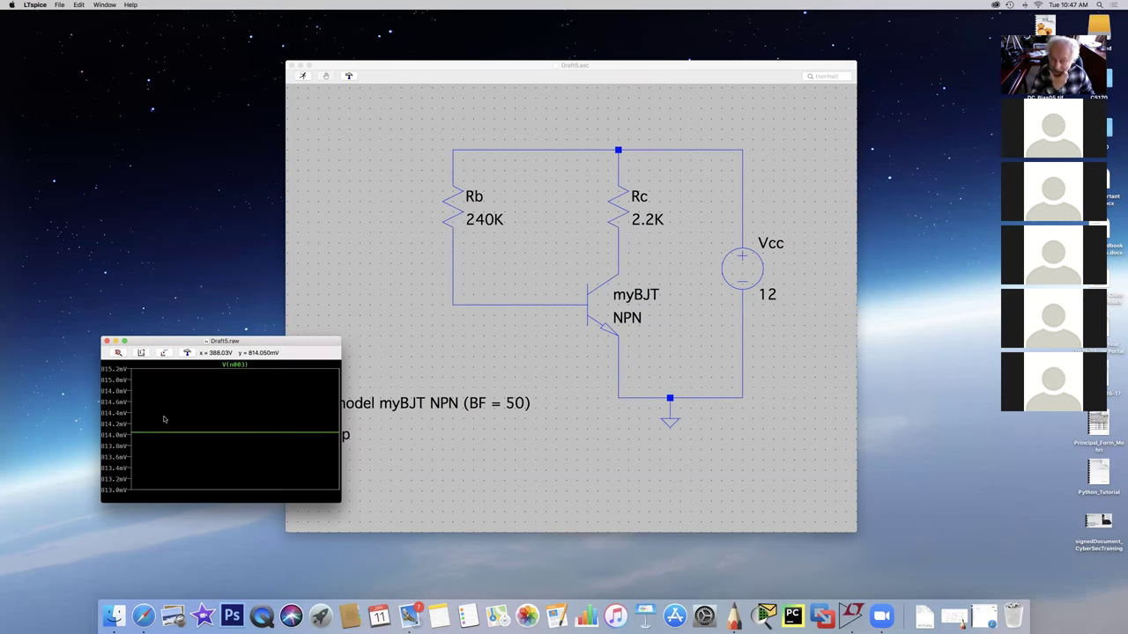
left_click(106, 342)
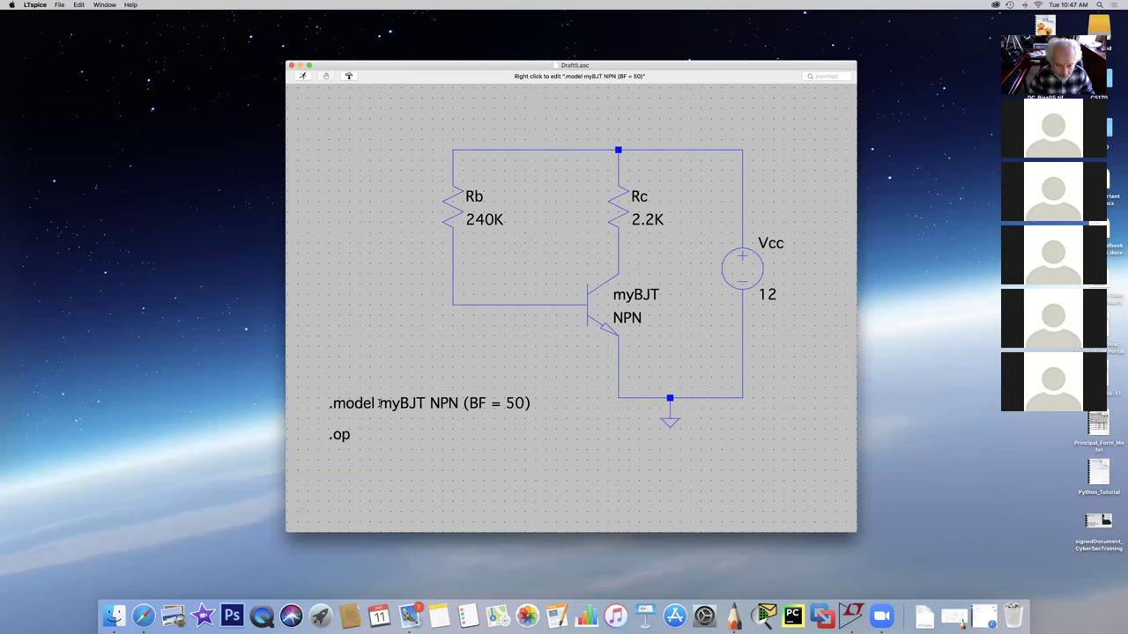
- Remove the ".model myBJT NPN (BF = 50)" directive from the schematic by clearing its text
right_click(331, 402)
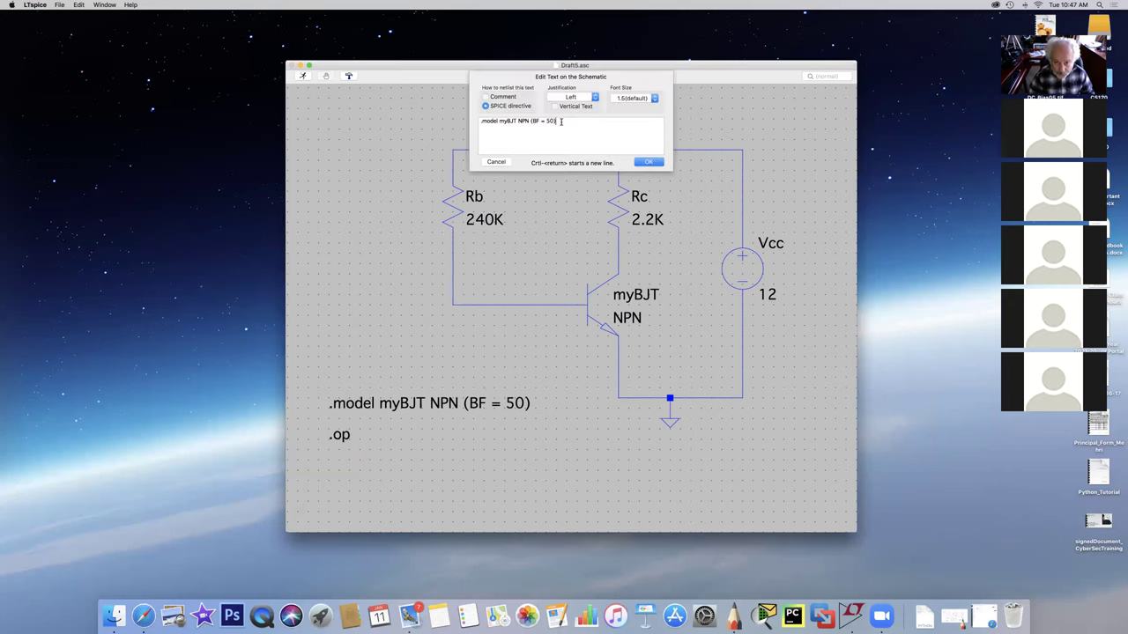
left_click_drag(560, 121, 476, 118)
key("BackSpace")
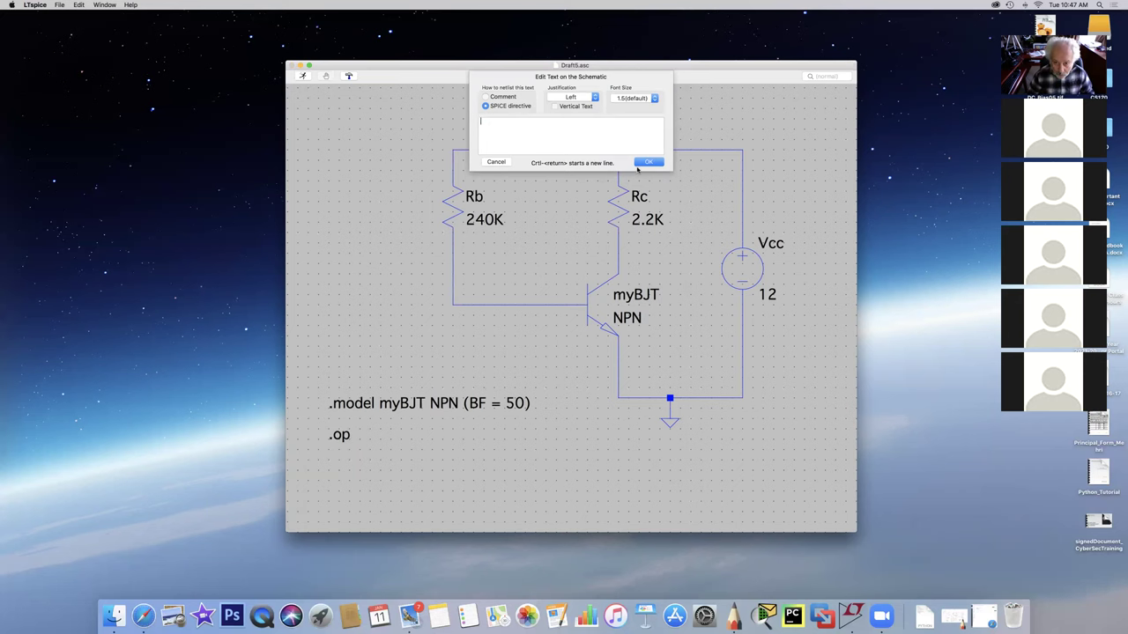
key("Return")
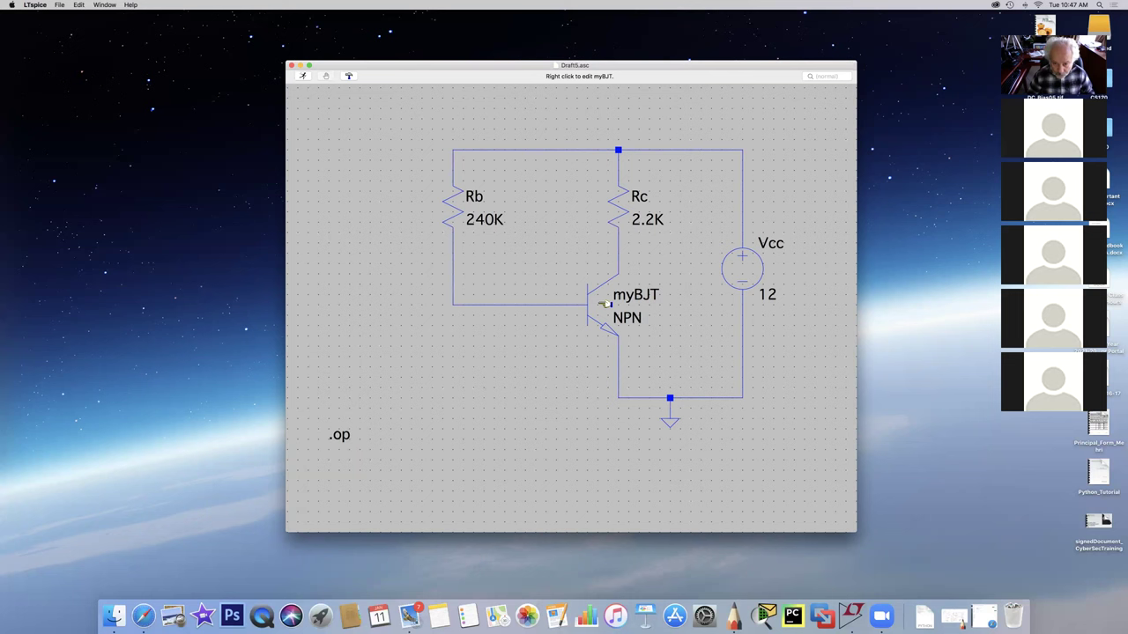
- Replace the generic NPN transistor with the NXP 2N2222 from the transistor database
right_click(607, 304)
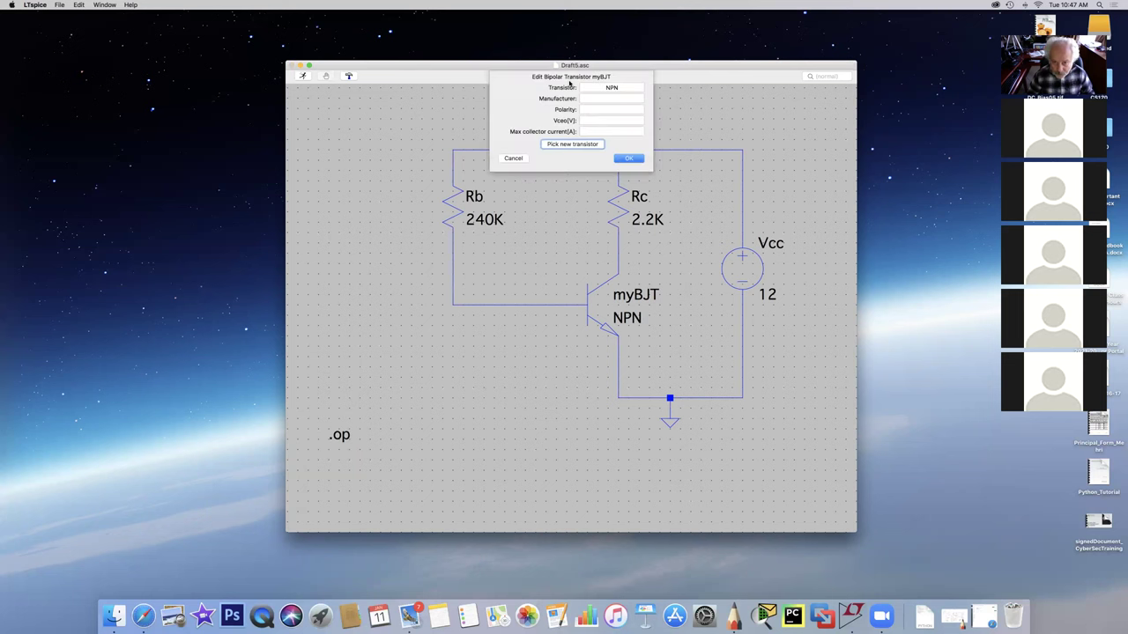
left_click(568, 143)
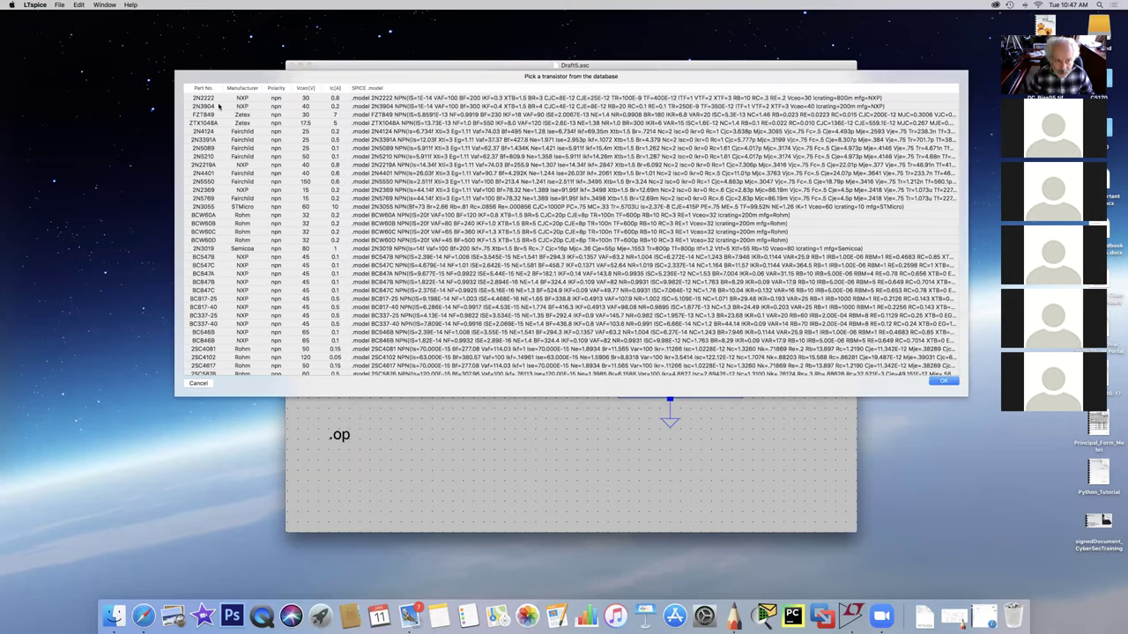
left_click(214, 99)
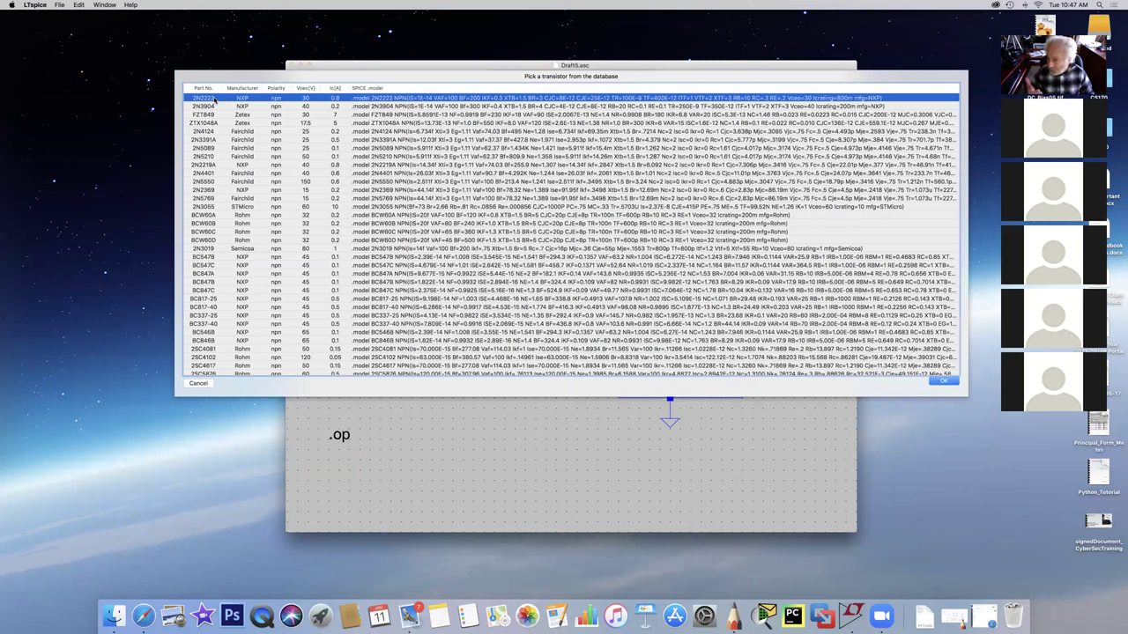
left_click(944, 381)
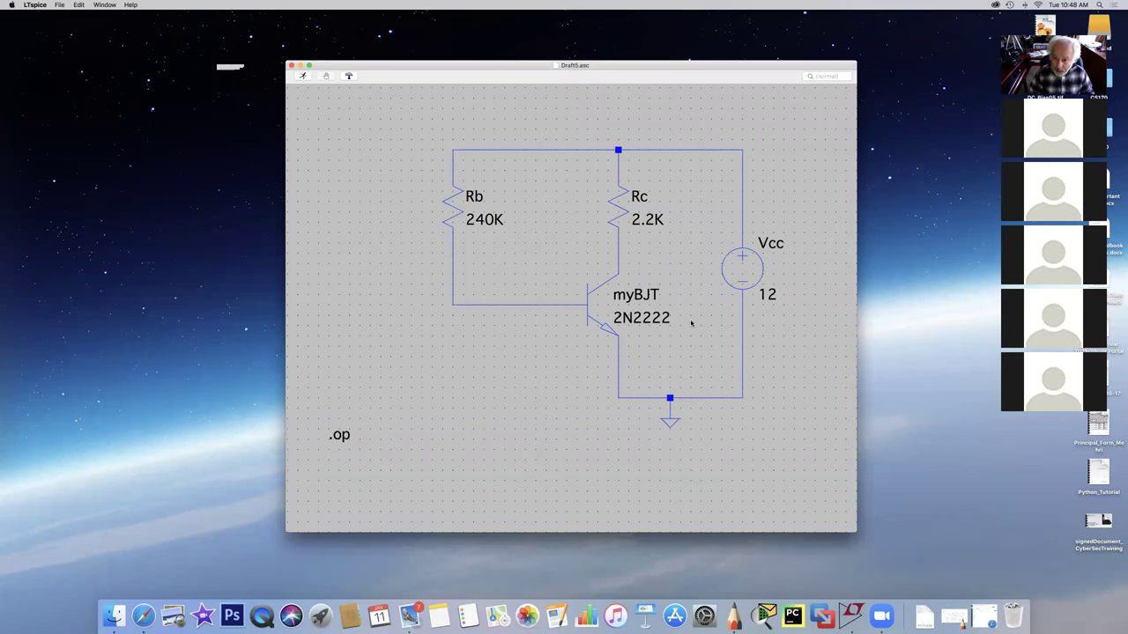
- Simulate the circuit with the 2N2222 and read the collector node voltage with a cursor attached to its trace
left_click(301, 75)
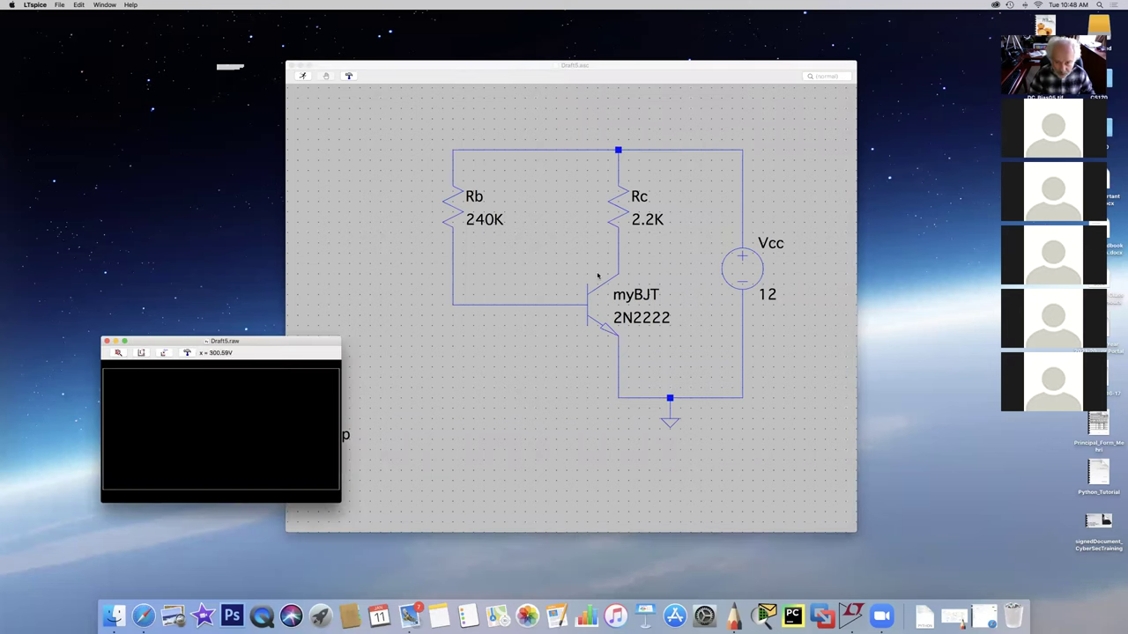
left_click(646, 264)
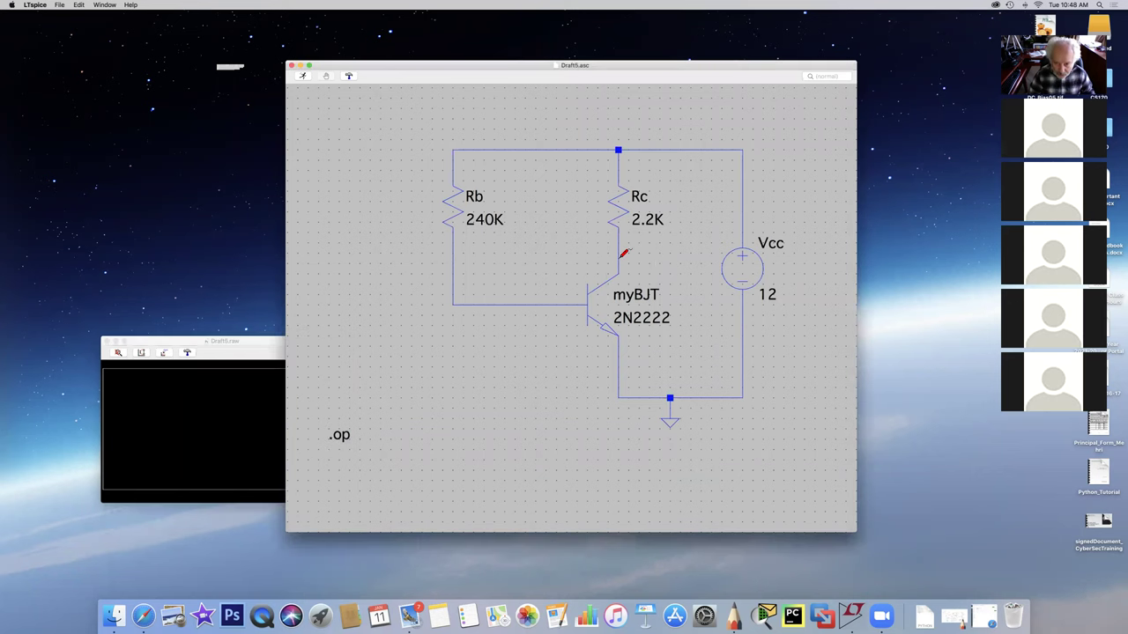
left_click(621, 253)
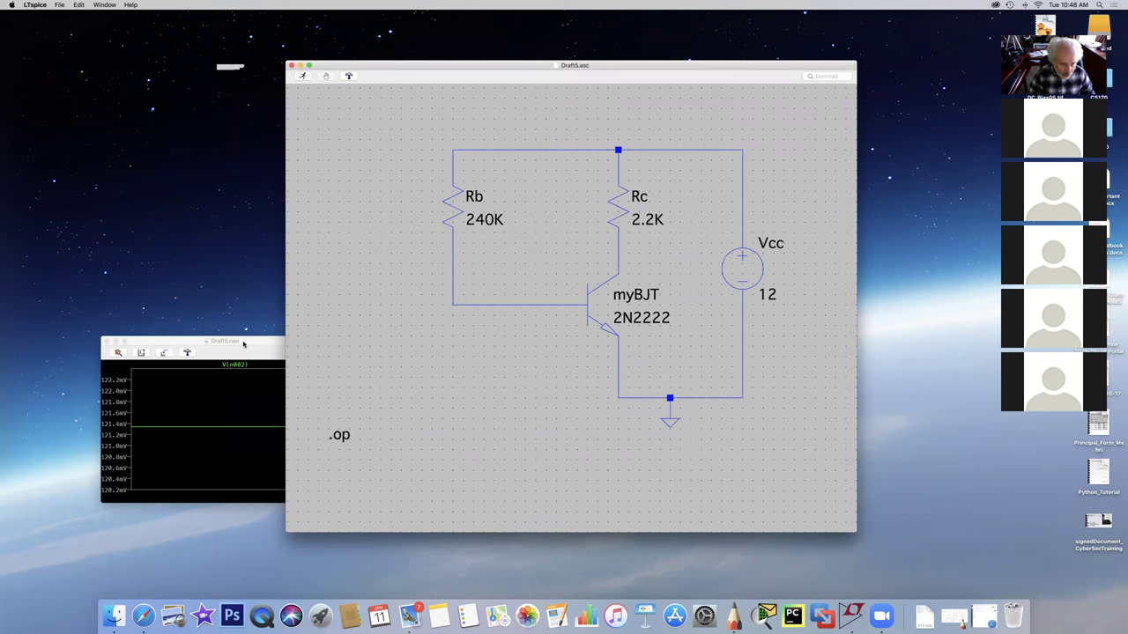
left_click_drag(244, 342, 314, 280)
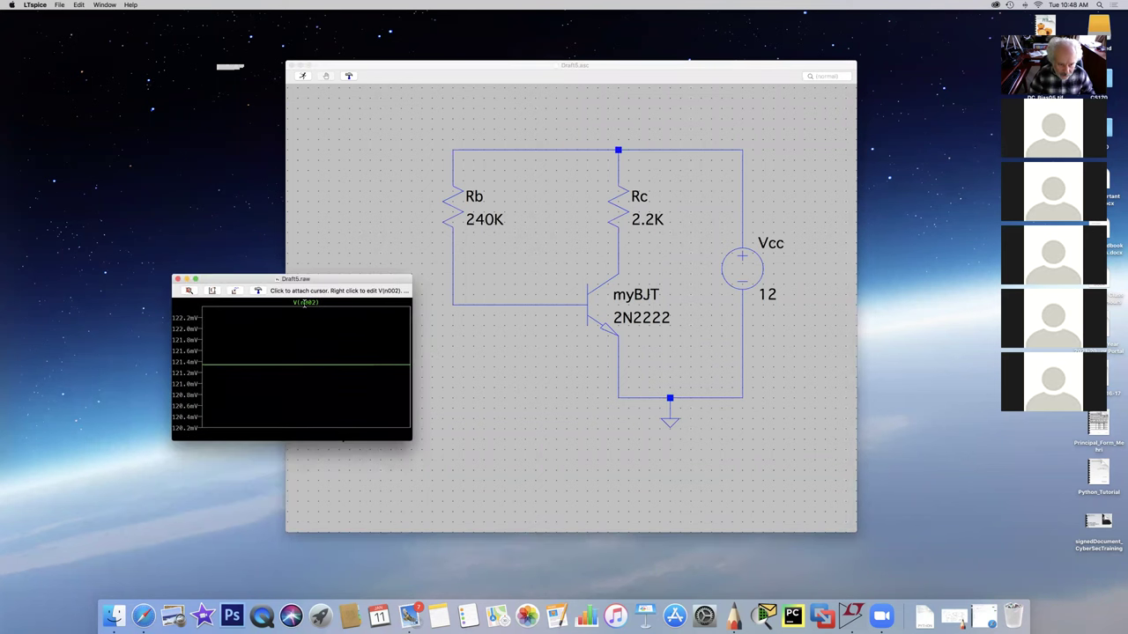
left_click(304, 304)
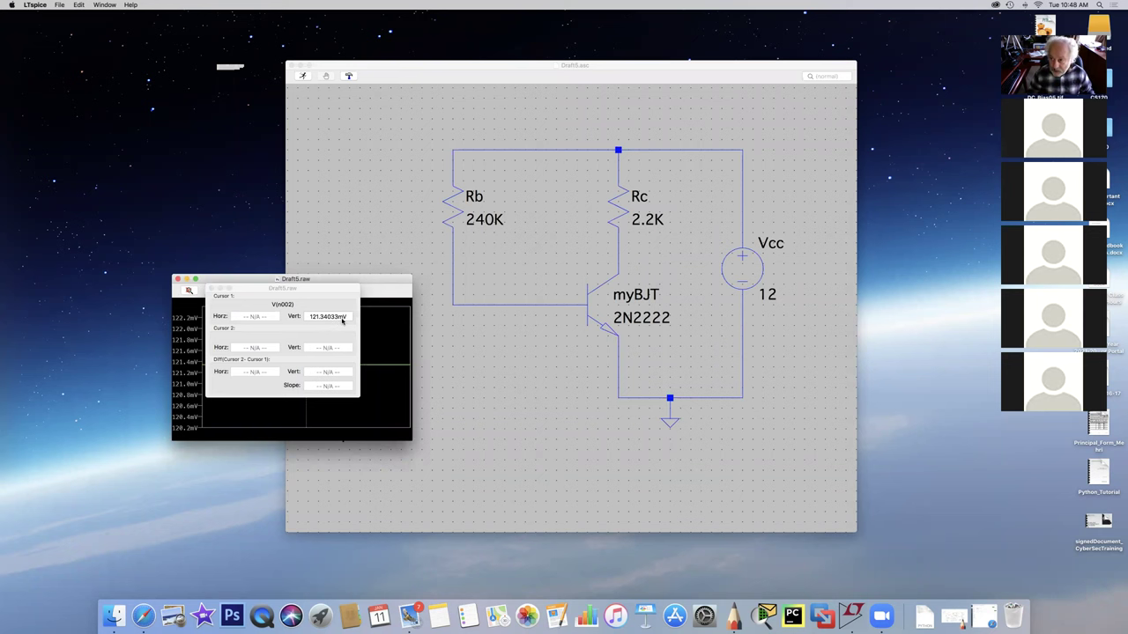
- Plot the current through Rc alongside the collector voltage and read it with an attached cursor
left_click(620, 211)
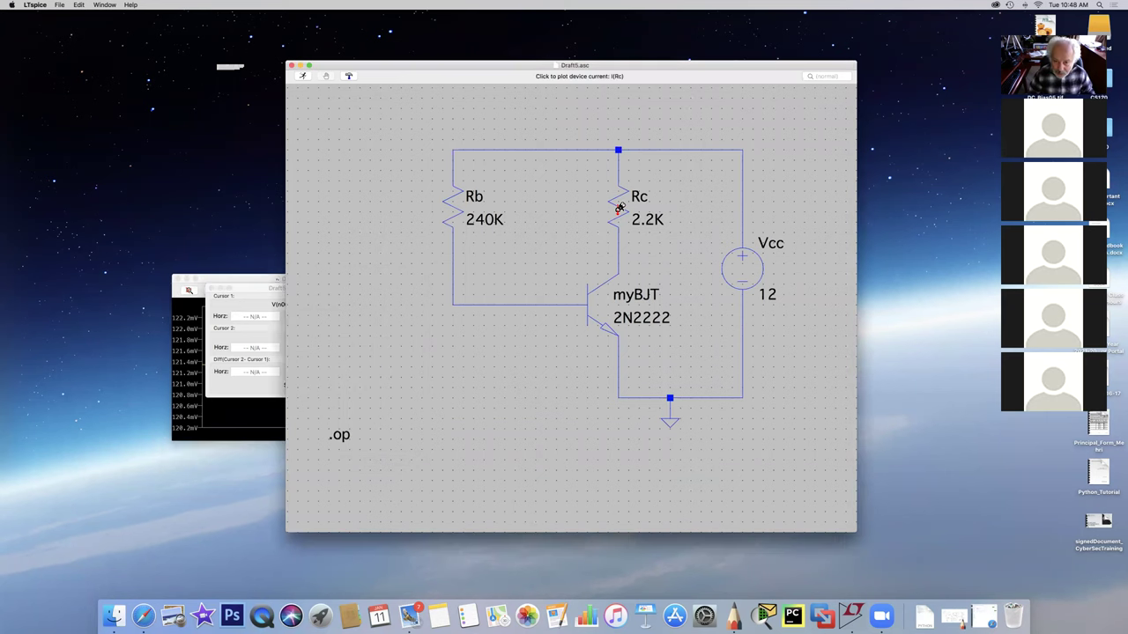
left_click(619, 207)
left_click_drag(220, 278, 100, 276)
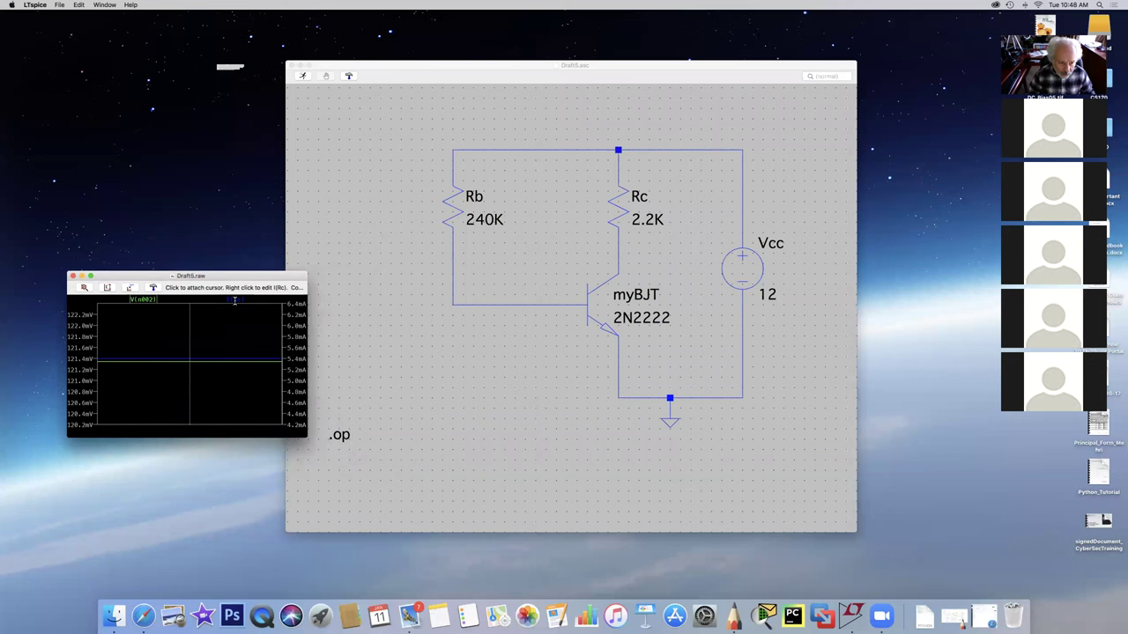
left_click(233, 300)
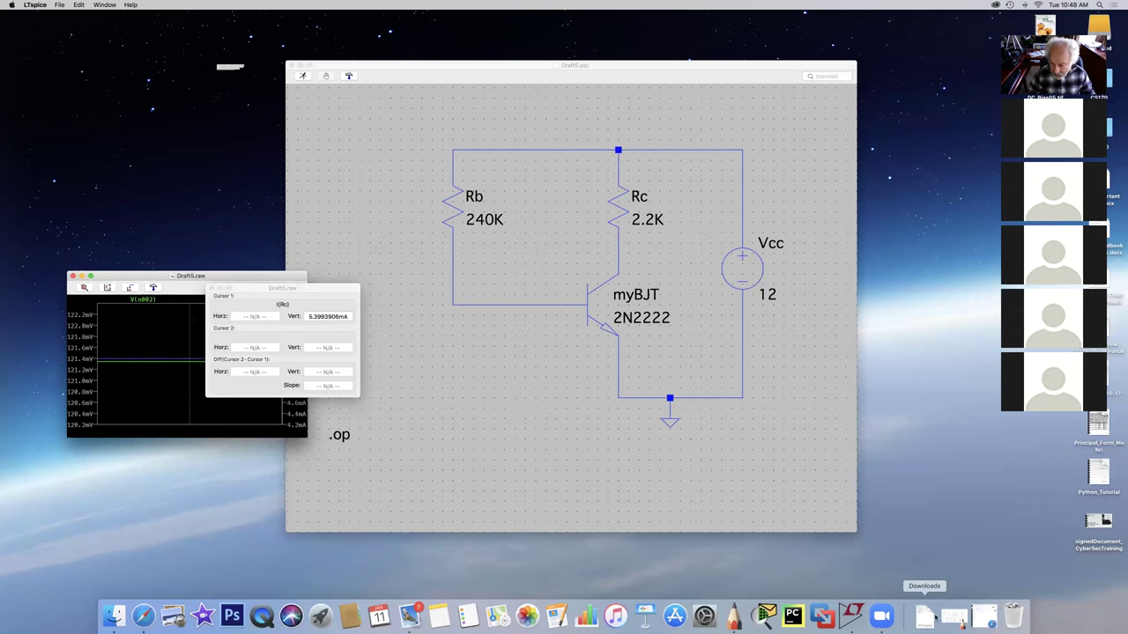
- Check the saturation current on the hand-calculation sheet in SketchBook, then return to LTspice and close the cursor and waveform windows
left_click(961, 619)
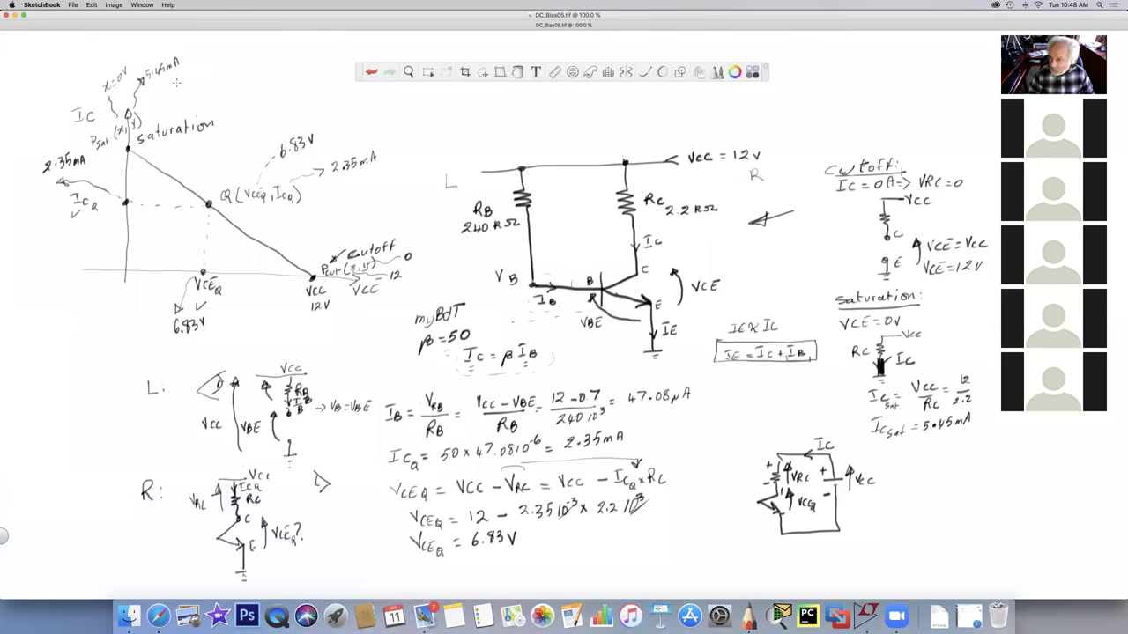
left_click(13, 17)
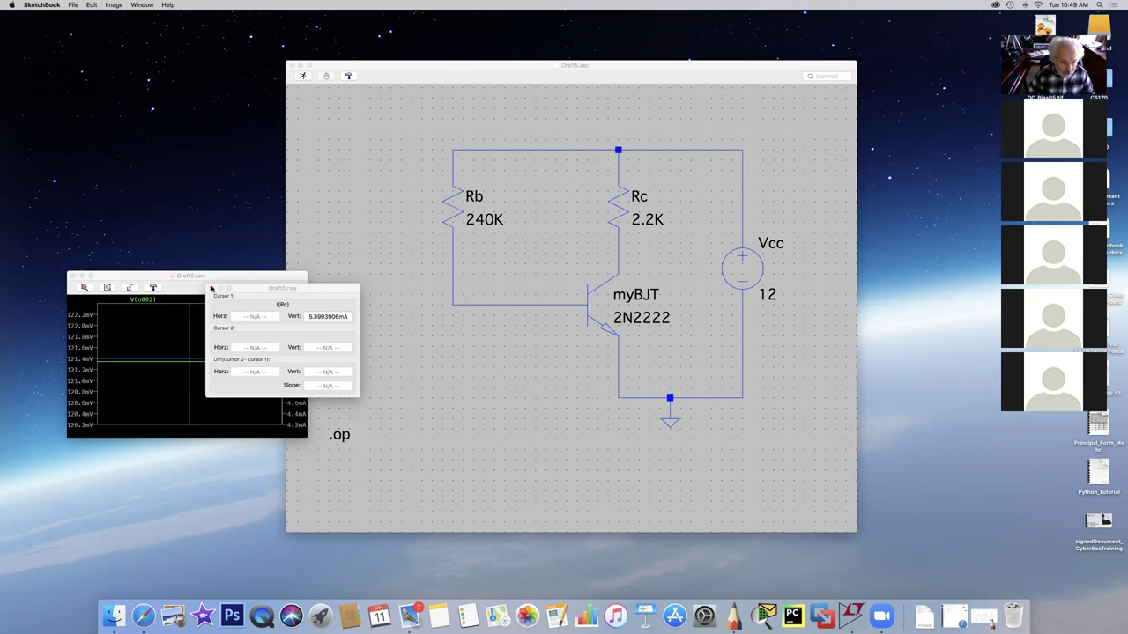
left_click(211, 289)
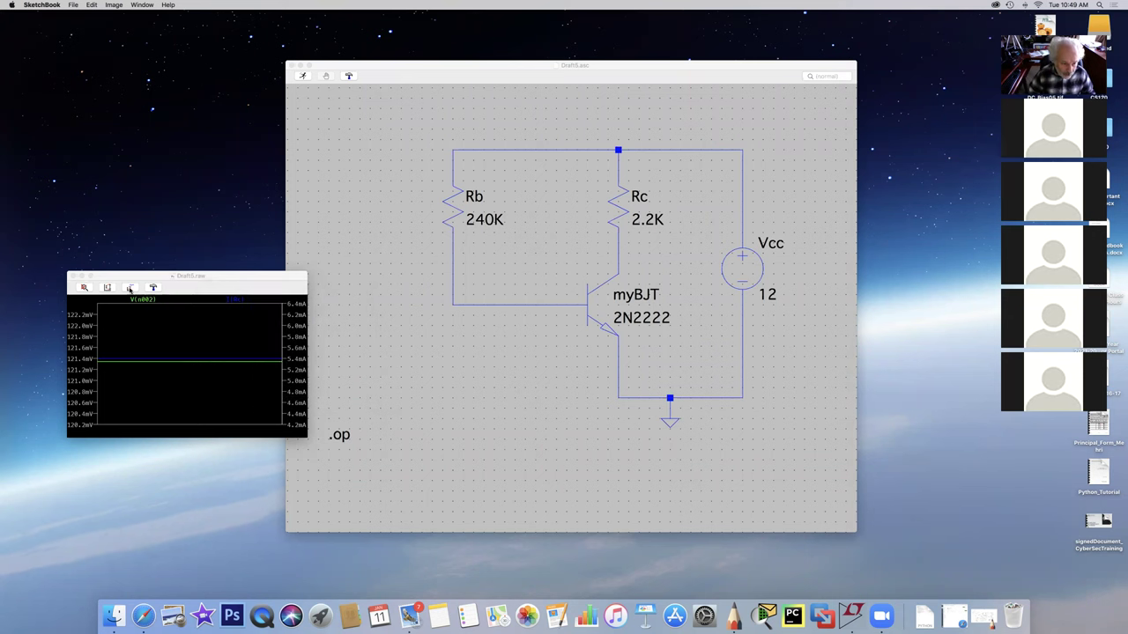
left_click(73, 277)
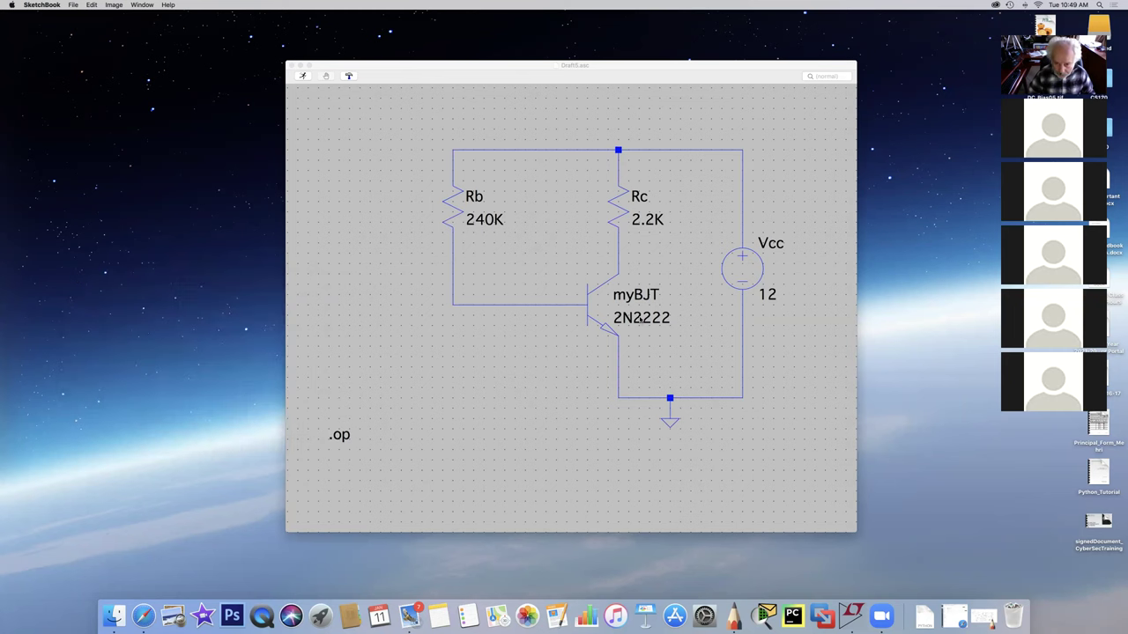
- Review the 2N2222's manufacturer, polarity, Vceo and maximum collector current in its transistor properties
left_click(636, 318)
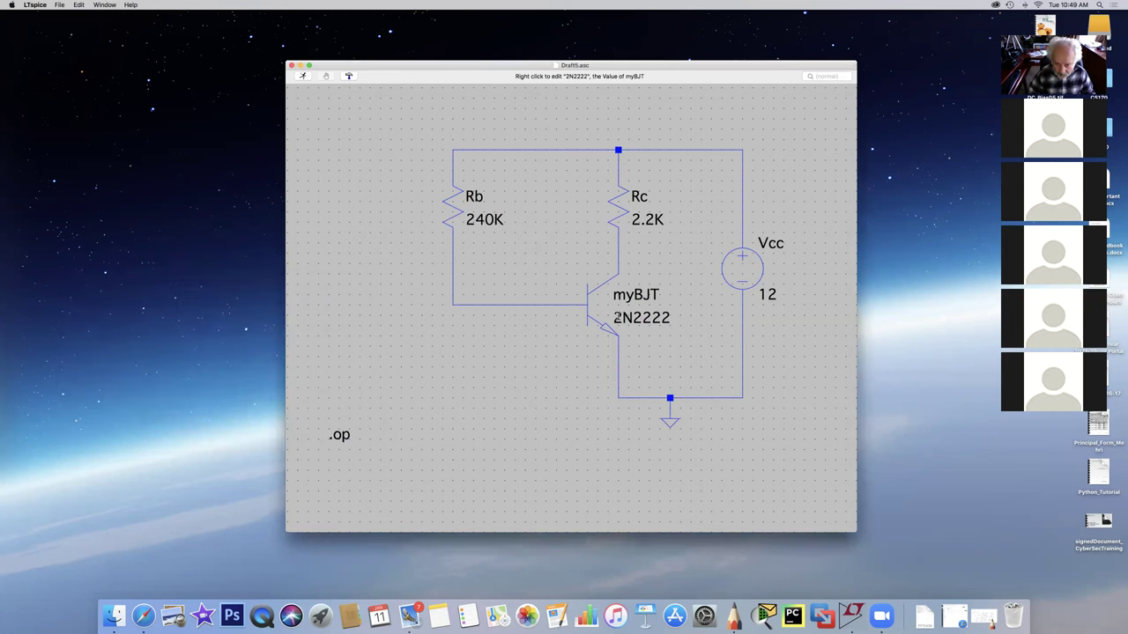
right_click(620, 318)
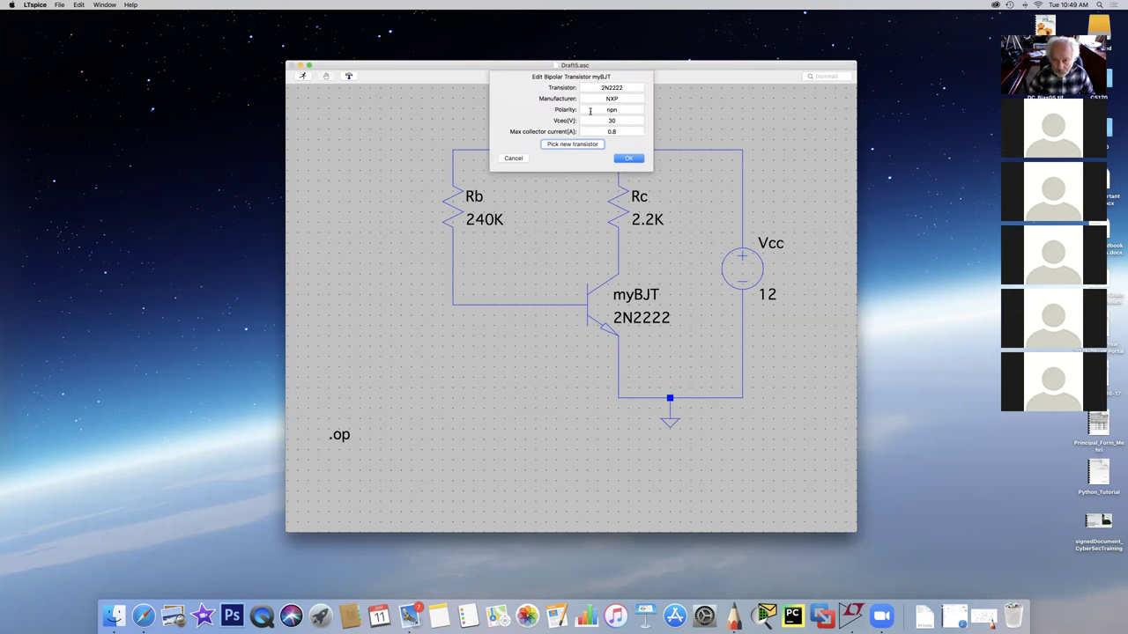
left_click(629, 160)
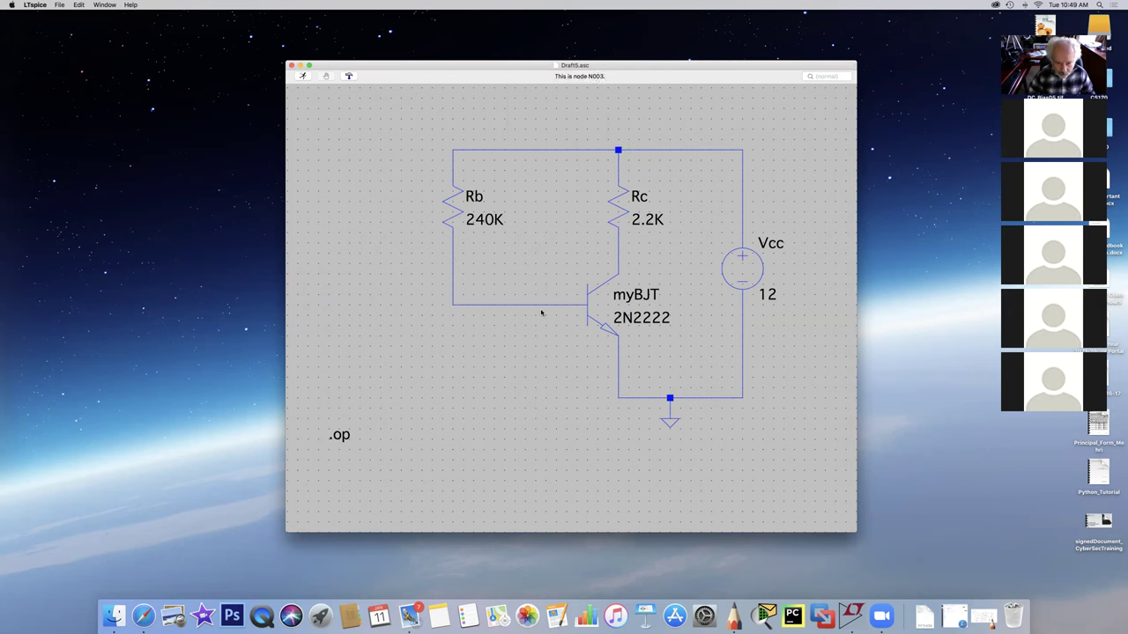
- Add the SPICE directive ".model myBJT NPN (BF=50)" and place it just above the .op directive
right_click(343, 395)
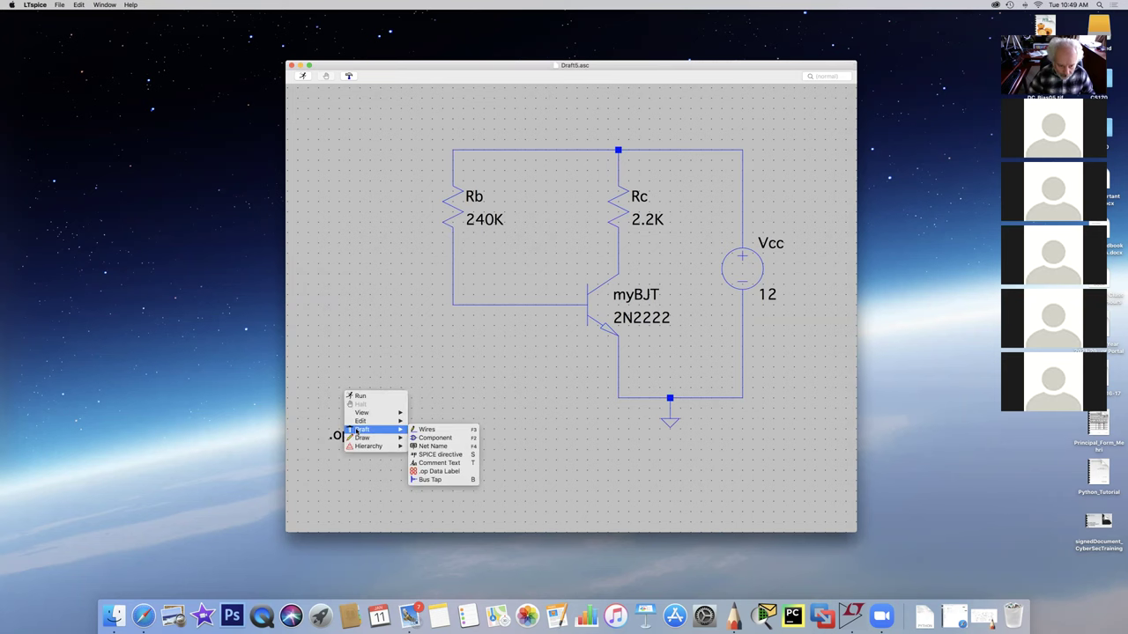
mouse_move(368, 429)
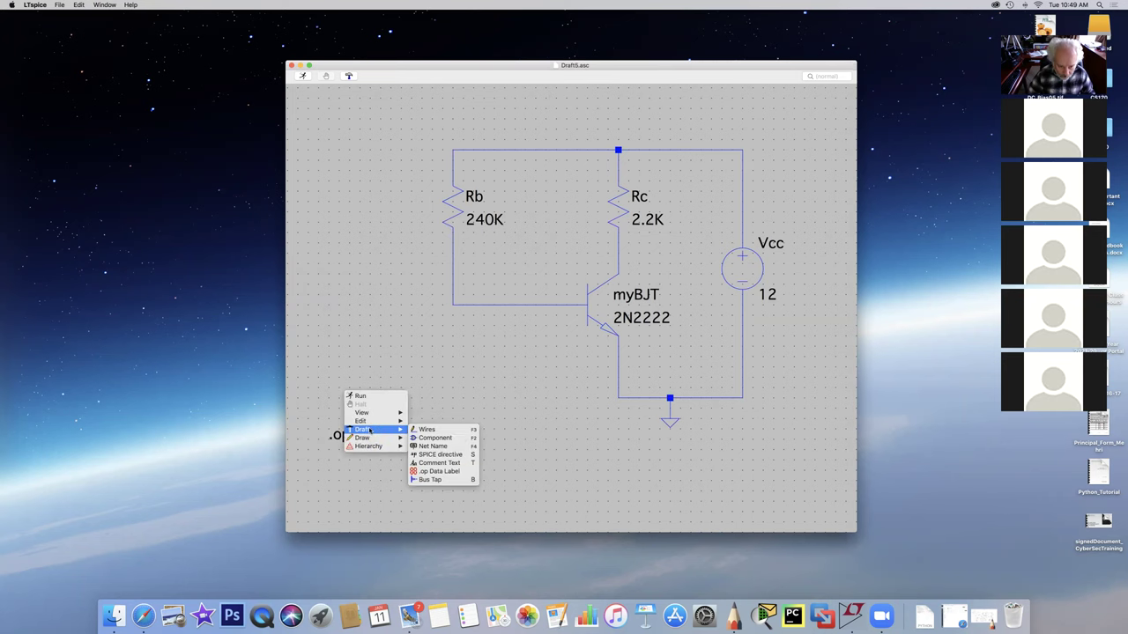
left_click(461, 455)
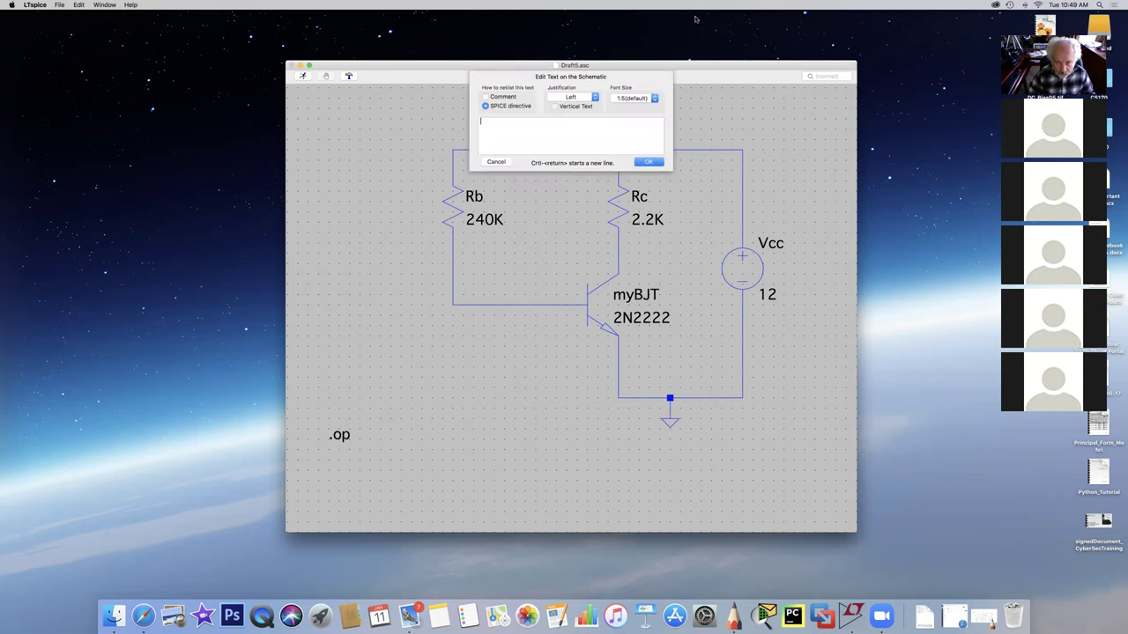
type(".model")
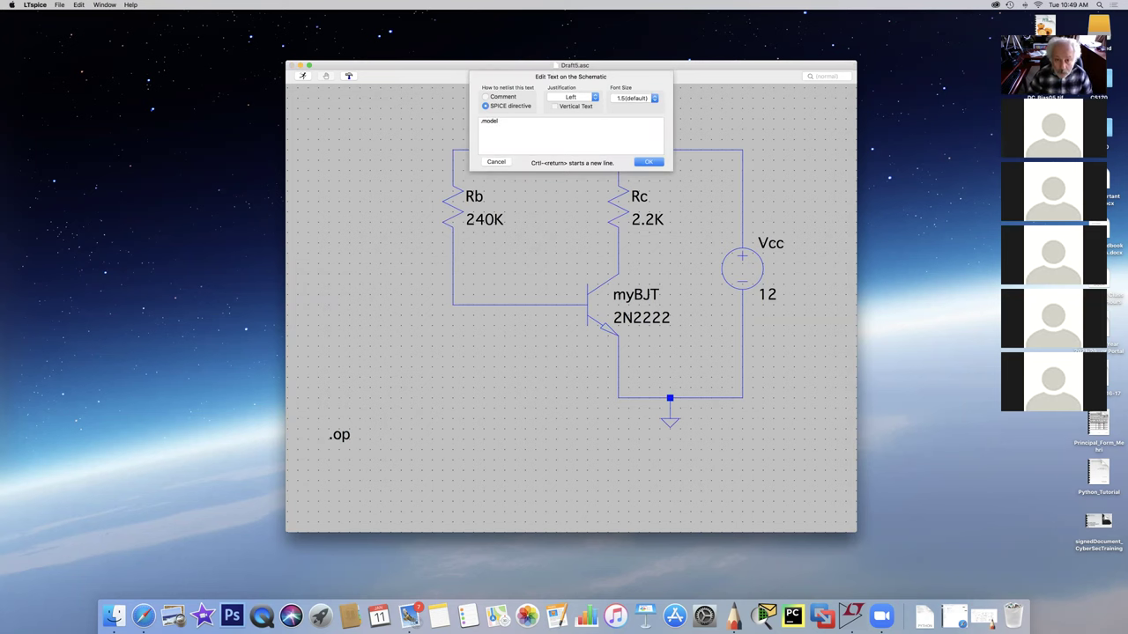
type(" myBJT")
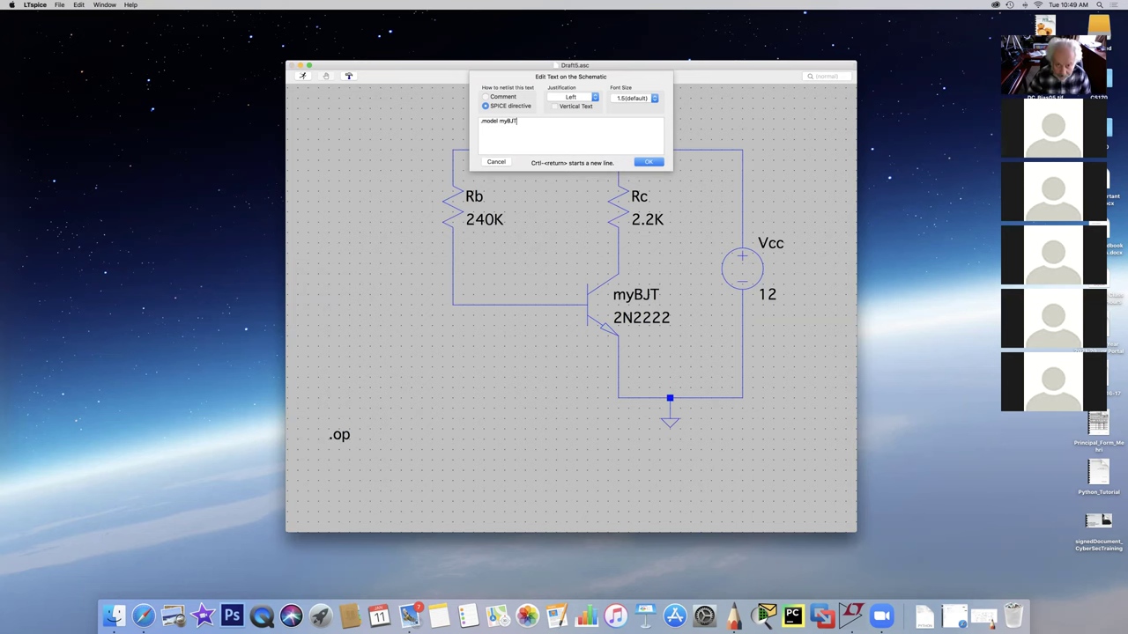
type(" NPN (")
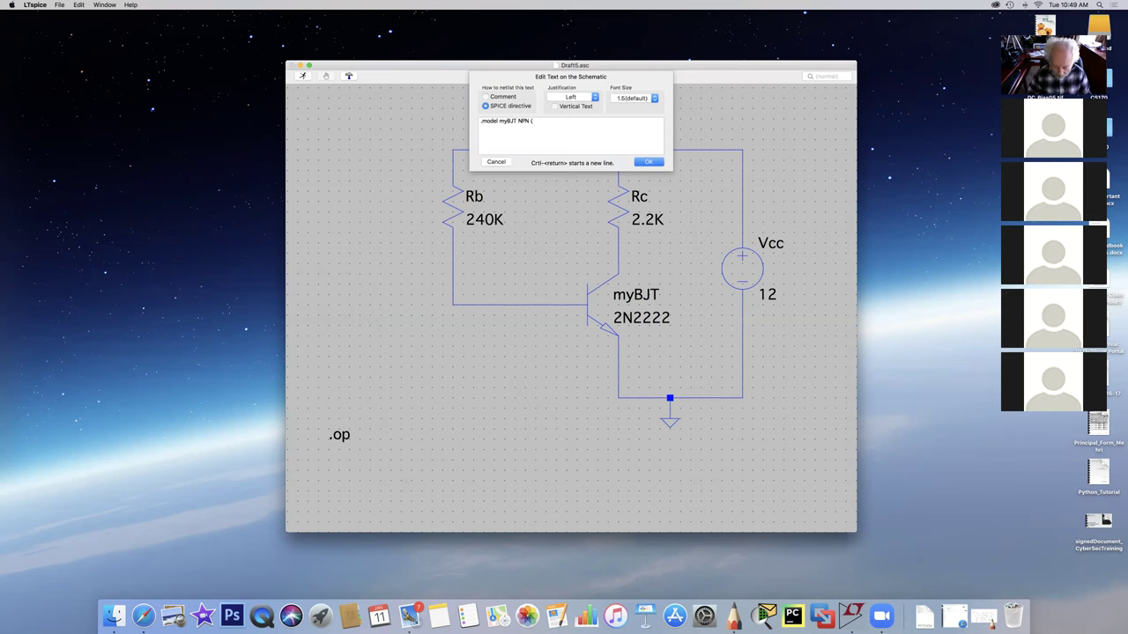
type("F =")
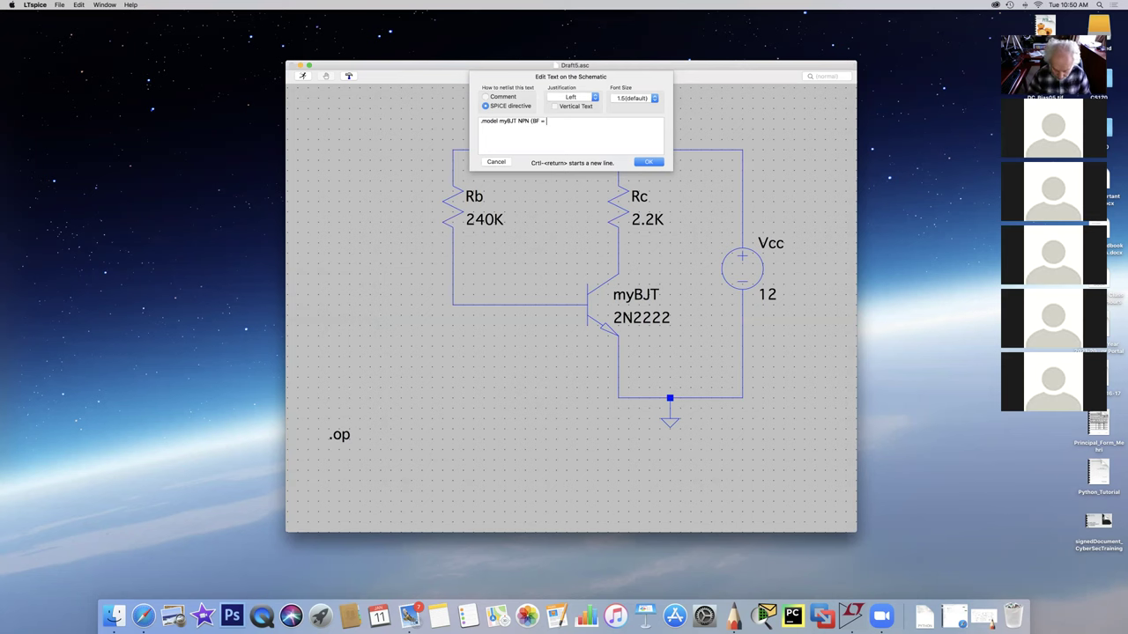
key("BackSpace")
key("BackSpace")
key("BackSpace")
type("=50)")
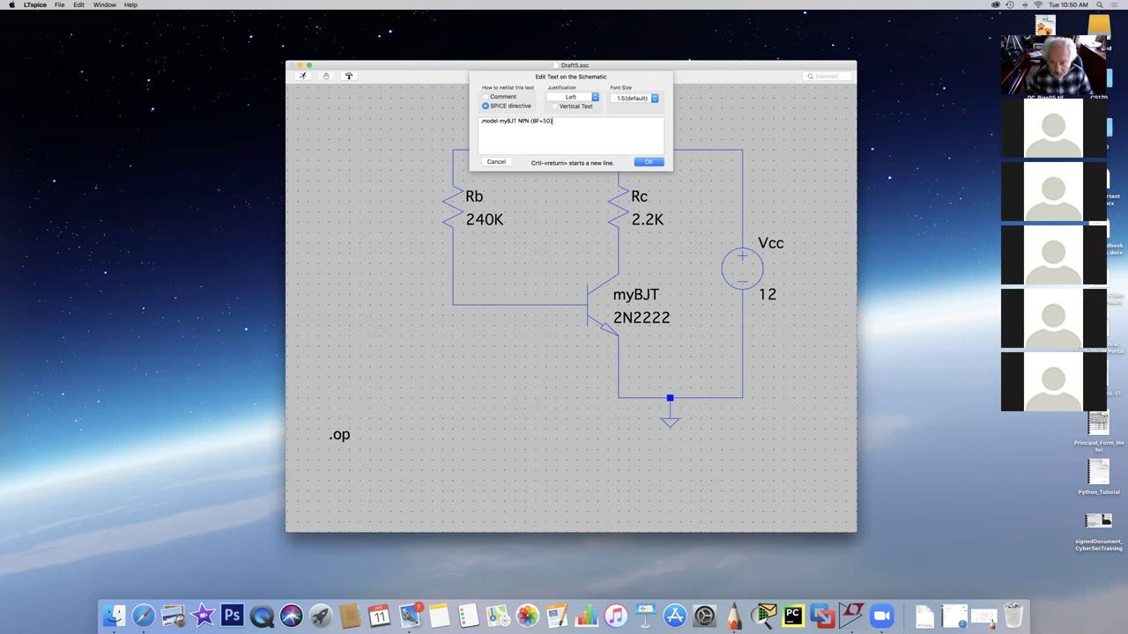
left_click(649, 162)
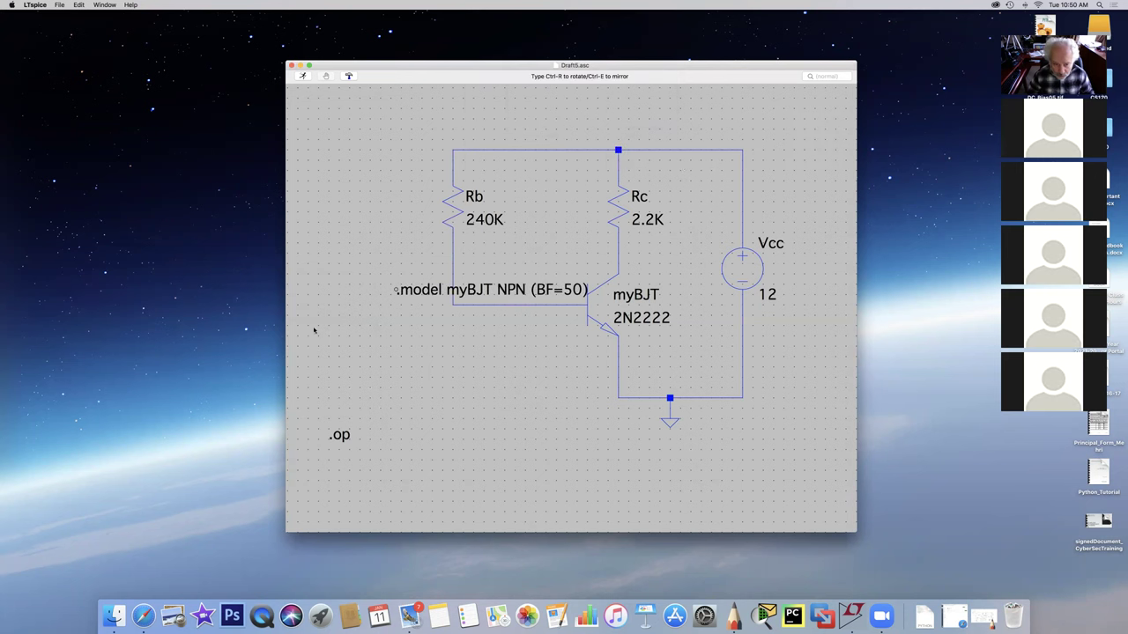
left_click(335, 384)
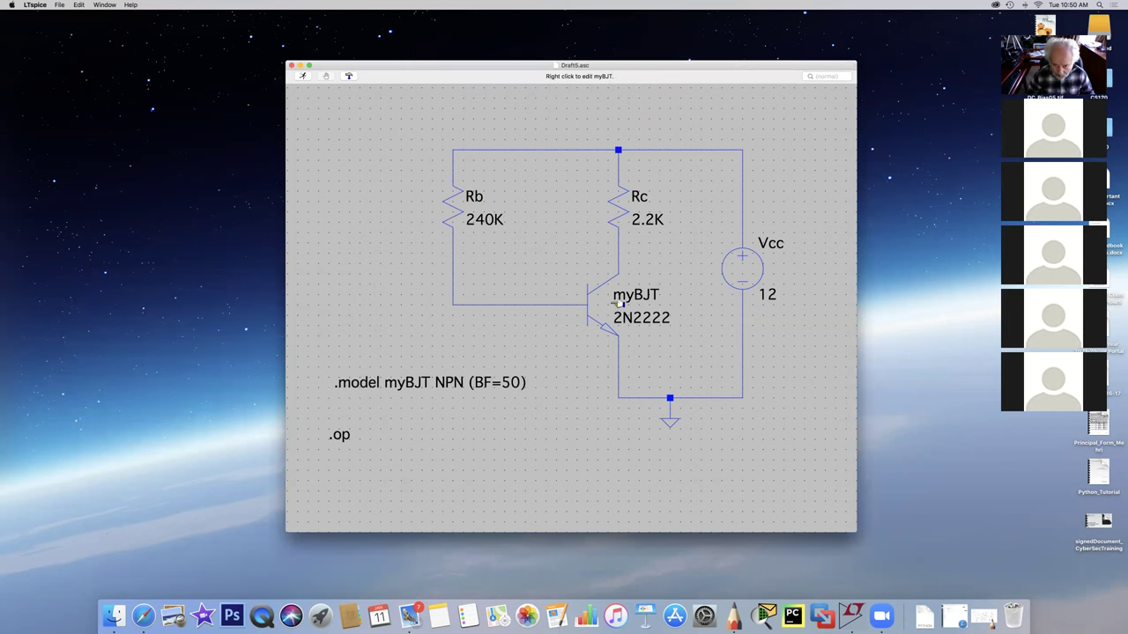
- Review the advanced settings of voltage source Vcc, including its parasitic series resistance, and leave them without changes
right_click(763, 277)
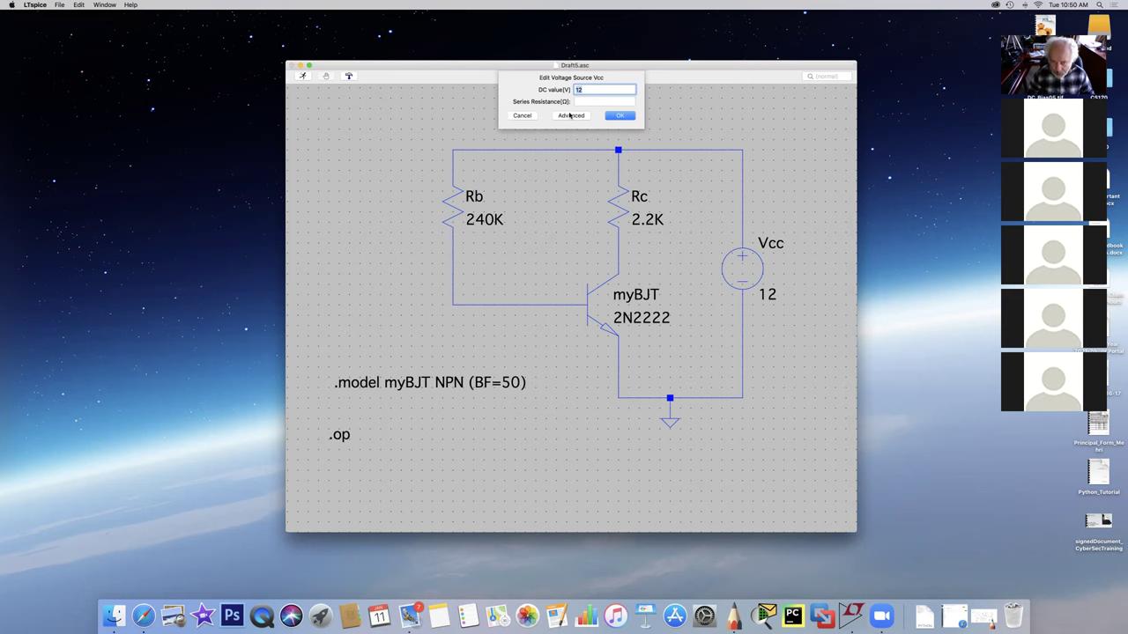
left_click(587, 117)
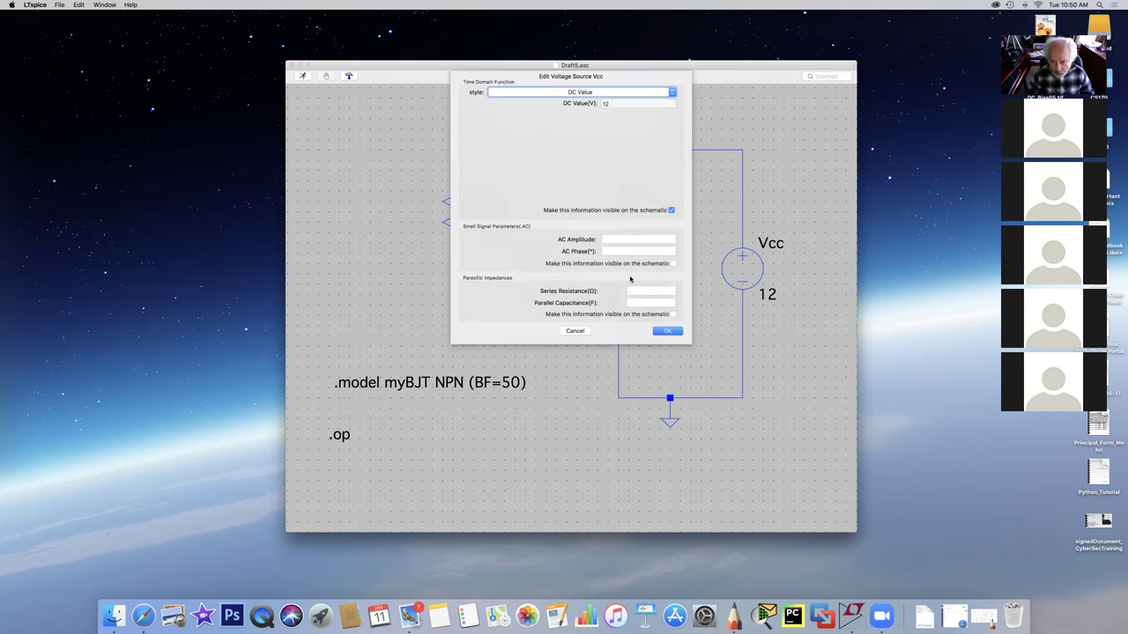
left_click(639, 291)
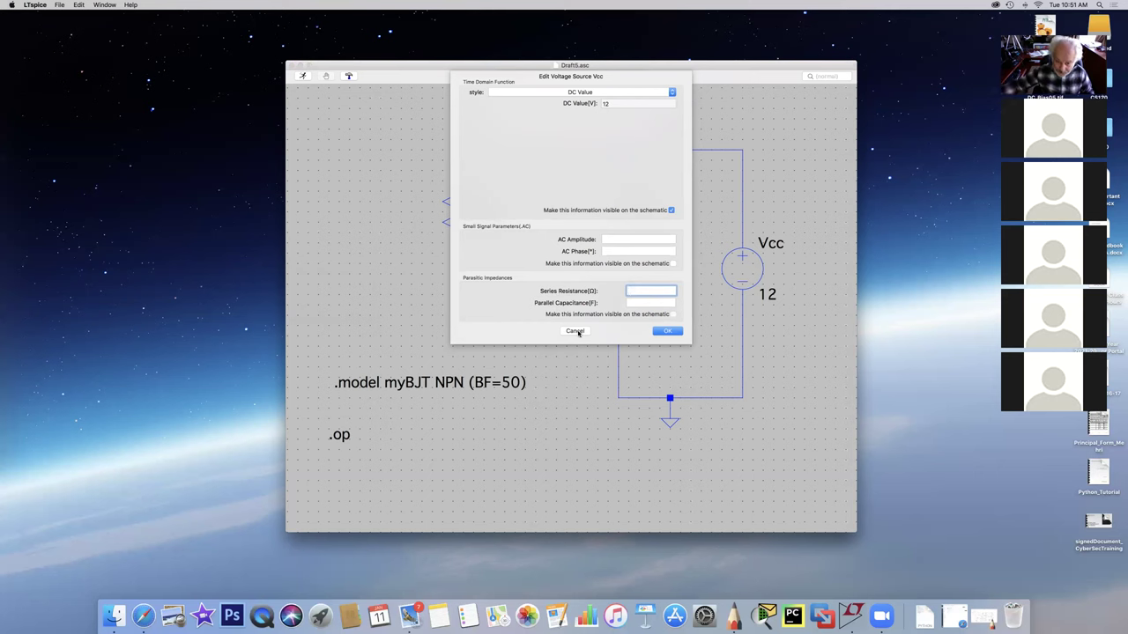
left_click(574, 332)
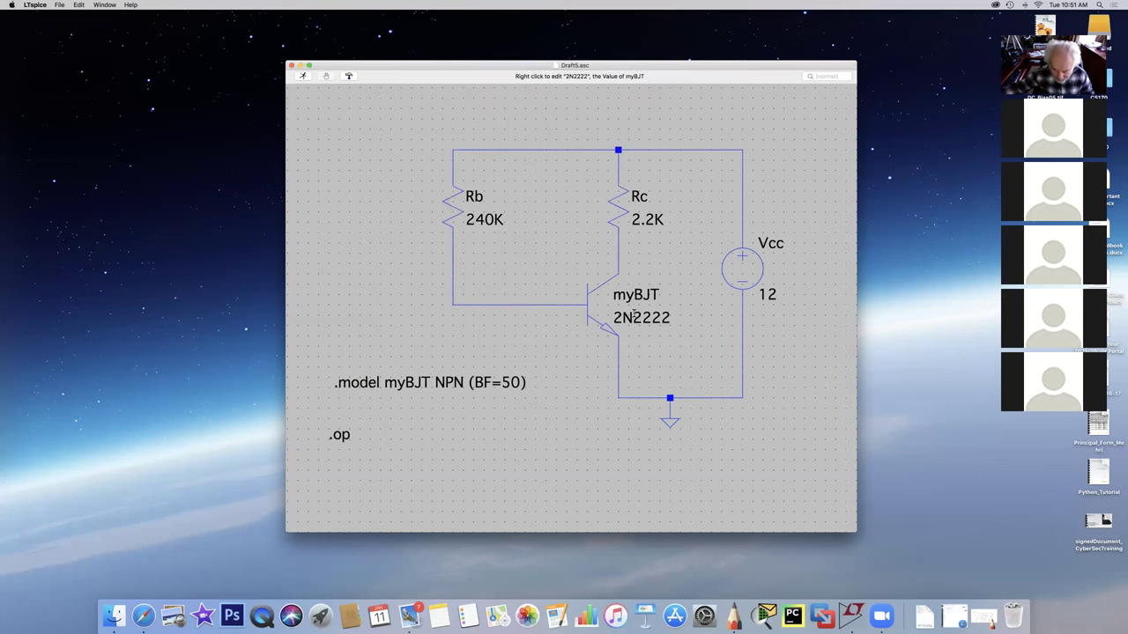
- Clear the transistor's 2N2222 value and try to run the simulation with only the name myBJT
right_click(635, 315)
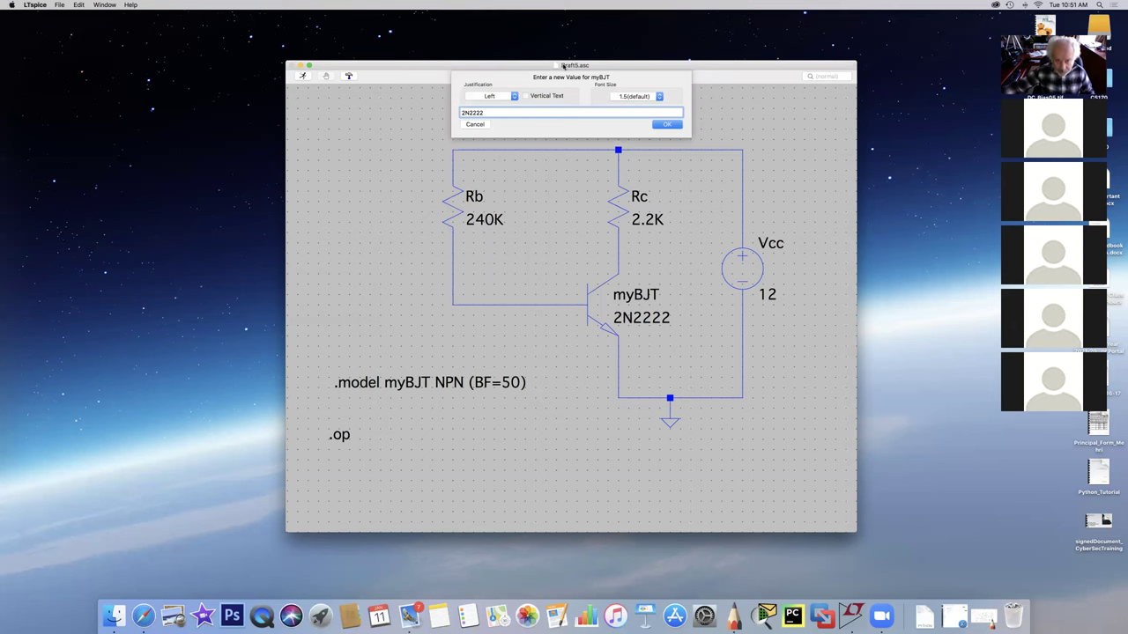
left_click_drag(490, 111, 446, 111)
key("BackSpace")
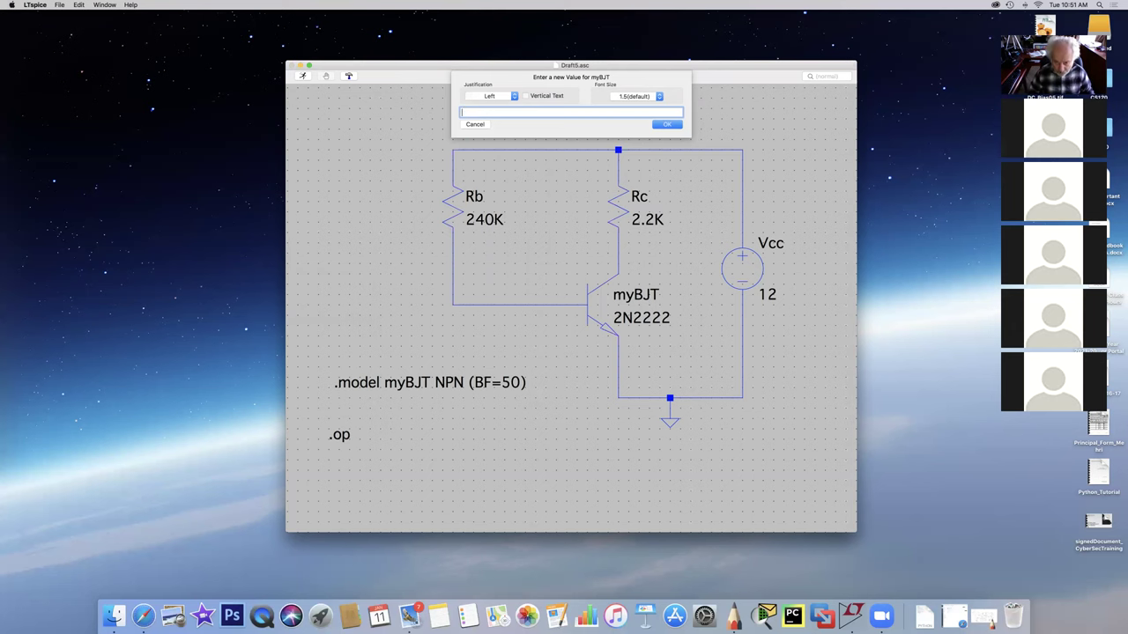
left_click(669, 124)
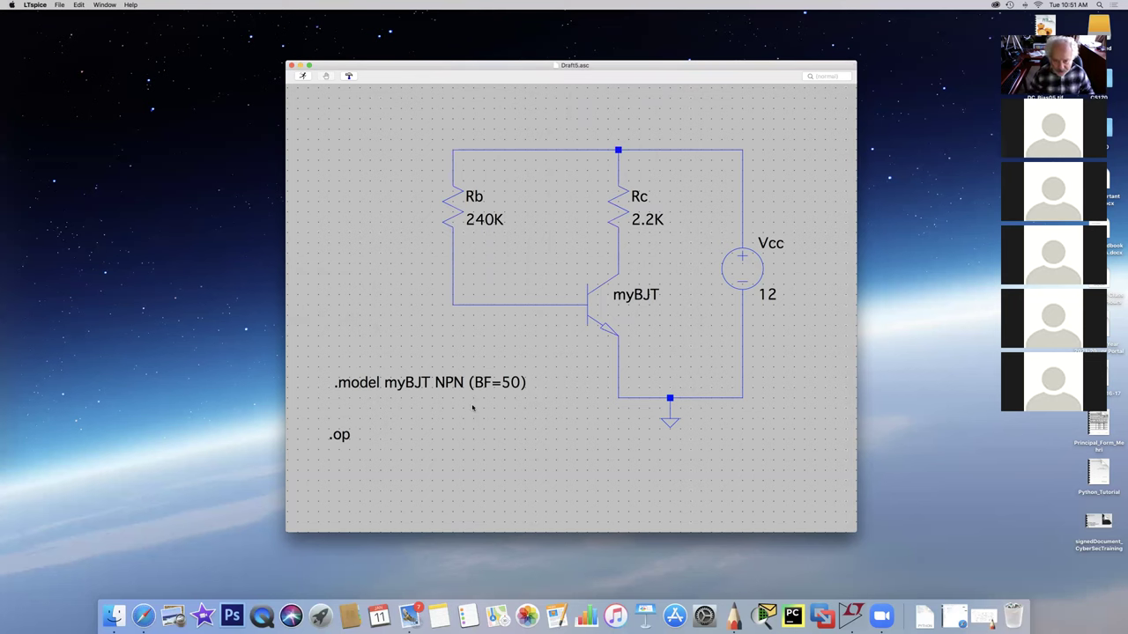
left_click(302, 76)
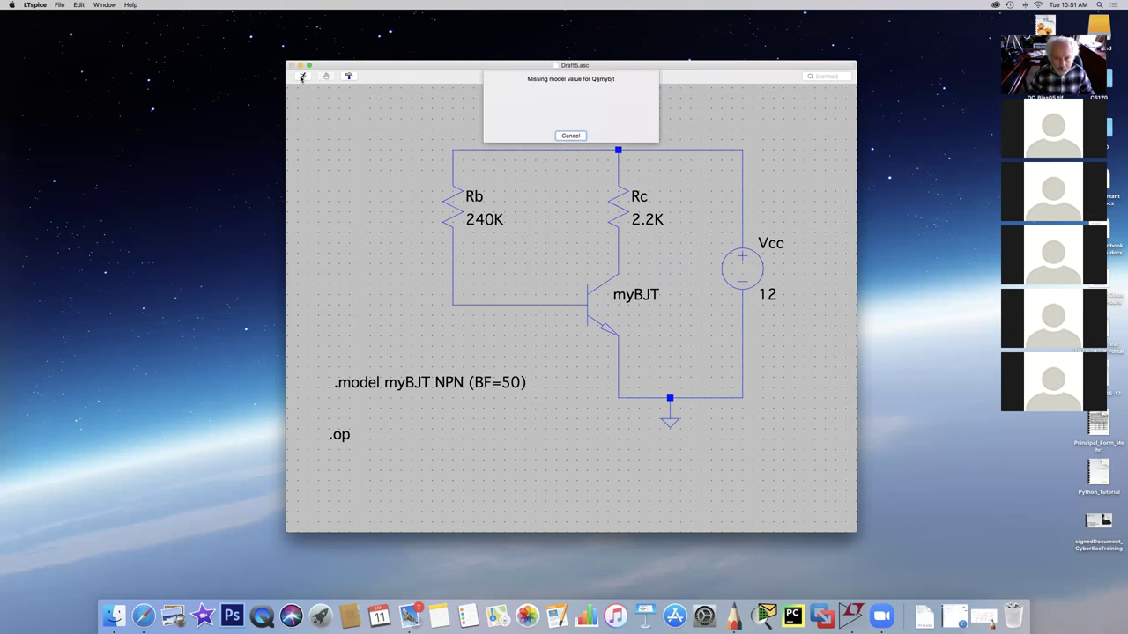
left_click(583, 137)
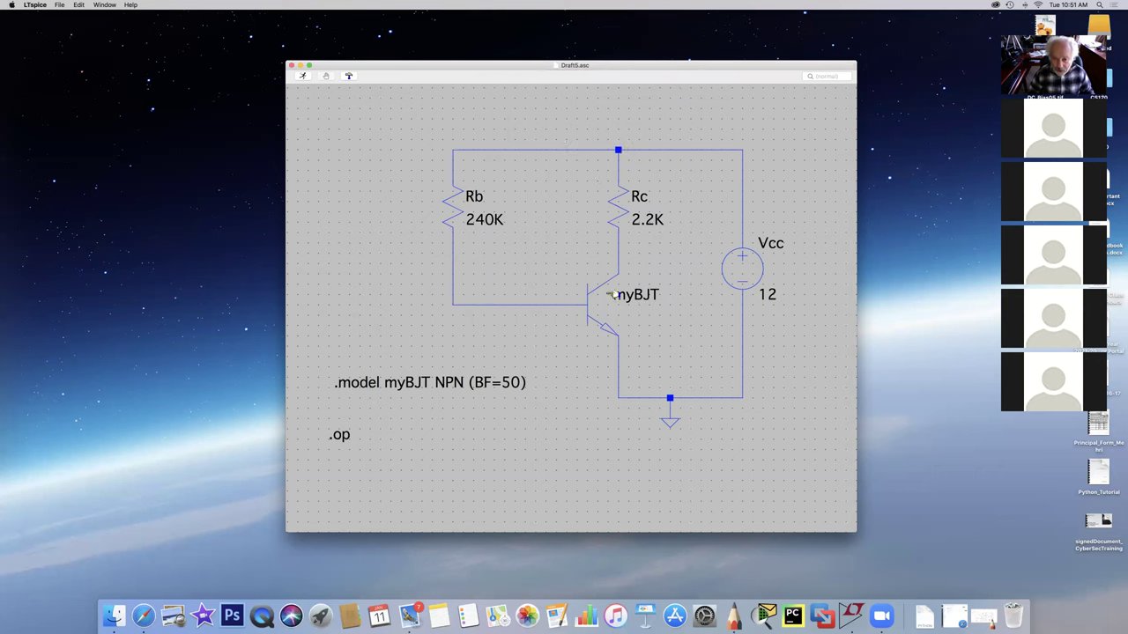
- Assign the 2N2222 from the transistor database to myBJT again
scroll(623, 308, "down", 1)
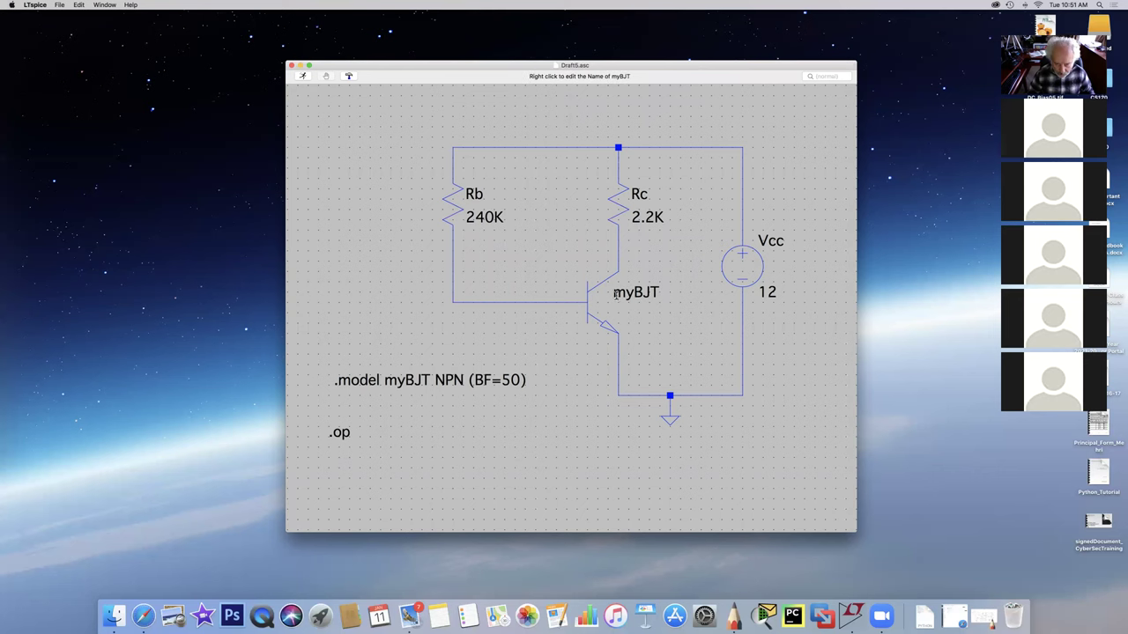
right_click(617, 293)
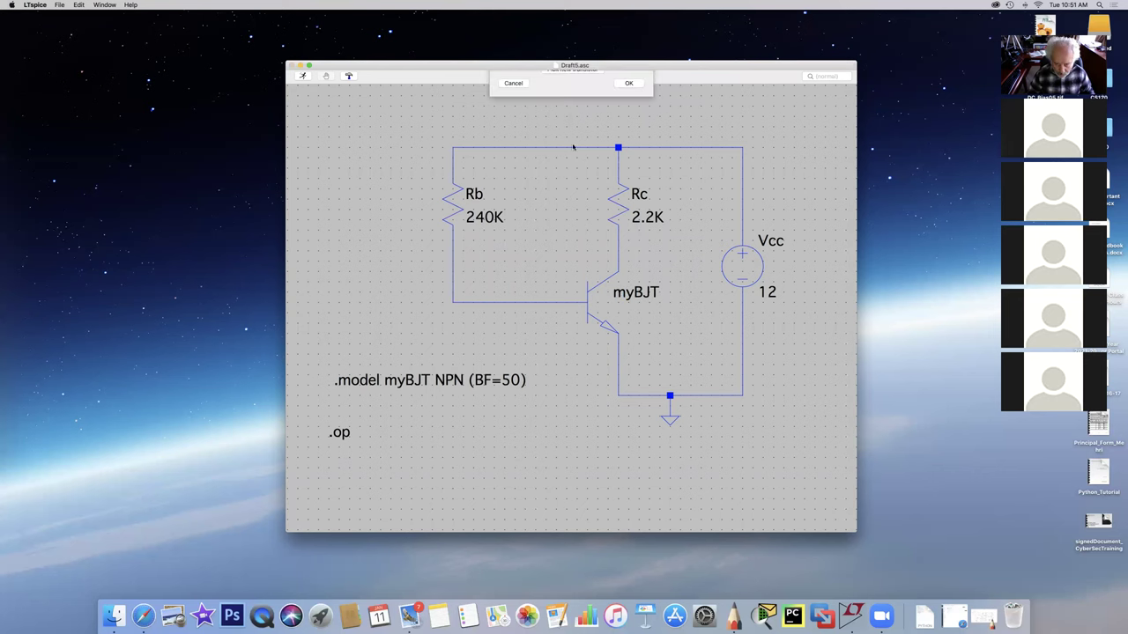
left_click(587, 144)
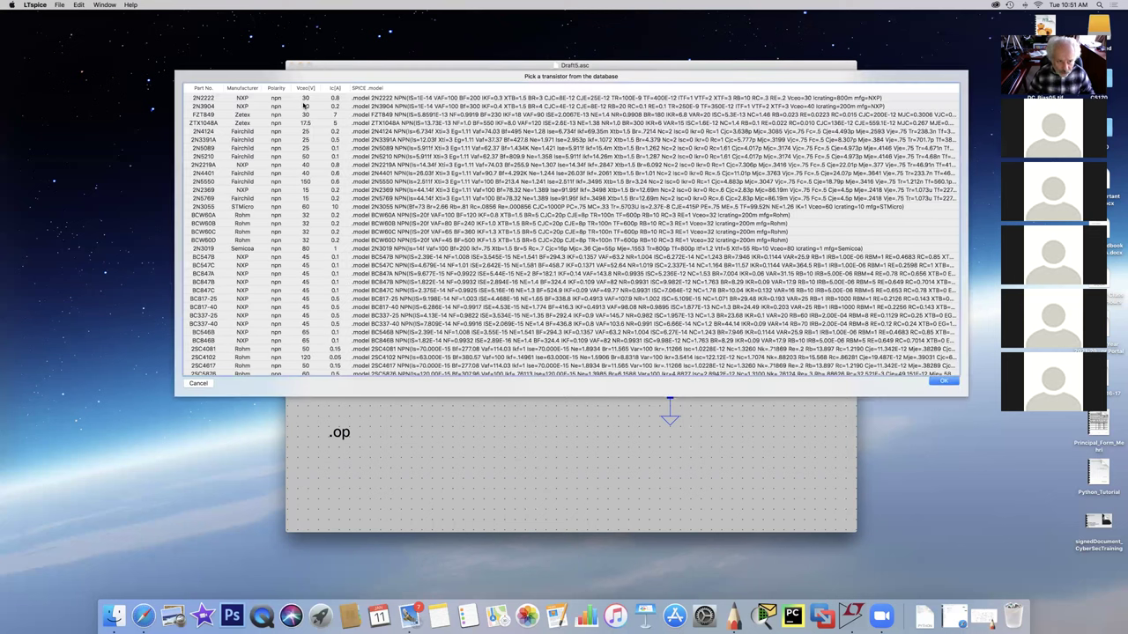
left_click(934, 383)
key("Return")
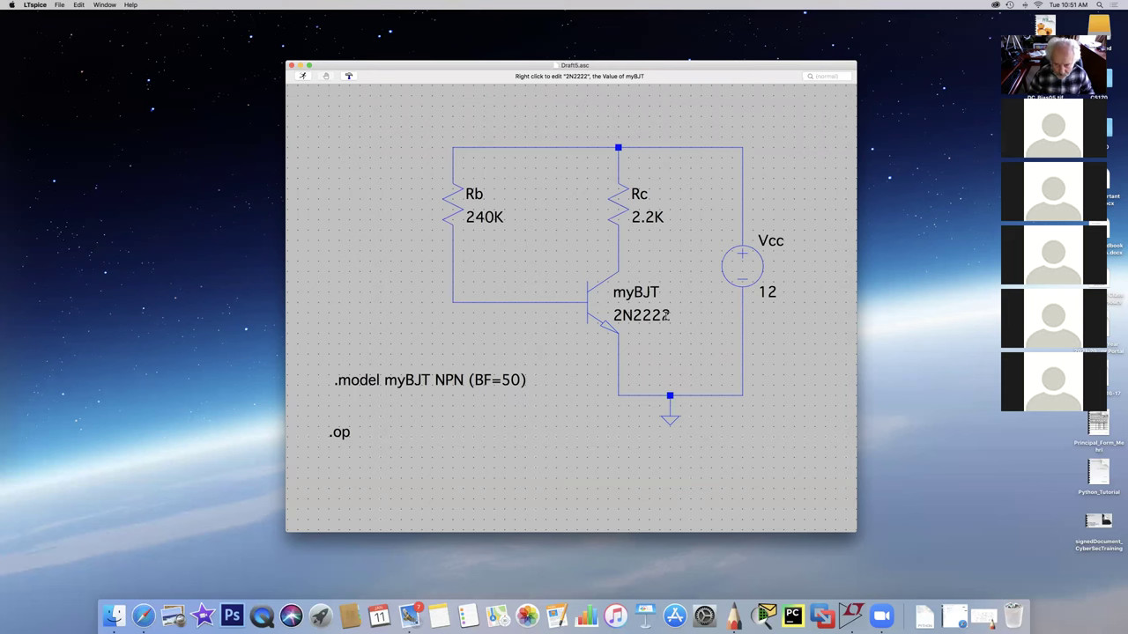
- Browse the transistor database for the available NPN parts and their SPICE models, keeping the 2N2222 selected
right_click(614, 307)
left_click(594, 142)
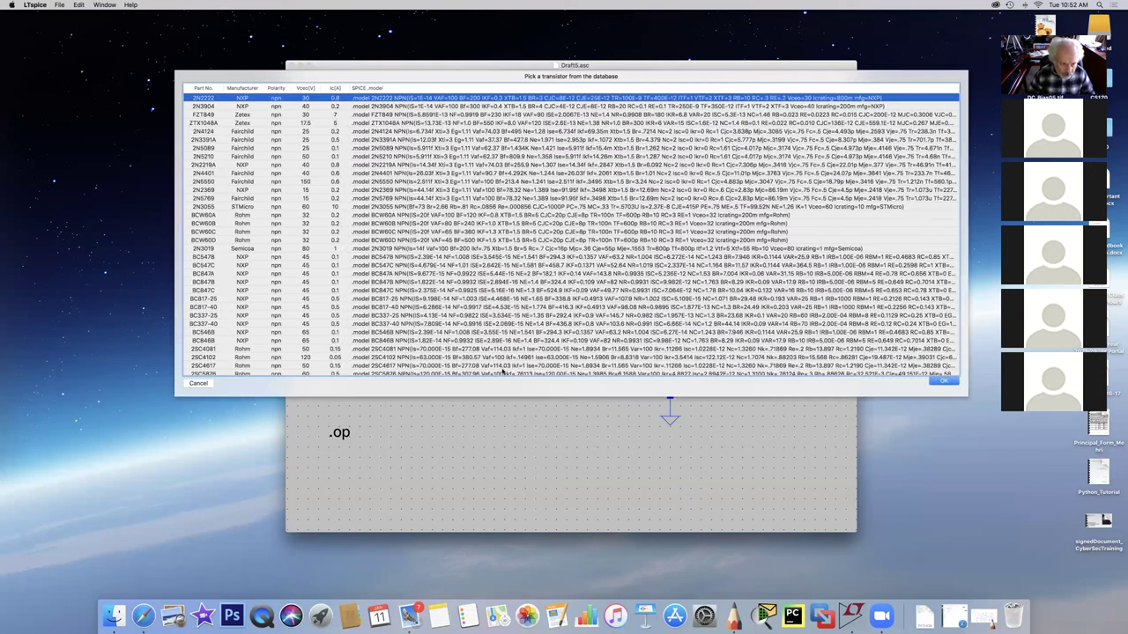
scroll(450, 334, "down", 10)
scroll(449, 335, "down", 15)
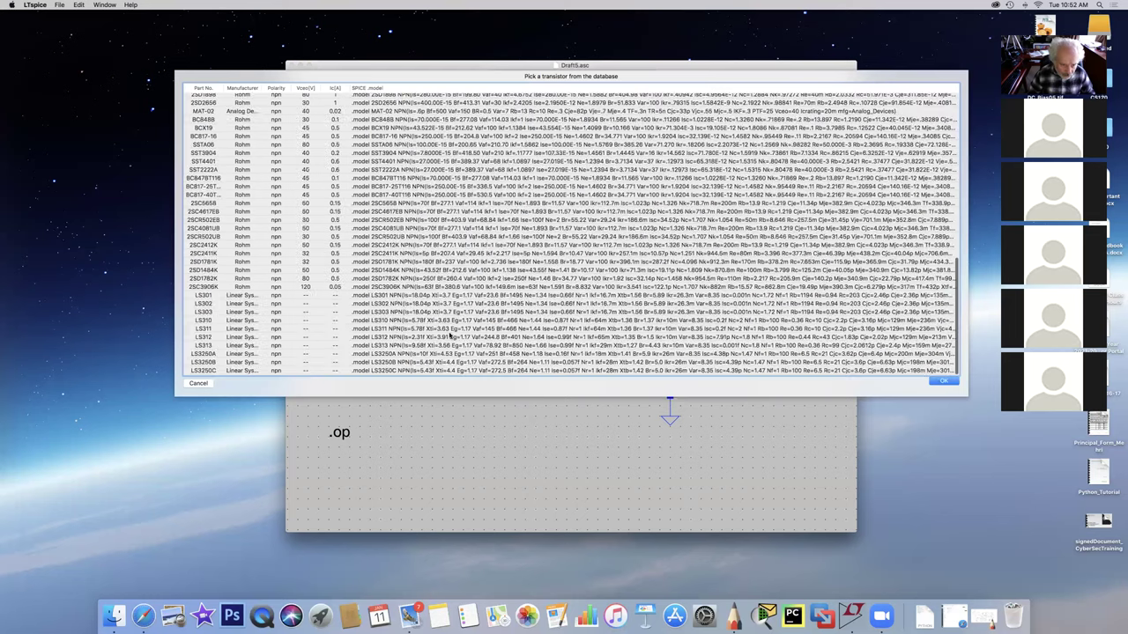
scroll(450, 335, "up", 5)
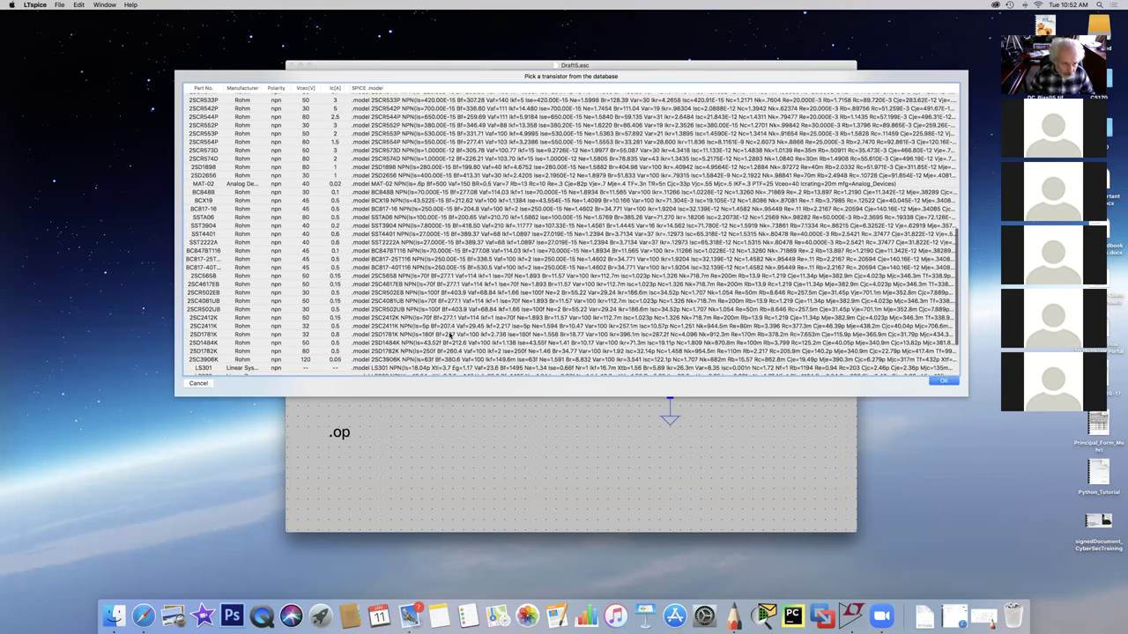
scroll(449, 335, "up", 10)
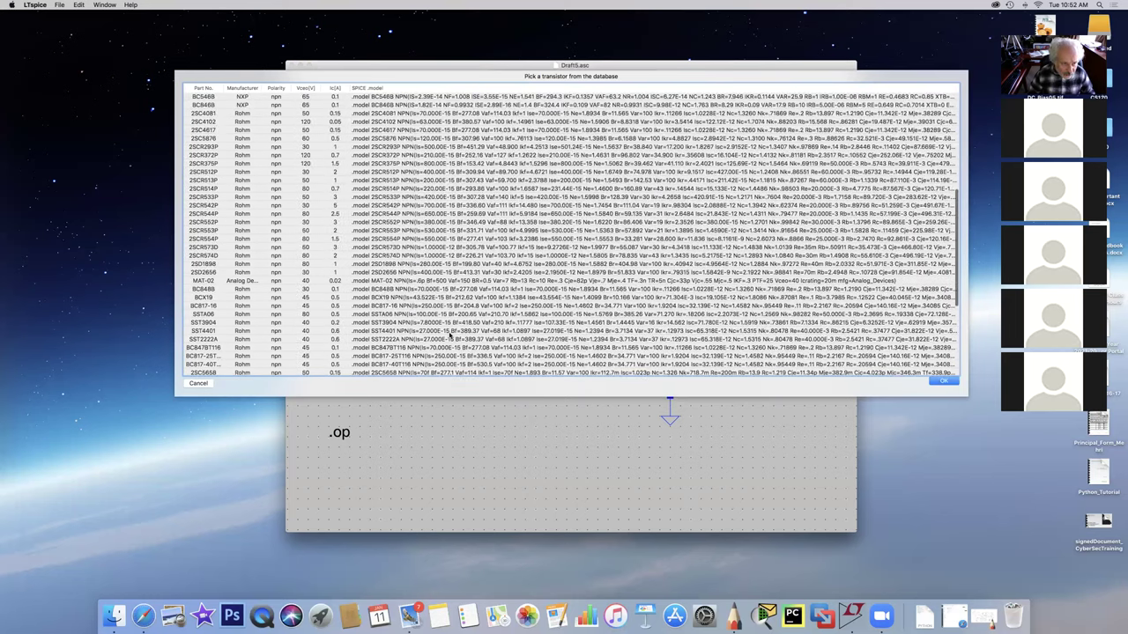
scroll(450, 335, "up", 5)
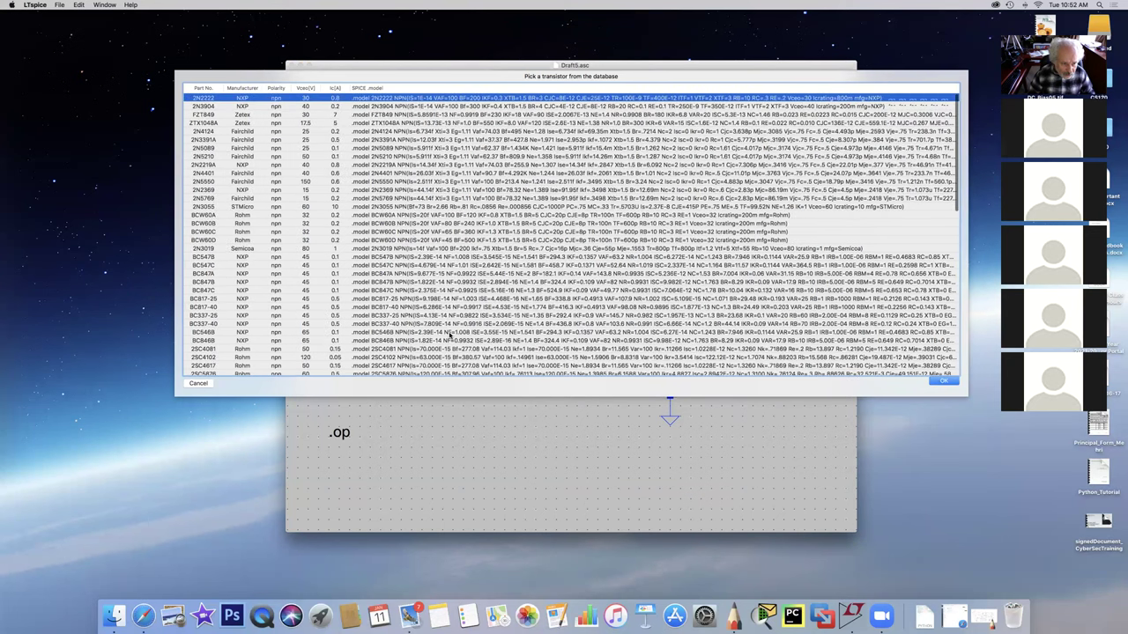
scroll(449, 334, "down", 20)
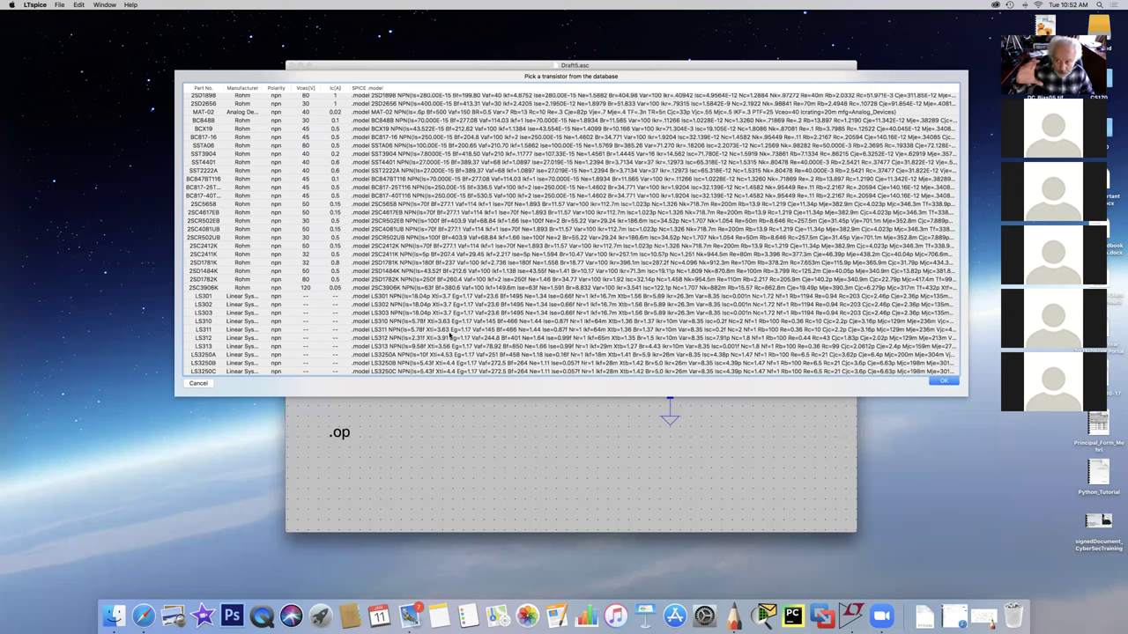
scroll(449, 335, "up", 2)
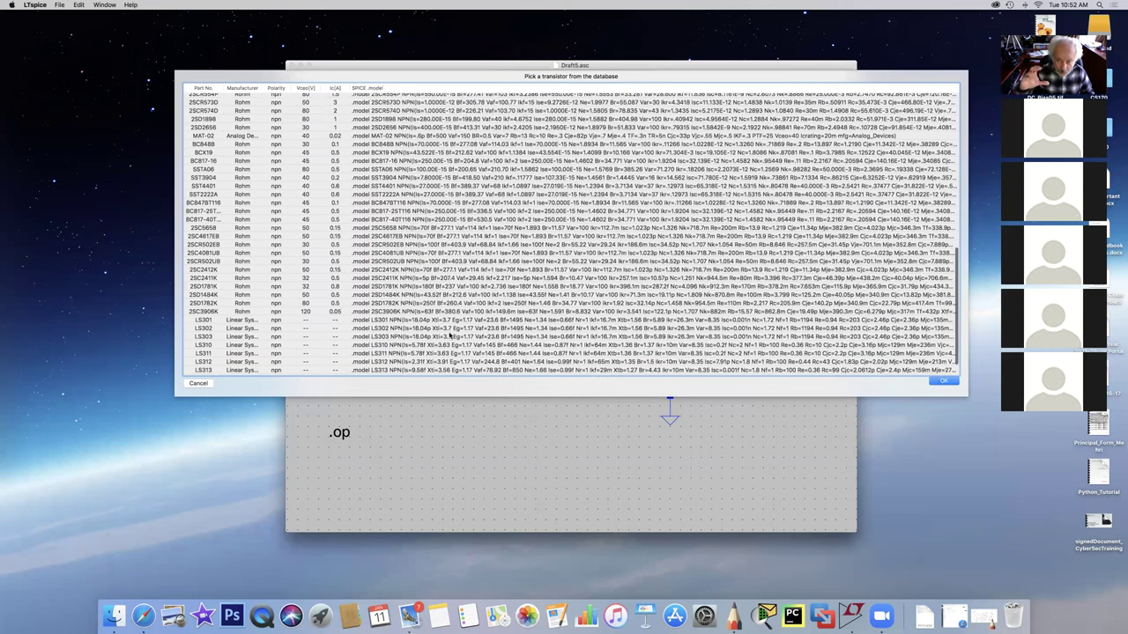
scroll(449, 335, "down", 2)
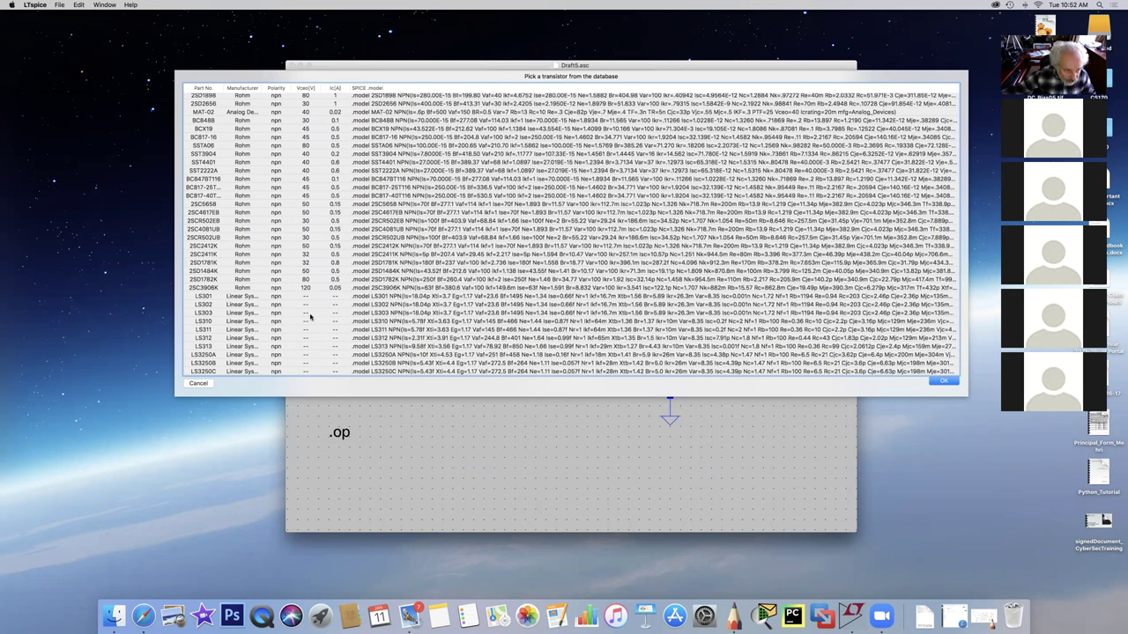
scroll(310, 317, "up", 5)
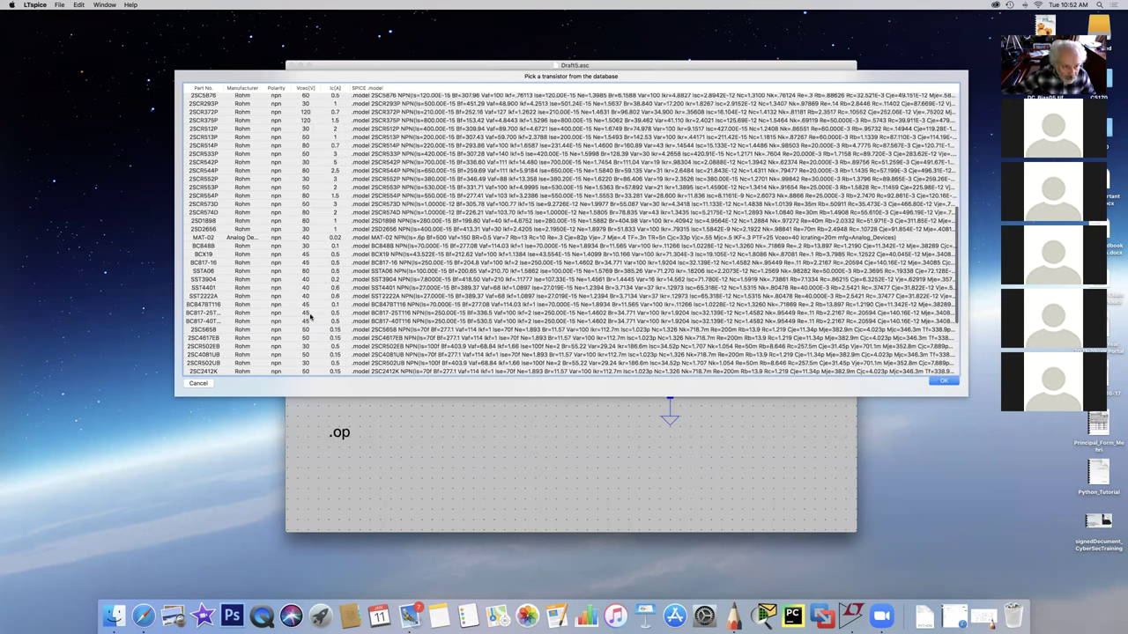
scroll(310, 318, "up", 3)
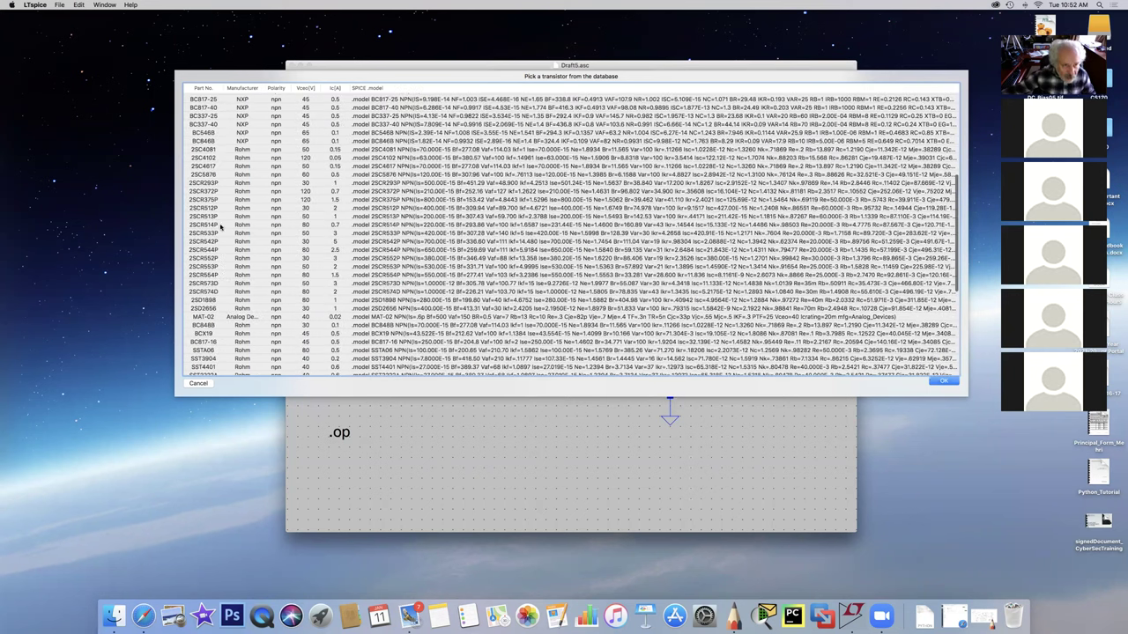
left_click(942, 381)
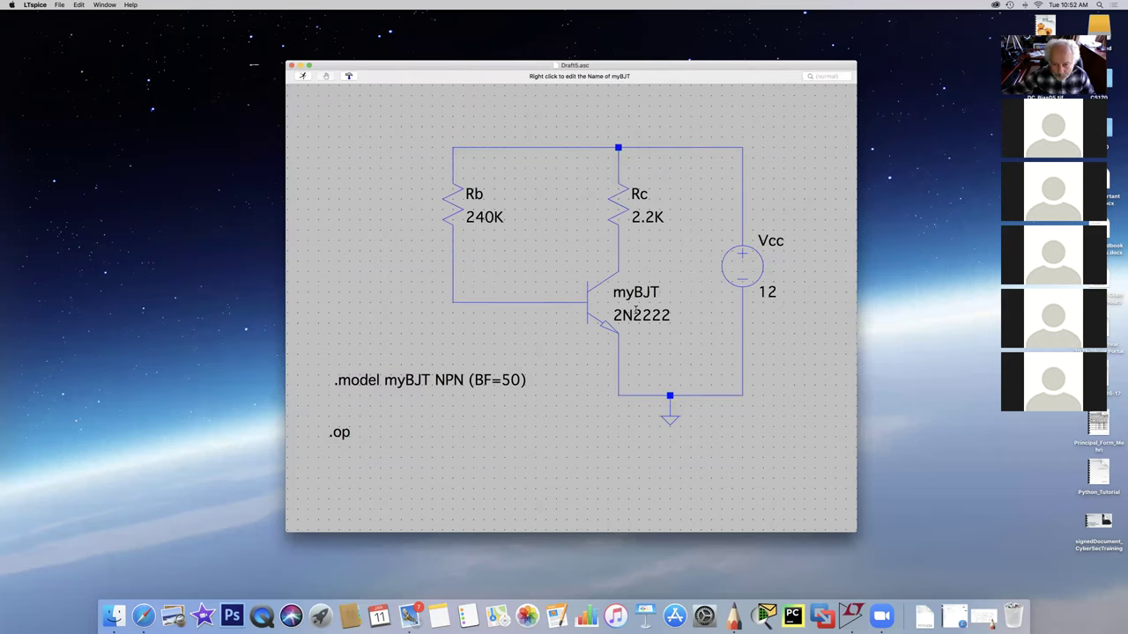
- Set the transistor's value to myBJT in place of the 2N2222 and run the operating-point simulation
right_click(636, 314)
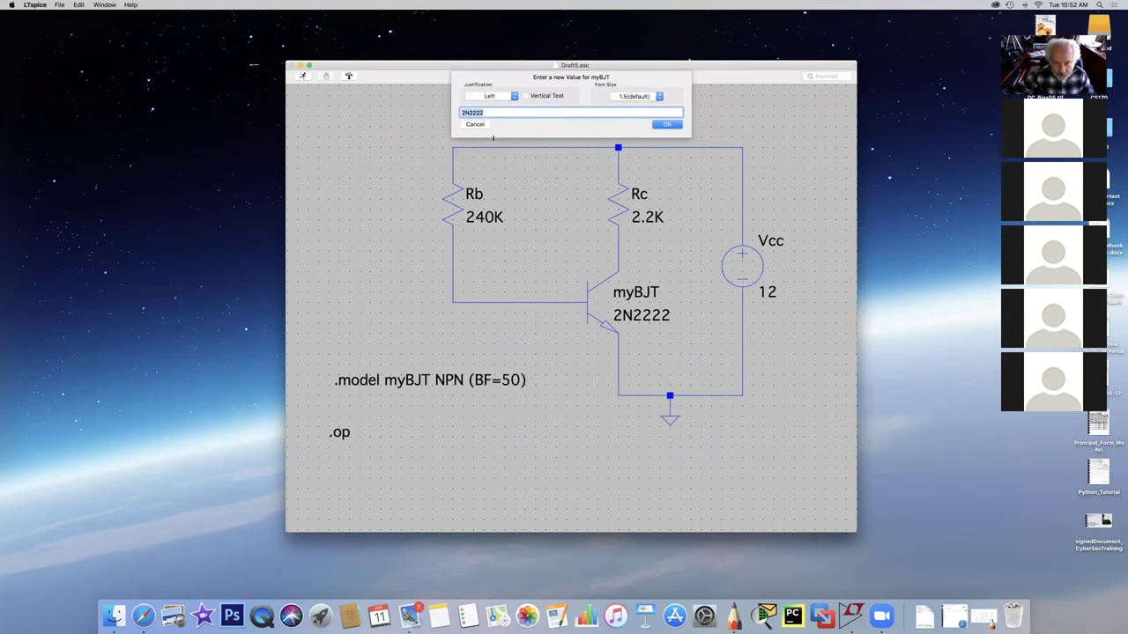
type("myB")
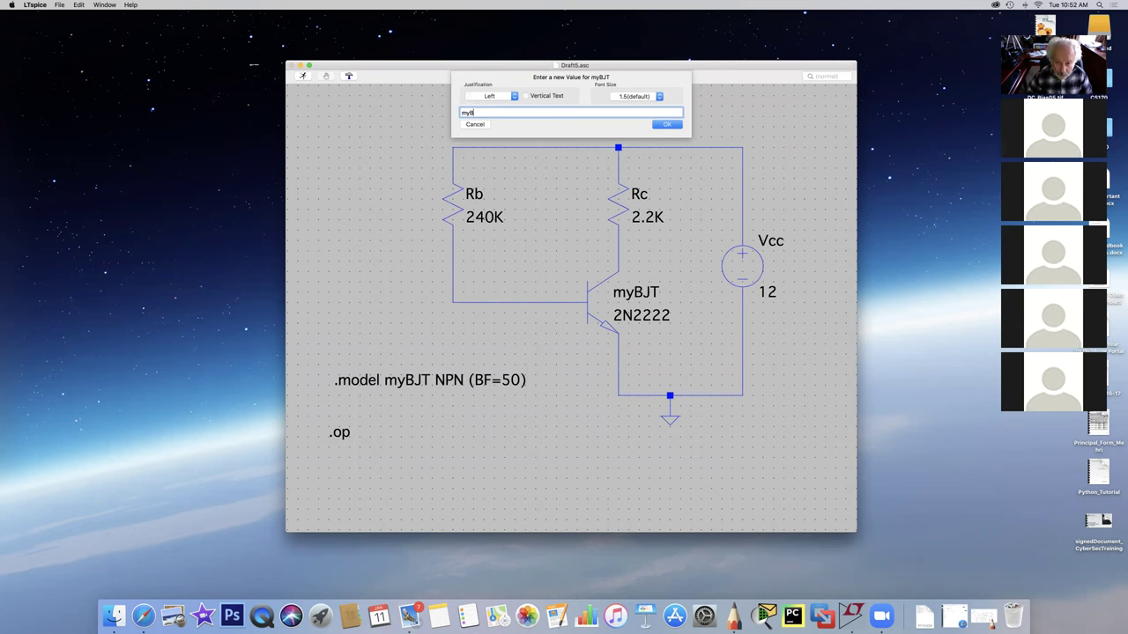
type("JT")
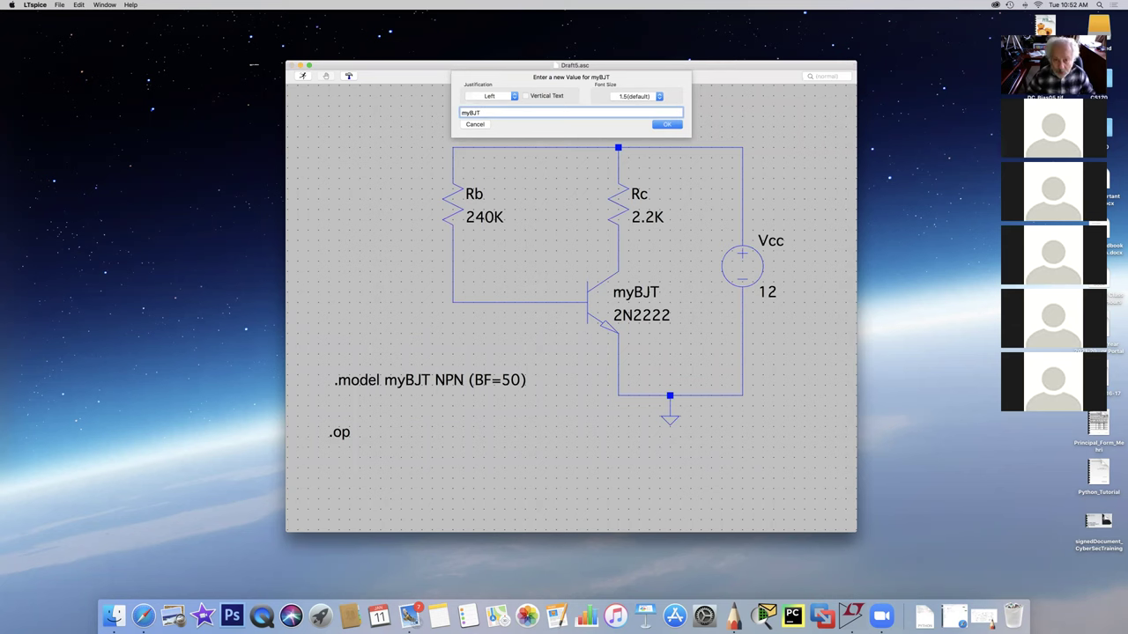
left_click(669, 126)
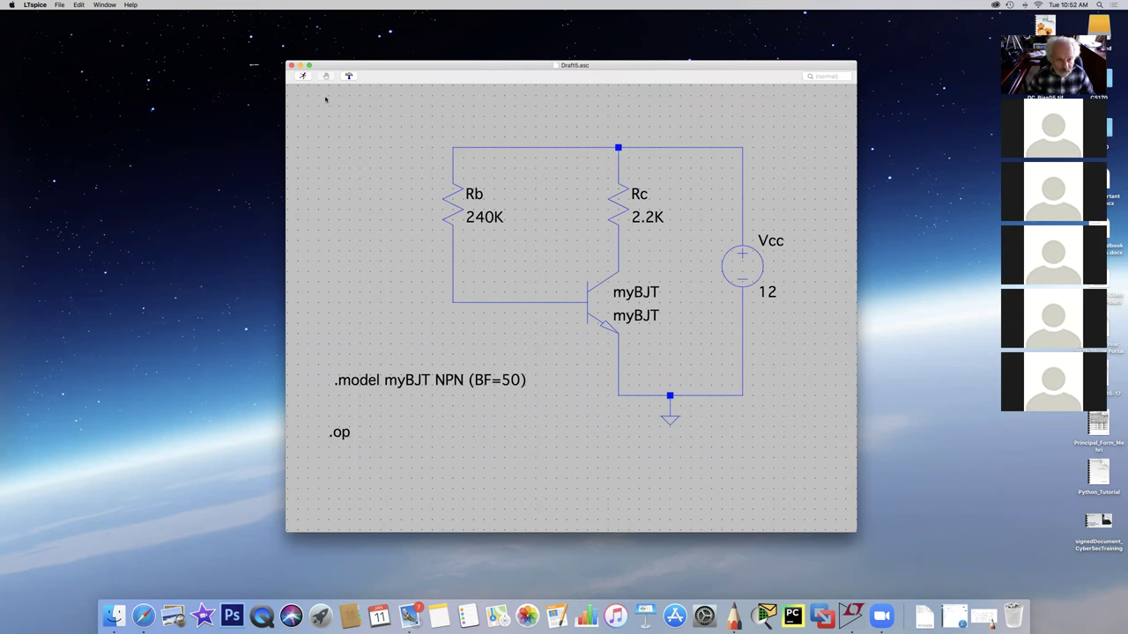
left_click(302, 77)
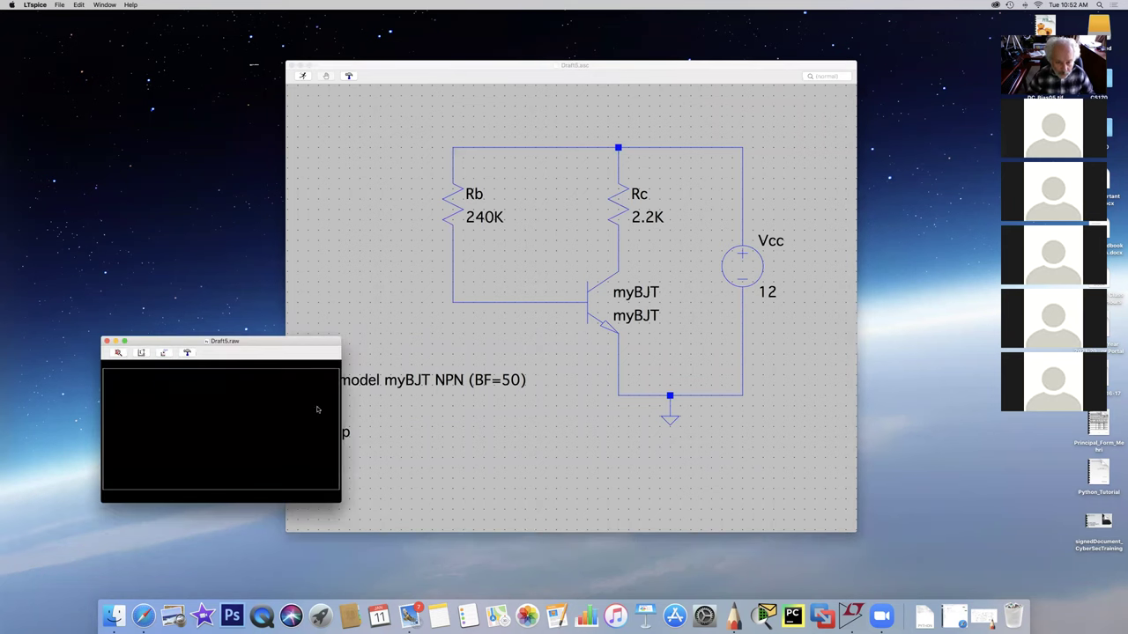
- Plot the collector node voltage and the current through Rc, and read the Rc current with a cursor
left_click(628, 258)
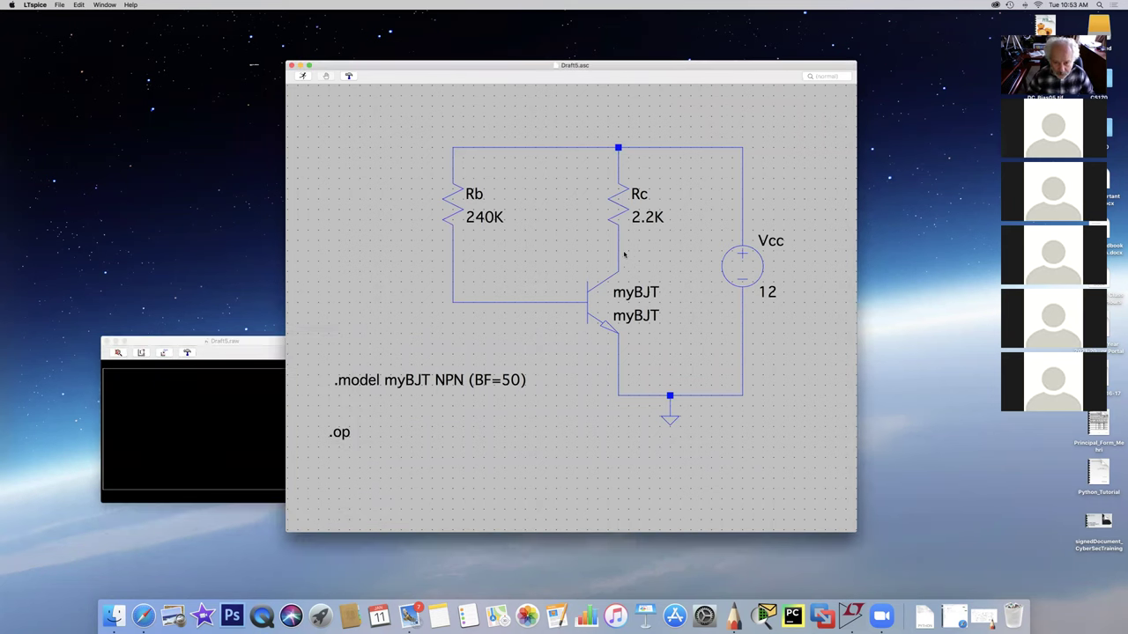
left_click(622, 247)
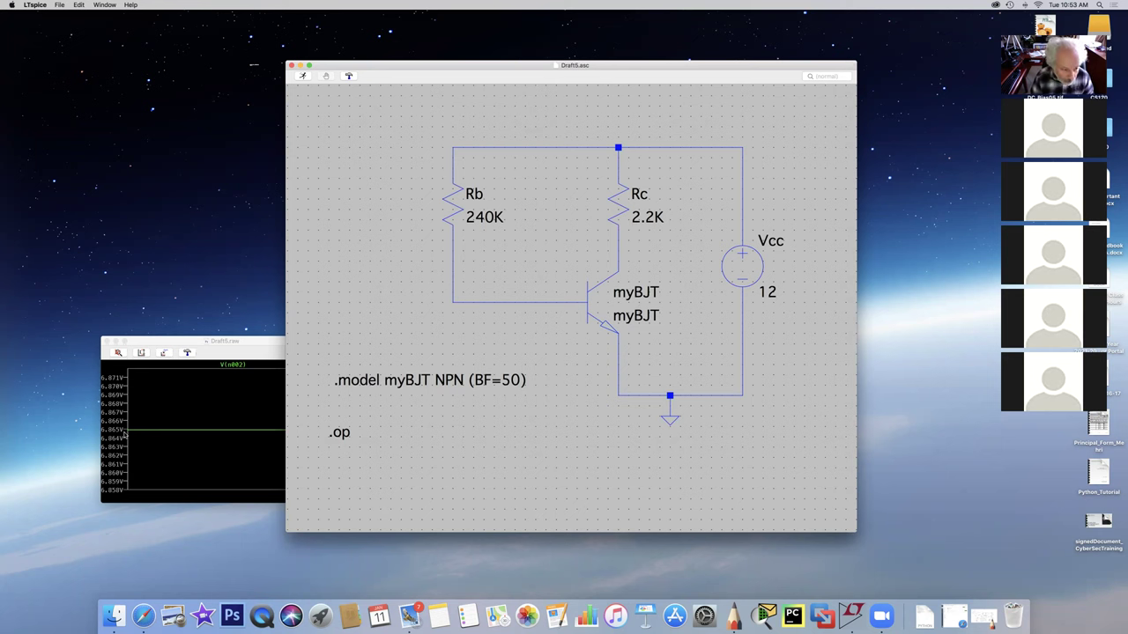
left_click(619, 204)
left_click(250, 341)
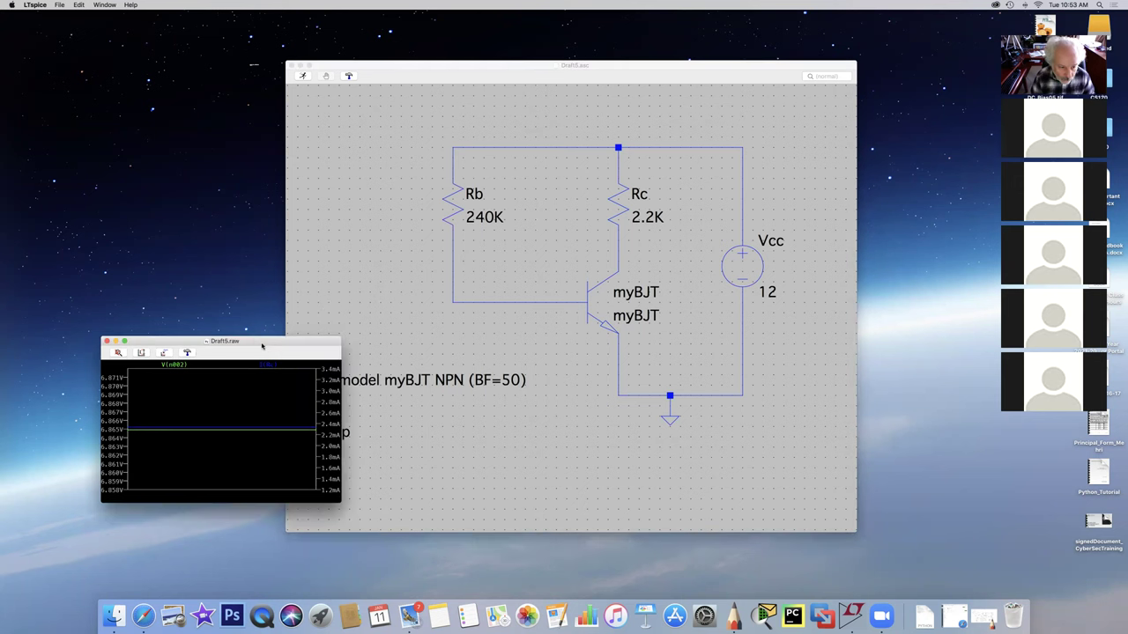
left_click(266, 364)
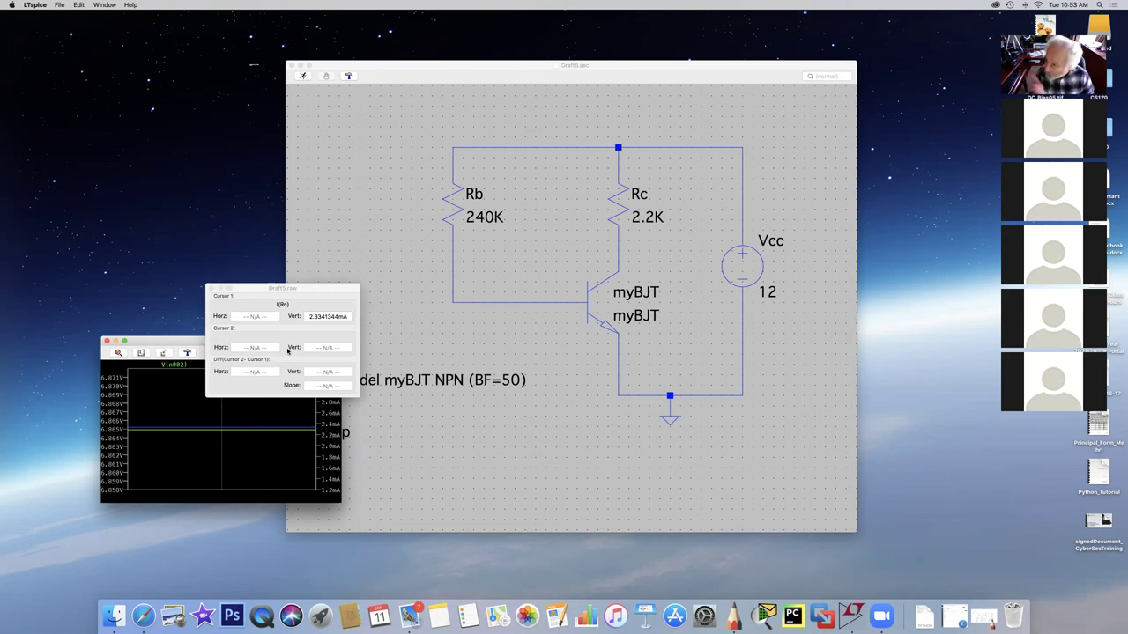
- Add the current through Rb to the plot and read its value with a cursor
left_click(454, 196)
left_click(454, 196)
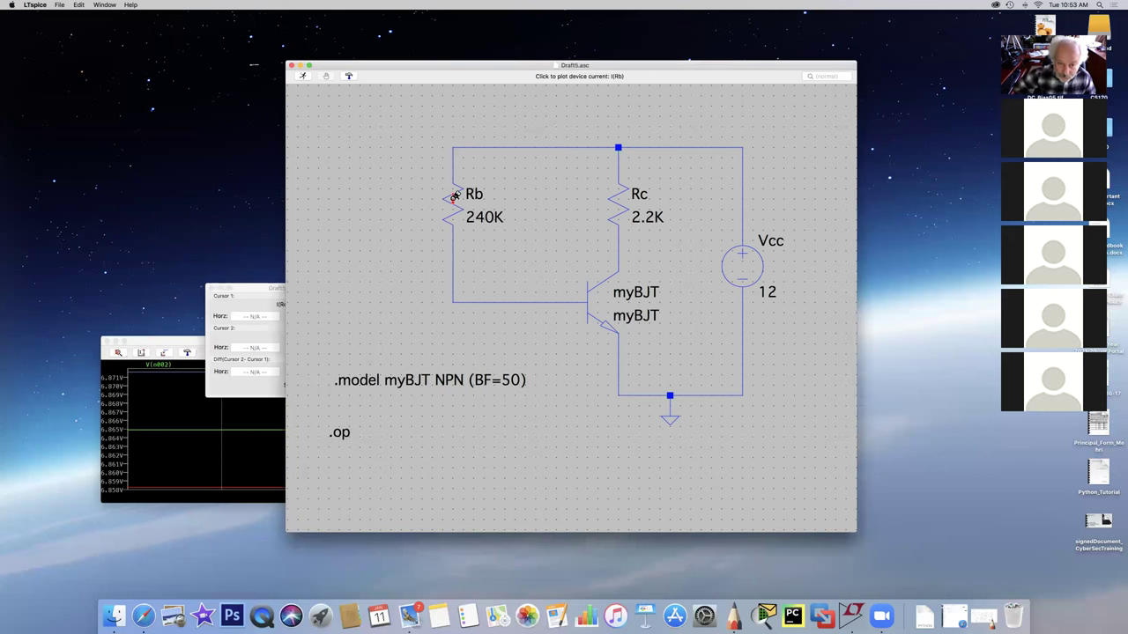
left_click(180, 340)
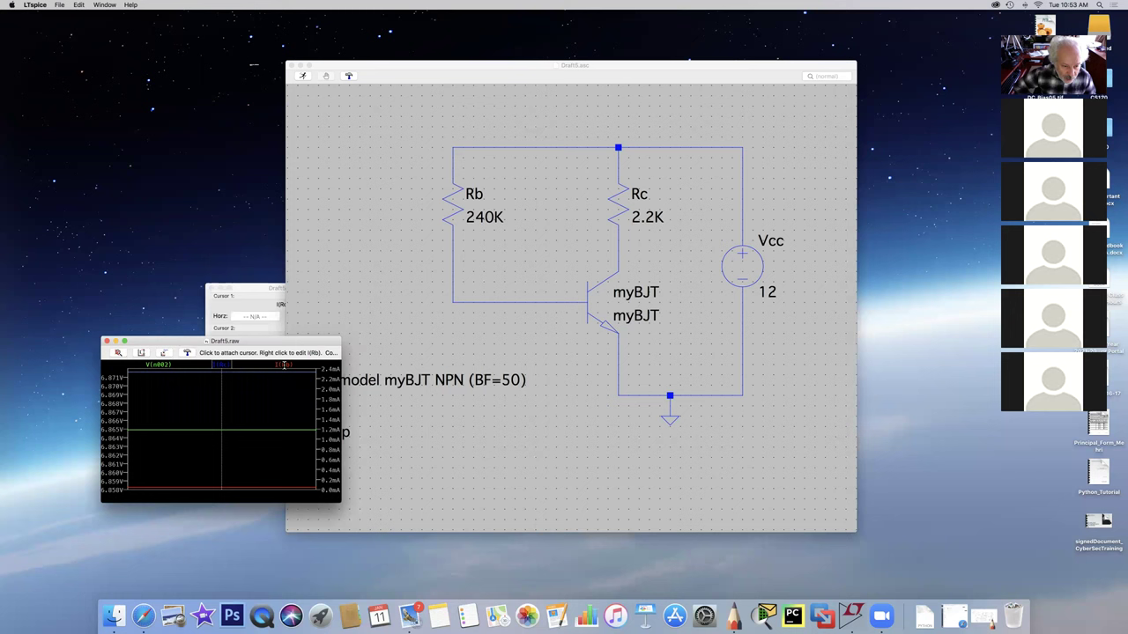
left_click(283, 365)
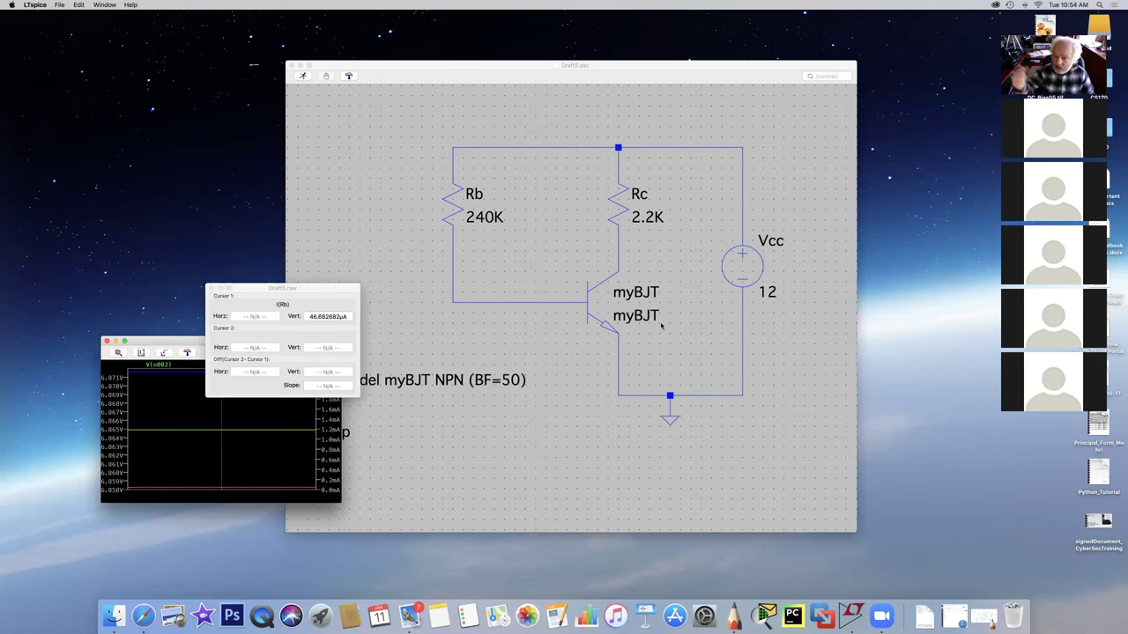
- Change the transistor's reference designator to T1, keeping myBJT as its value
left_click(472, 399)
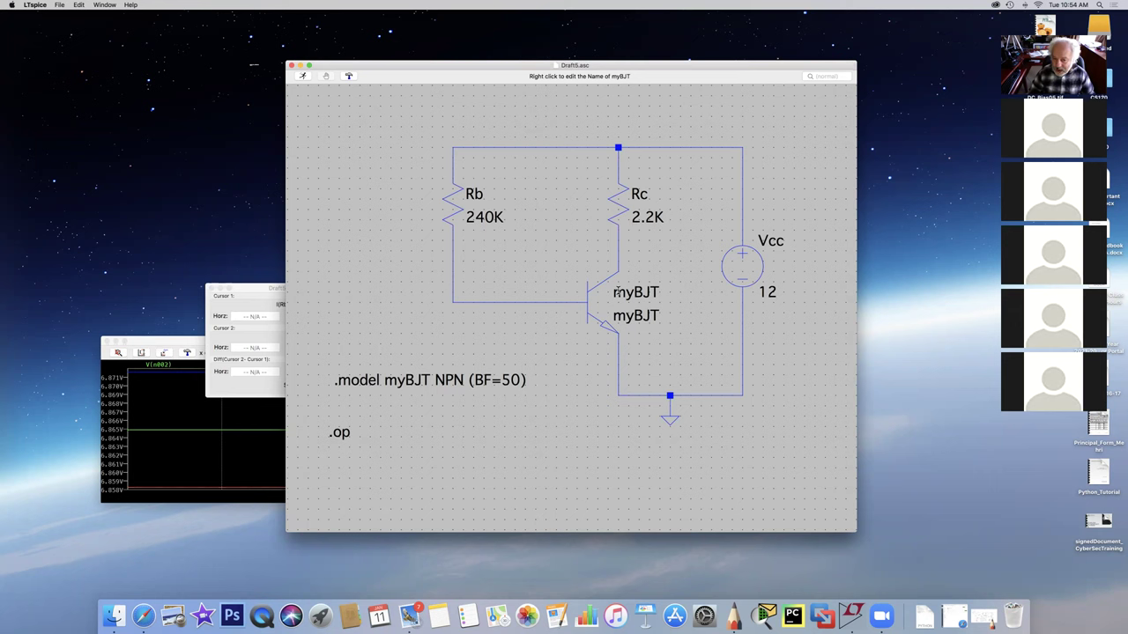
right_click(648, 293)
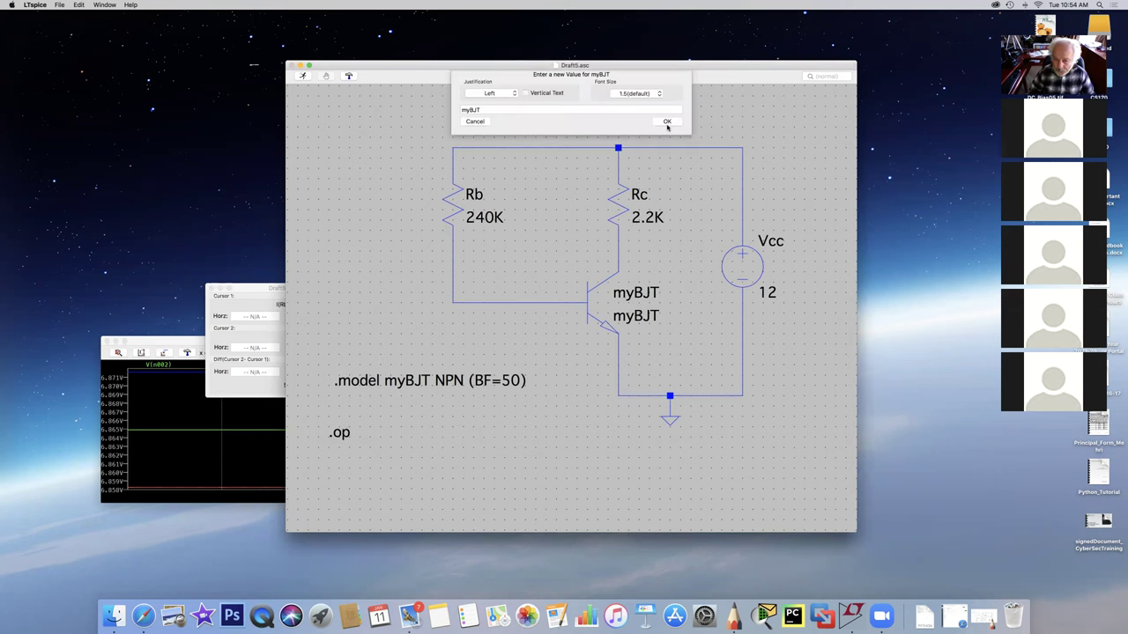
key("super+a")
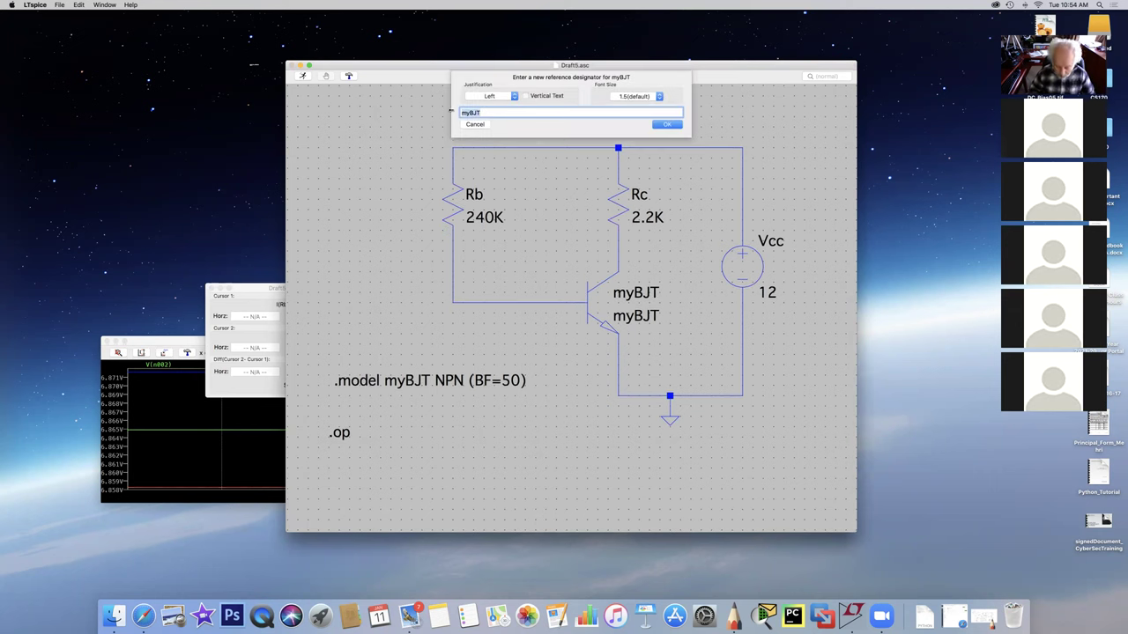
type("T1")
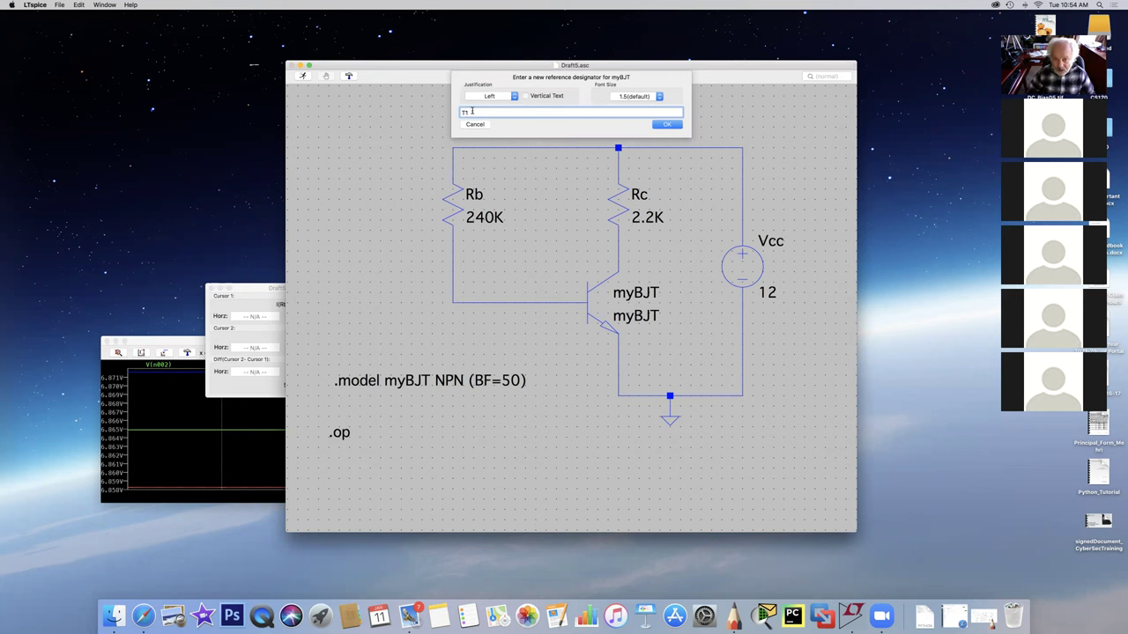
left_click(665, 124)
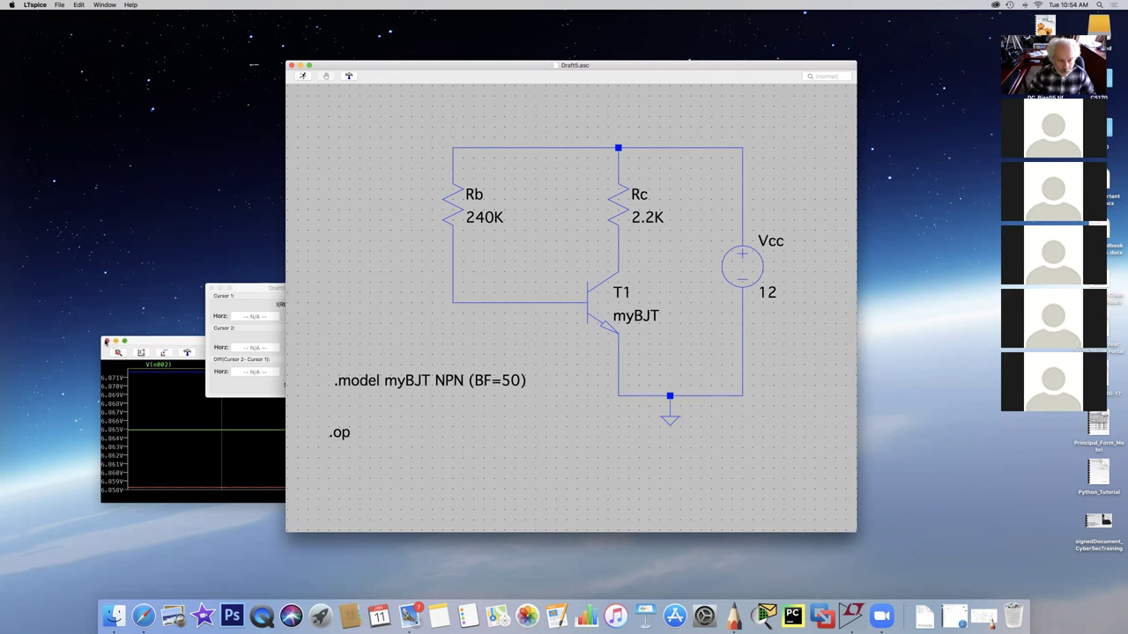
- Close the old plot, rerun the simulation, and enlarge and reposition the new plot window
left_click(106, 343)
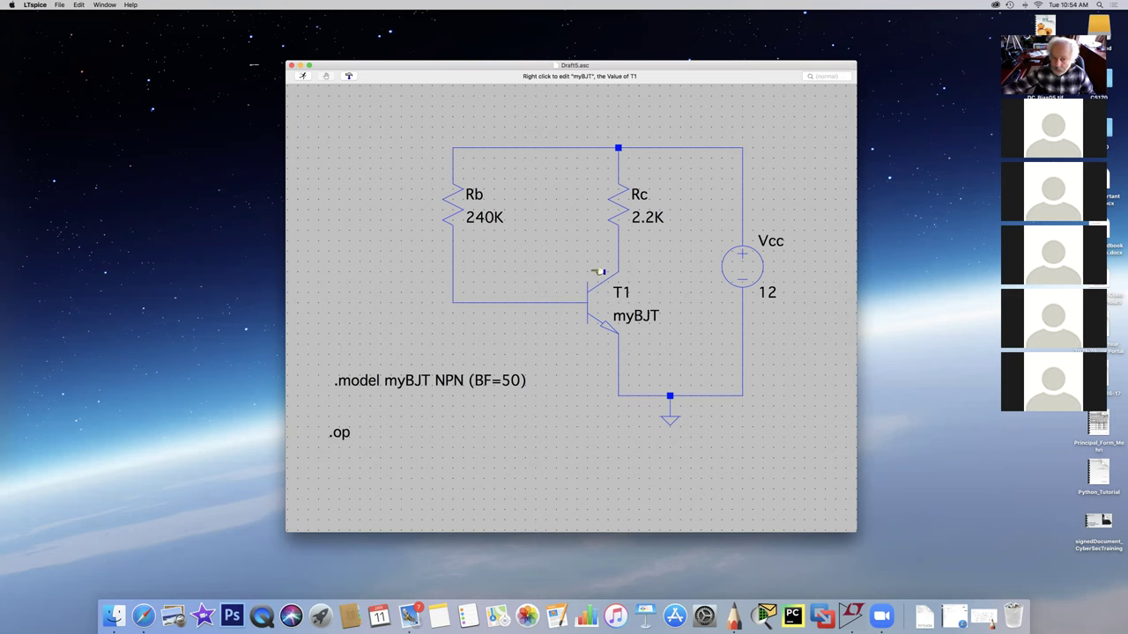
left_click(302, 77)
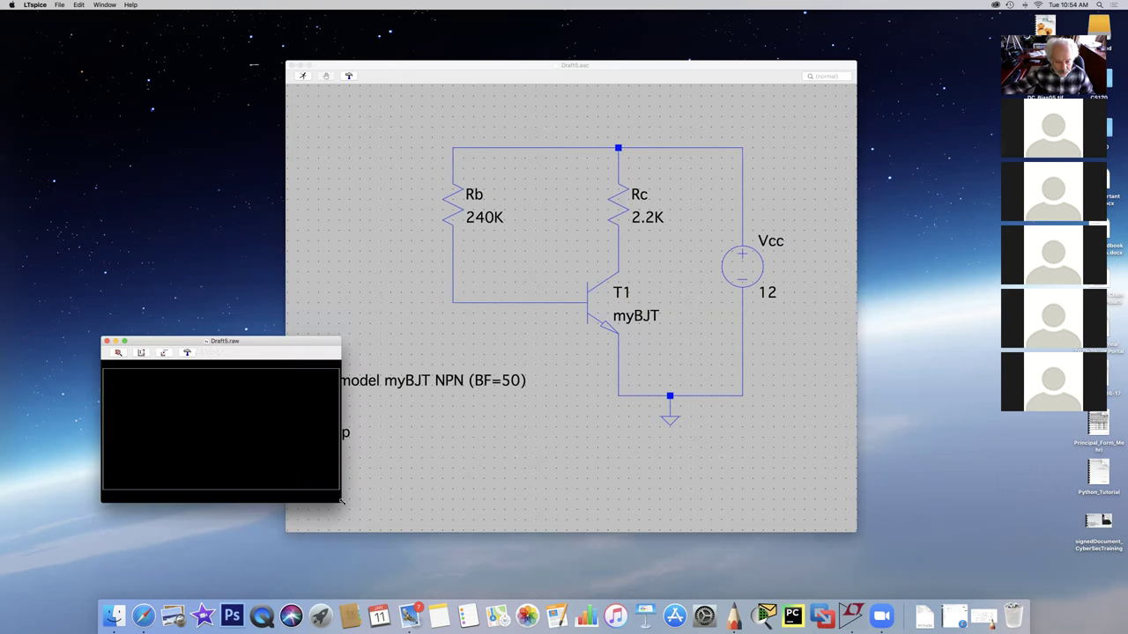
left_click_drag(341, 501, 440, 586)
left_click_drag(328, 343, 374, 141)
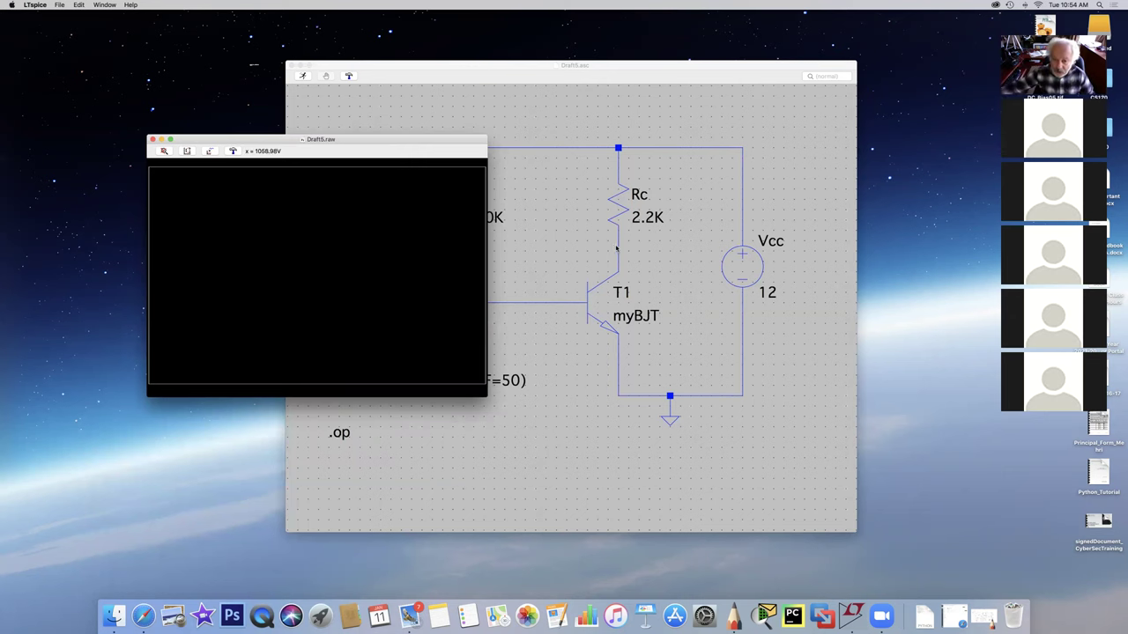
- Plot the voltages at the transistor's collector and at the supply node above Rc, and read the supply node's value
left_click(561, 226)
left_click(623, 241)
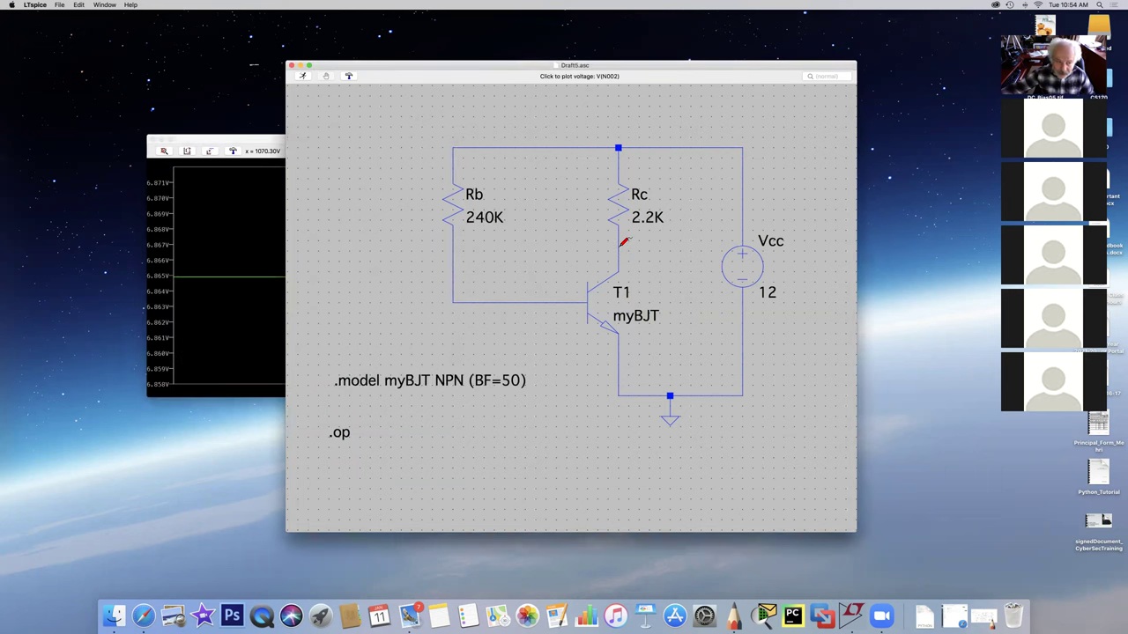
left_click(246, 140)
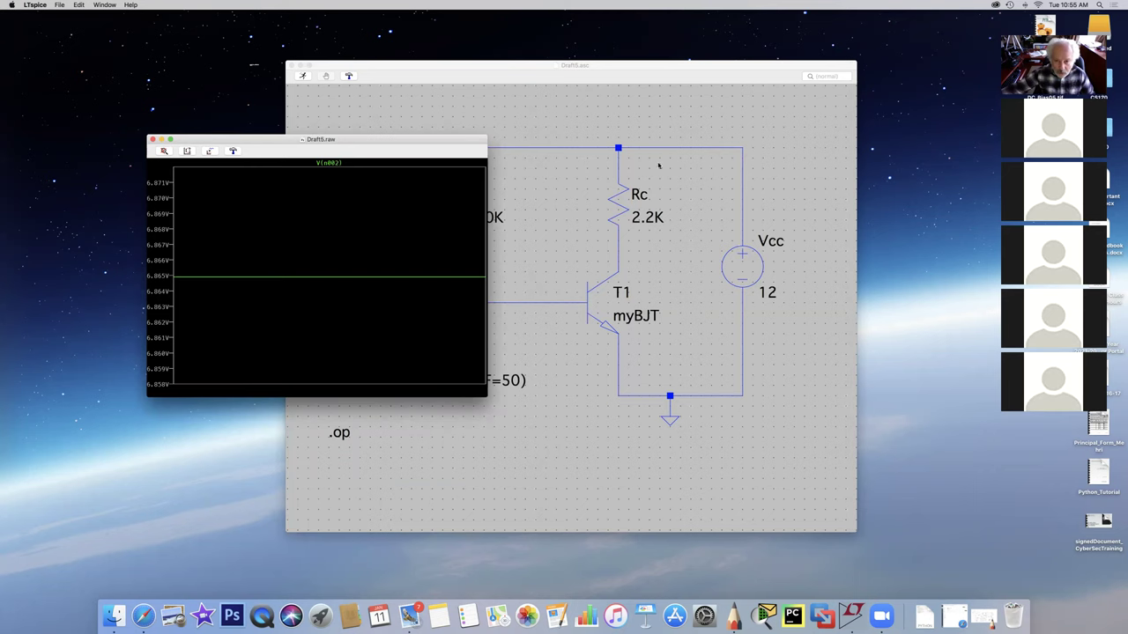
left_click(623, 147)
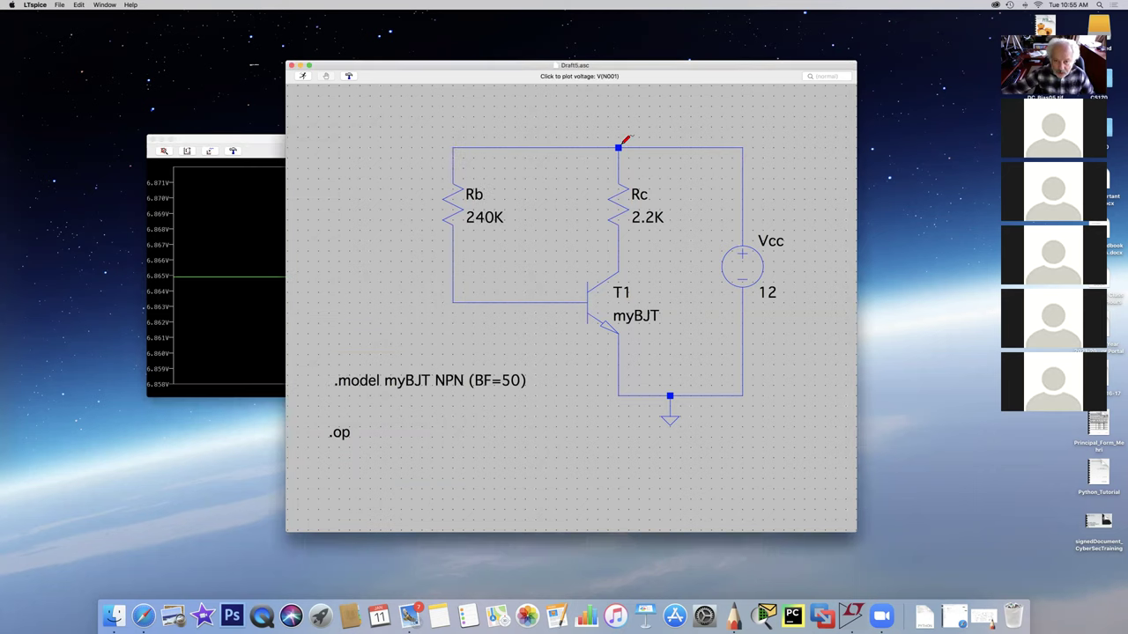
left_click(620, 145)
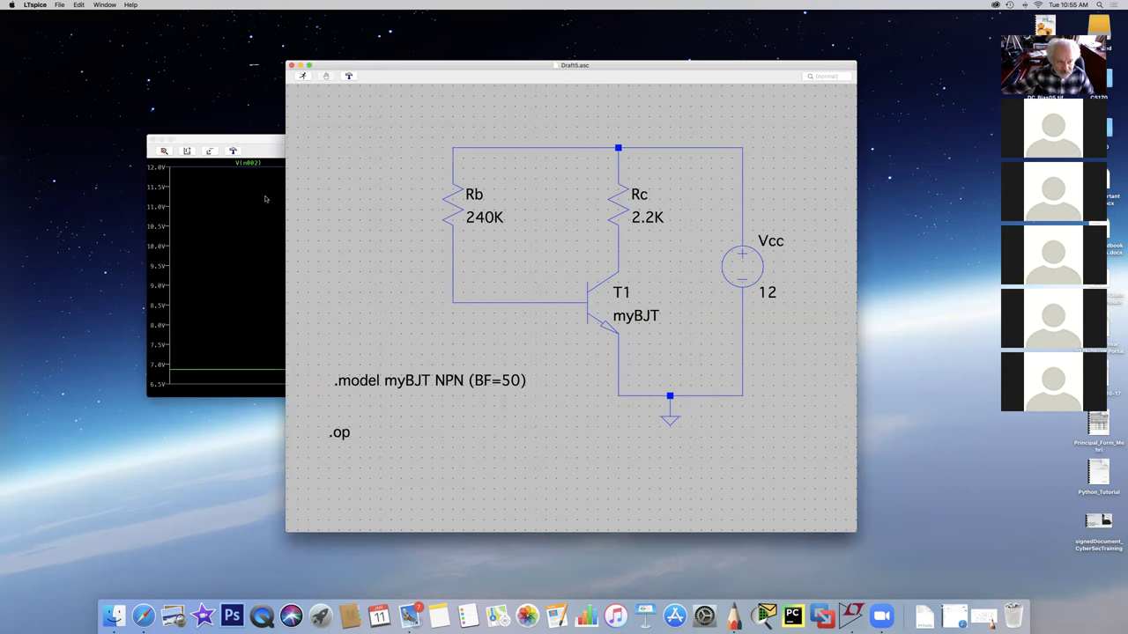
left_click_drag(260, 143, 211, 151)
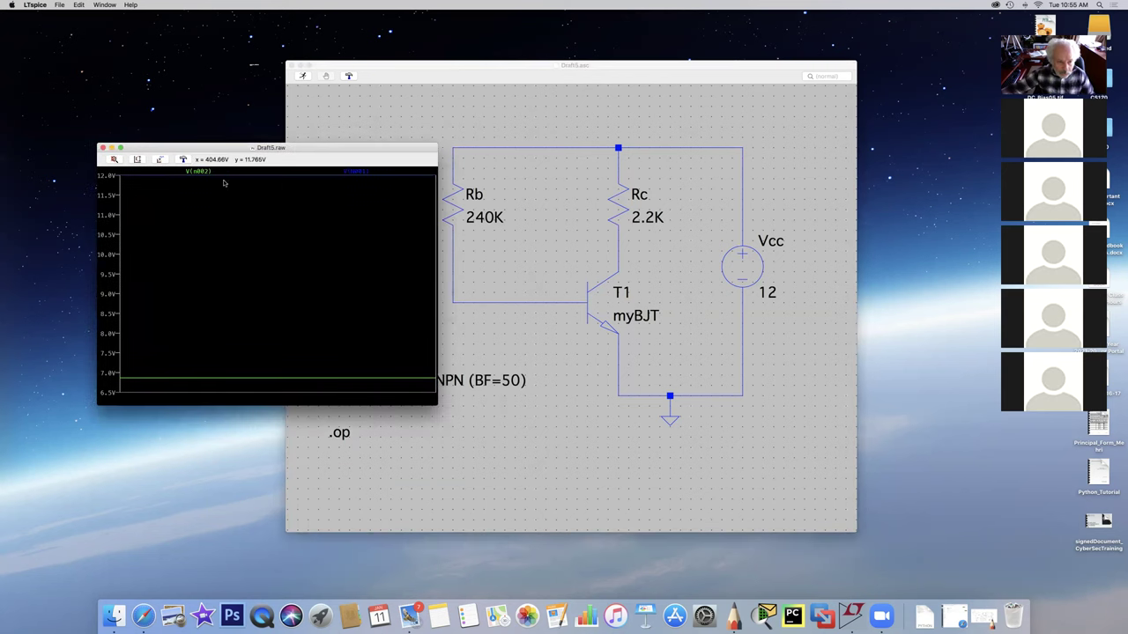
left_click(352, 173)
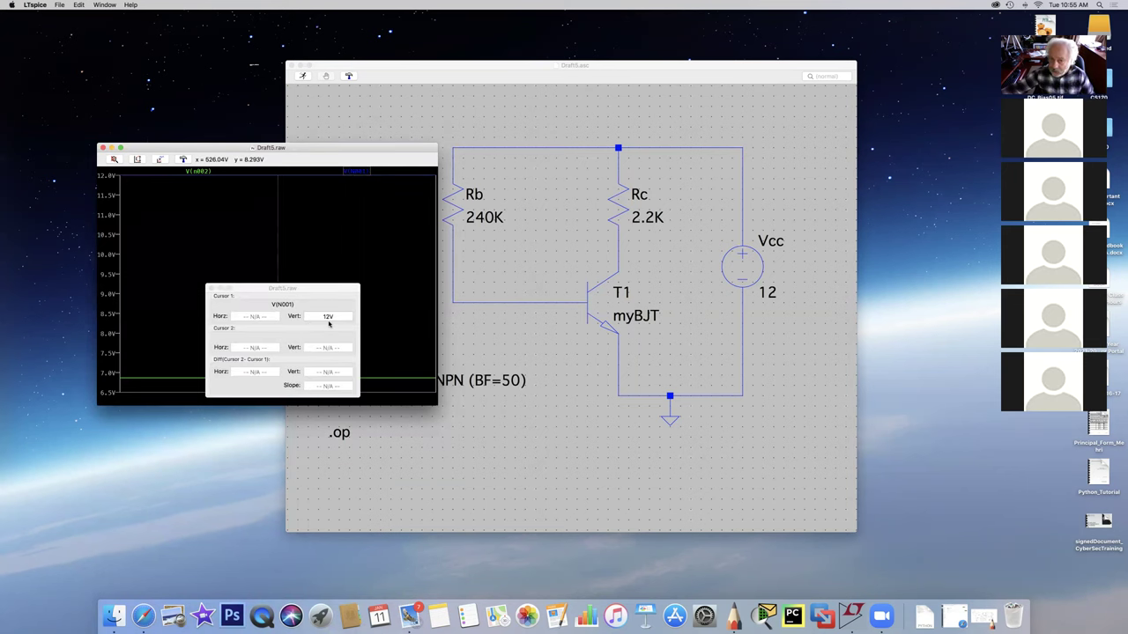
- Plot the current through Rc as the only trace and read its value with a cursor
left_click(629, 202)
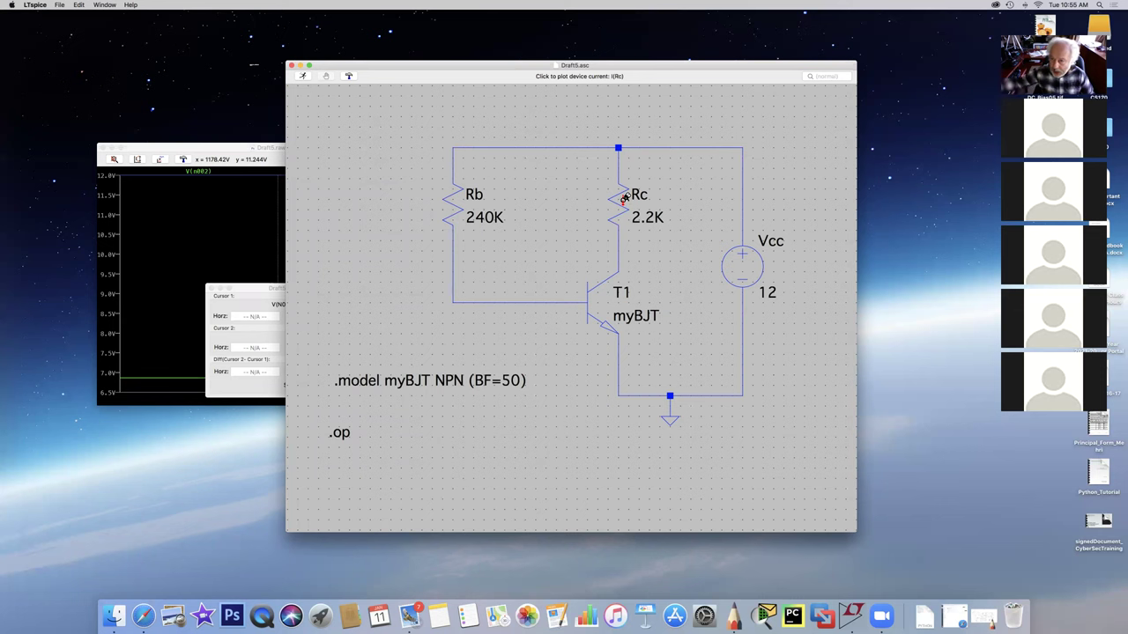
left_click(624, 198)
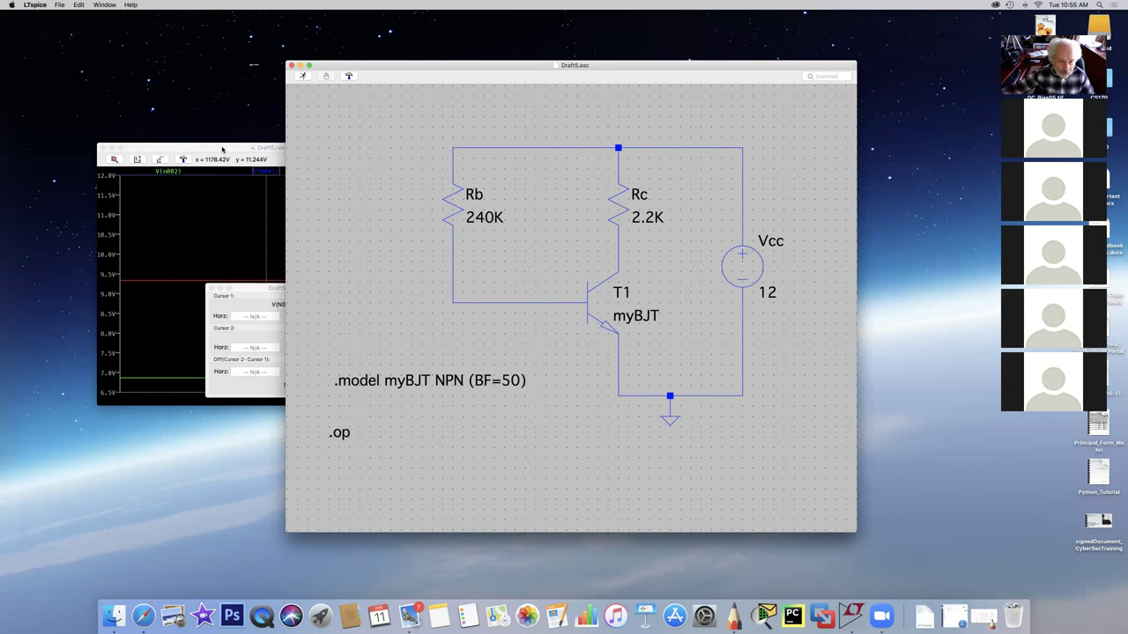
left_click(223, 150)
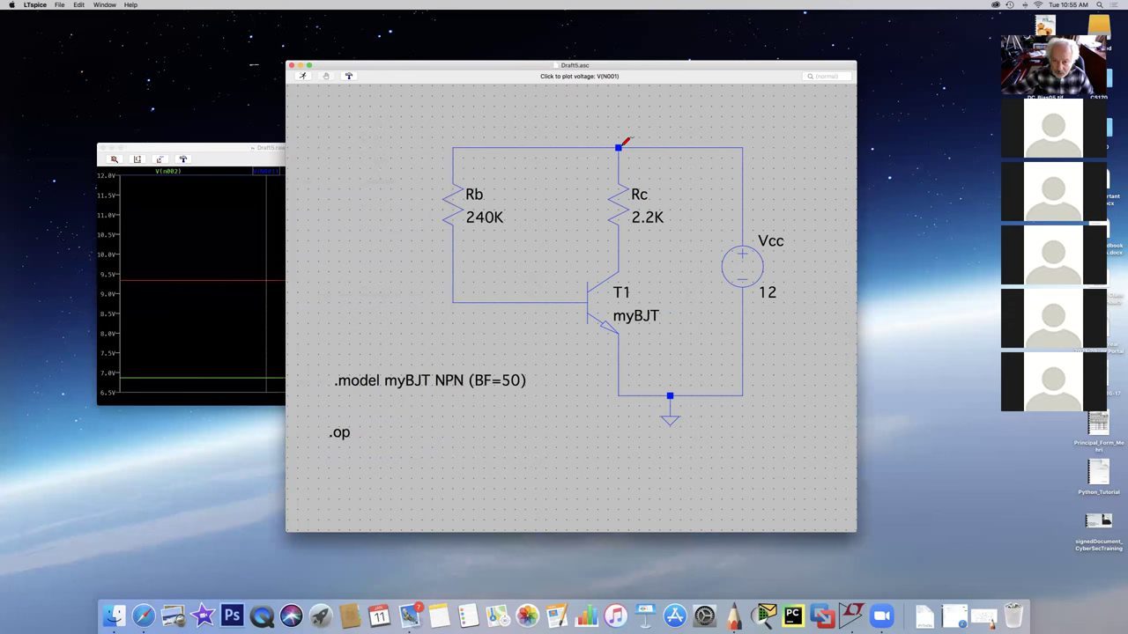
left_click(624, 267)
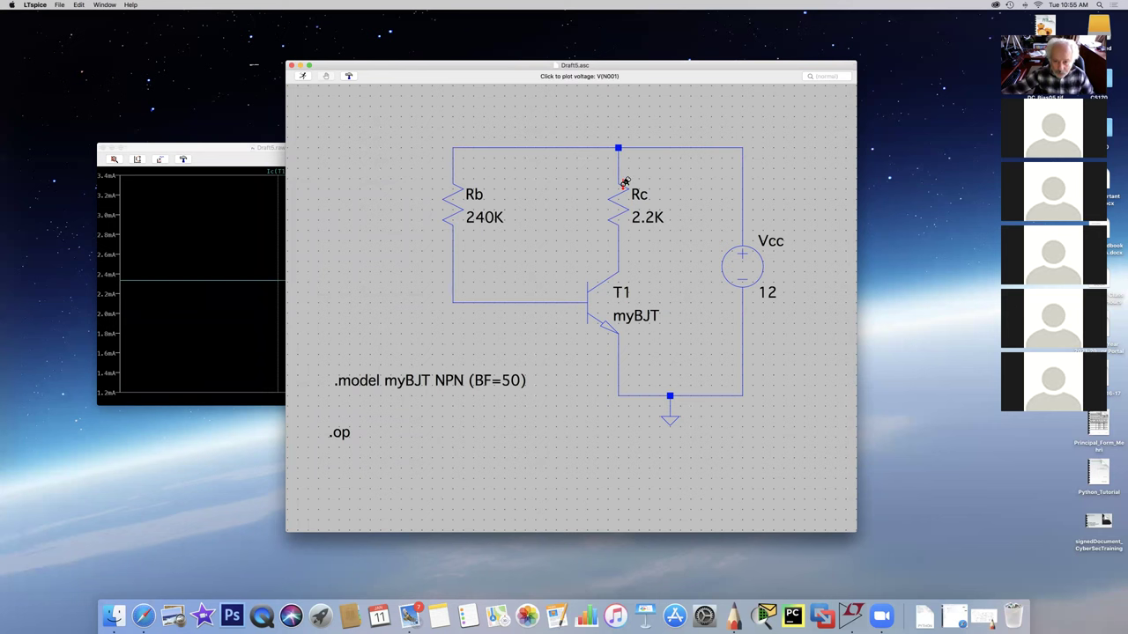
left_click(624, 195)
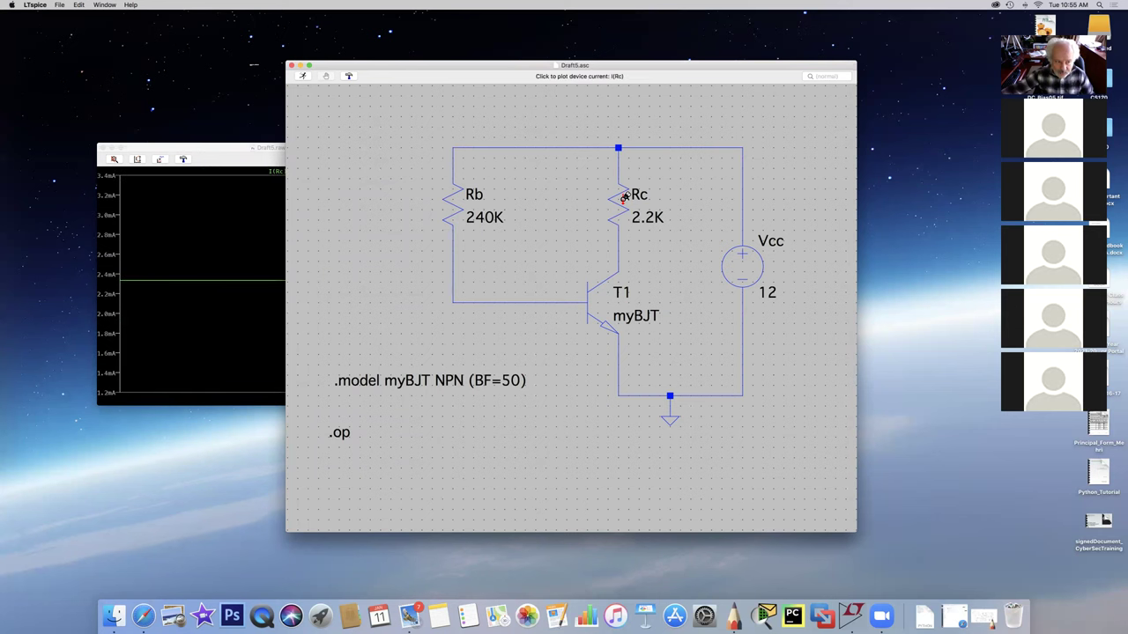
left_click(221, 149)
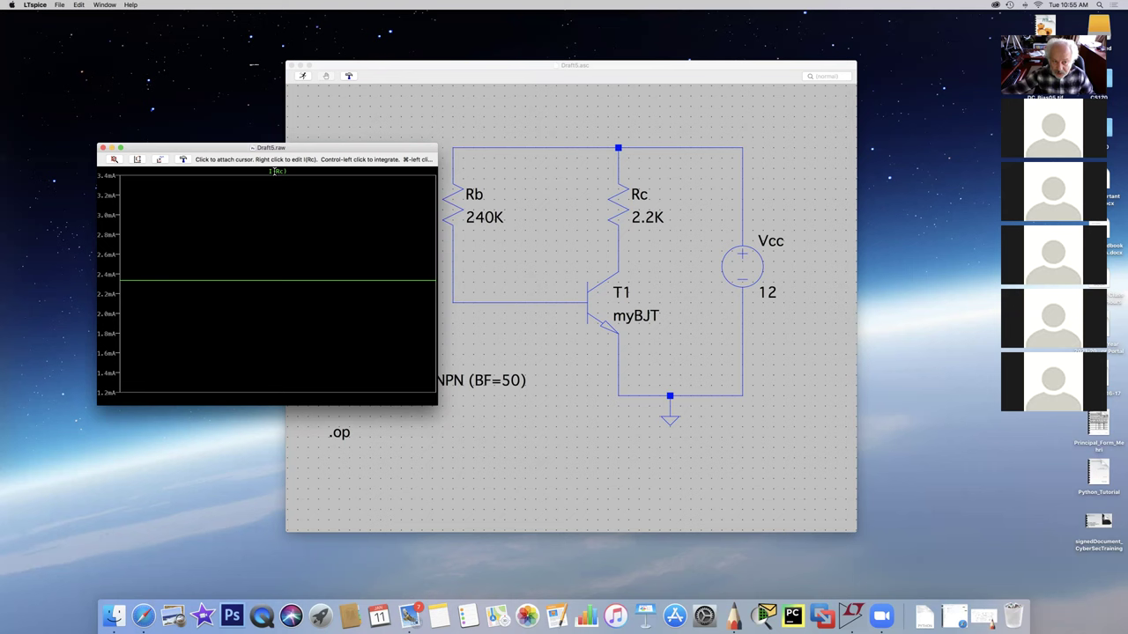
left_click(275, 171)
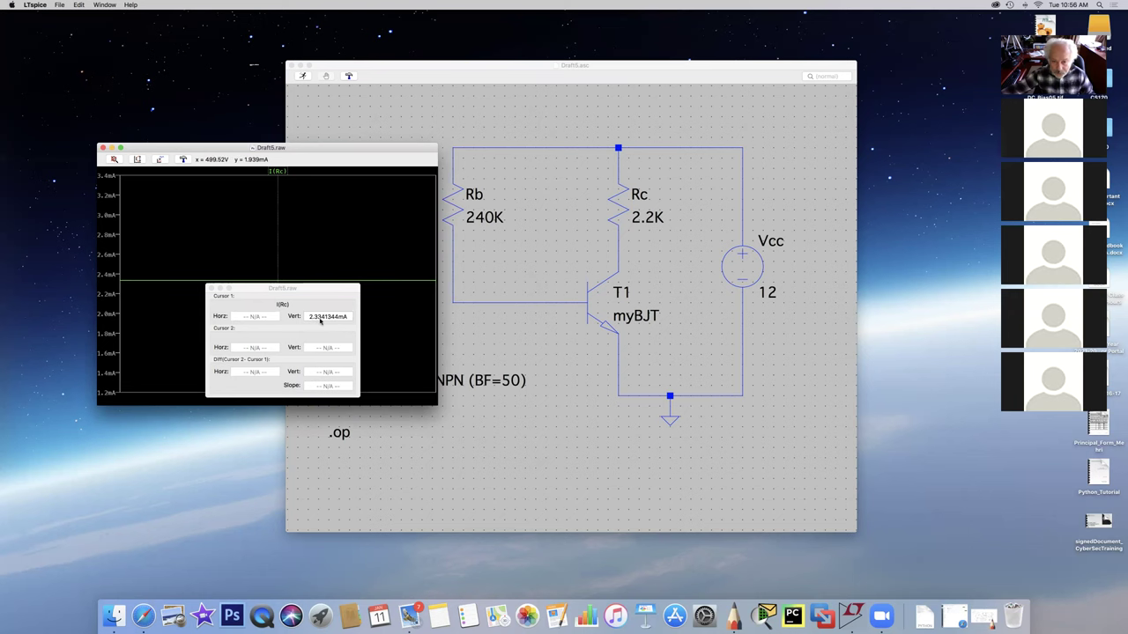
- Plot the current through Rb alongside the Rc current and attach the cursor to the Rb trace to read it
left_click(464, 202)
left_click(456, 198)
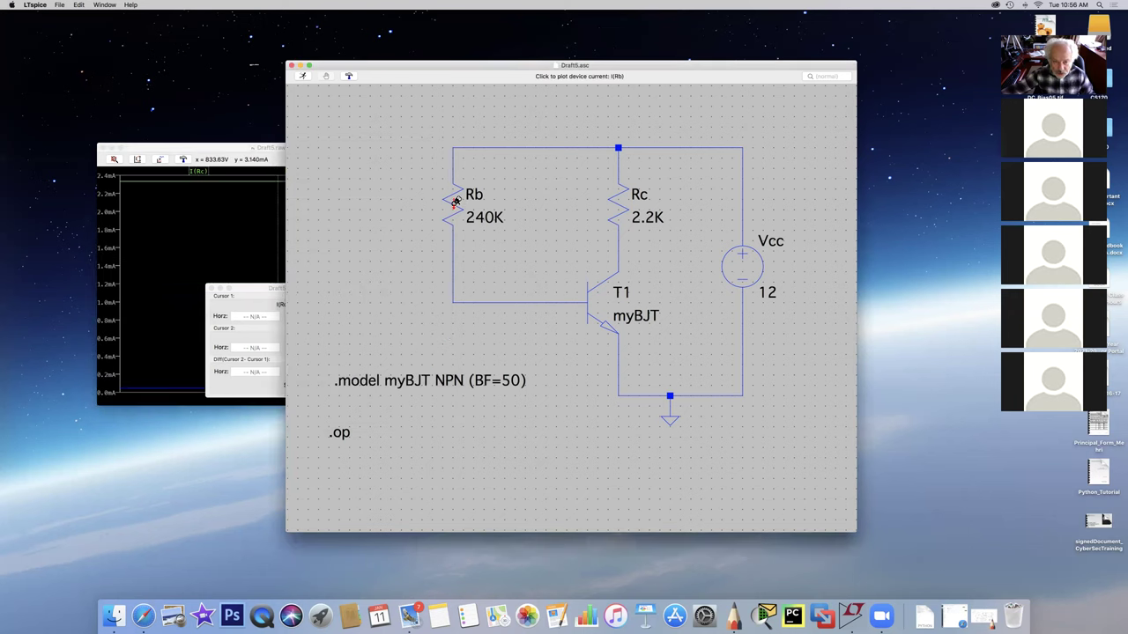
left_click(259, 309)
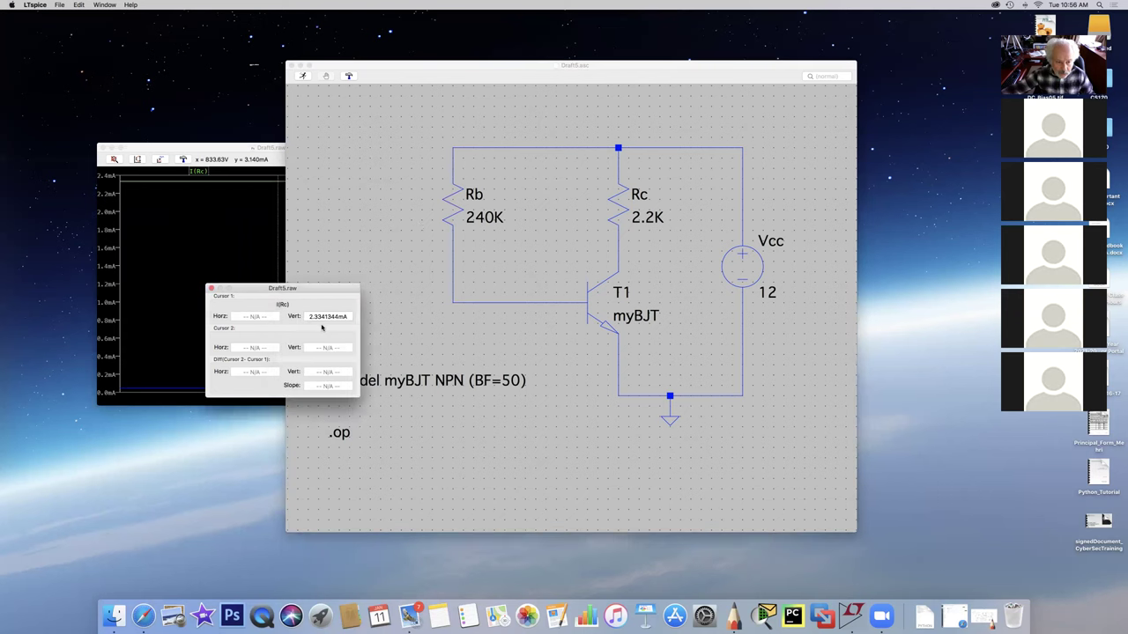
left_click(231, 148)
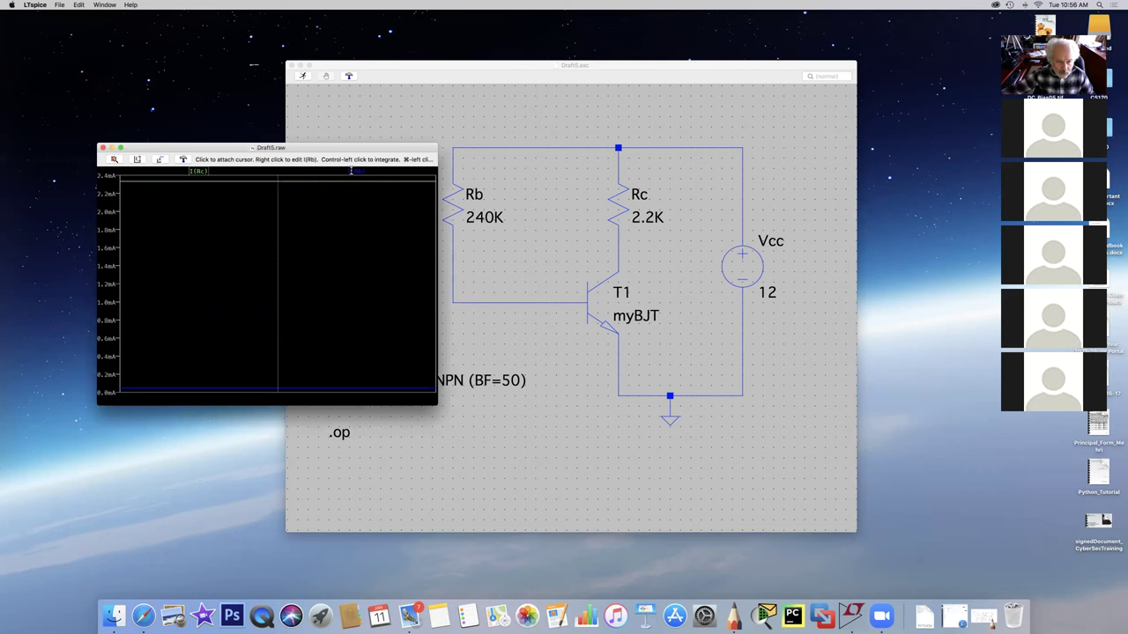
left_click(351, 170)
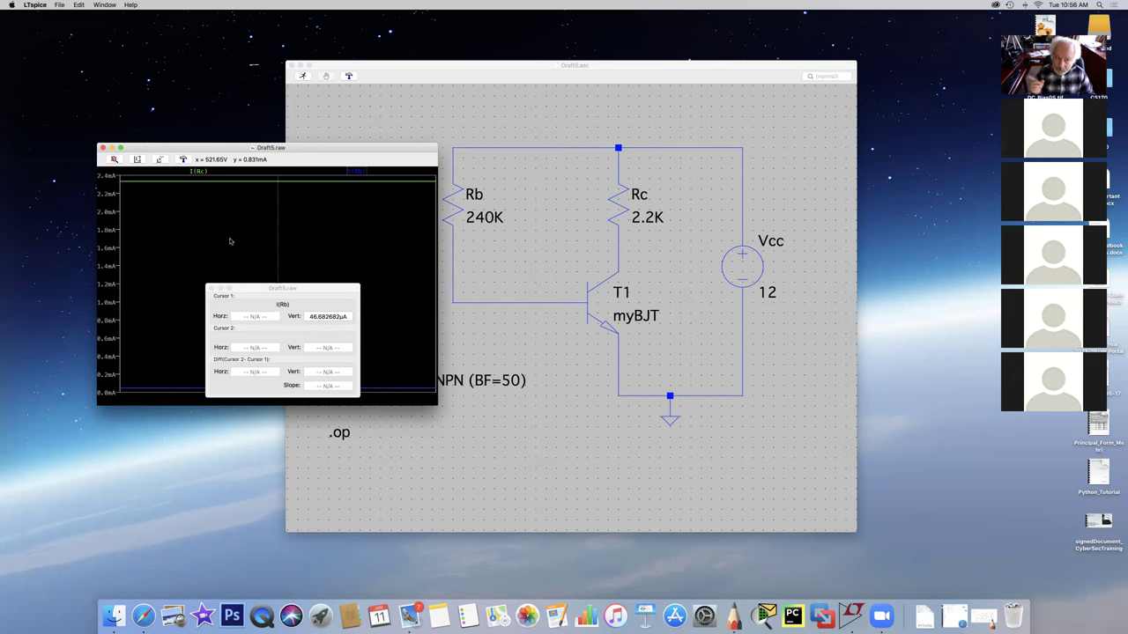
- Close the plot, switch to the Canvas course page in Safari, and open the course's Assignments
left_click(102, 148)
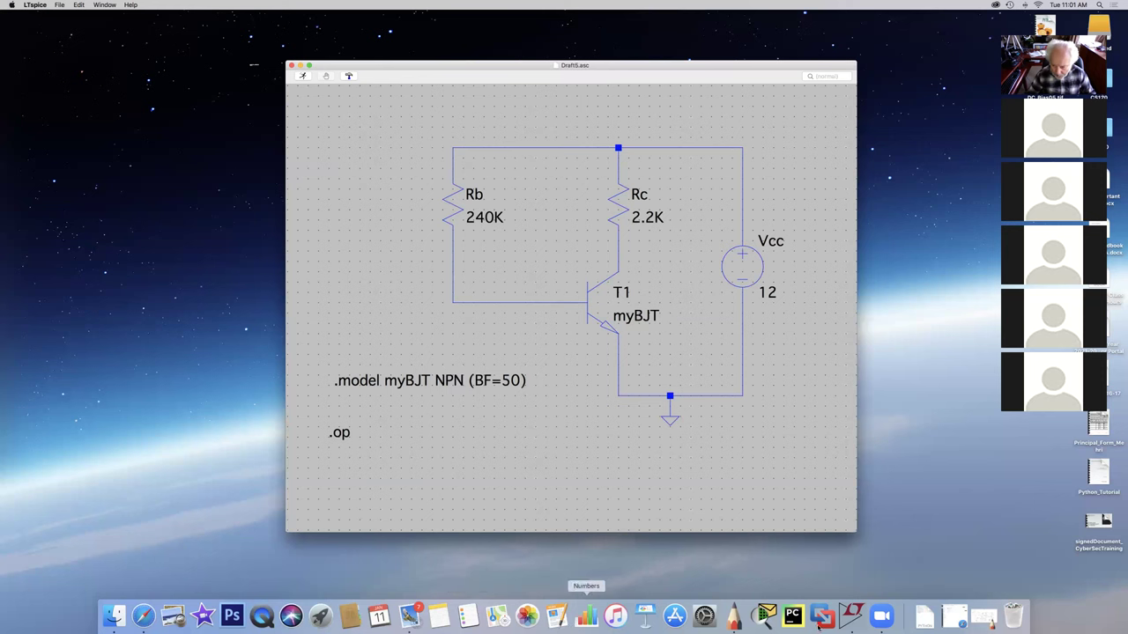
left_click(953, 617)
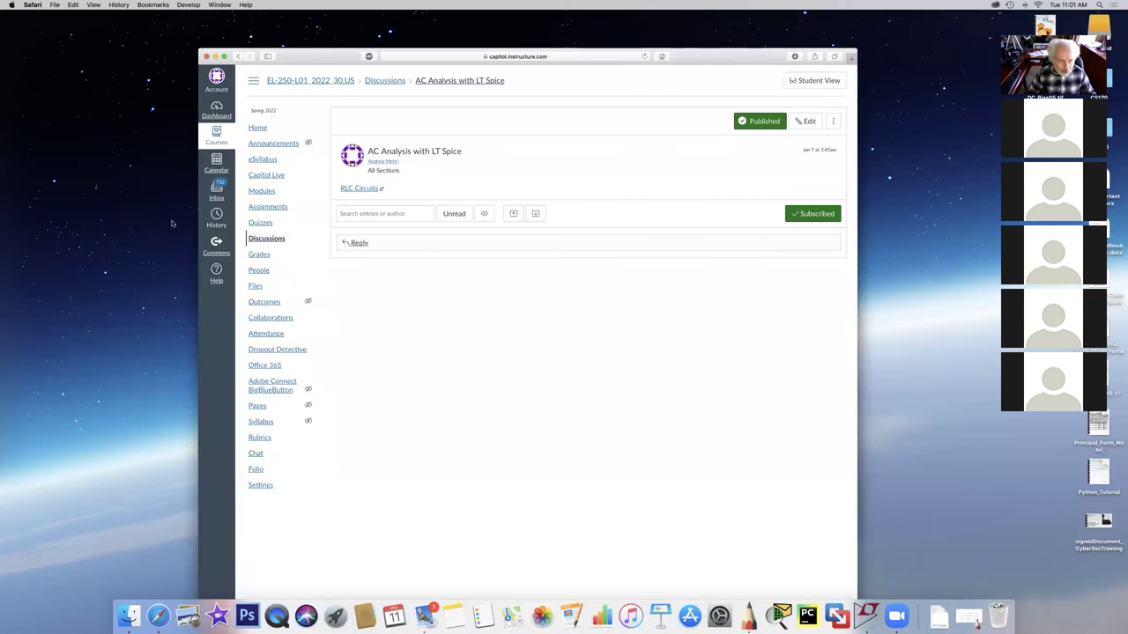
left_click(258, 208)
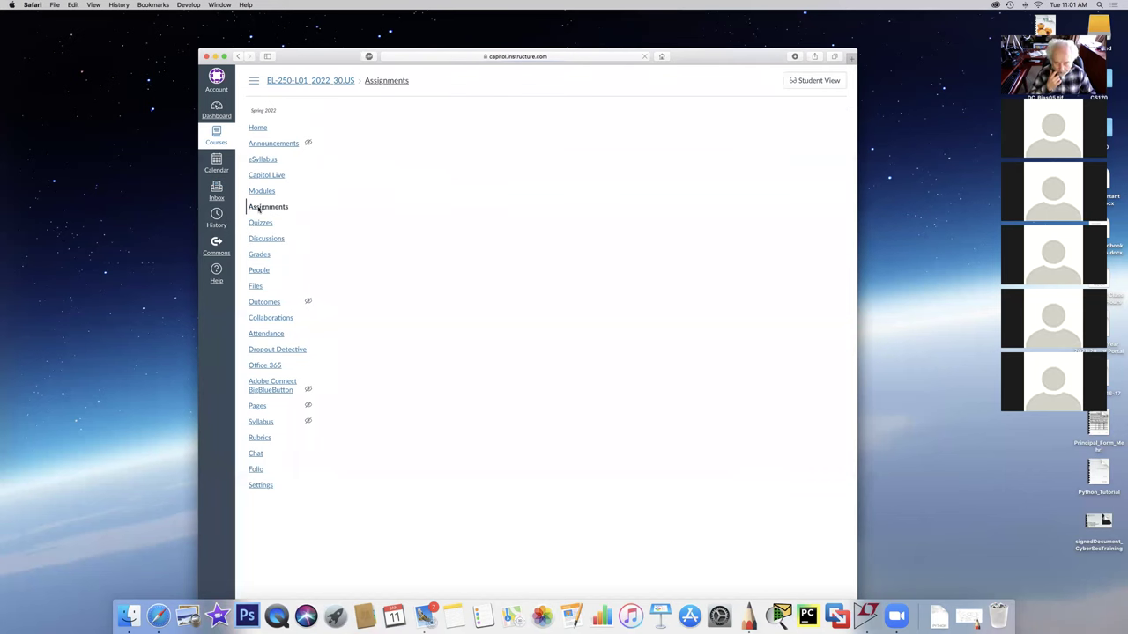